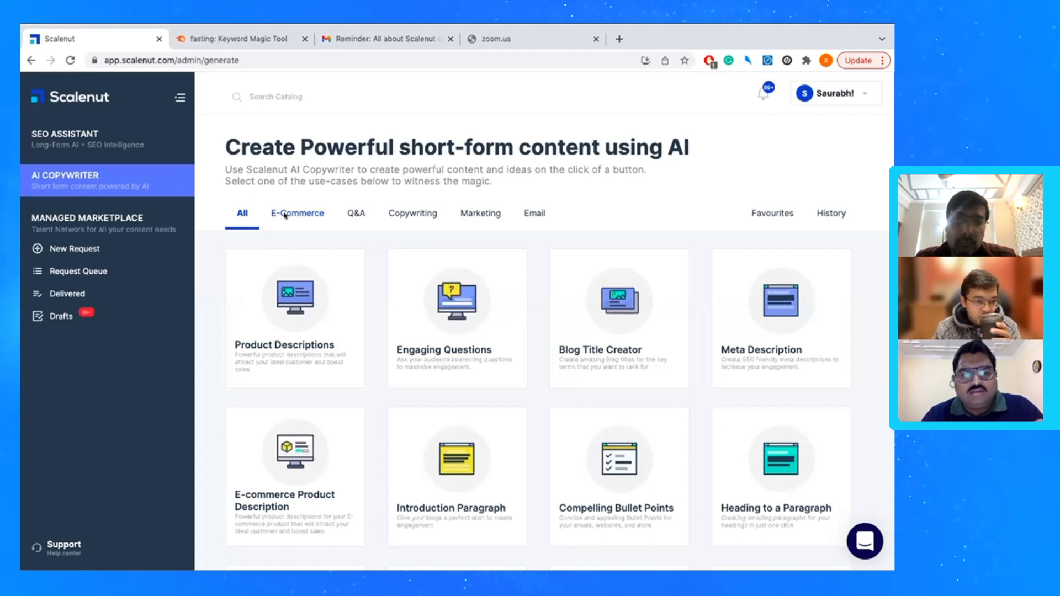
- Browse the E-Commerce and Q&A use cases, and open the Product Descriptions use case from the E-Commerce category
click(285, 215)
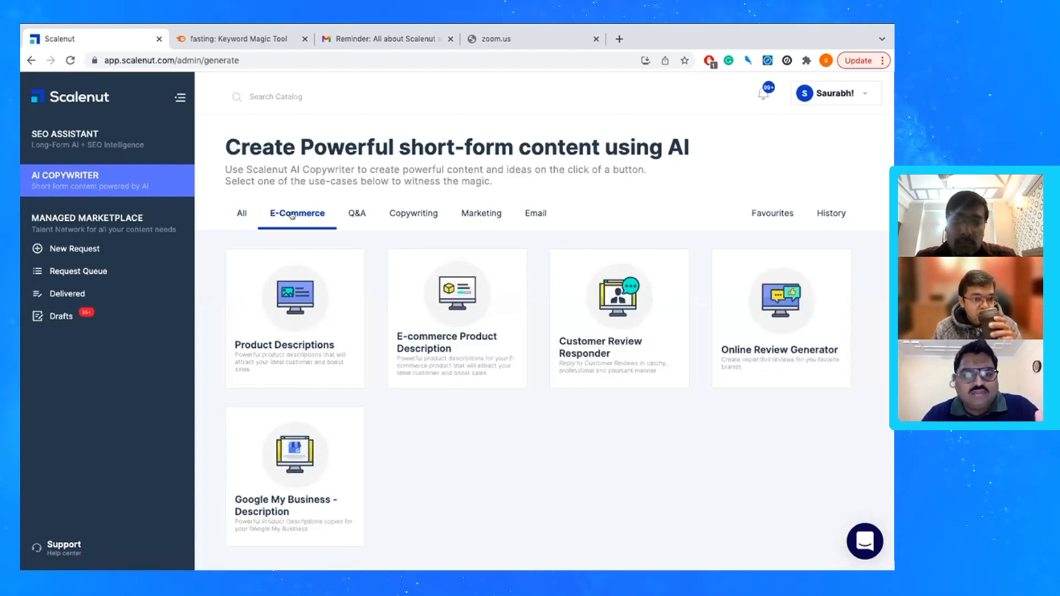
click(349, 212)
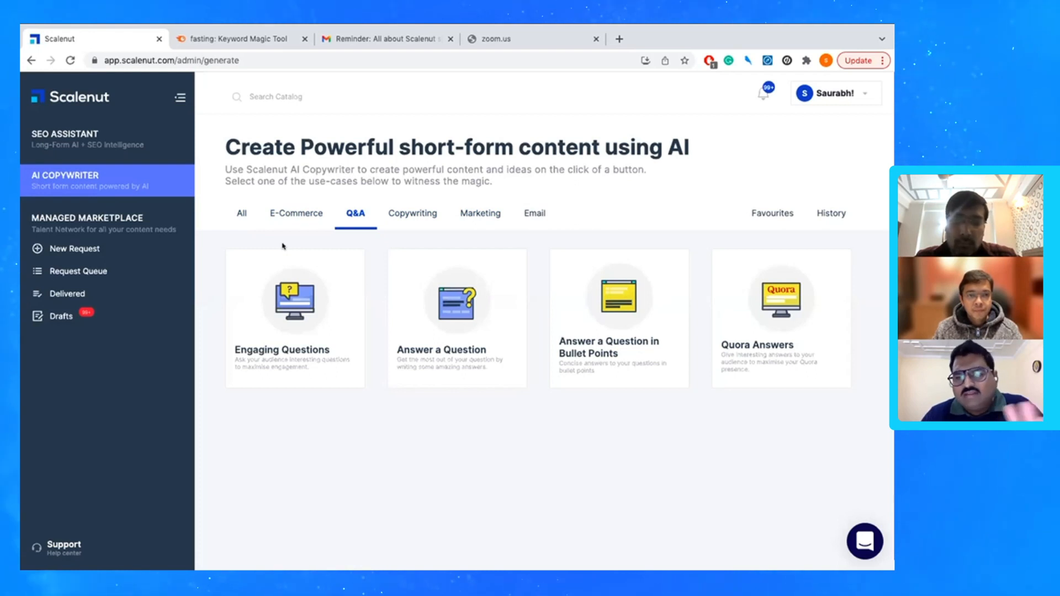
click(300, 218)
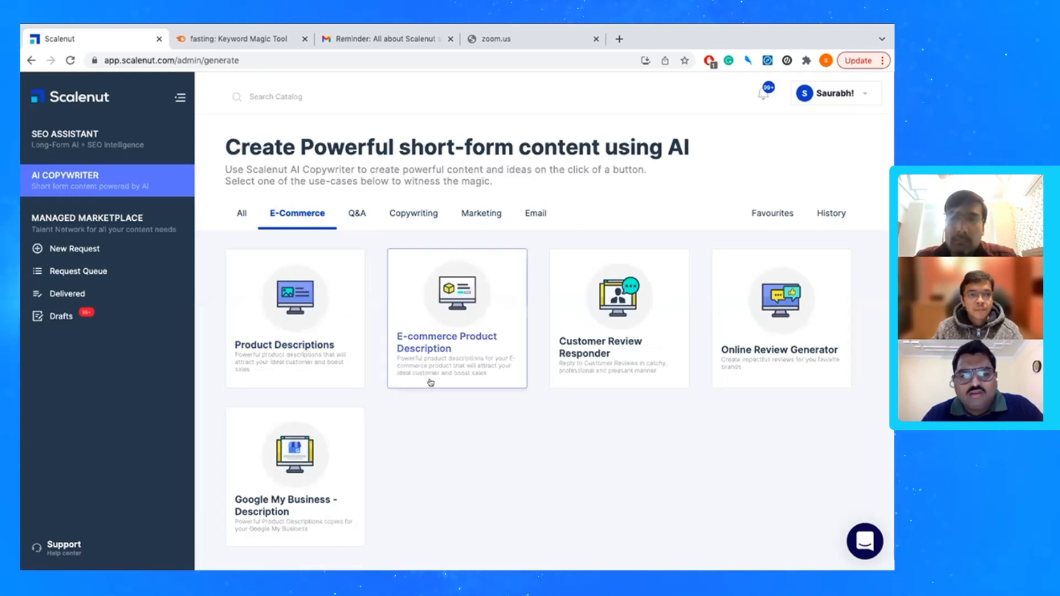
scroll(451, 424, down, 1)
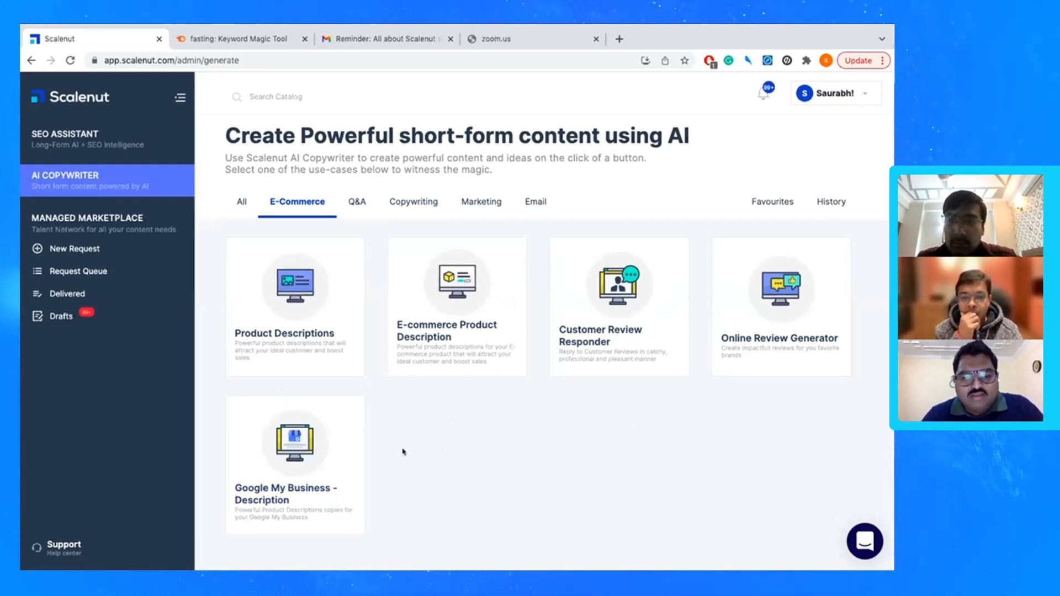
click(324, 343)
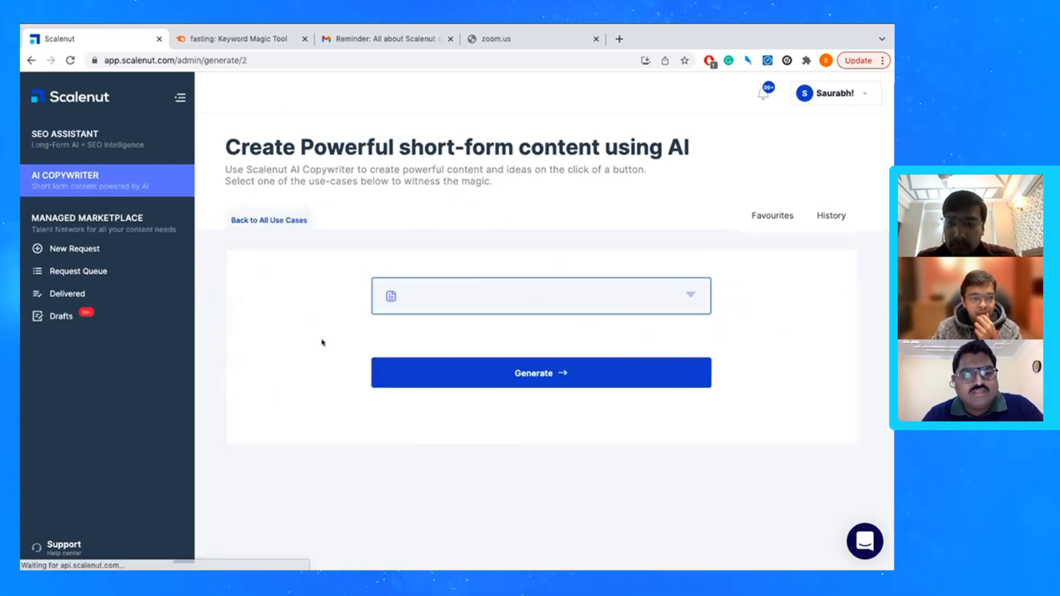
scroll(360, 334, up, 1)
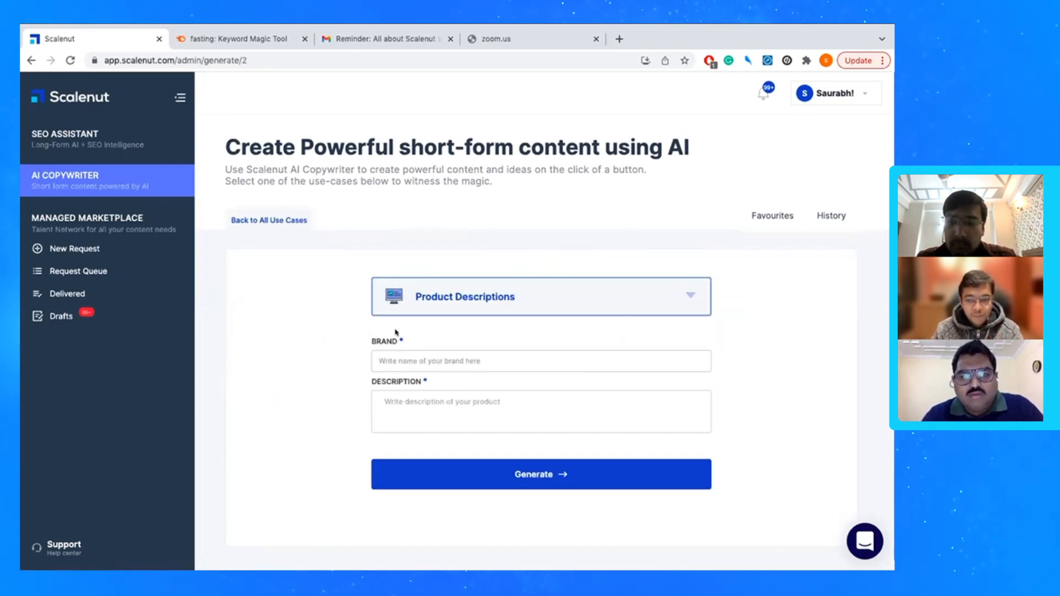
- Generate product descriptions for the brand "Soapsy" with the description "organic chemical-free soap both for men and women", accepting the suggested hyphen
click(433, 357)
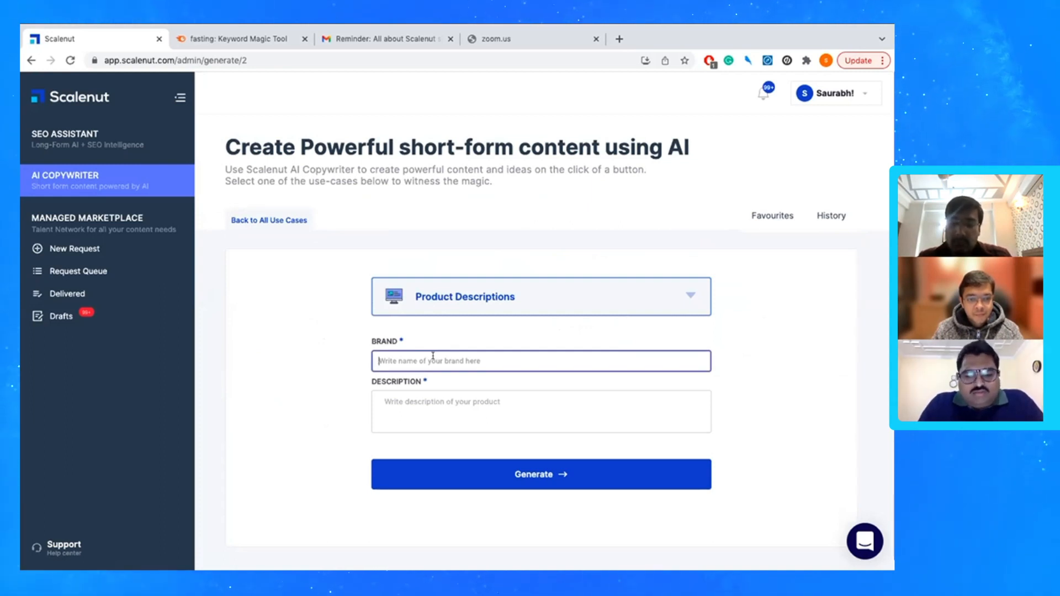
text(Soapsy)
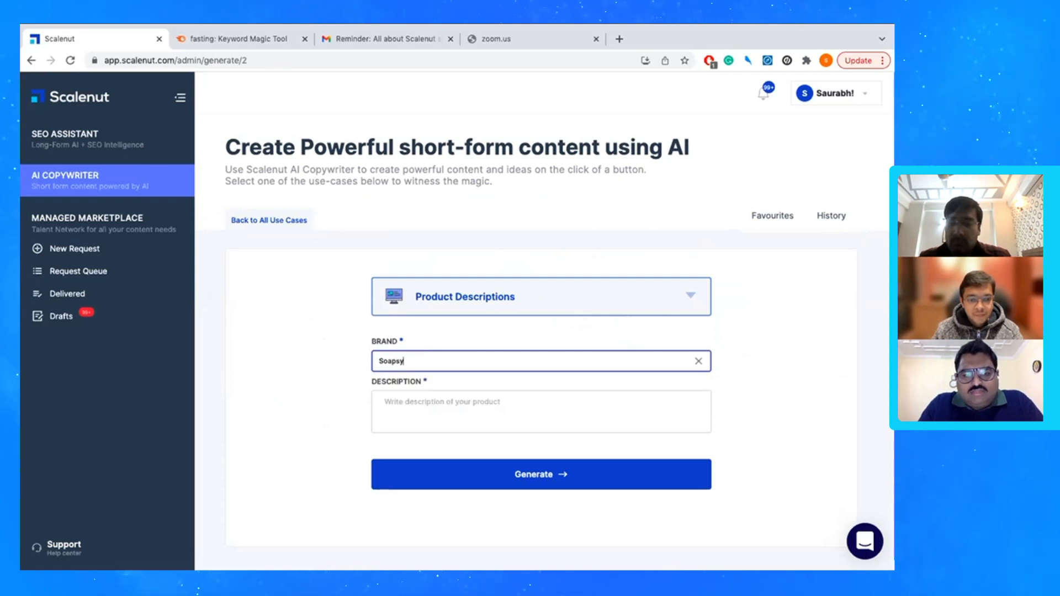
key(Tab)
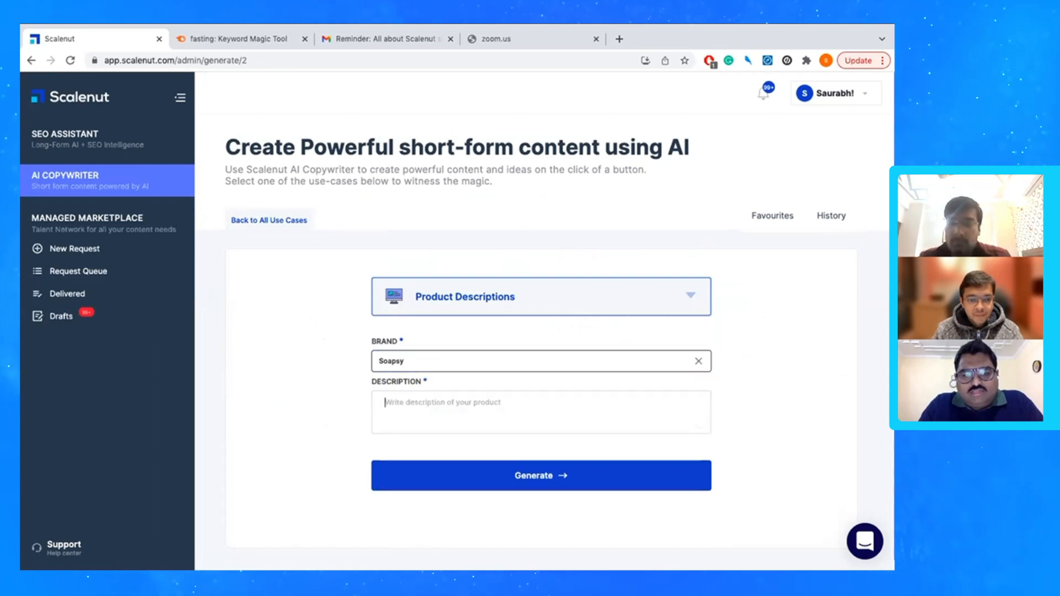
text(organ)
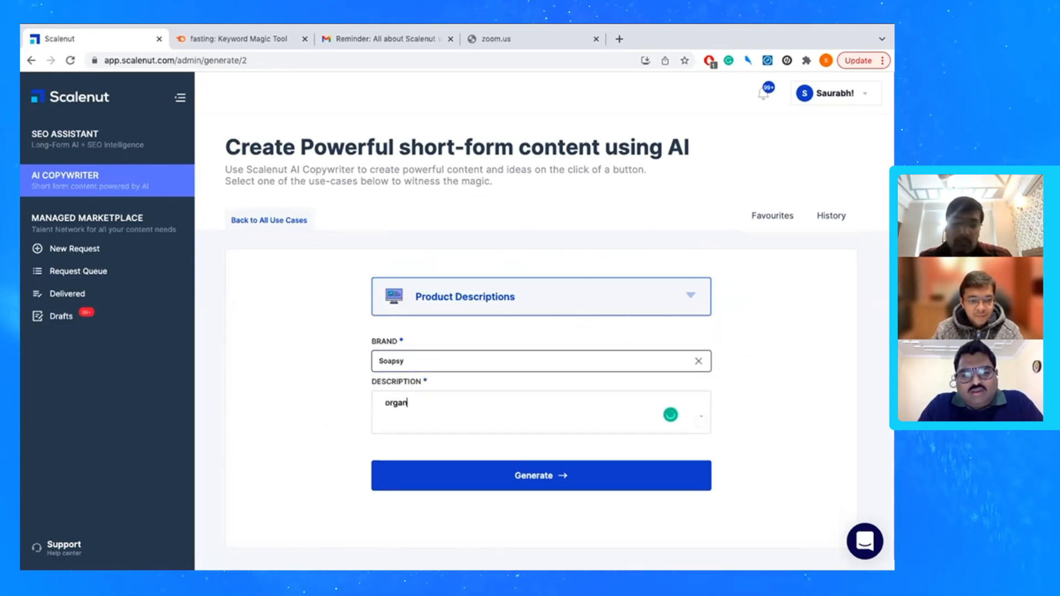
text(ic chemical free soap)
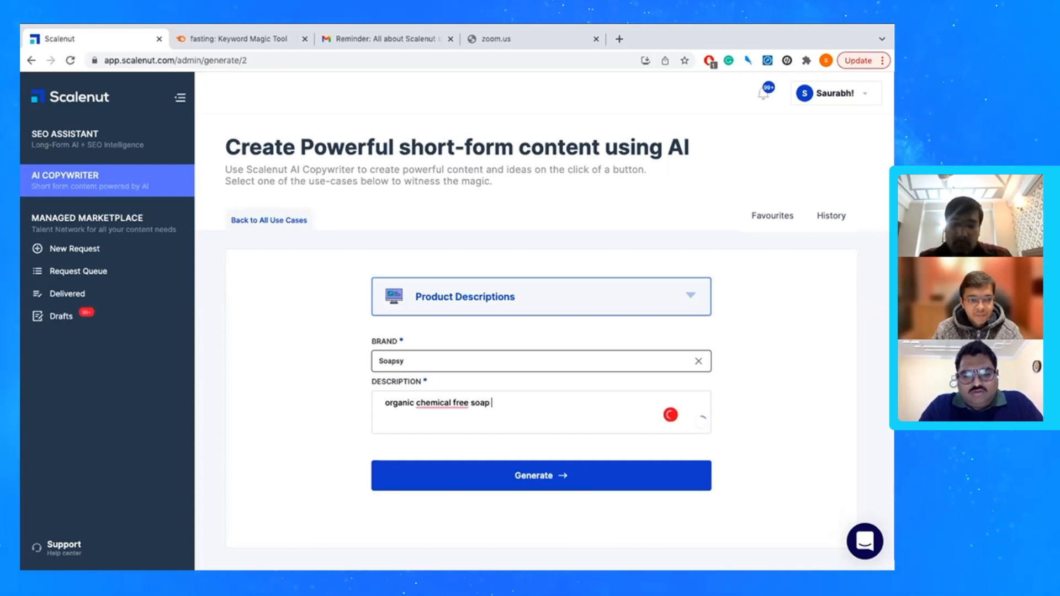
text(en and women)
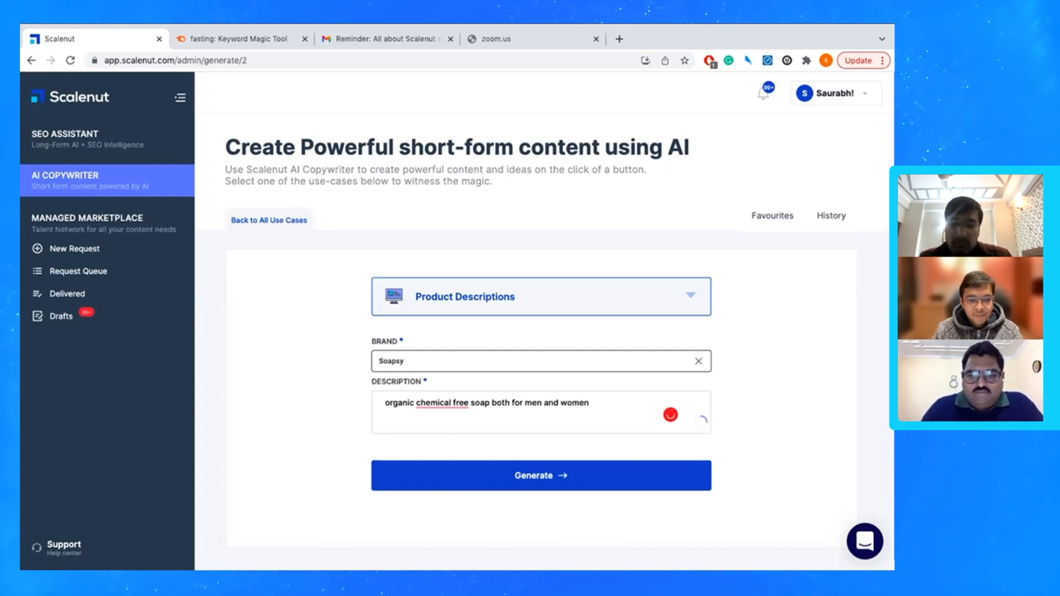
mouse_move(449, 399)
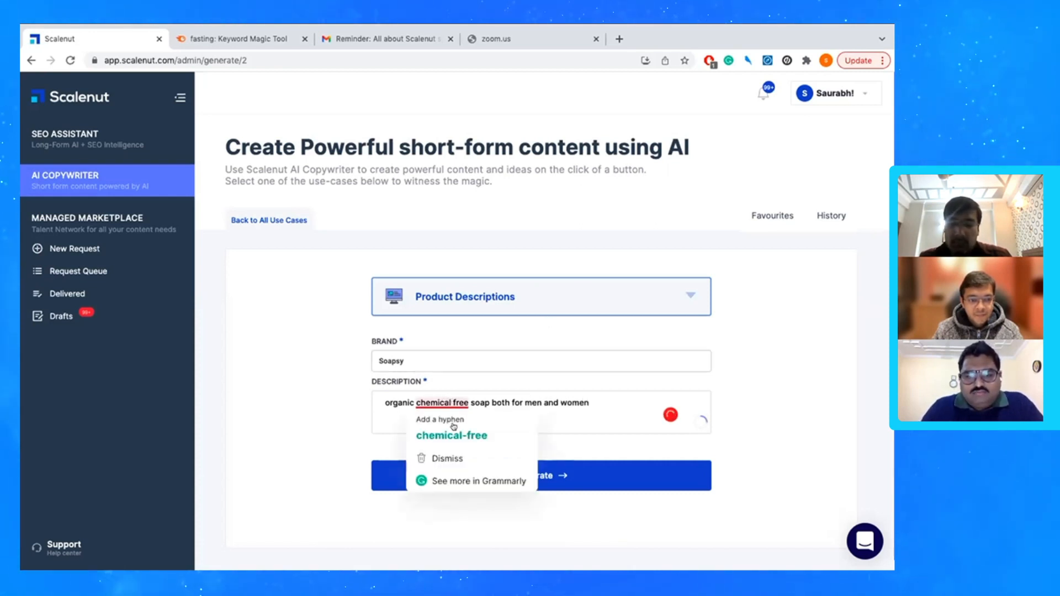
click(450, 435)
click(498, 470)
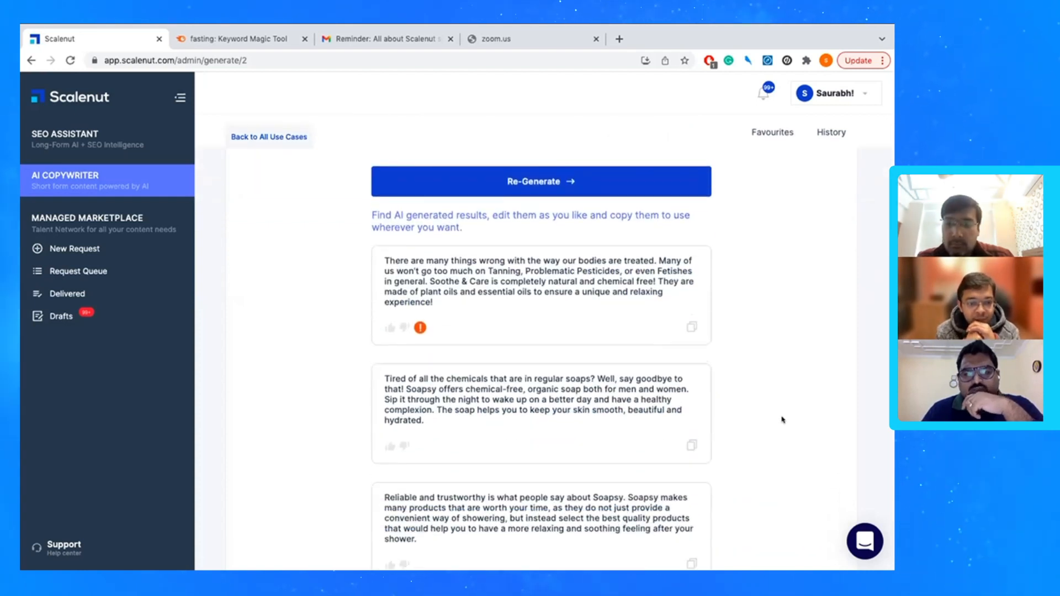
- Read through the generated Soapsy product descriptions, from the first result to the last, and check that their text is editable
scroll(782, 419, down, 2)
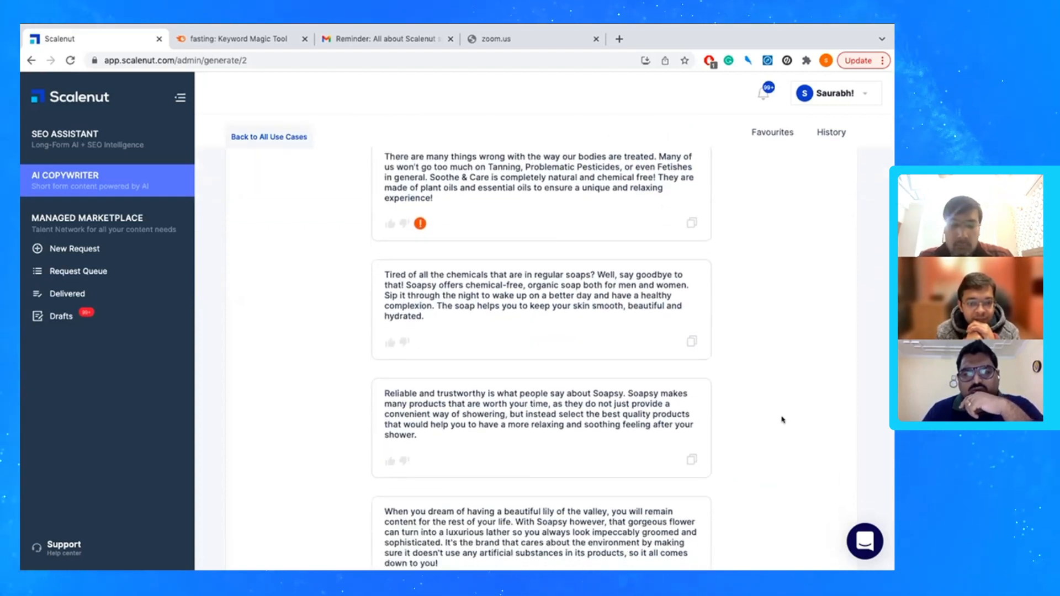
scroll(782, 420, down, 1)
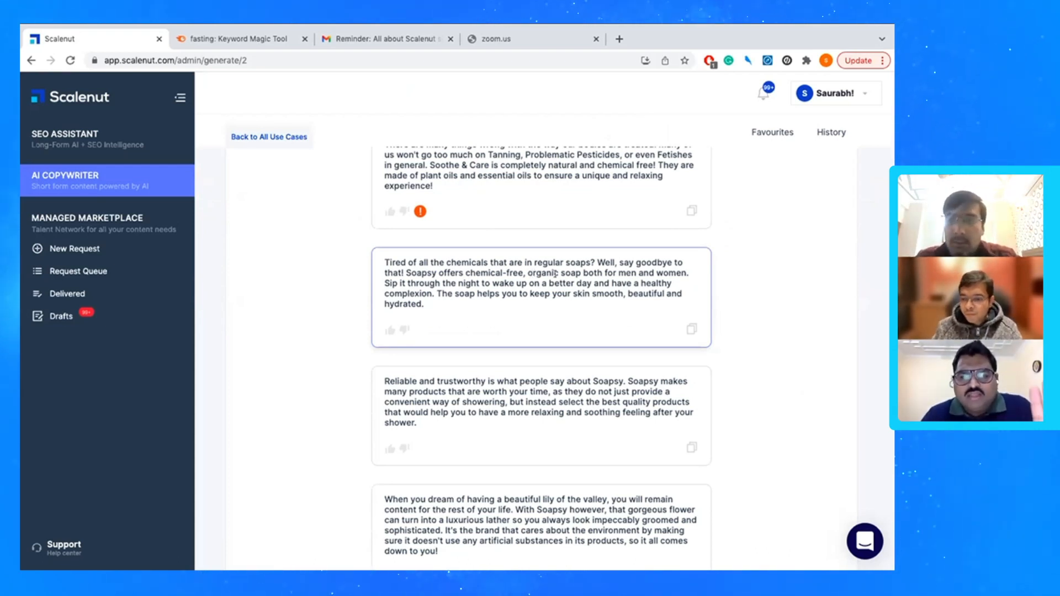
scroll(549, 284, up, 5)
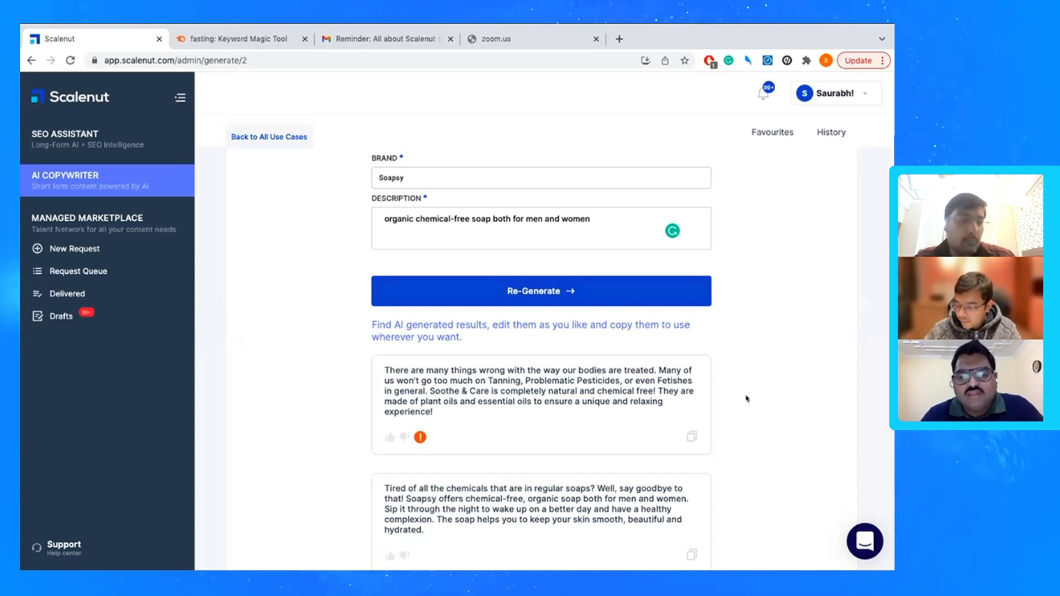
scroll(748, 428, down, 3)
scroll(745, 429, down, 7)
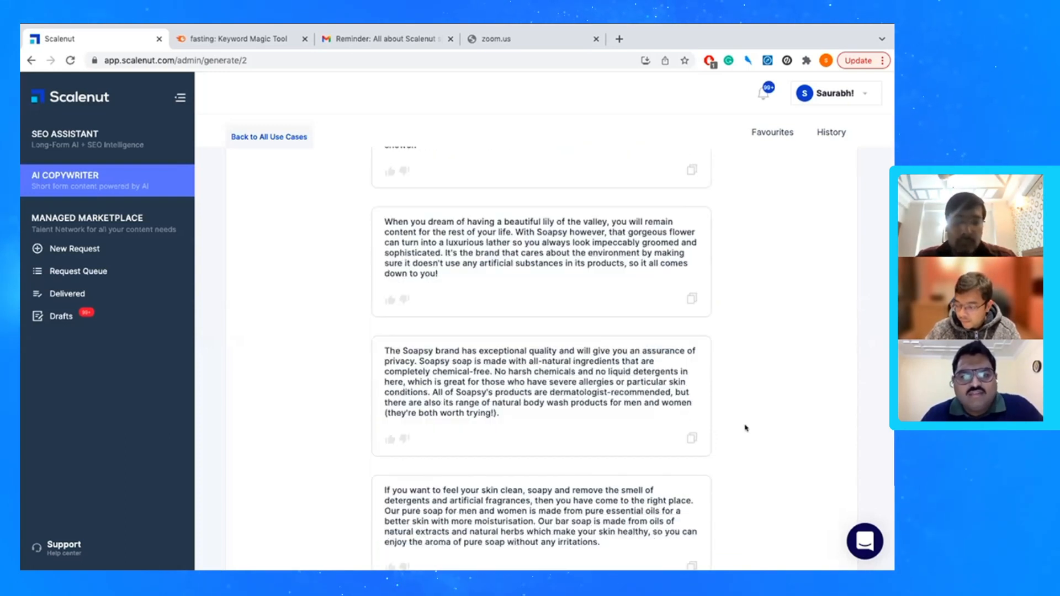
scroll(748, 428, up, 1)
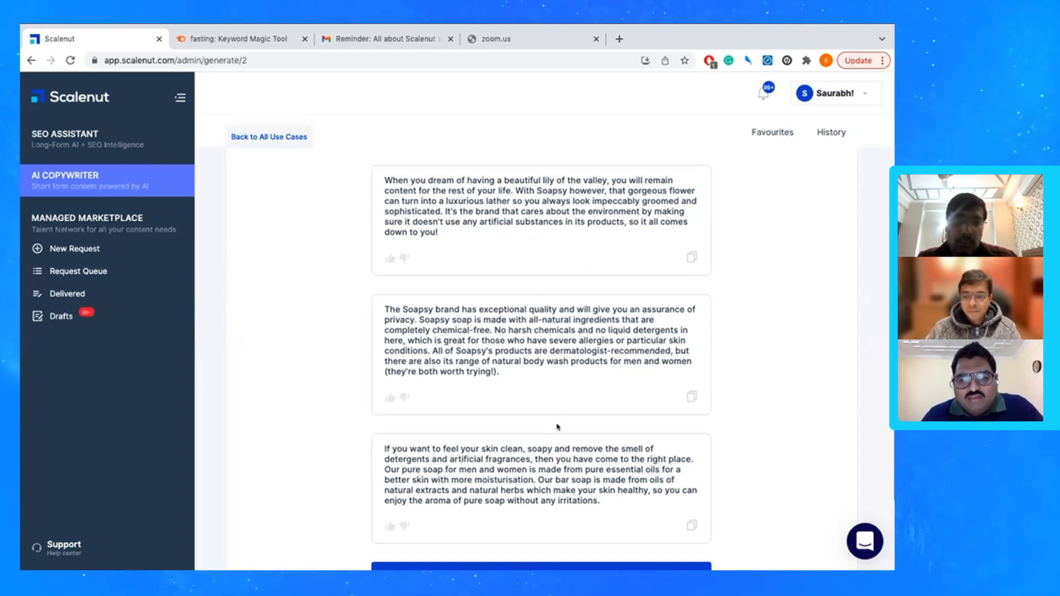
scroll(555, 442, down, 2)
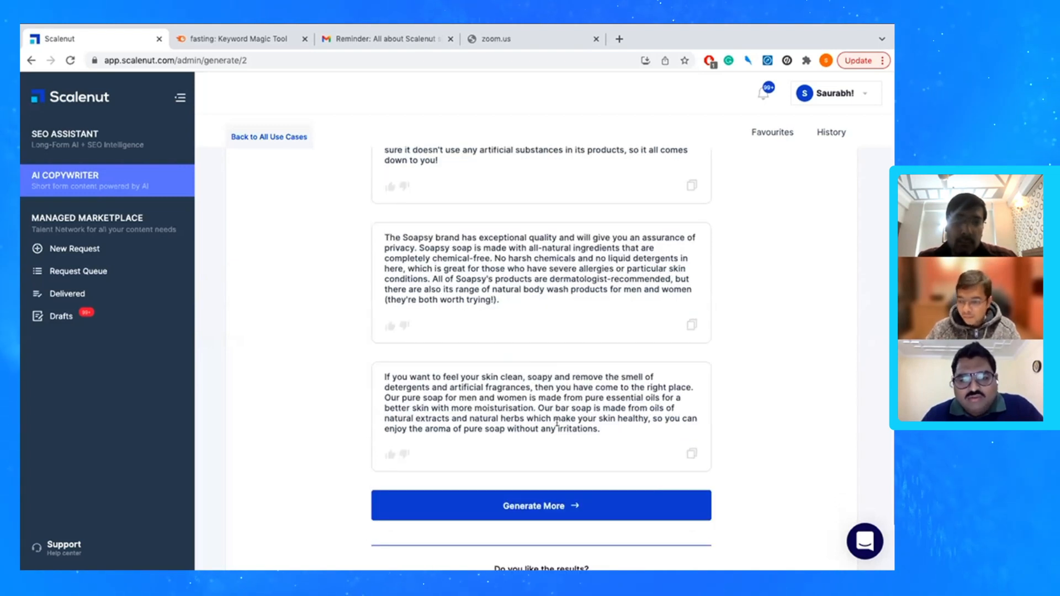
double_click(499, 406)
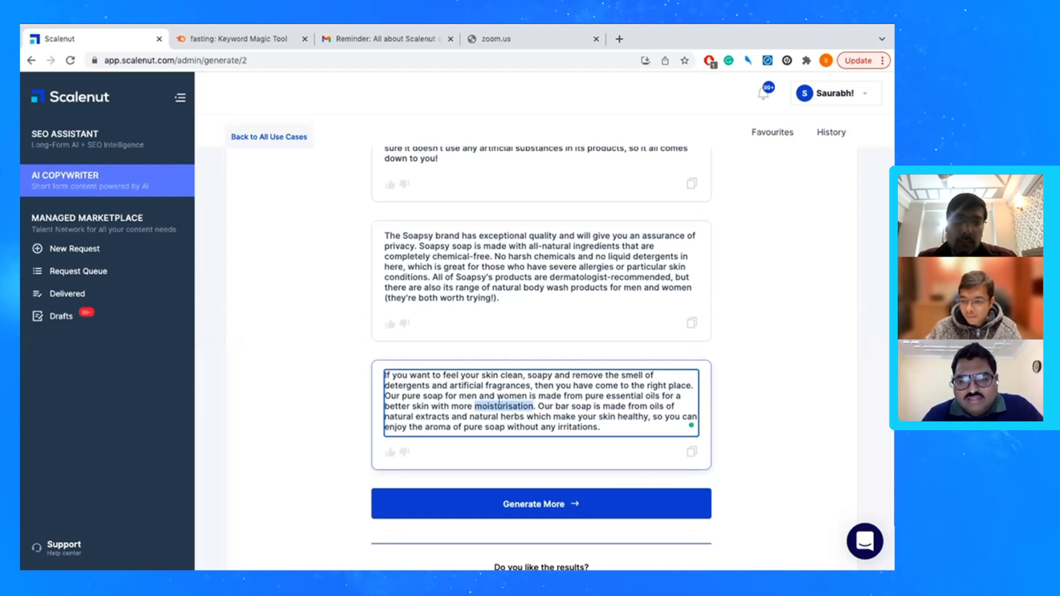
click(580, 404)
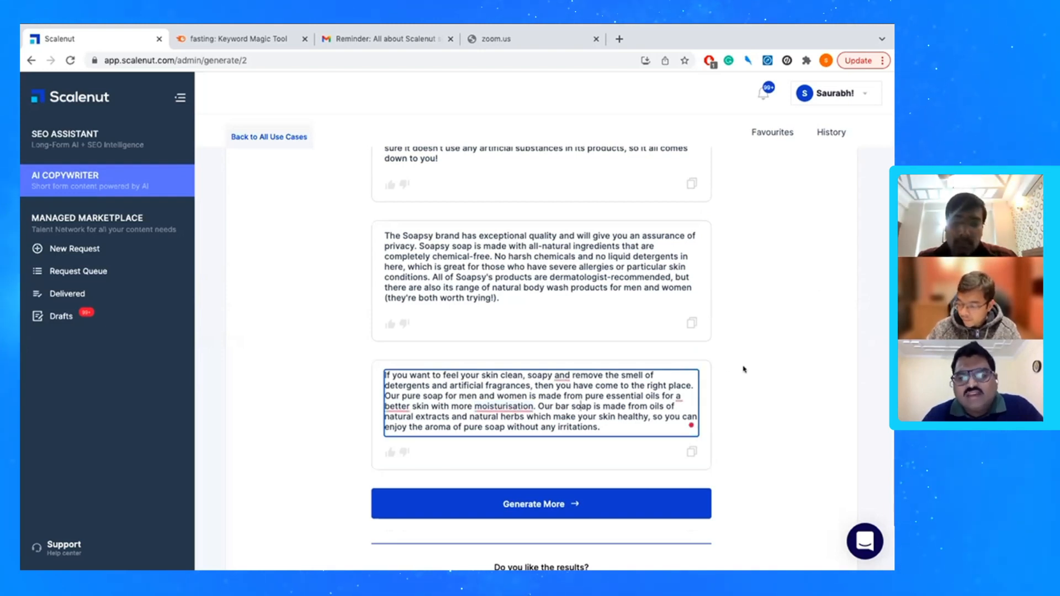
scroll(752, 375, up, 8)
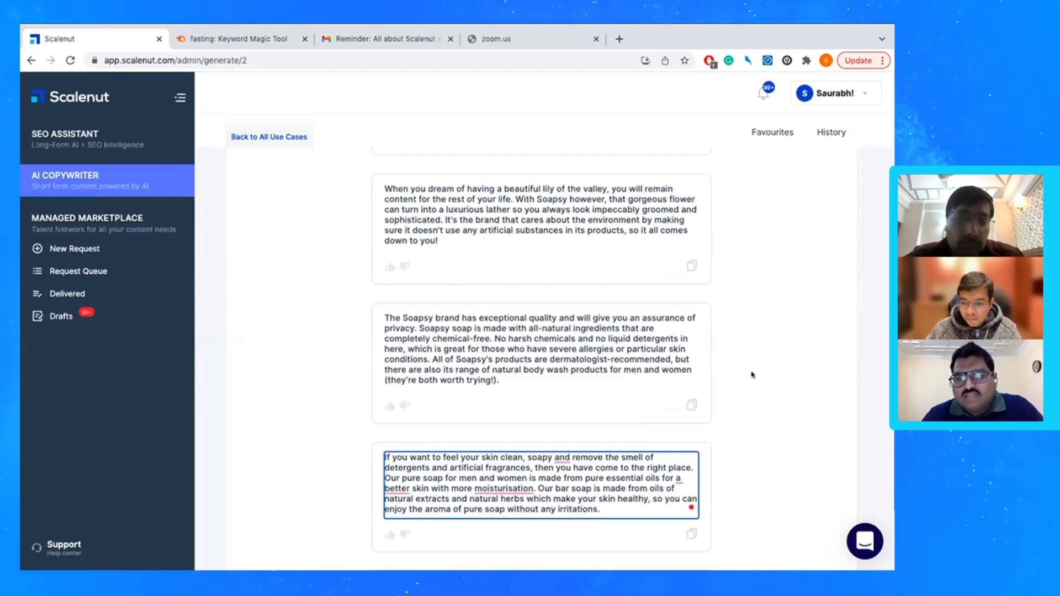
scroll(752, 374, up, 5)
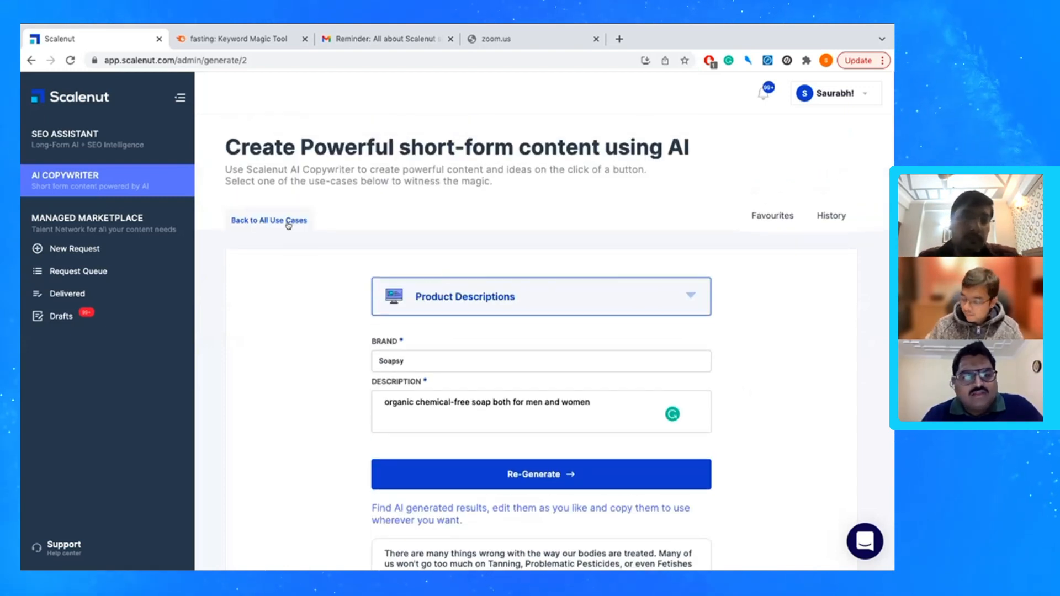
- Return to the list of all use cases and open Quora Answers from the Q&A category
click(270, 284)
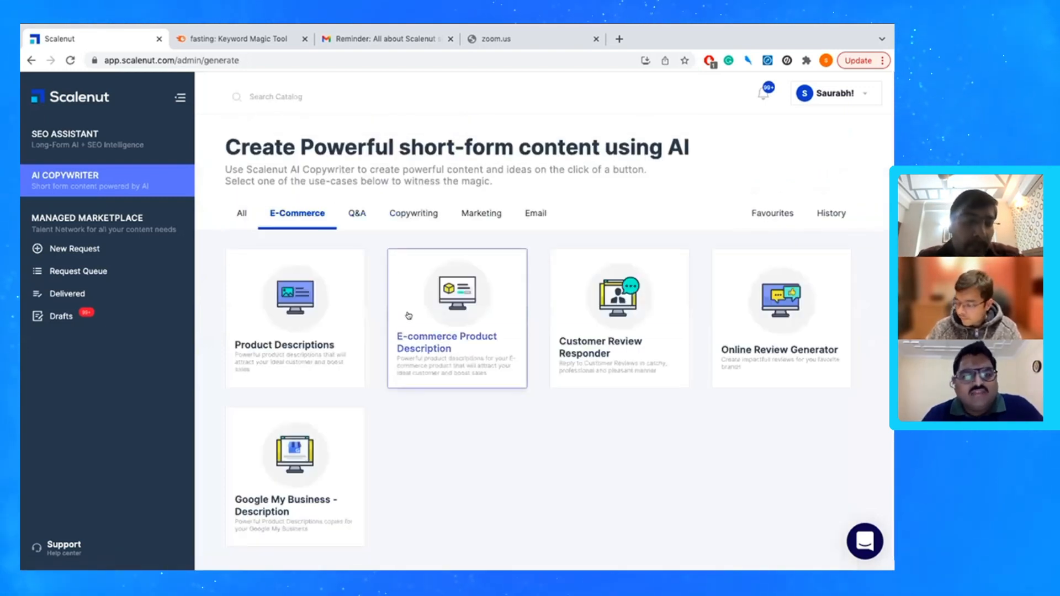
click(358, 217)
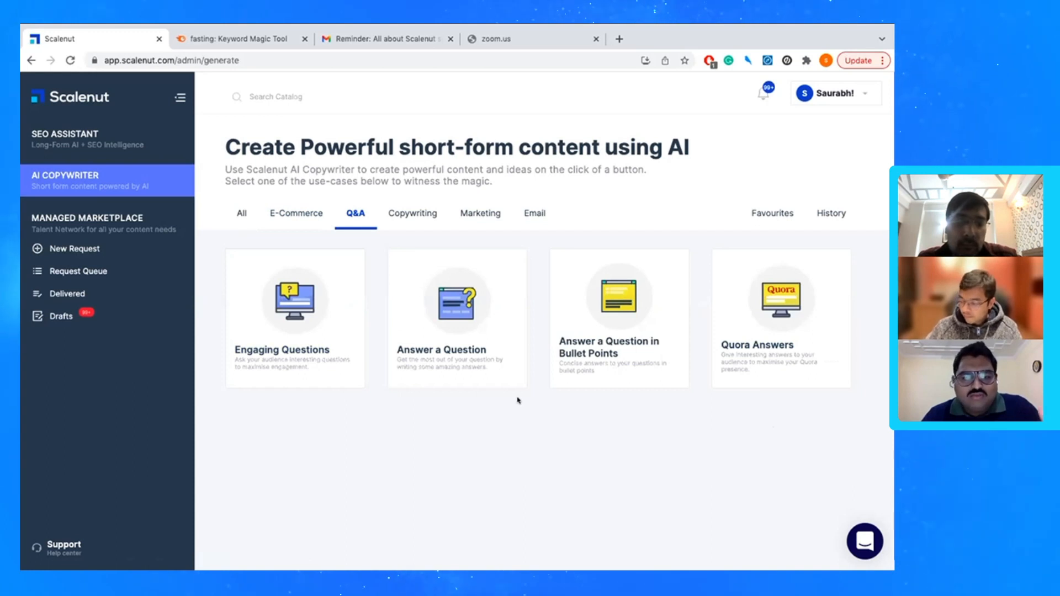
click(800, 352)
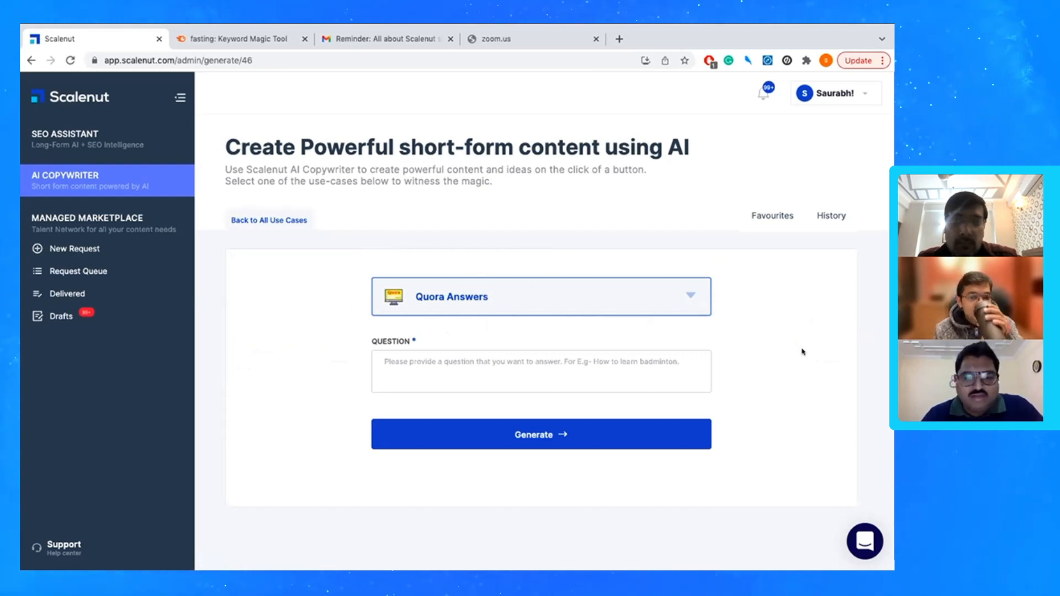
- Generate Quora answers for the question "what is the best way to get traffic on marketing landing pages?"
click(635, 359)
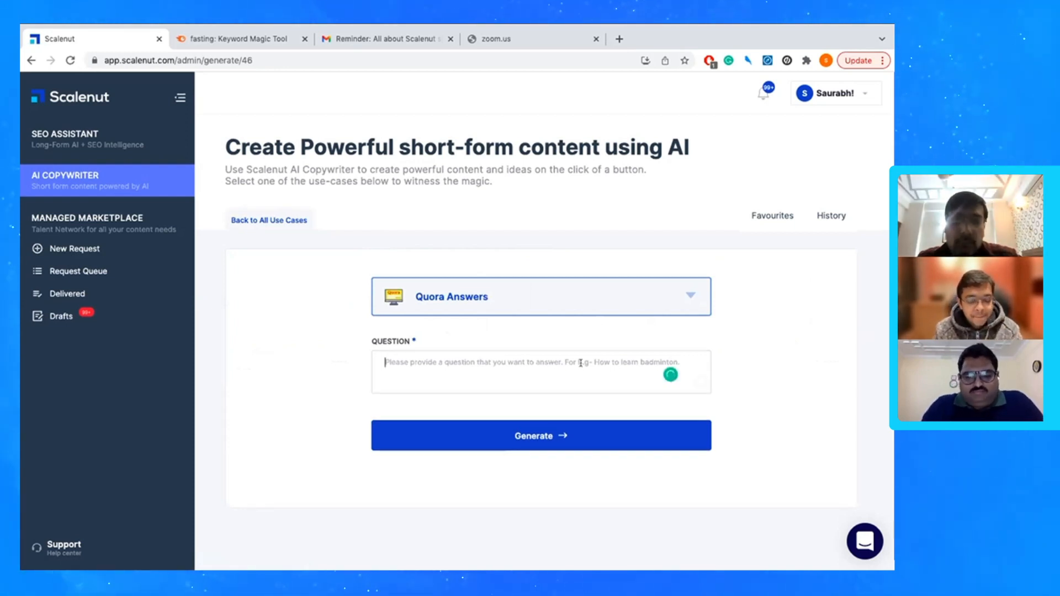
text(what is th)
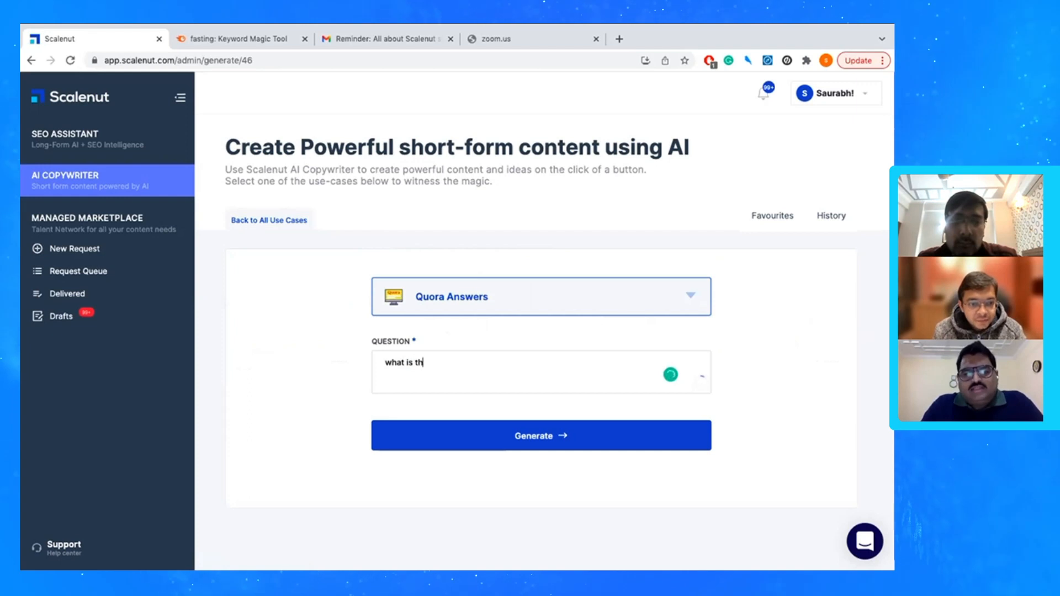
text(e next)
key(BackSpace)
key(BackSpace)
key(BackSpace)
key(BackSpace)
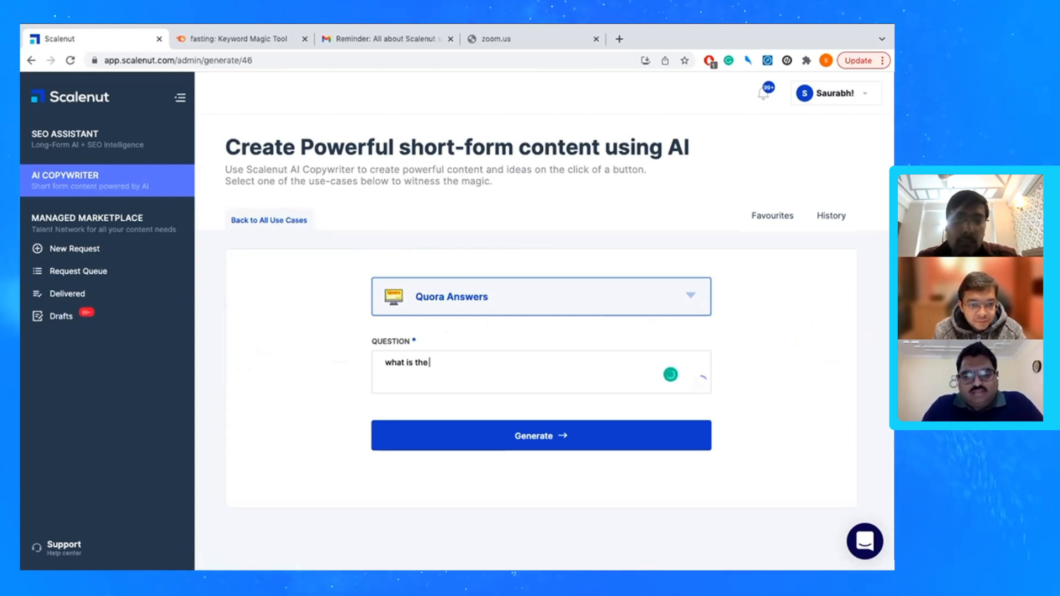
text(best way to )
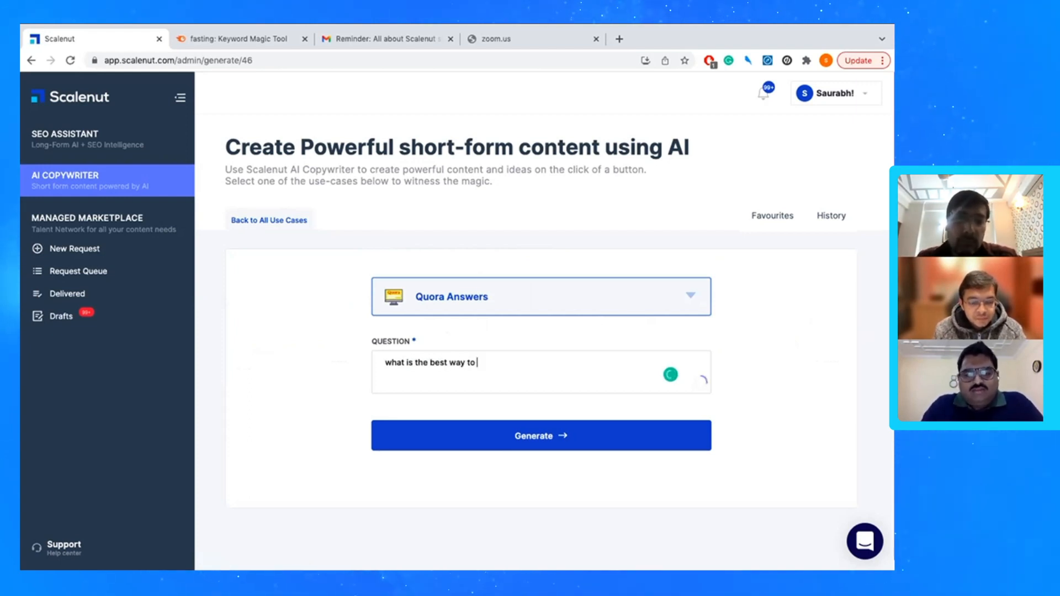
text(get traffic on marketing la)
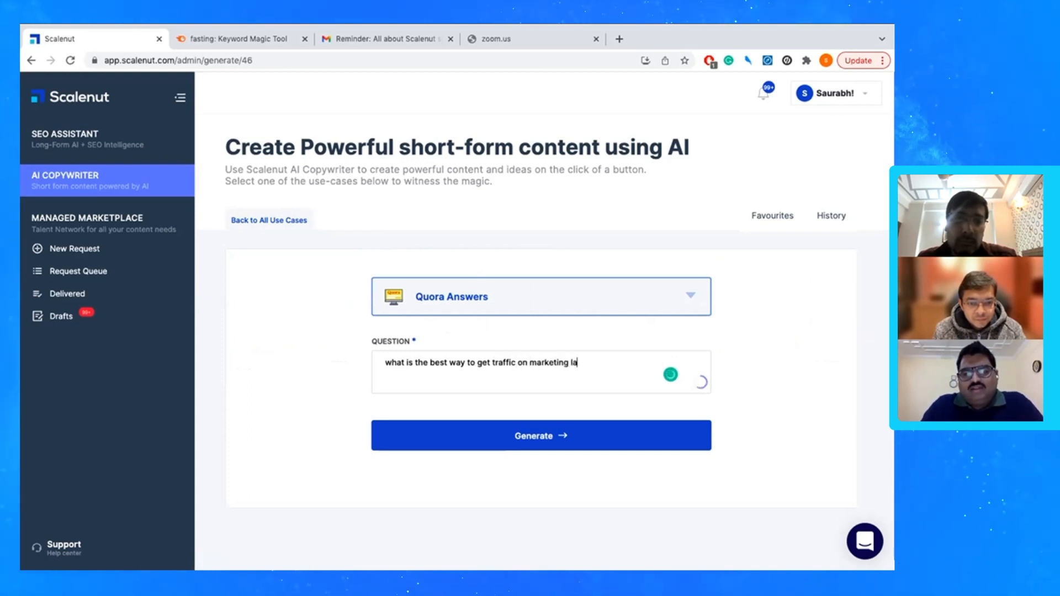
text(nding pa)
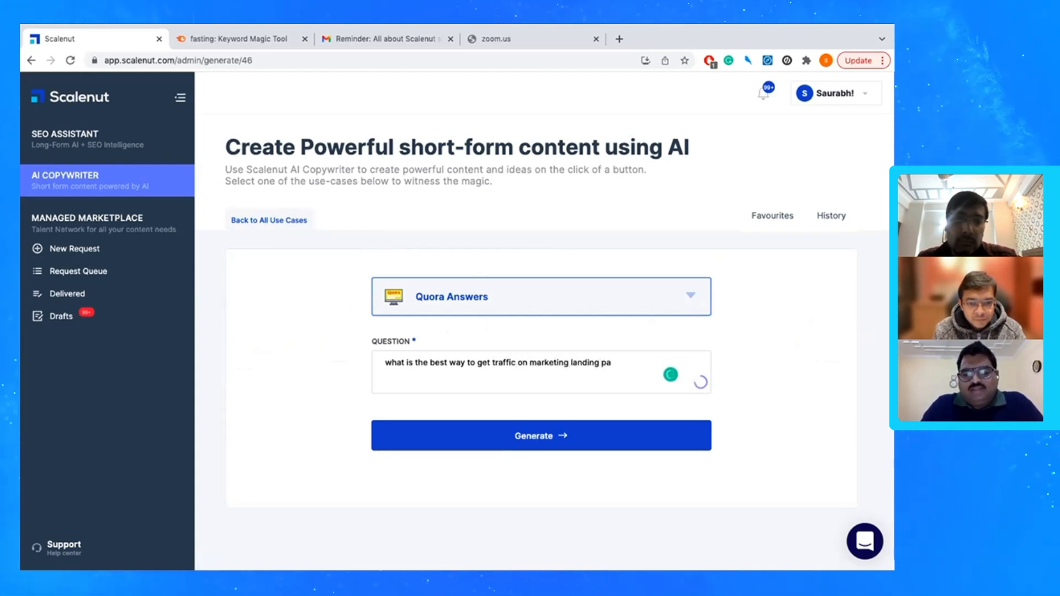
text(ges?)
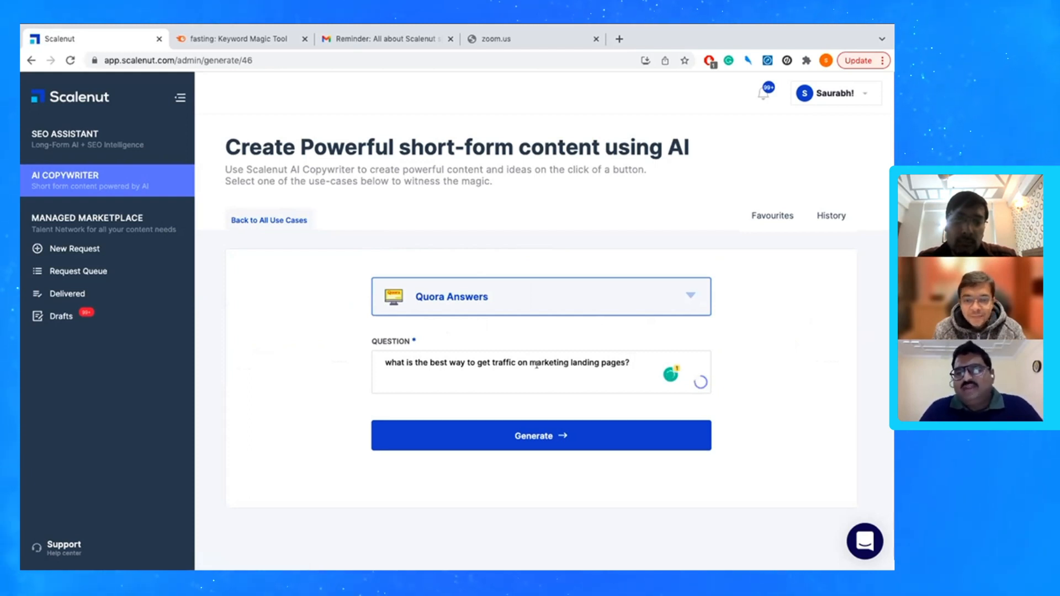
click(551, 426)
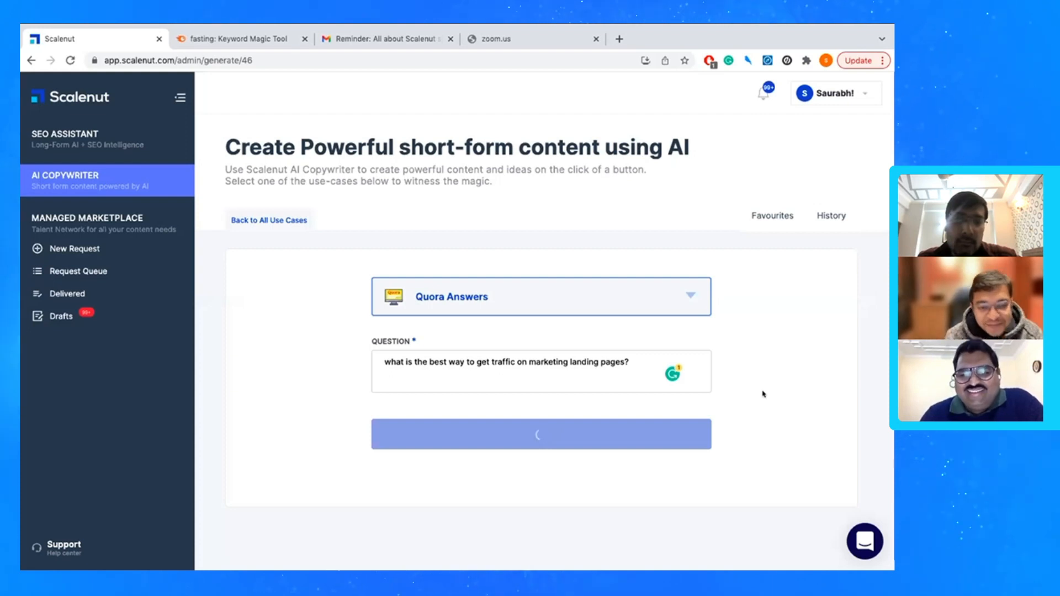
- Read through the first generated Quora answers and check that the first answer's text can be edited
scroll(734, 379, down, 1)
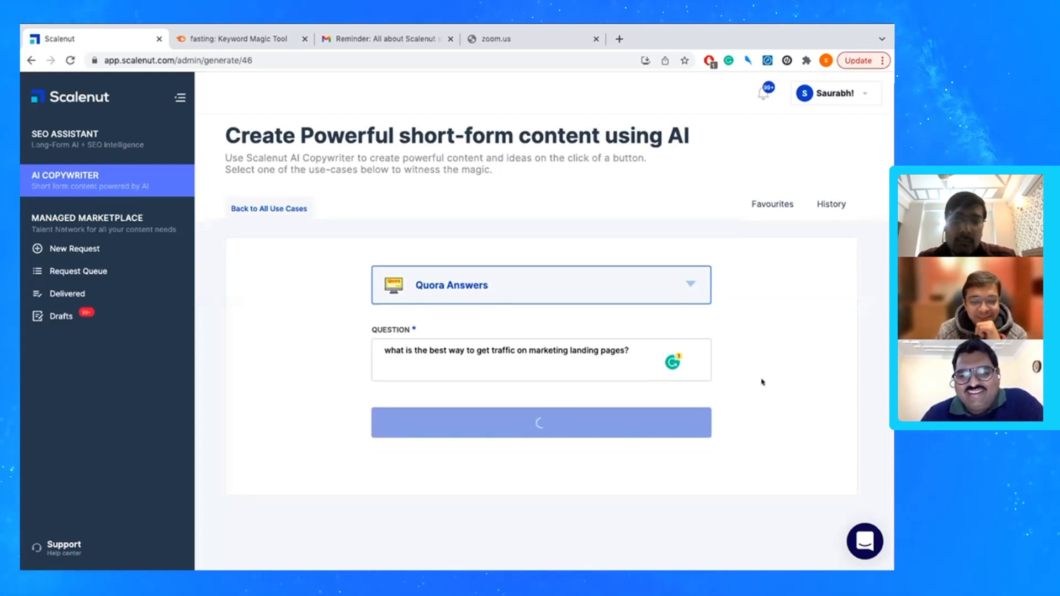
scroll(766, 399, up, 1)
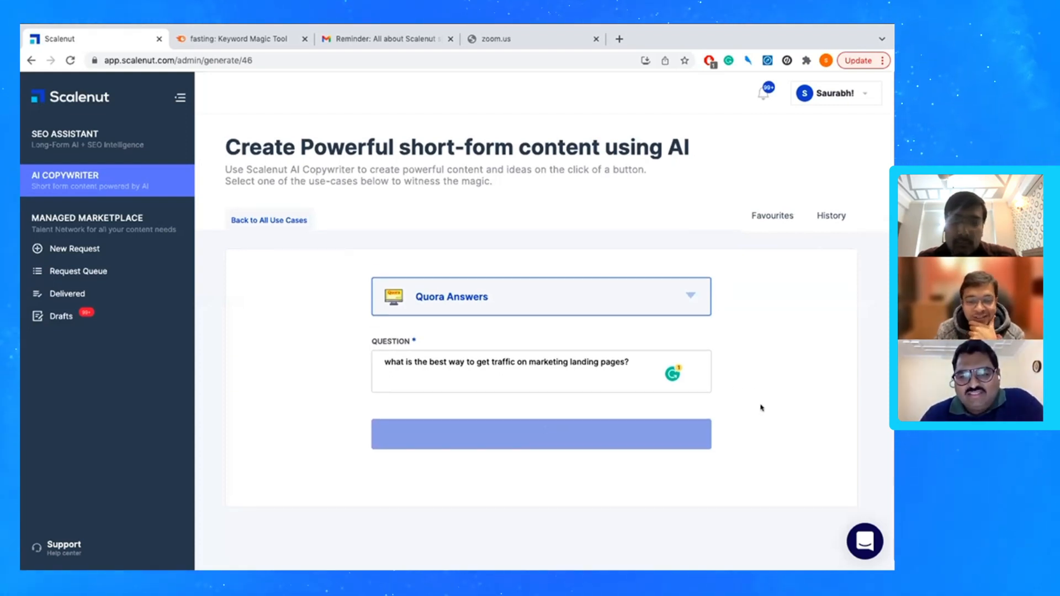
scroll(773, 453, down, 5)
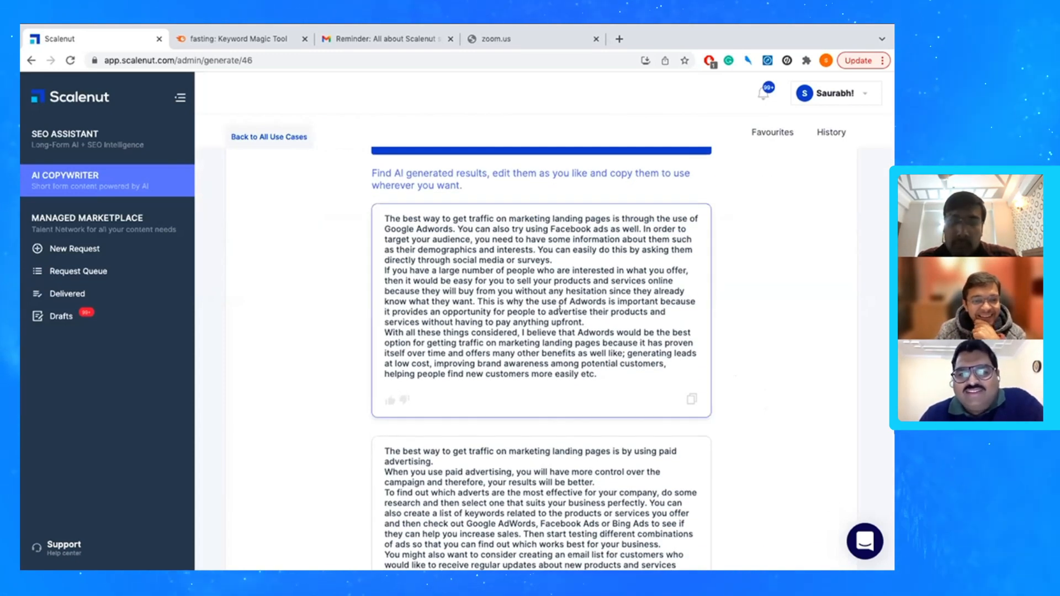
click(441, 227)
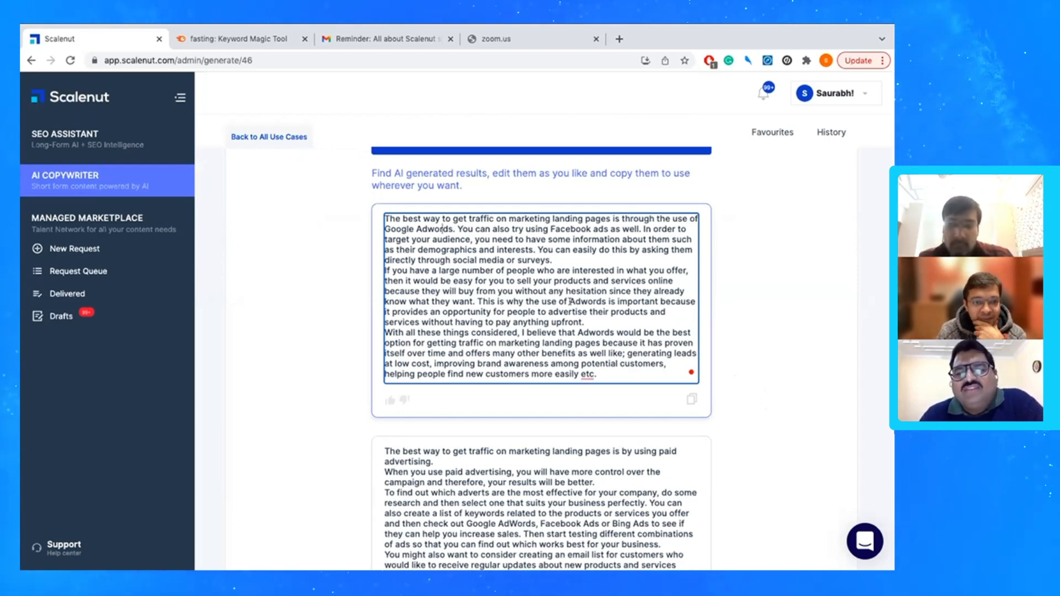
scroll(570, 301, up, 1)
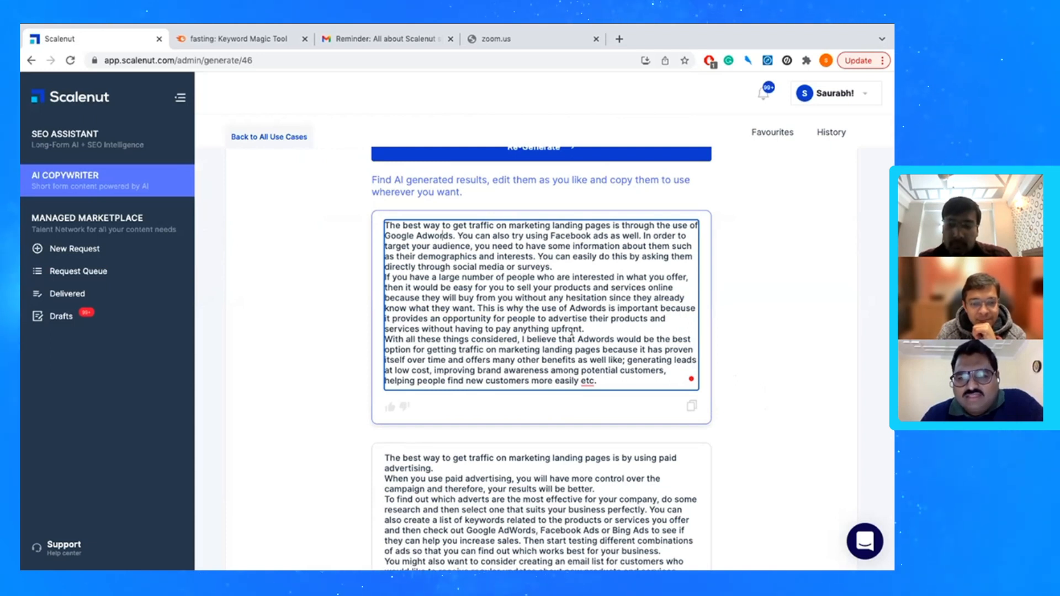
scroll(542, 236, down, 1)
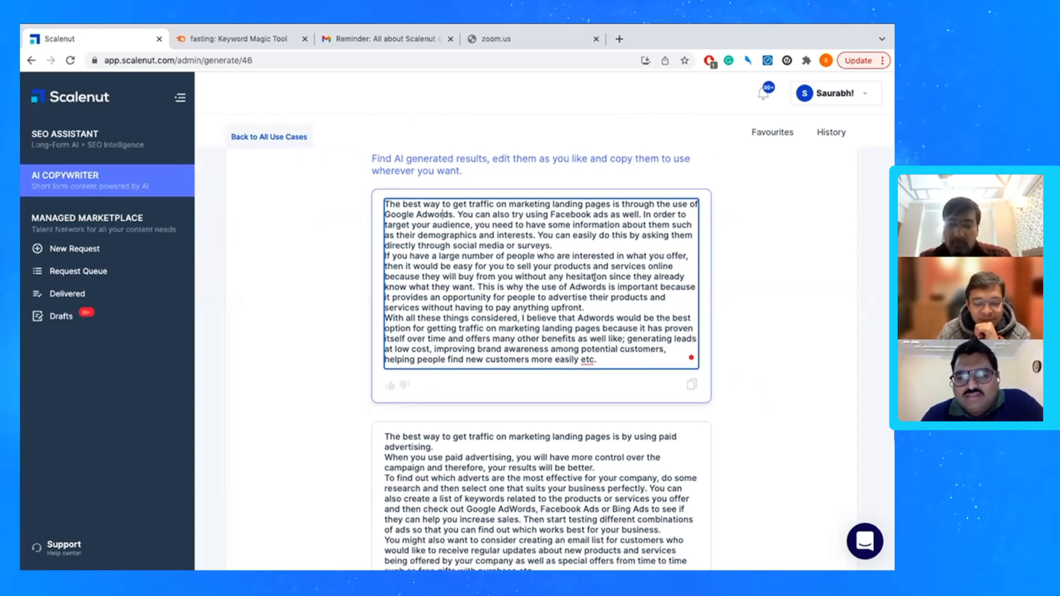
scroll(591, 323, down, 5)
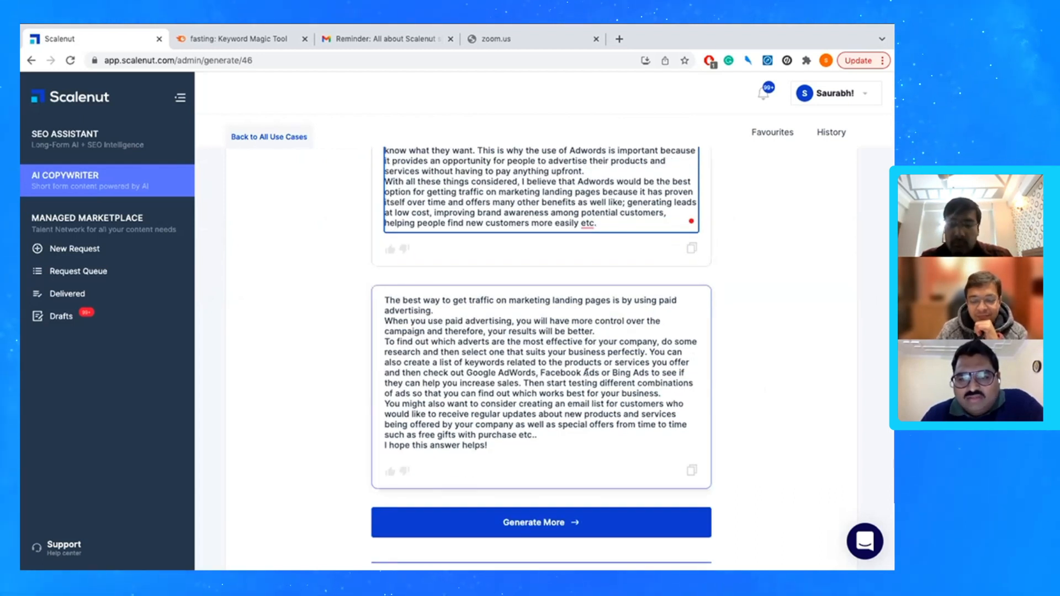
- Generate a second batch of Quora answers for the same question and read through them
click(553, 522)
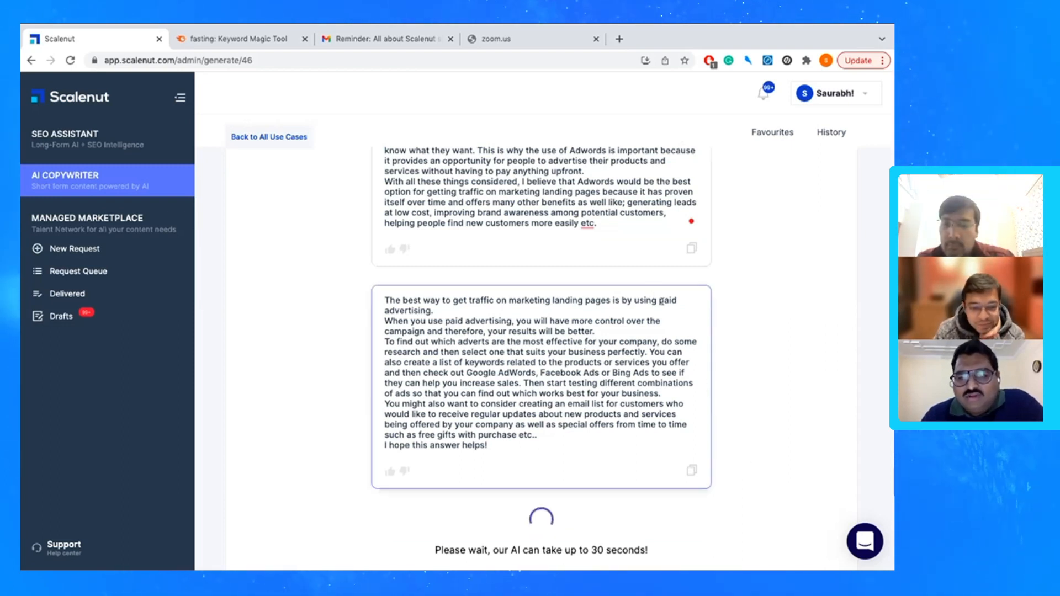
scroll(767, 385, down, 1)
scroll(767, 384, down, 5)
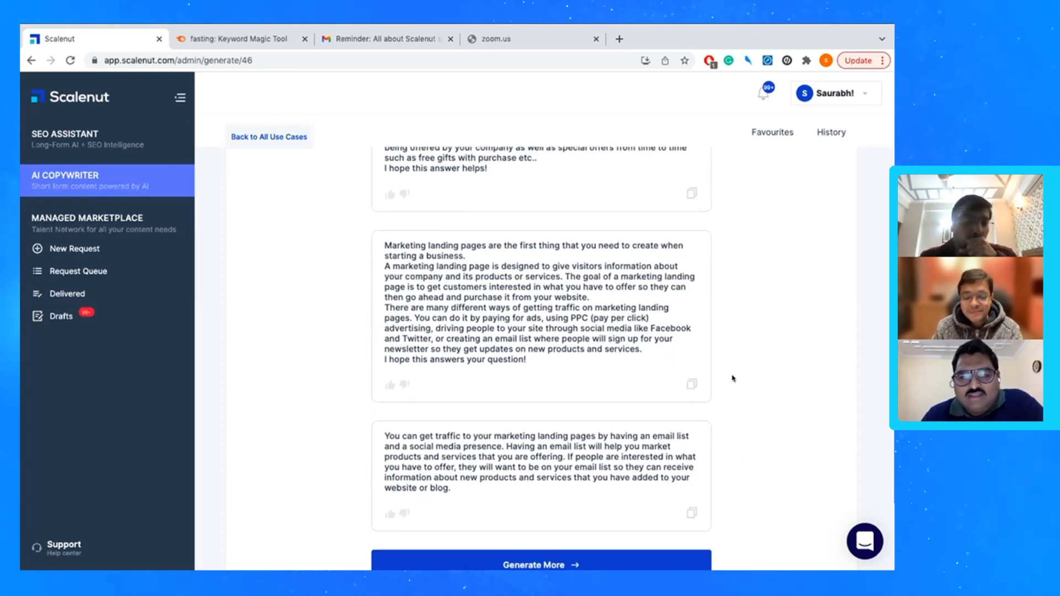
scroll(733, 378, down, 2)
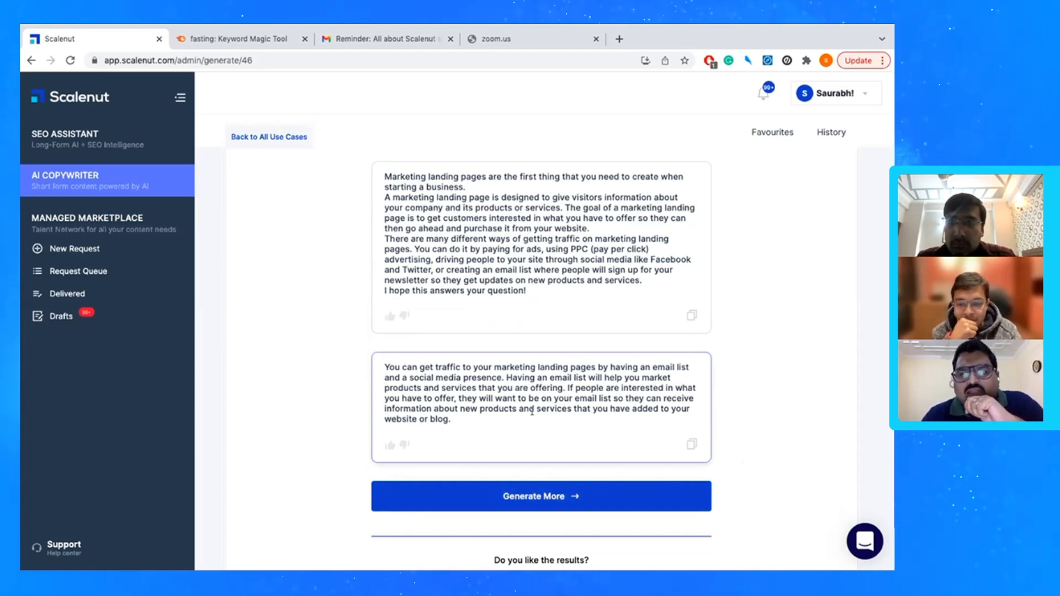
scroll(531, 411, down, 1)
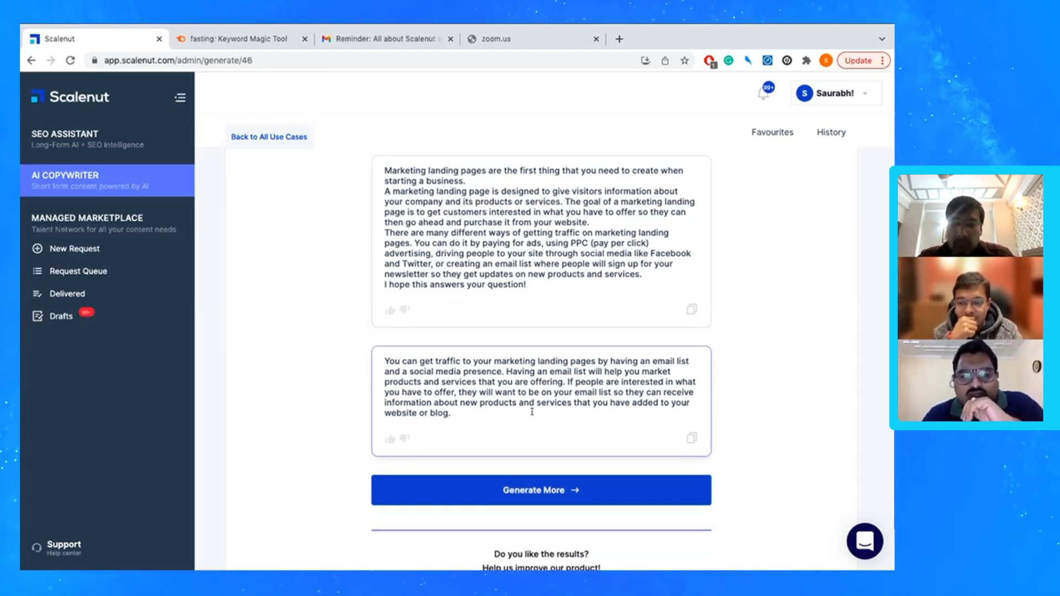
- Generate a third batch of Quora answers and read the BuzzSumo and SEO tools suggestions
click(530, 461)
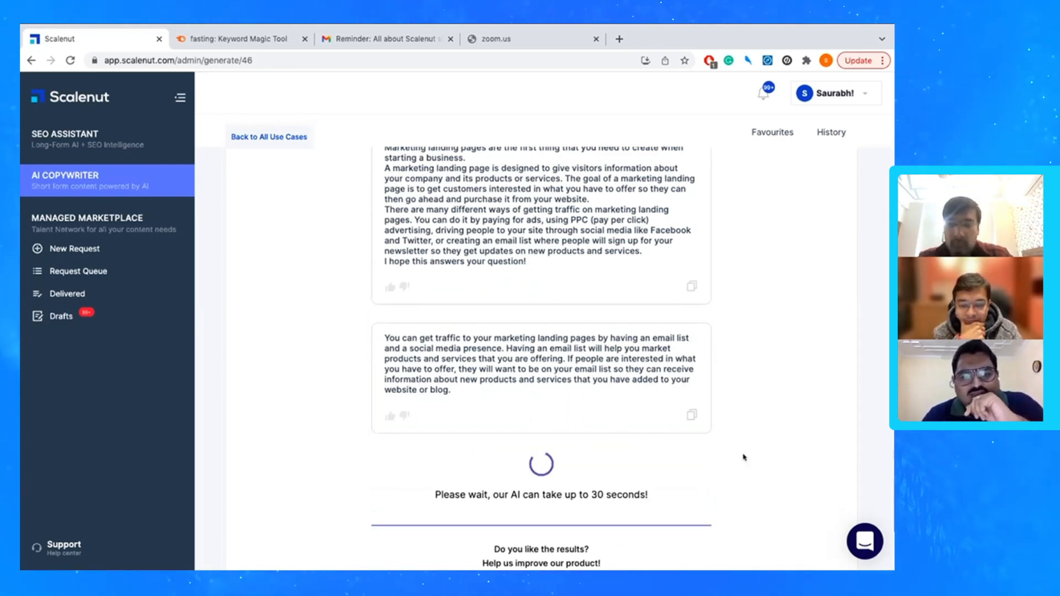
scroll(743, 457, down, 4)
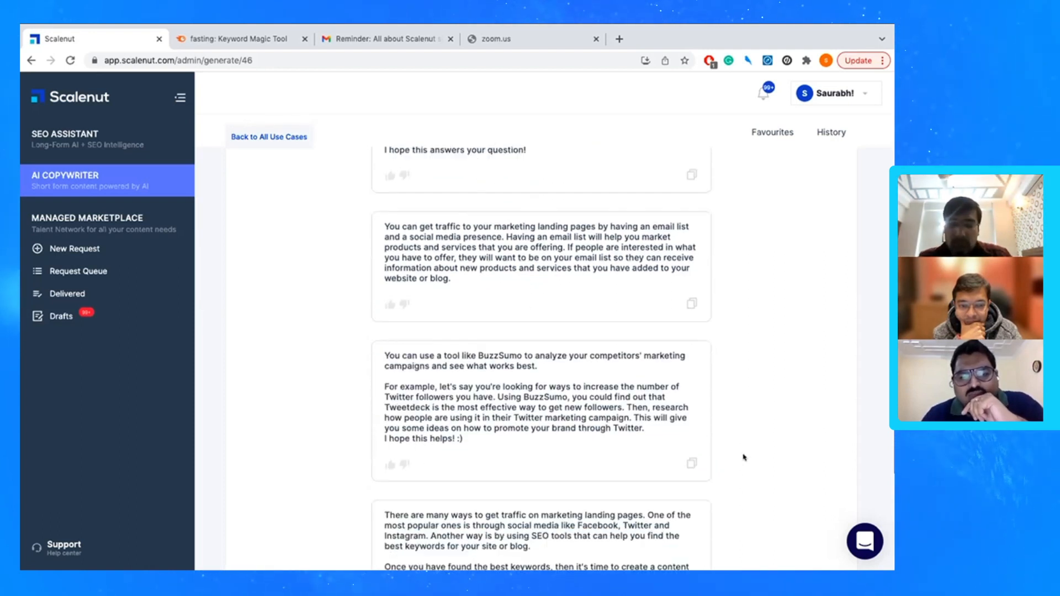
scroll(744, 457, down, 4)
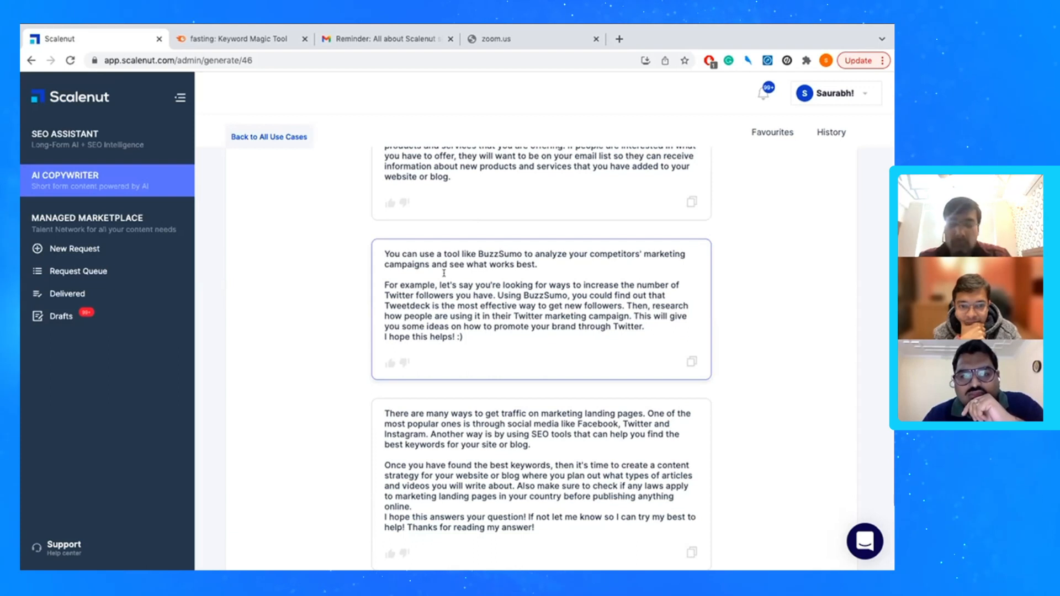
scroll(539, 424, down, 4)
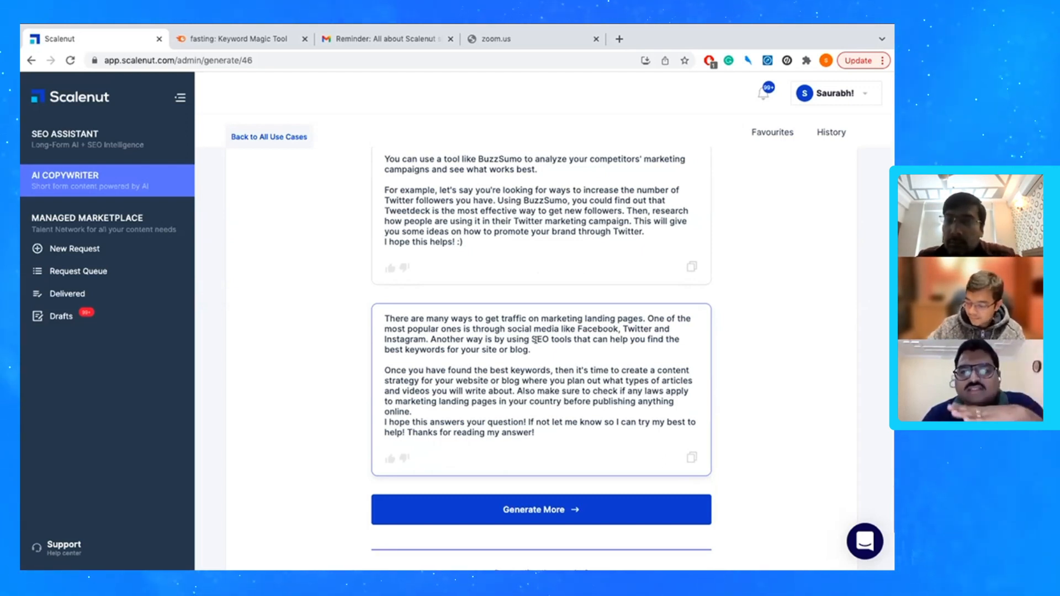
scroll(536, 340, up, 1)
scroll(536, 340, down, 1)
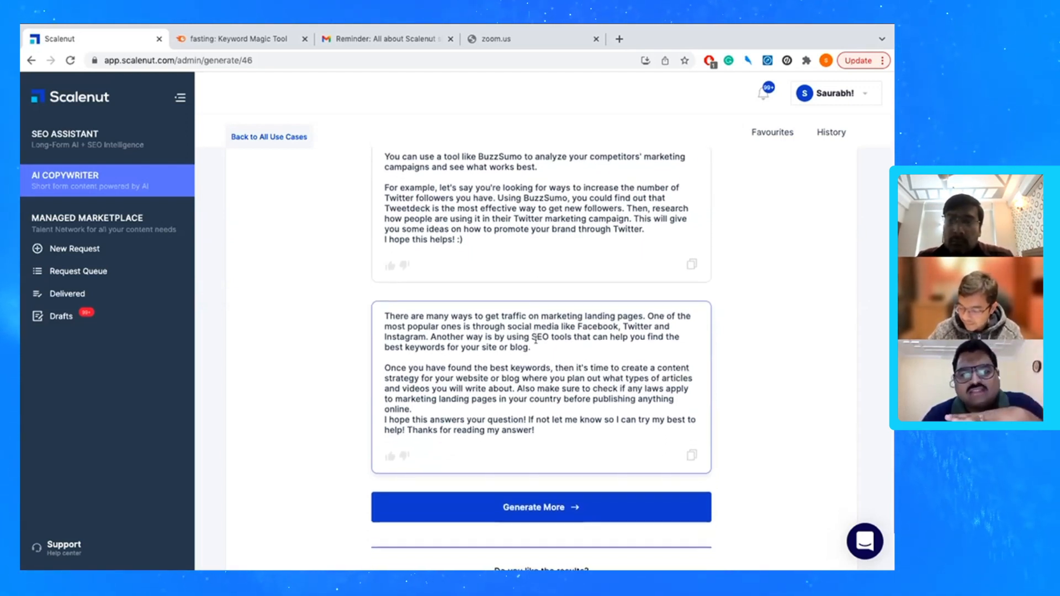
scroll(535, 340, down, 3)
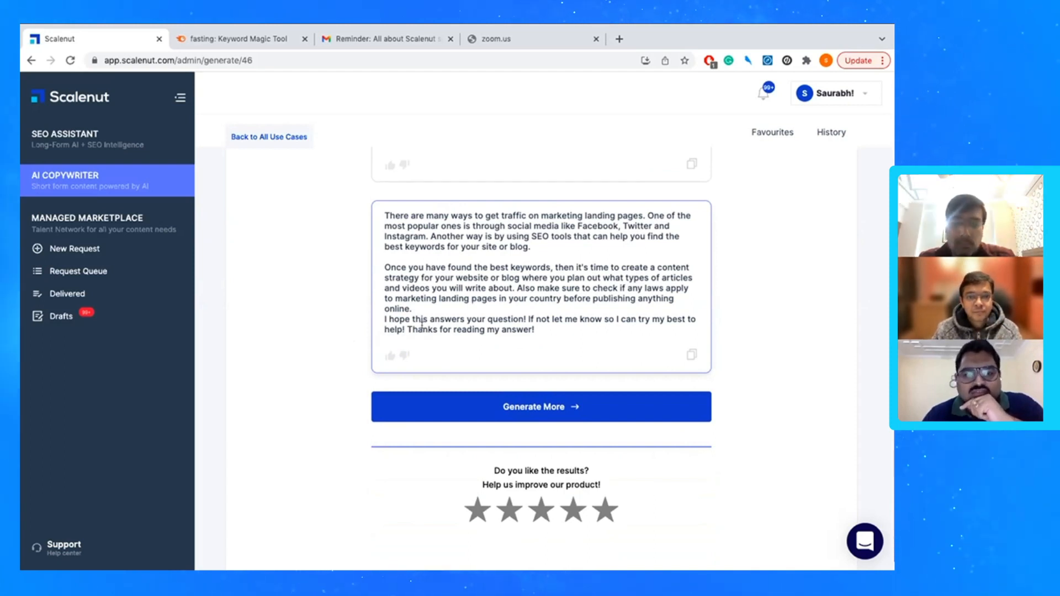
- Mark the short Quora answer about having an email list and a social media presence as disliked
scroll(421, 274, up, 6)
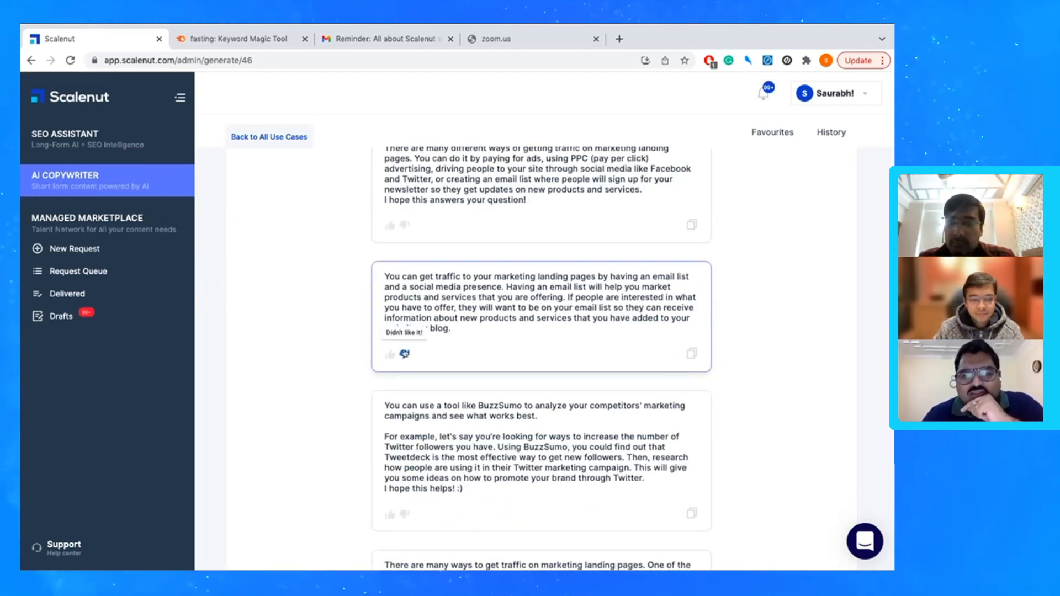
click(404, 353)
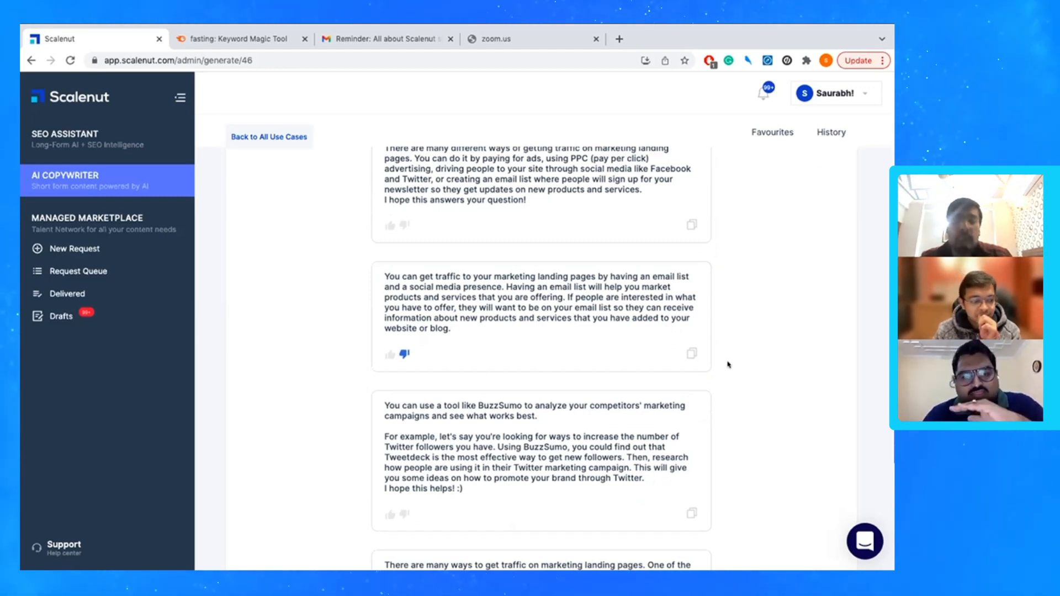
scroll(728, 365, down, 1)
scroll(728, 364, down, 1)
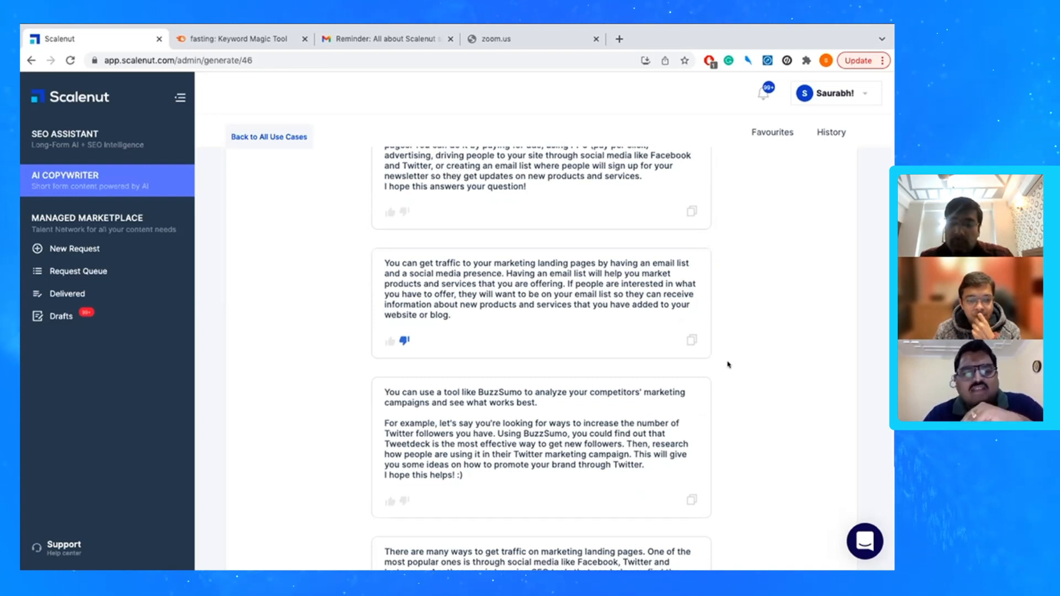
- Like the last Quora answer, about social media and SEO tools, to save it for later
scroll(728, 364, down, 1)
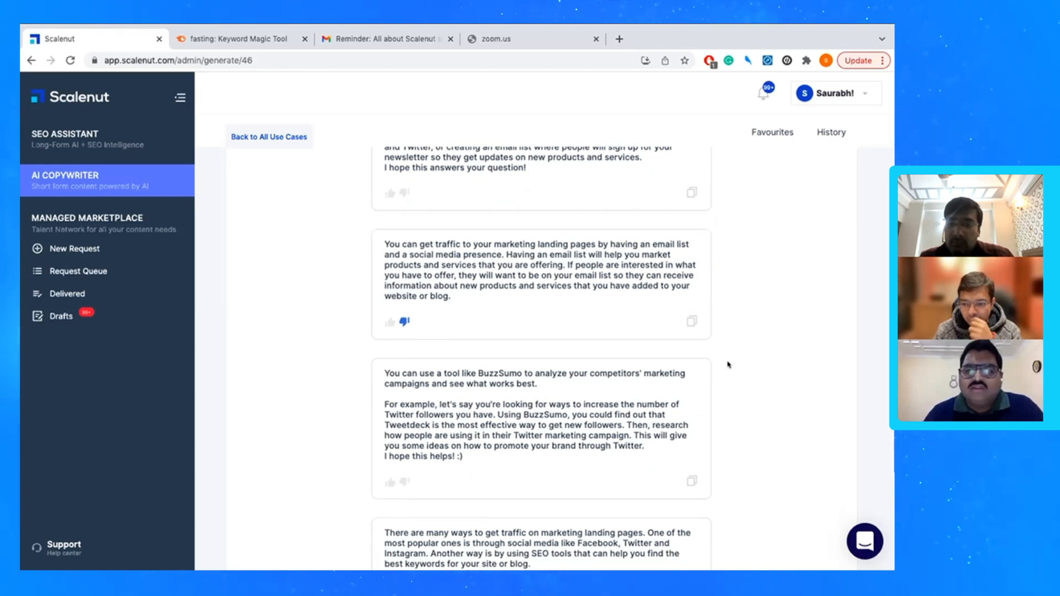
scroll(728, 365, down, 3)
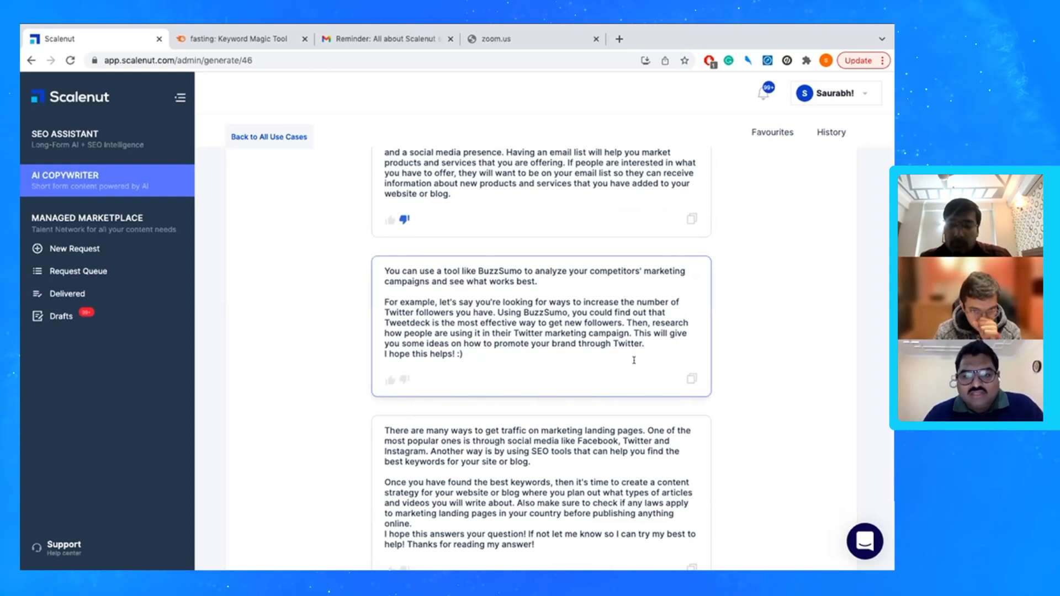
scroll(634, 357, down, 2)
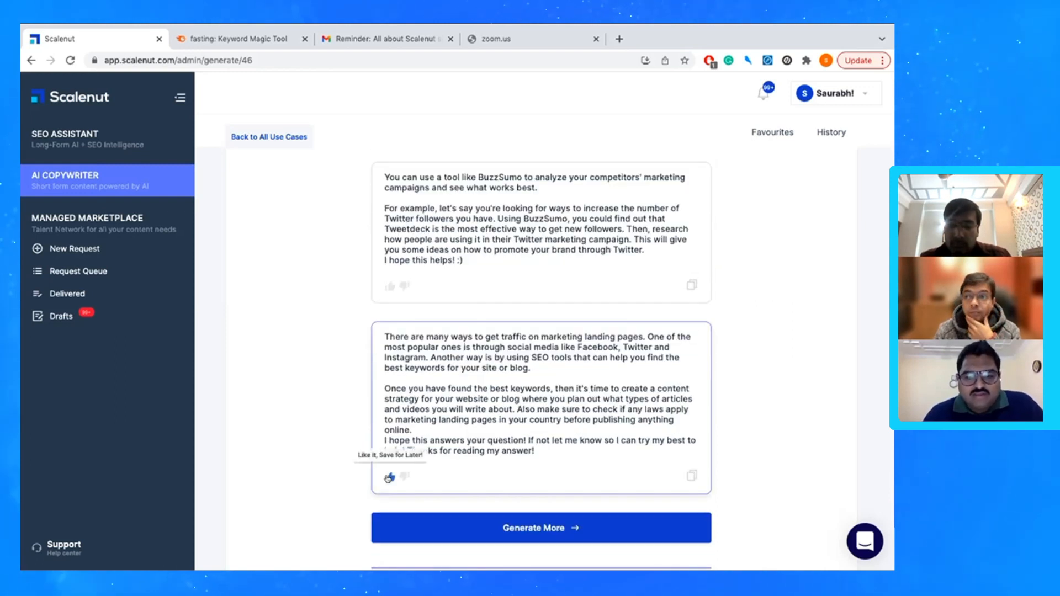
click(389, 478)
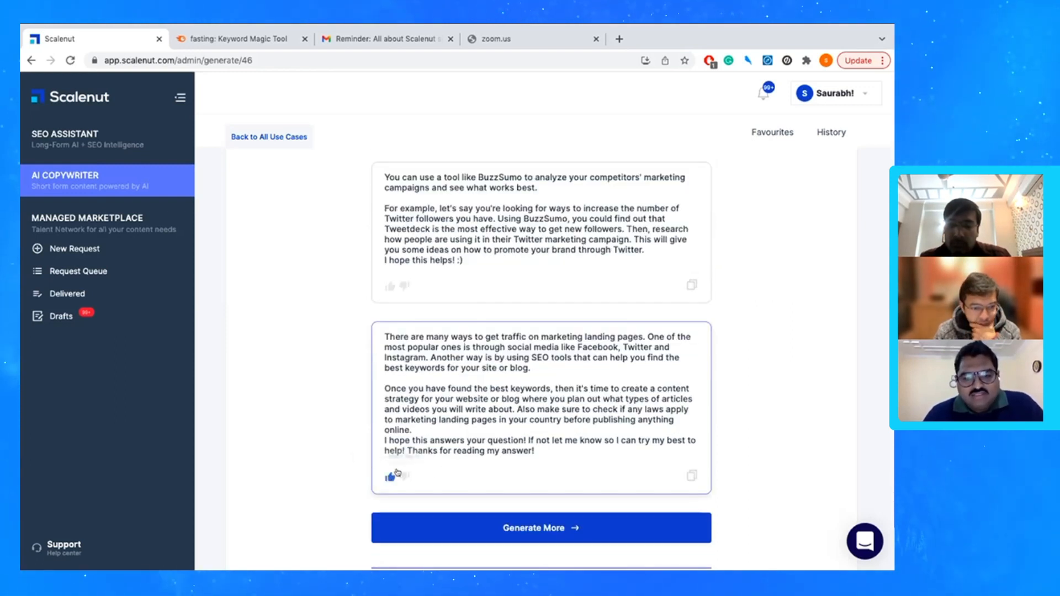
- Open the favourites to view the saved content copies
scroll(535, 365, up, 1)
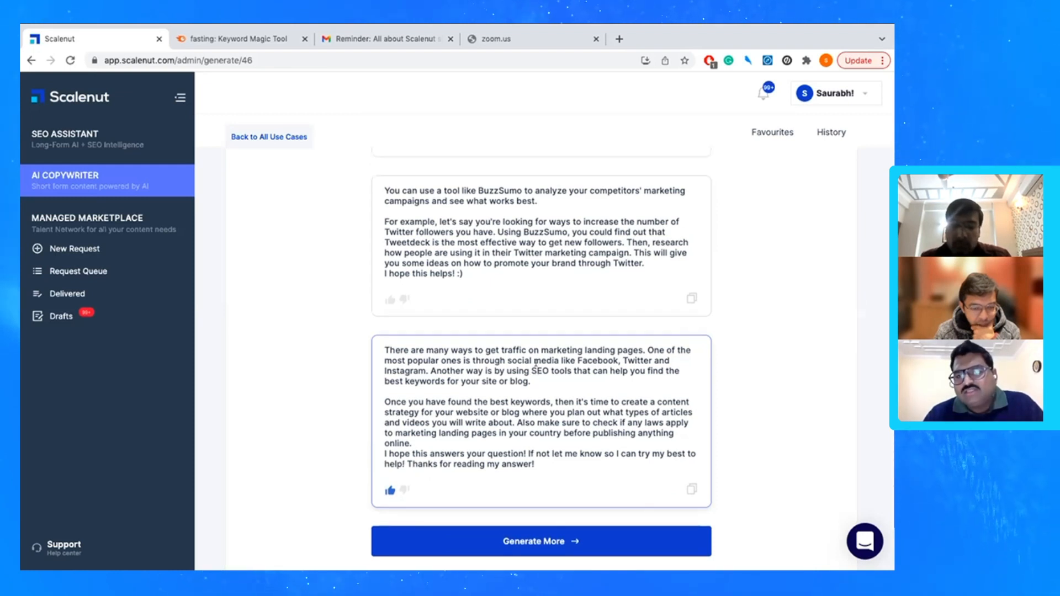
scroll(536, 362, up, 15)
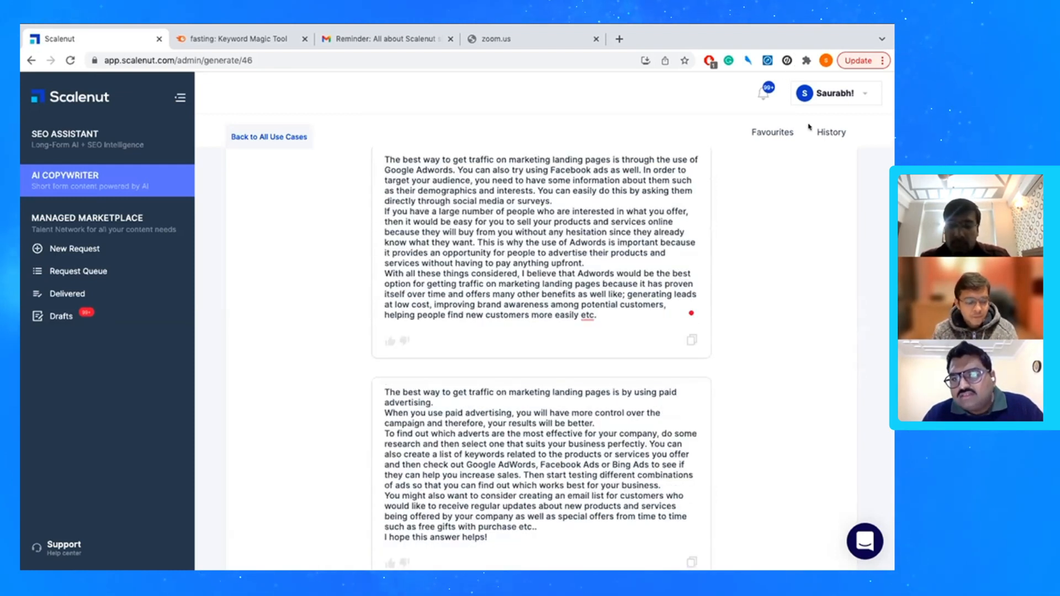
scroll(617, 287, up, 5)
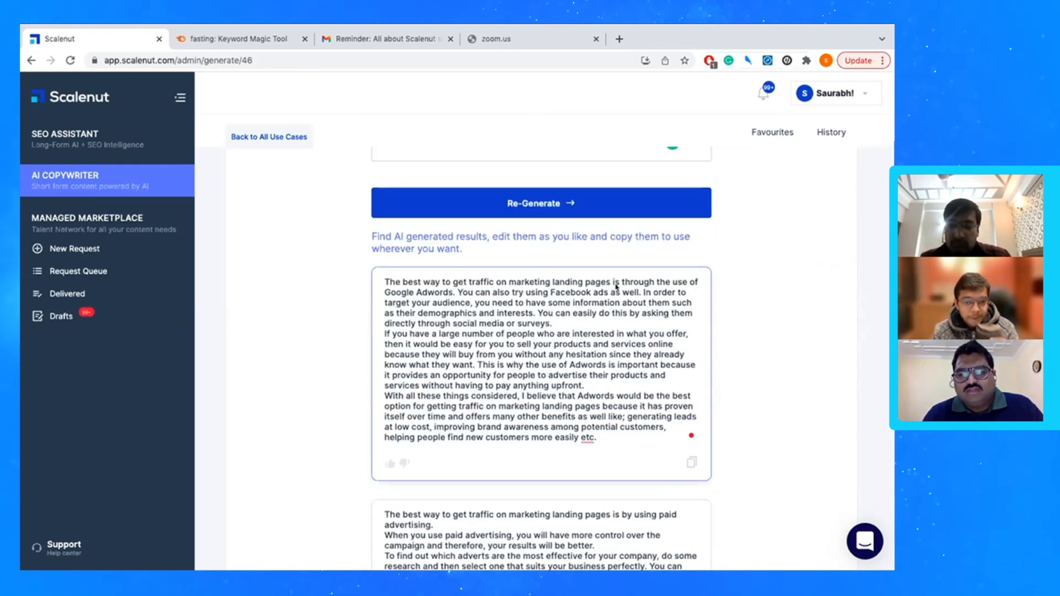
click(775, 132)
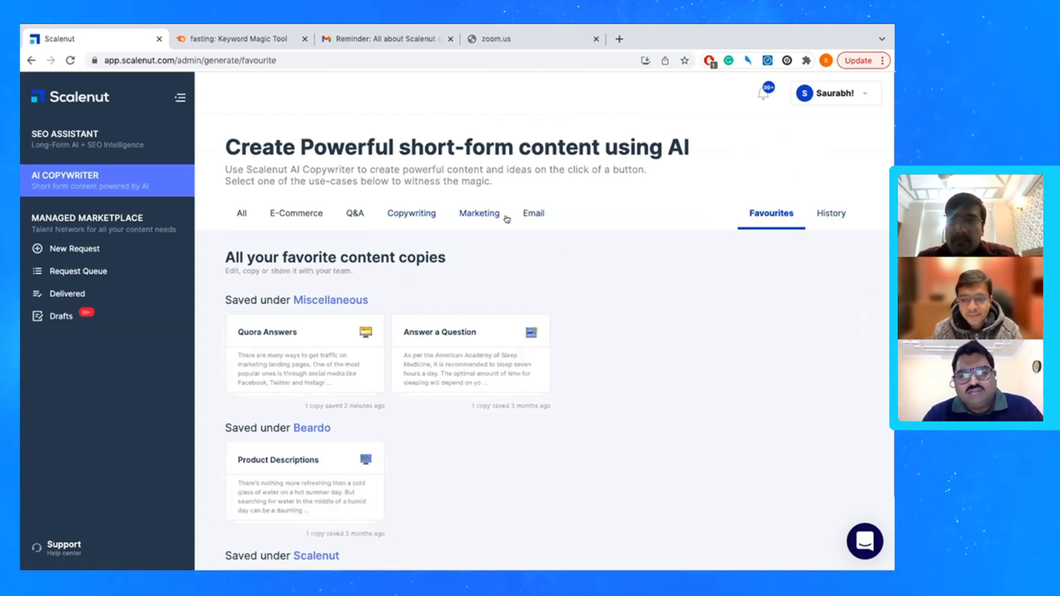
- Open the Sales Email Generator from the Email category and enter "Soapsy" as the brand name
click(532, 214)
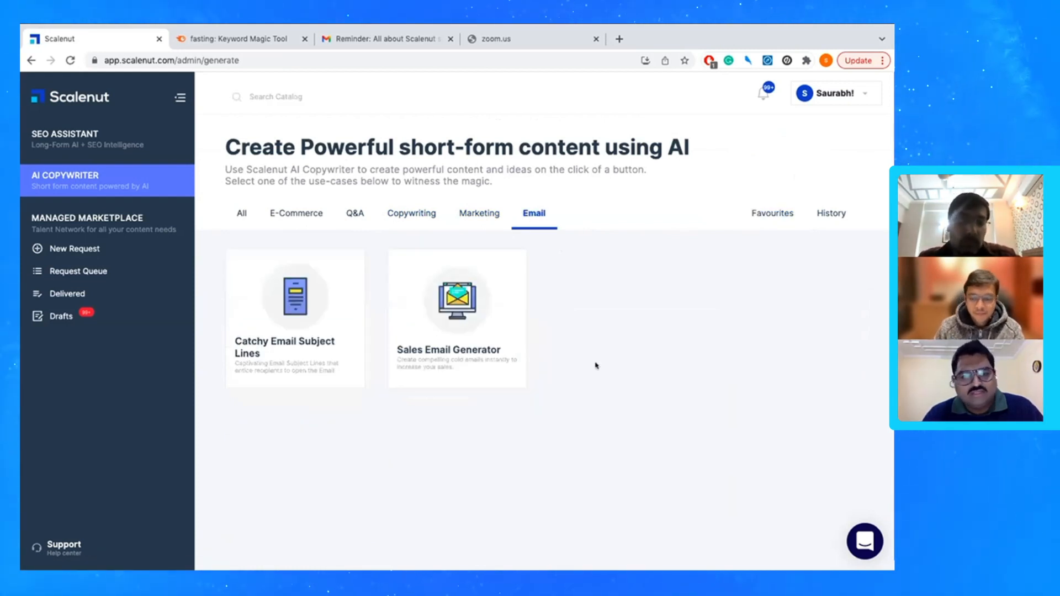
click(486, 302)
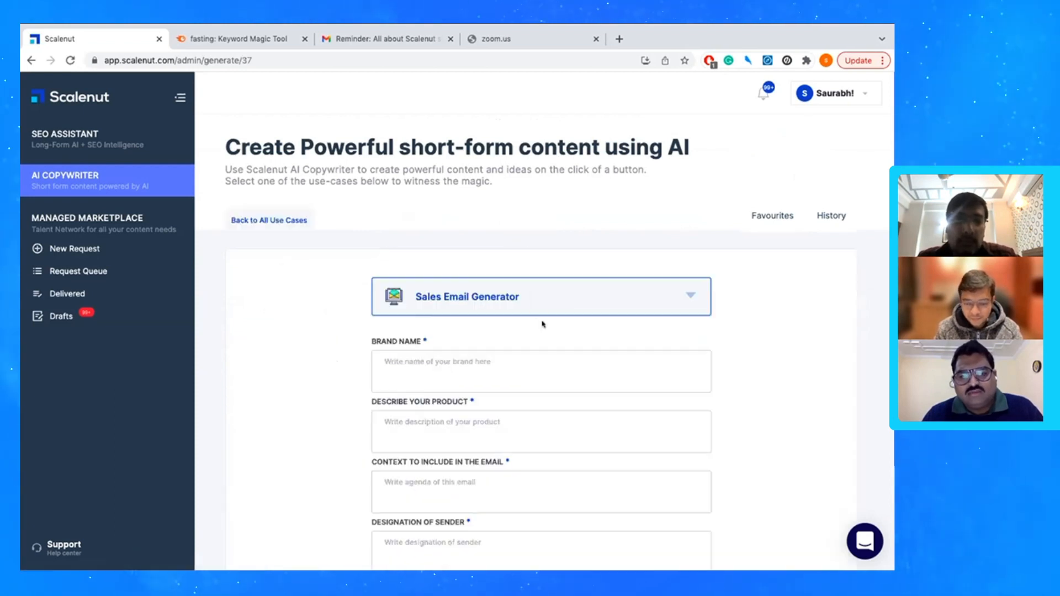
click(512, 356)
text(Soapsy)
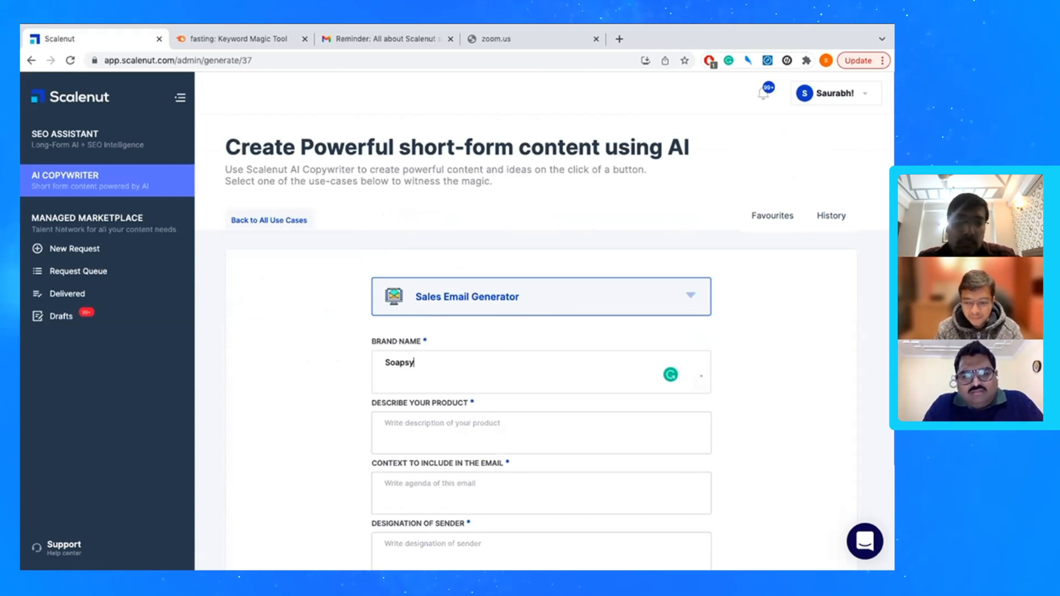
- Describe the product as "organic chemical free soaps for both men and women" in the sales email form
key(Tab)
text(o)
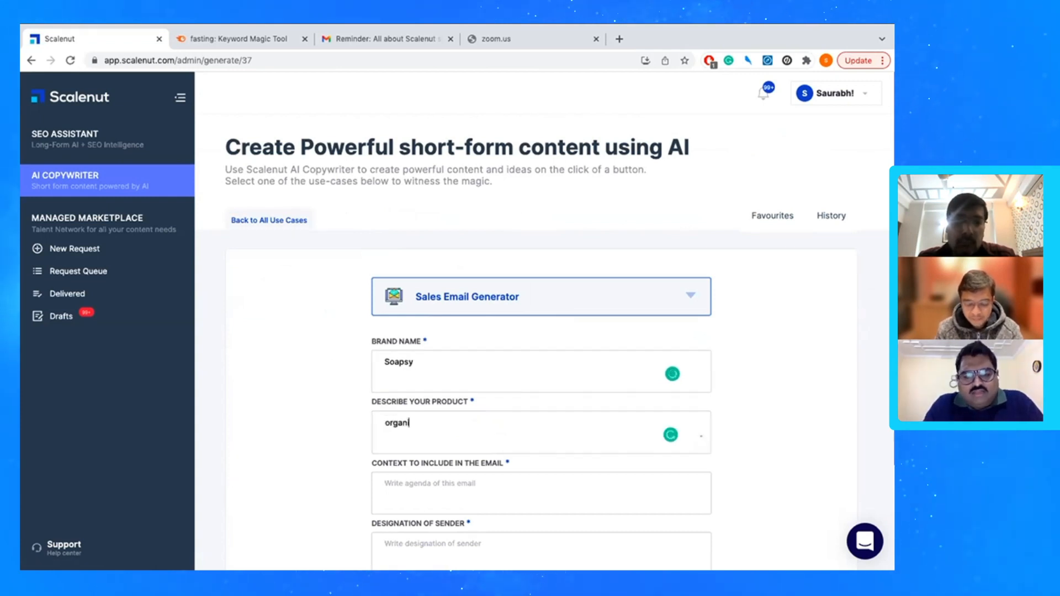
text(rganic chem)
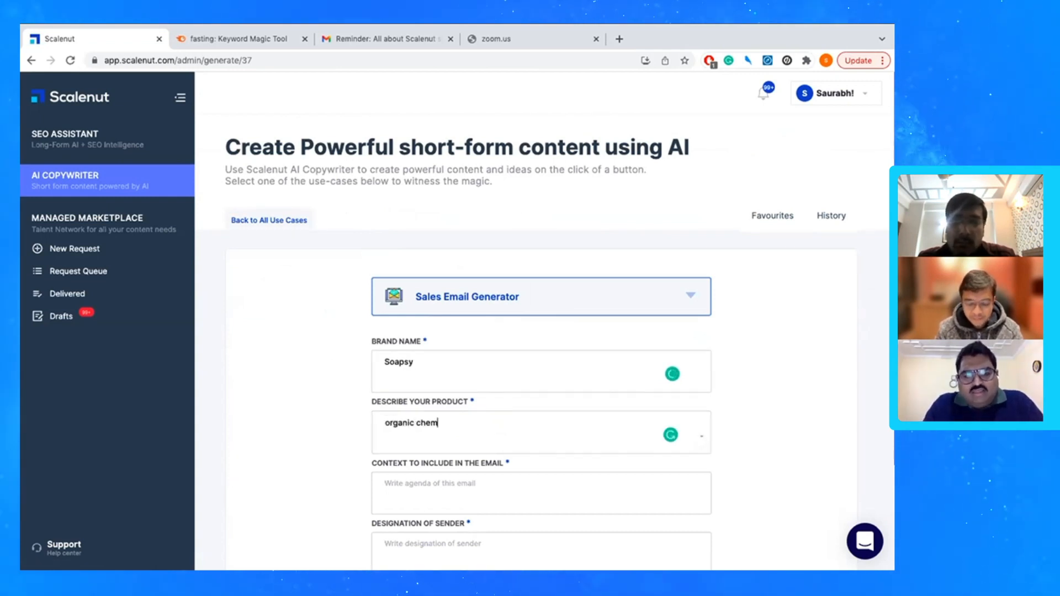
text(ical fre)
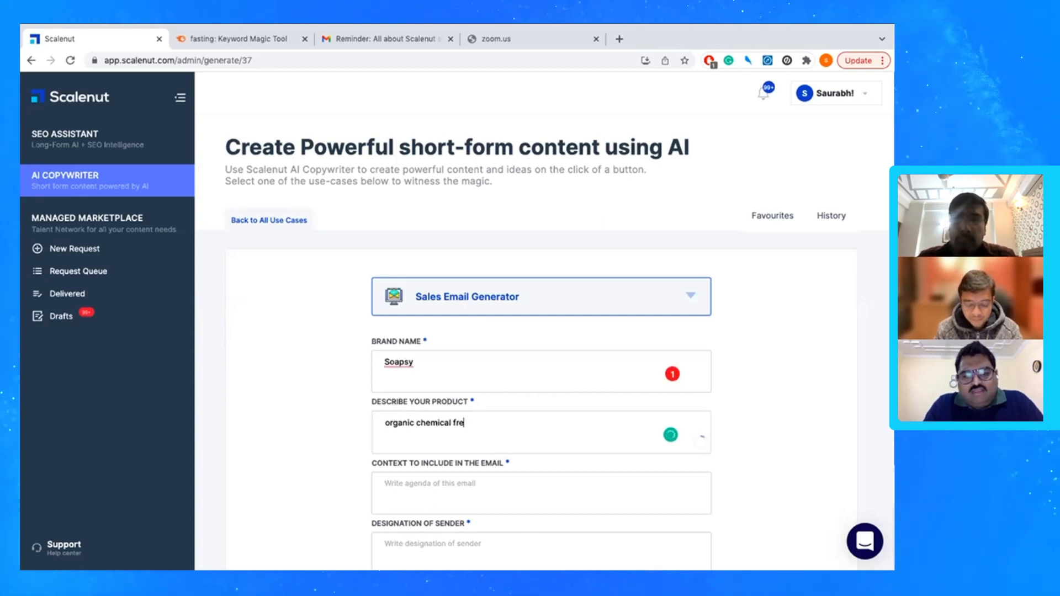
text(e soaps for )
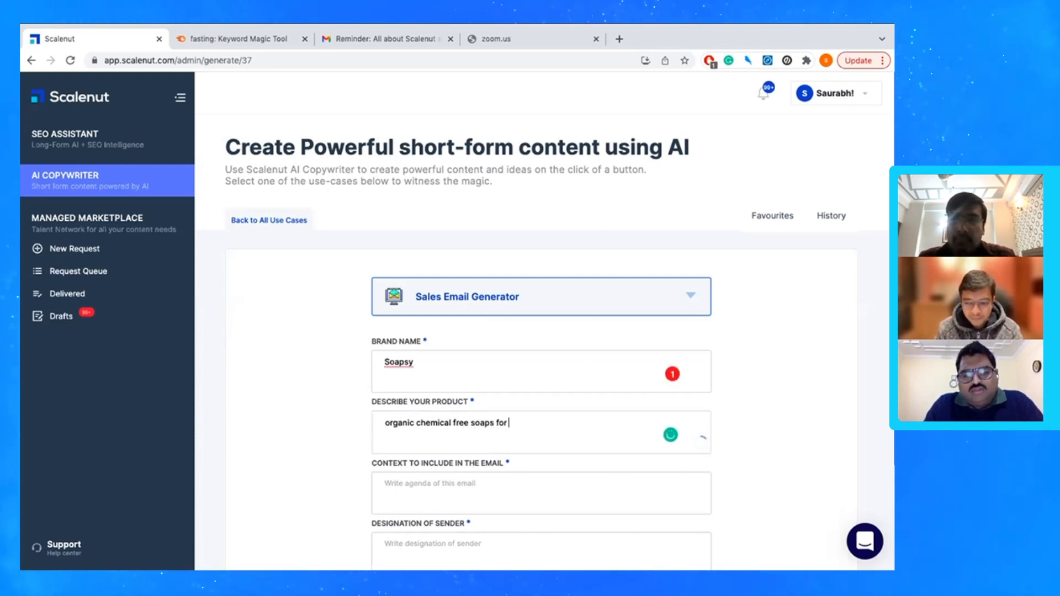
text(both men and)
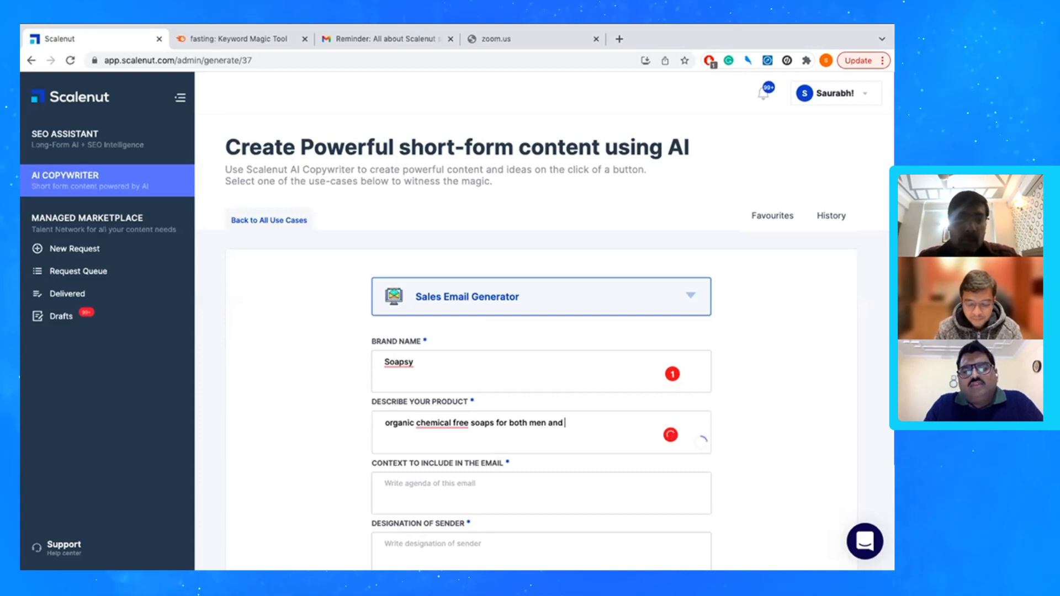
text( women)
- Set the email context to "launch of new product line" and the sender's designation to CEO, and generate the sales emails
scroll(474, 350, down, 2)
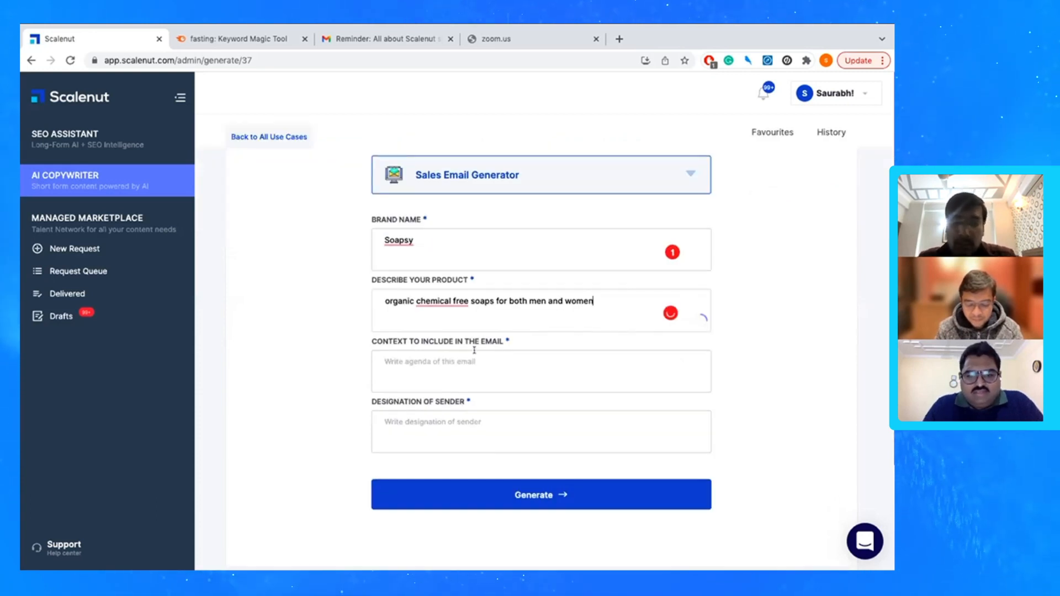
click(474, 350)
text(launch of new product line)
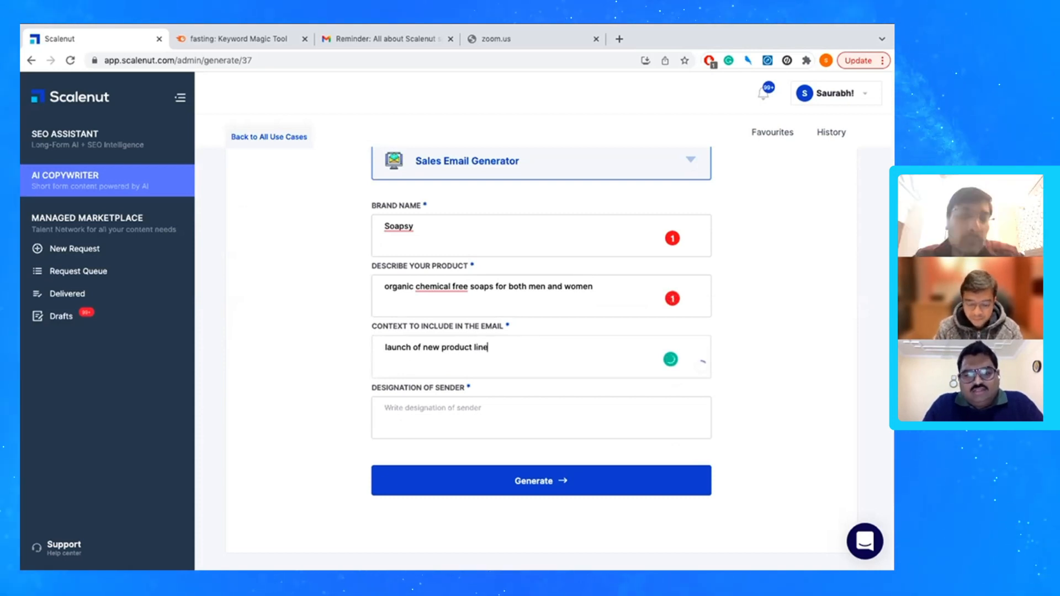
key(Tab)
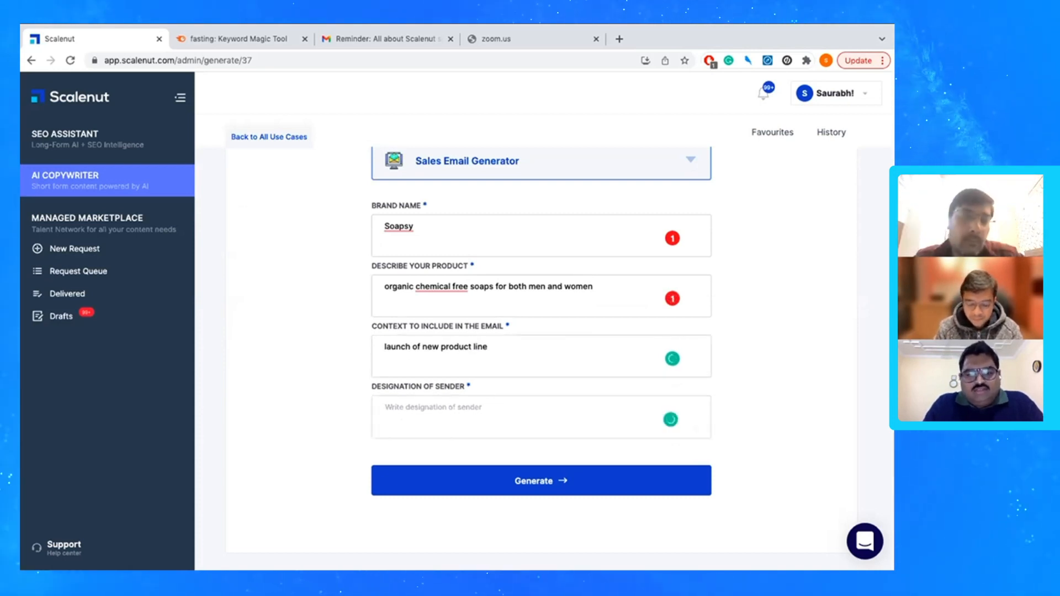
text(CEO)
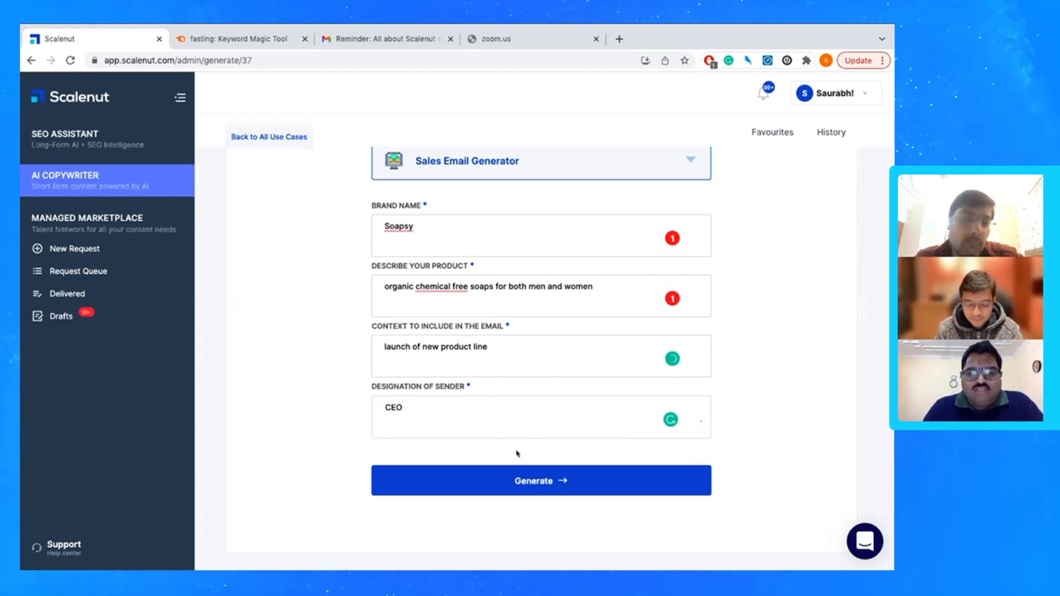
click(534, 483)
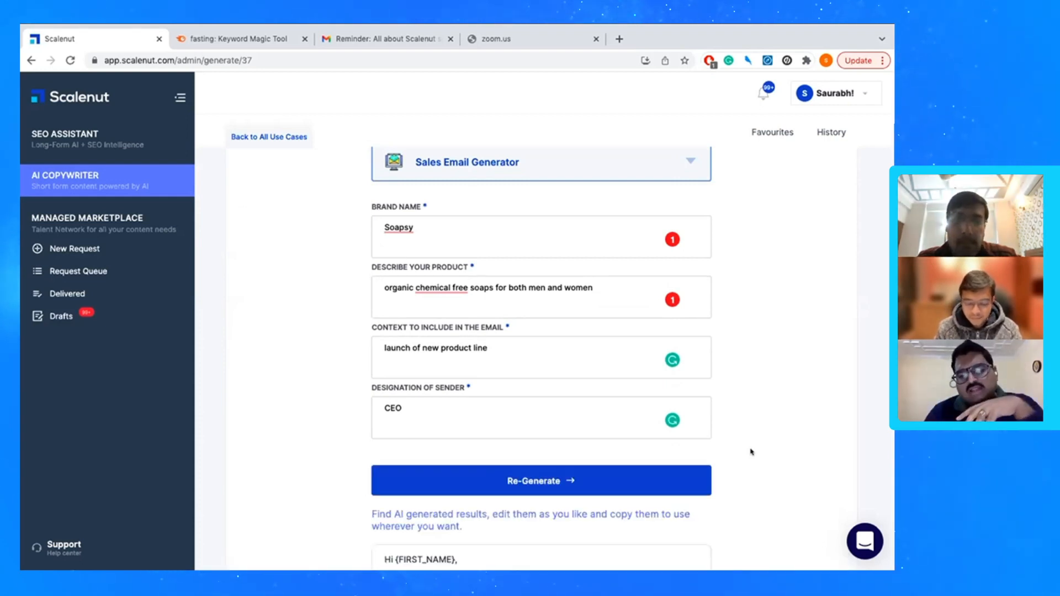
- Read through the generated Soapsy sales emails and generate more of them
scroll(751, 452, down, 4)
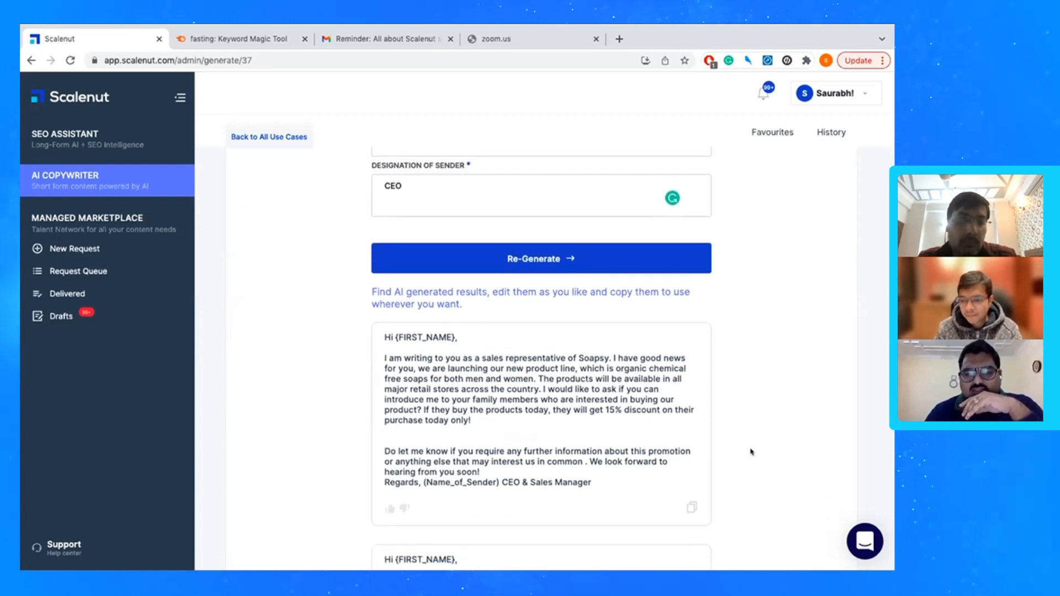
scroll(751, 452, down, 6)
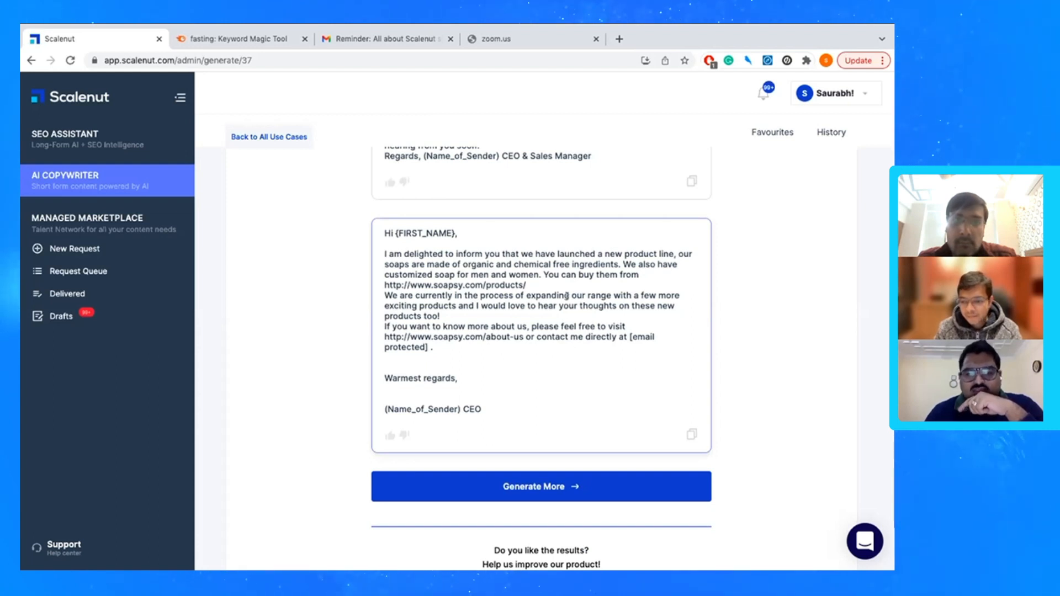
click(545, 481)
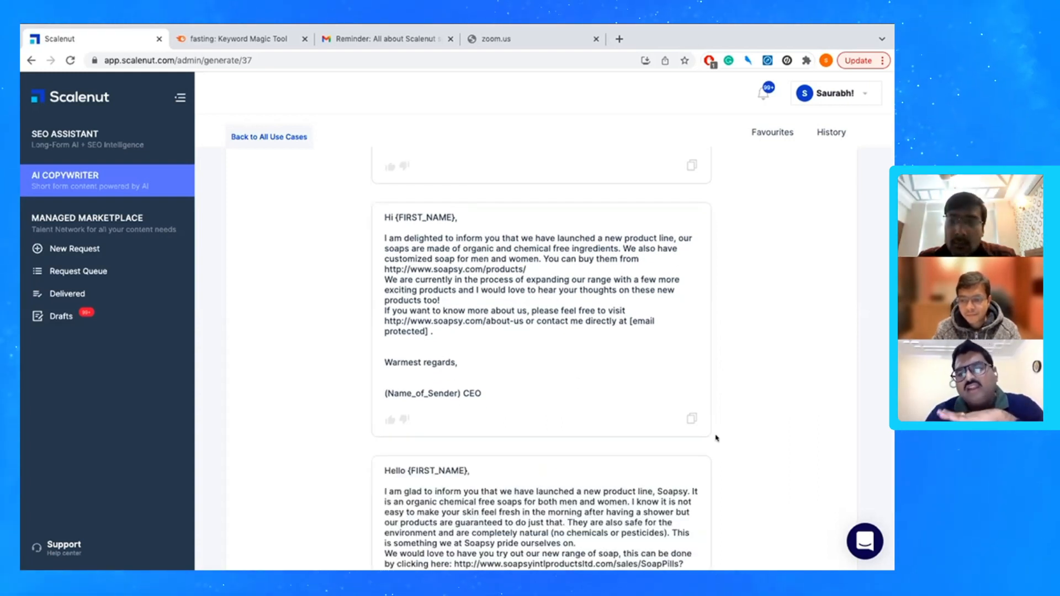
- Examine the additional Soapsy sales emails and go back to the brief entered for them
scroll(717, 438, down, 2)
scroll(716, 438, down, 5)
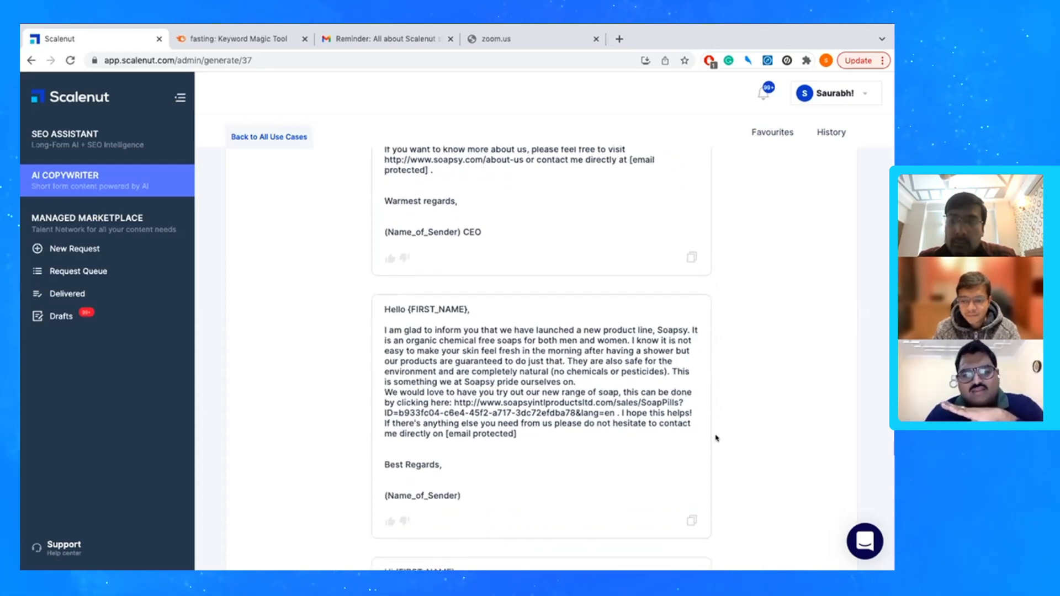
scroll(716, 438, down, 3)
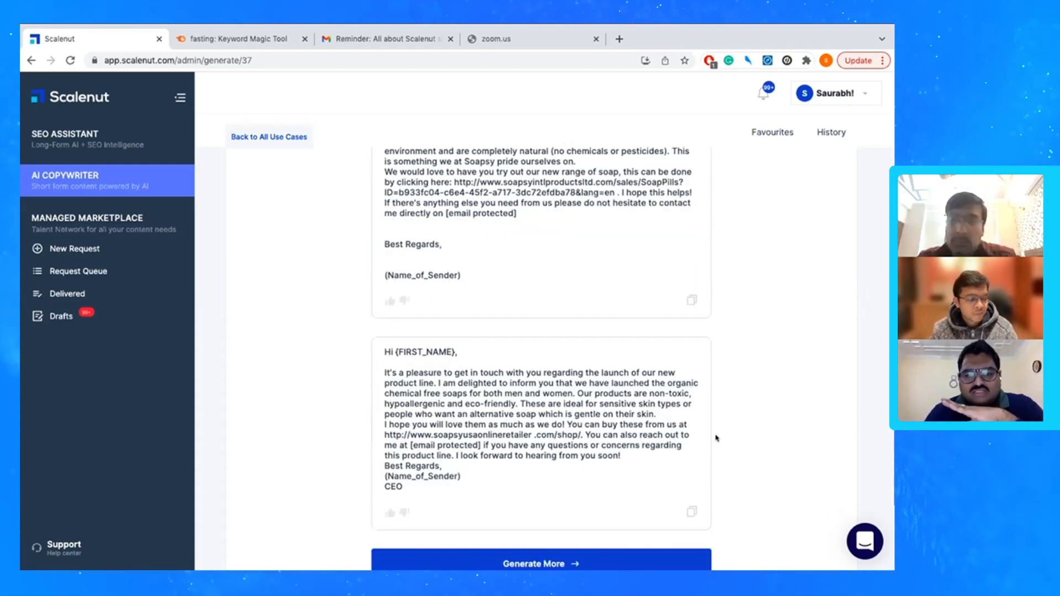
scroll(652, 397, up, 9)
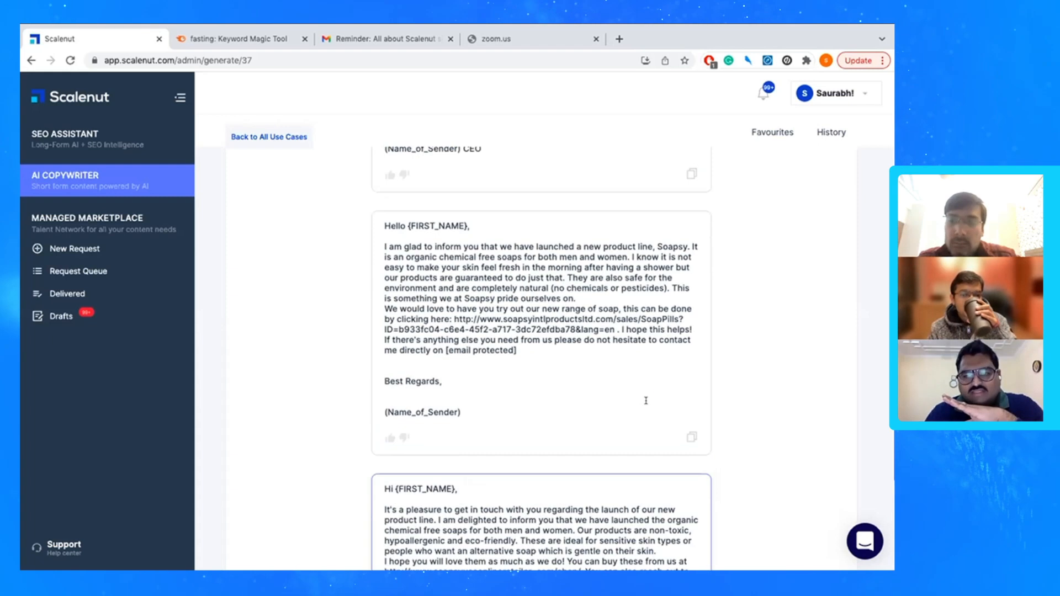
scroll(646, 400, up, 15)
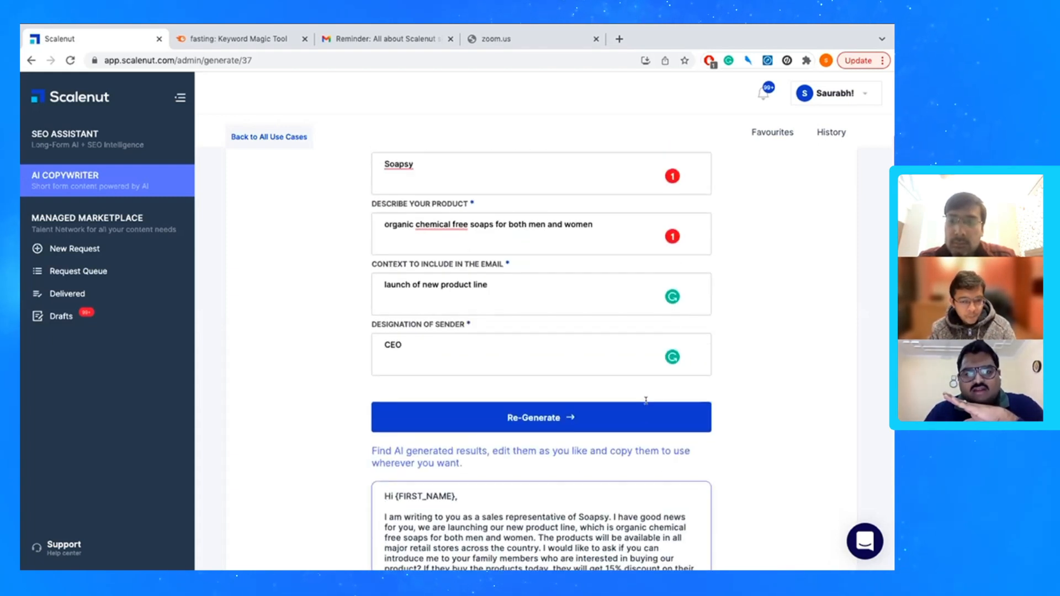
- Browse the catalogue of AI Copywriter use cases and return to the overview of all use cases
click(691, 300)
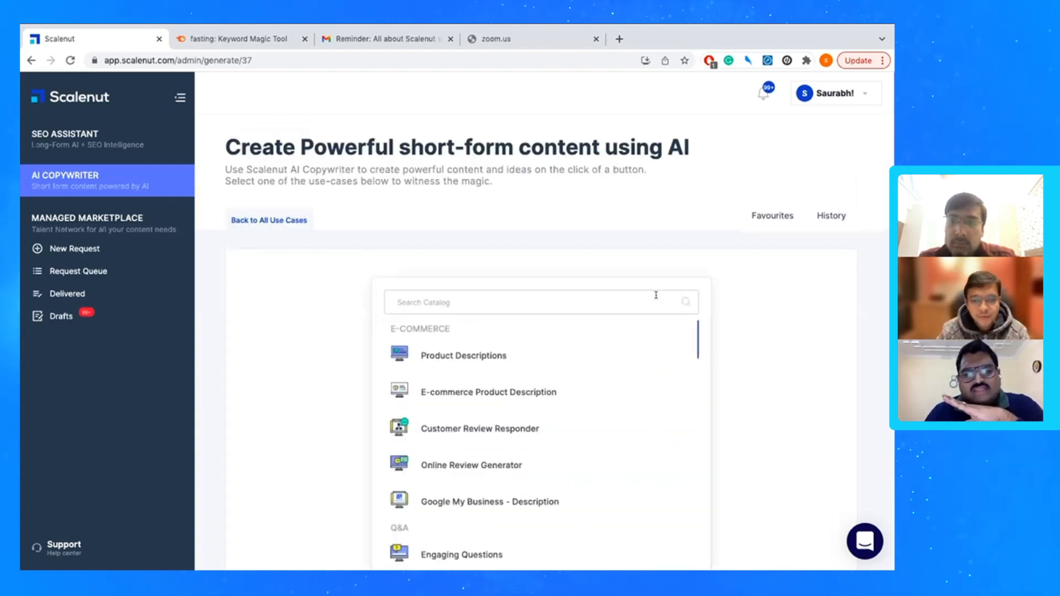
scroll(566, 484, down, 5)
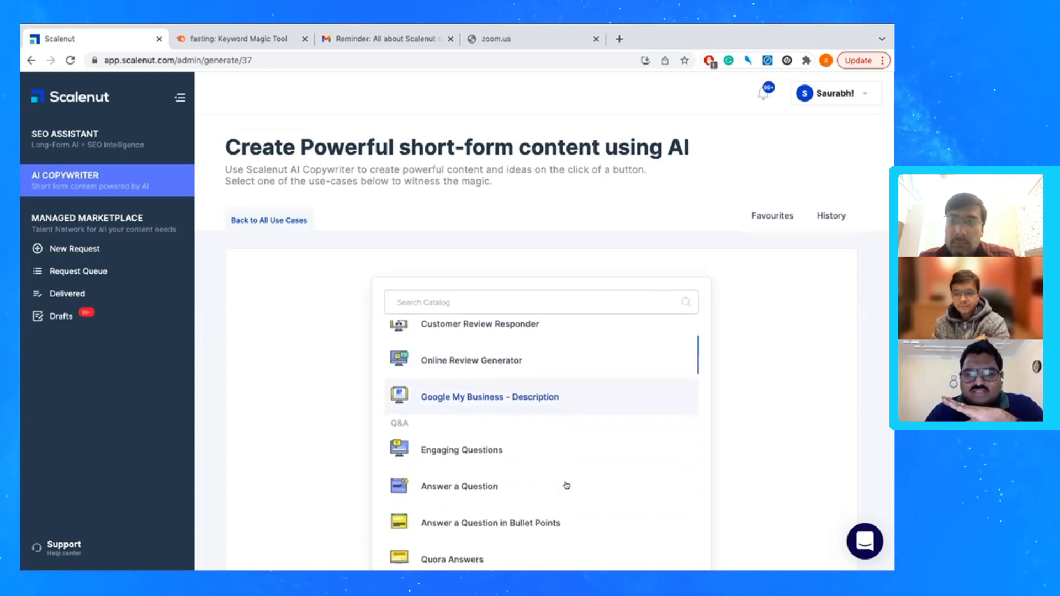
scroll(507, 474, down, 3)
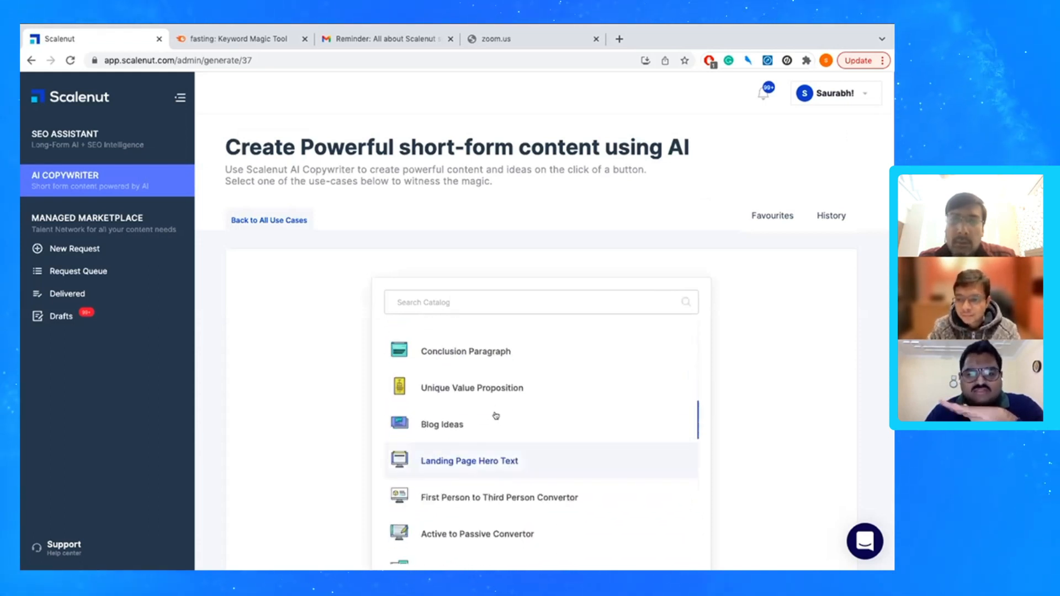
click(280, 220)
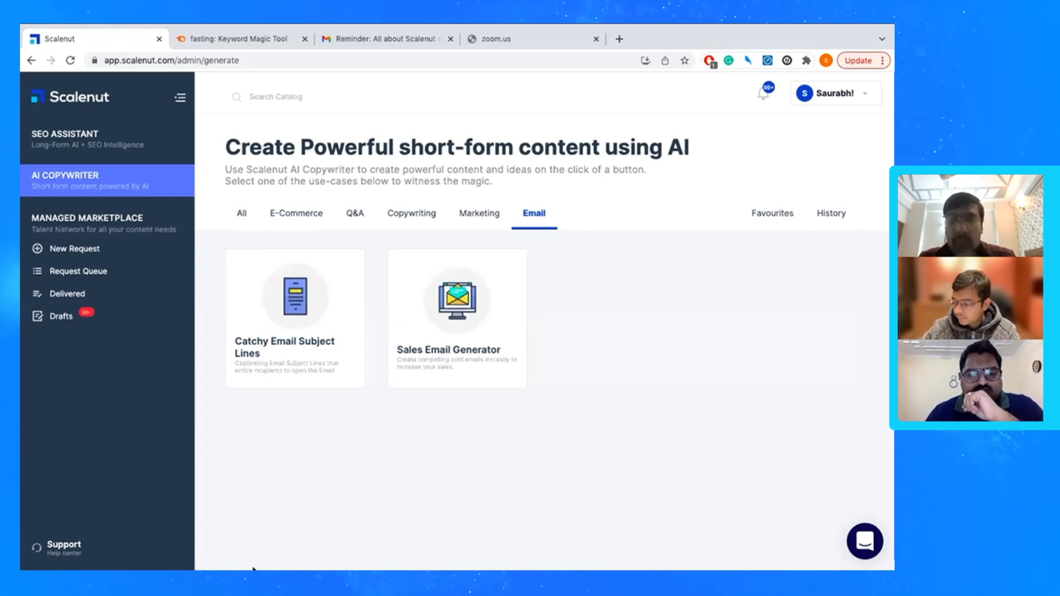
- Open the SEO Assistant for long-form content
mouse_move(252, 570)
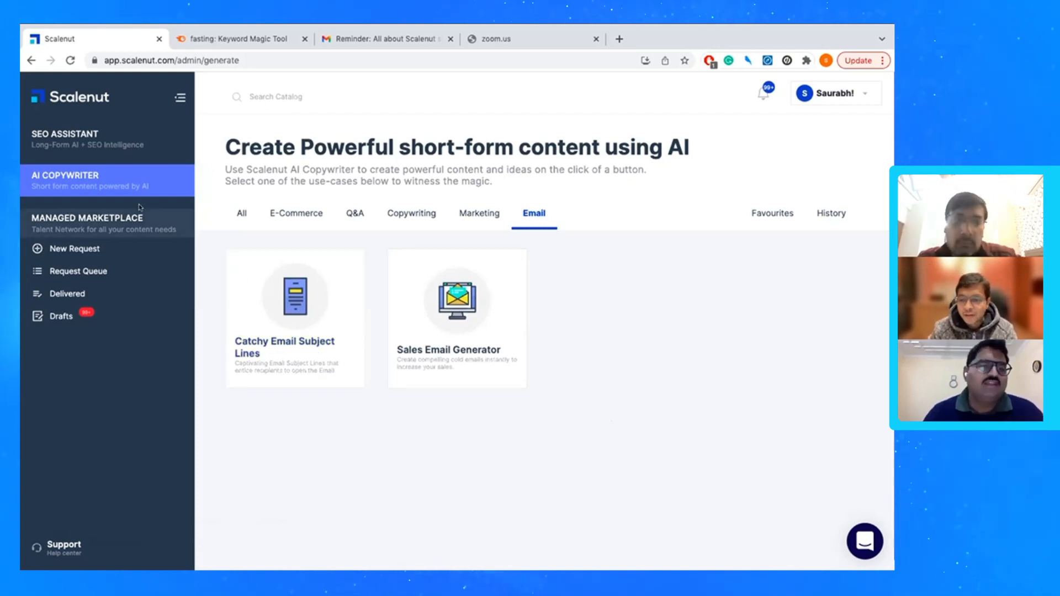
click(134, 150)
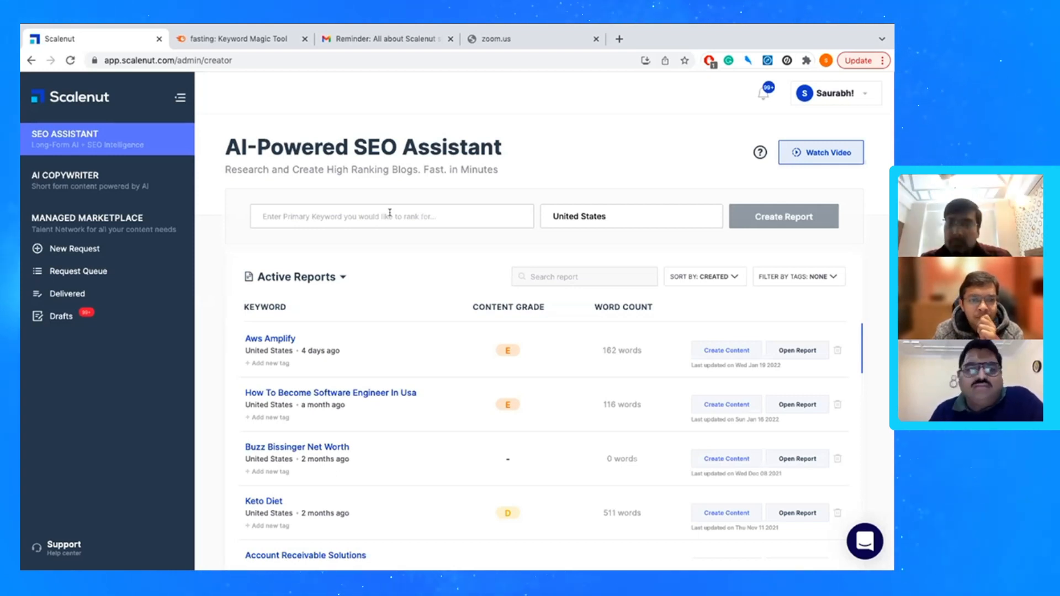
- Switch to Semrush's Keyword Magic Tool and compare the search volume and keyword difficulty of the fasting keywords
mouse_move(403, 25)
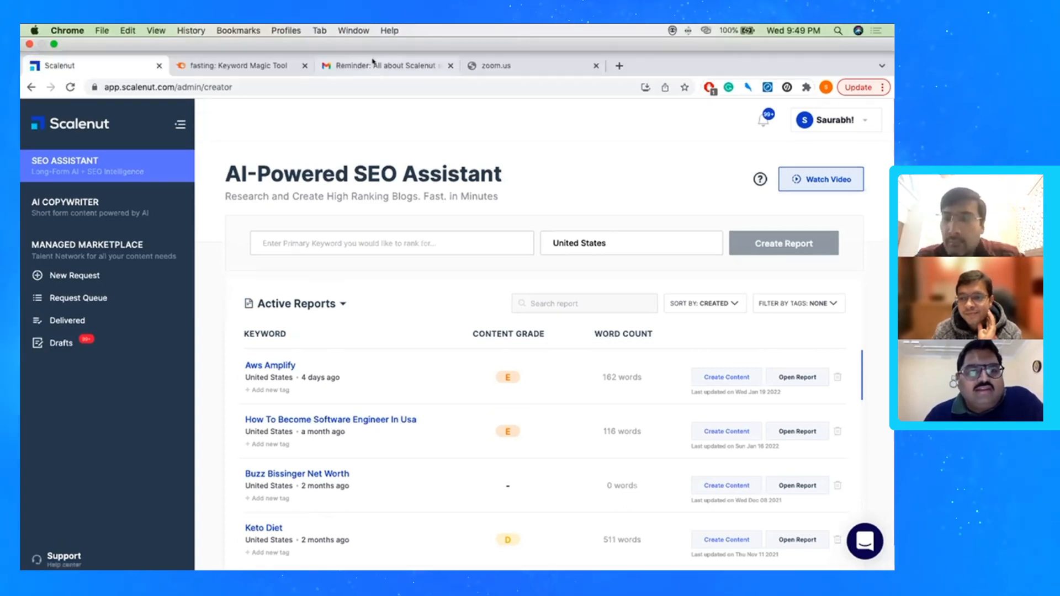
click(245, 67)
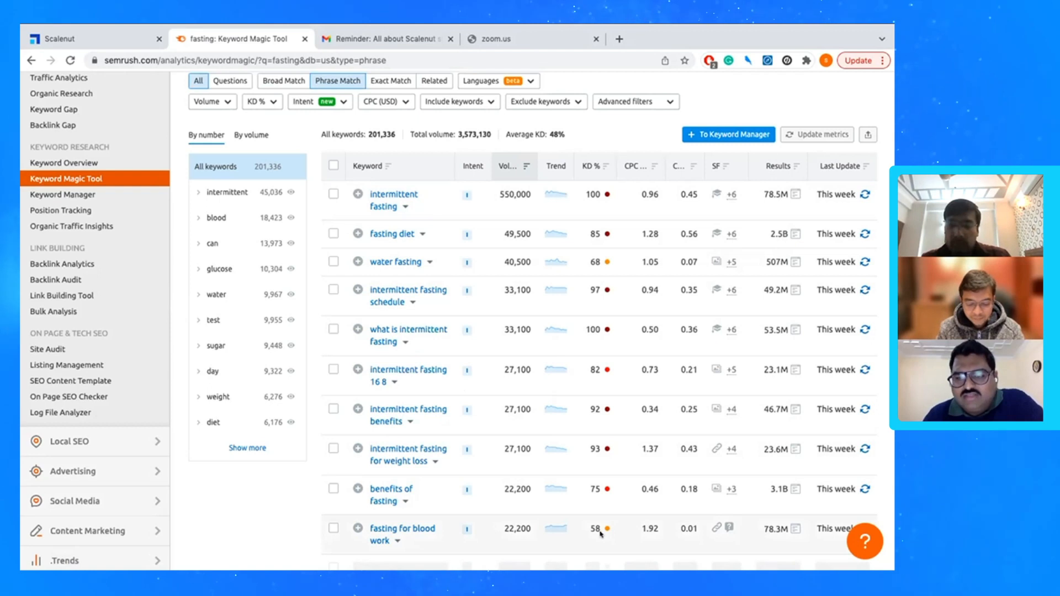
mouse_move(600, 530)
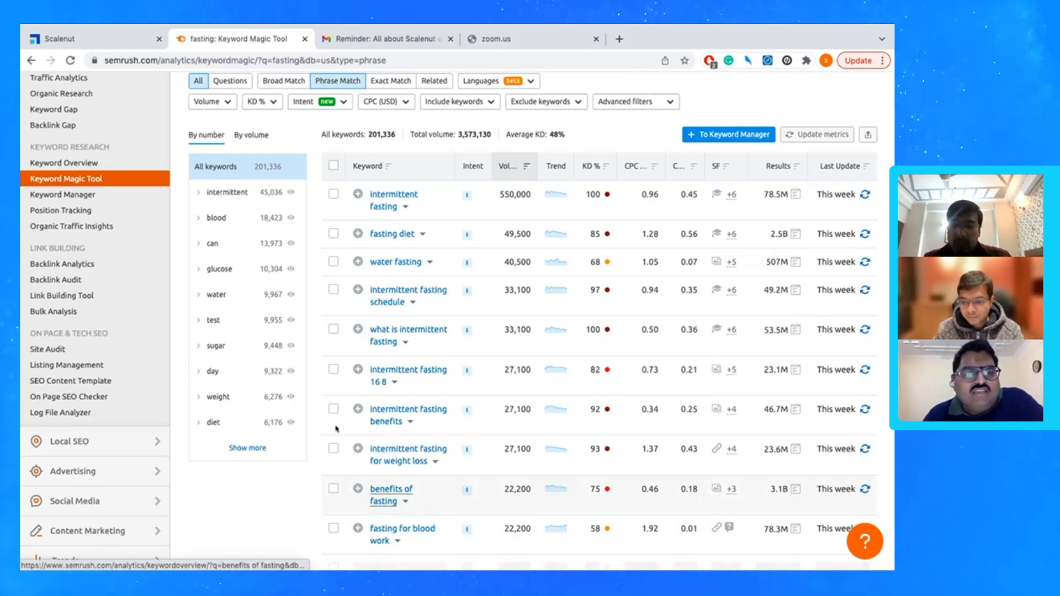
- Switch back to Scalenut and create an SEO report for the keyword "benefits of fasting" in the United States
click(91, 39)
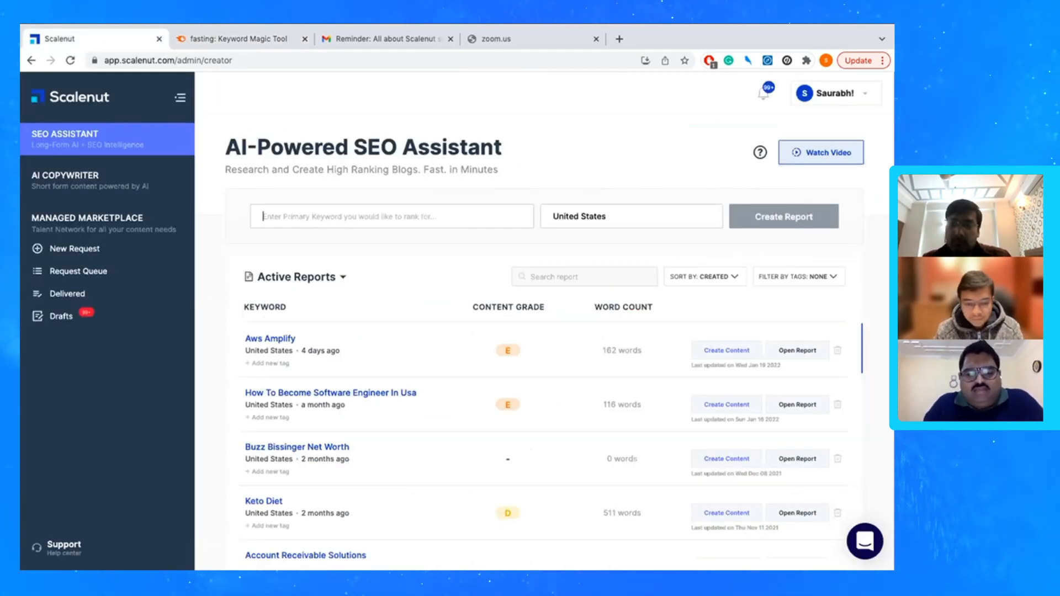
text(benefits of fasting)
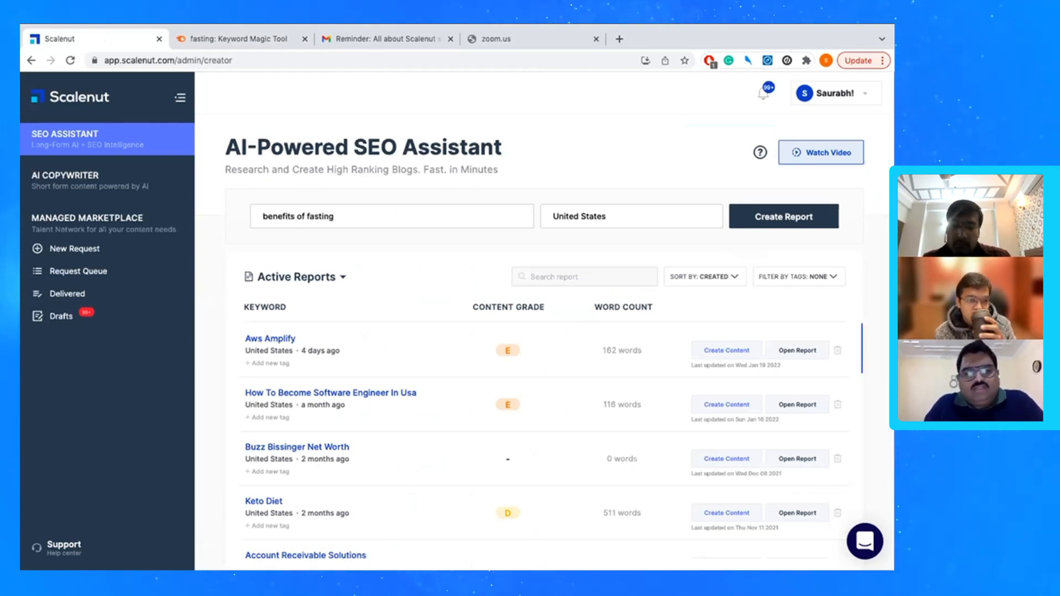
click(669, 216)
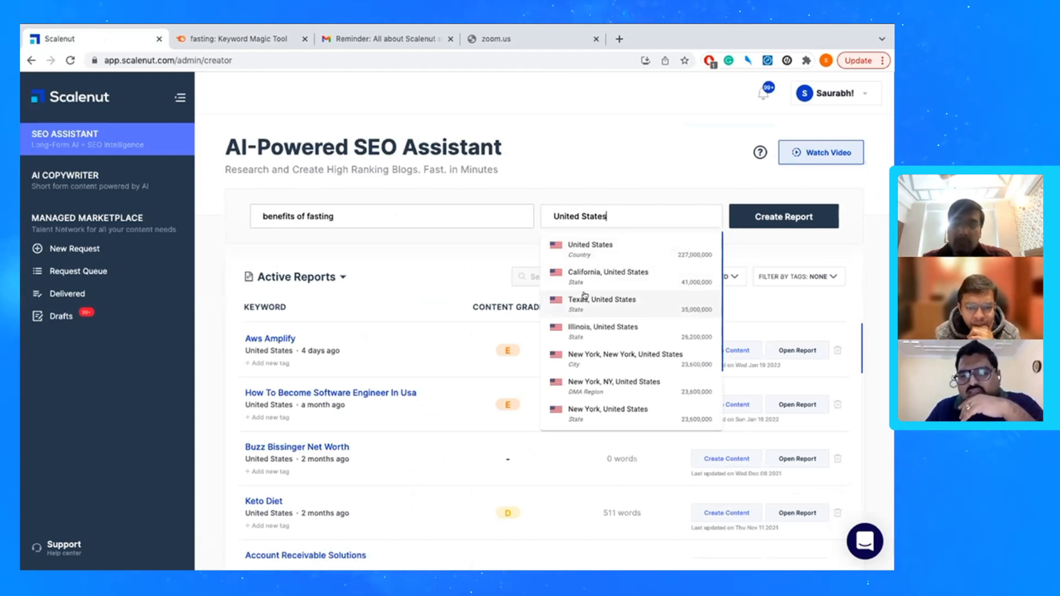
click(576, 248)
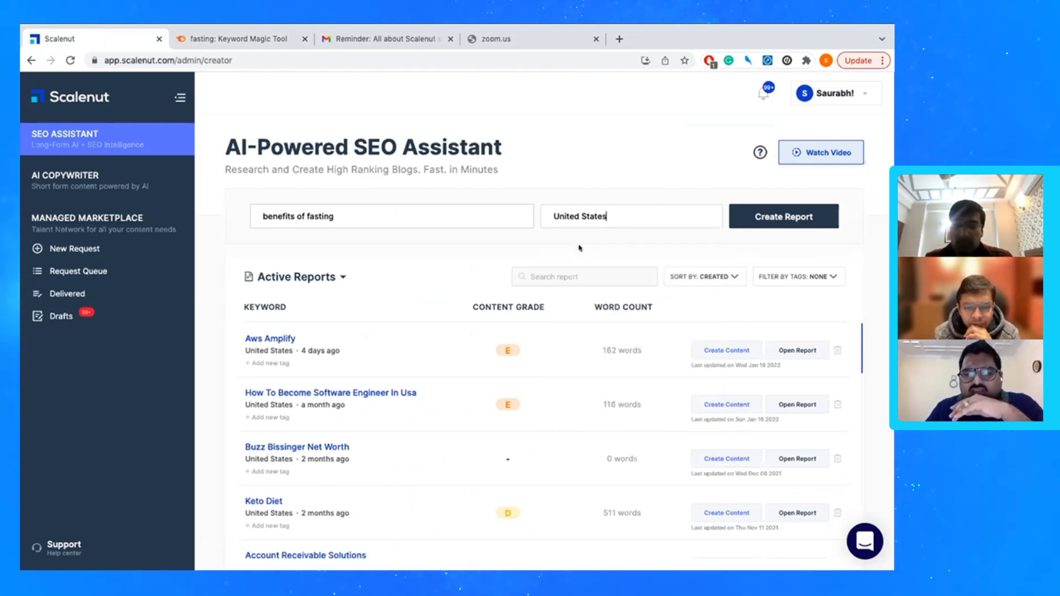
click(771, 215)
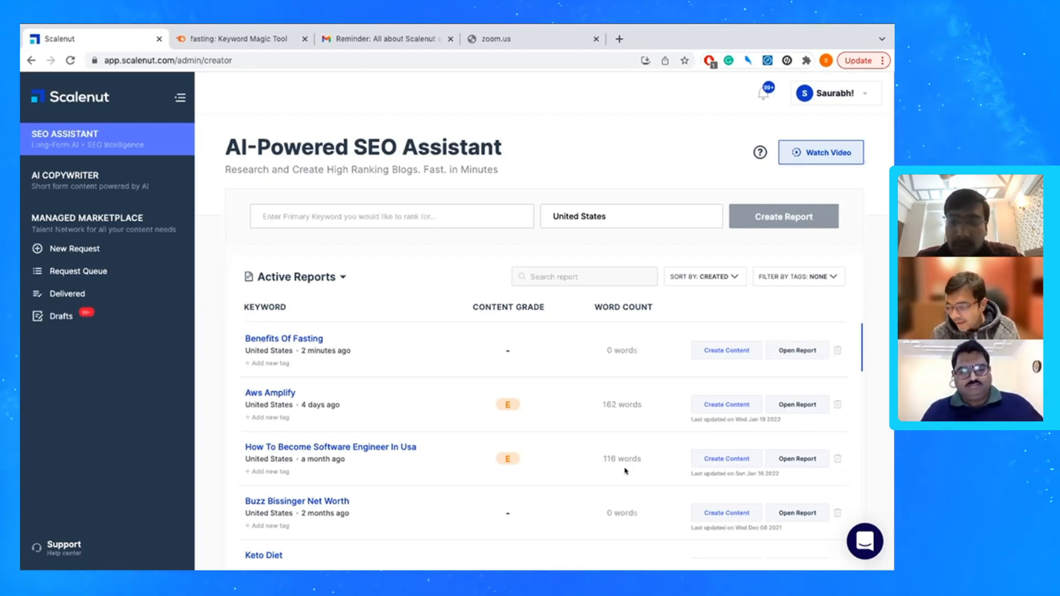
- Open the Benefits Of Fasting report, skim its sections and show the Competition section
click(790, 351)
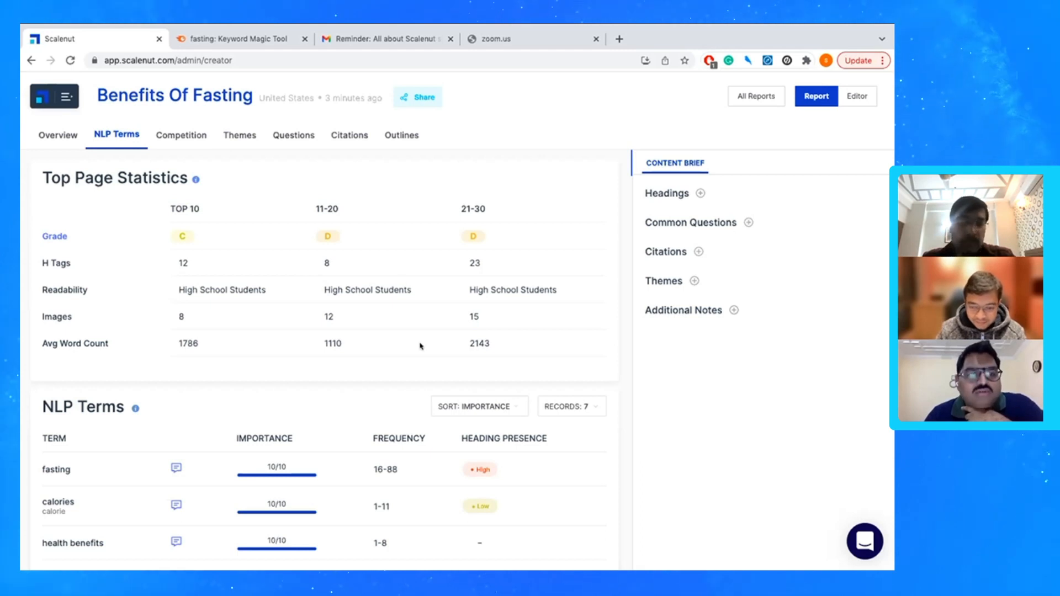
scroll(426, 362, down, 4)
scroll(425, 362, down, 20)
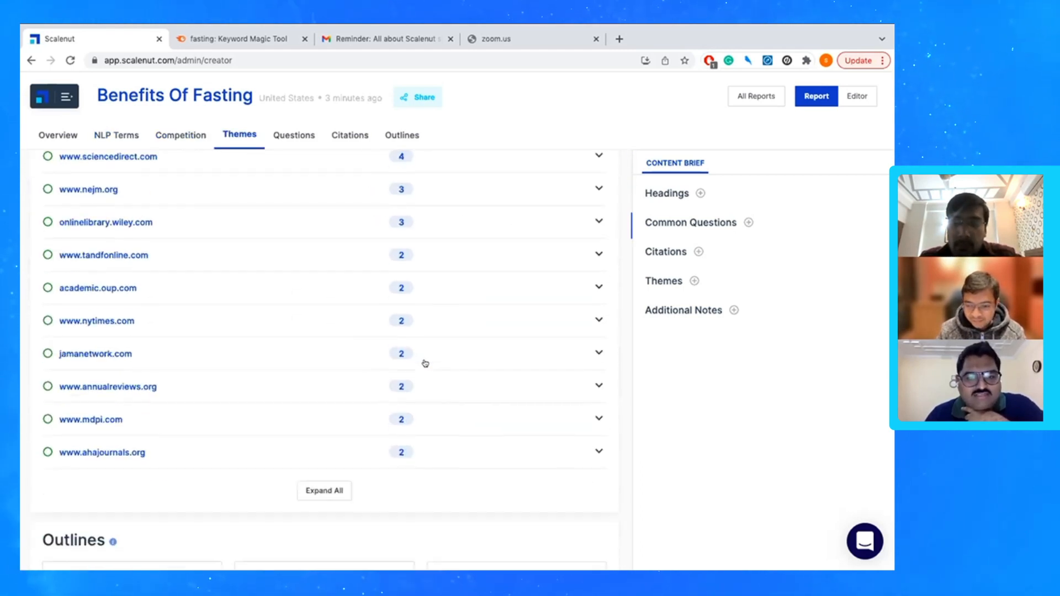
scroll(426, 363, up, 20)
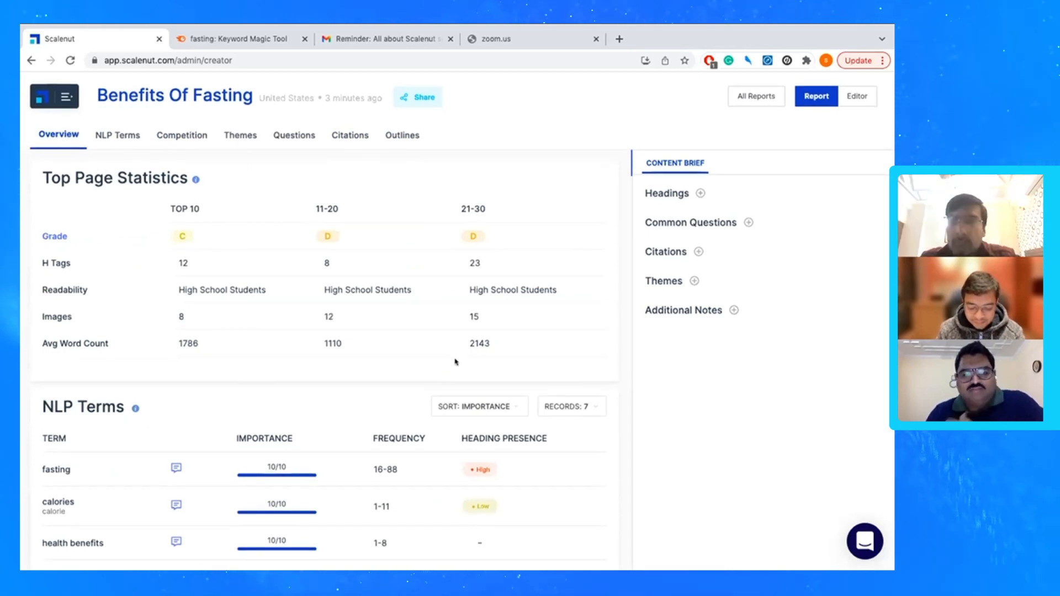
click(189, 135)
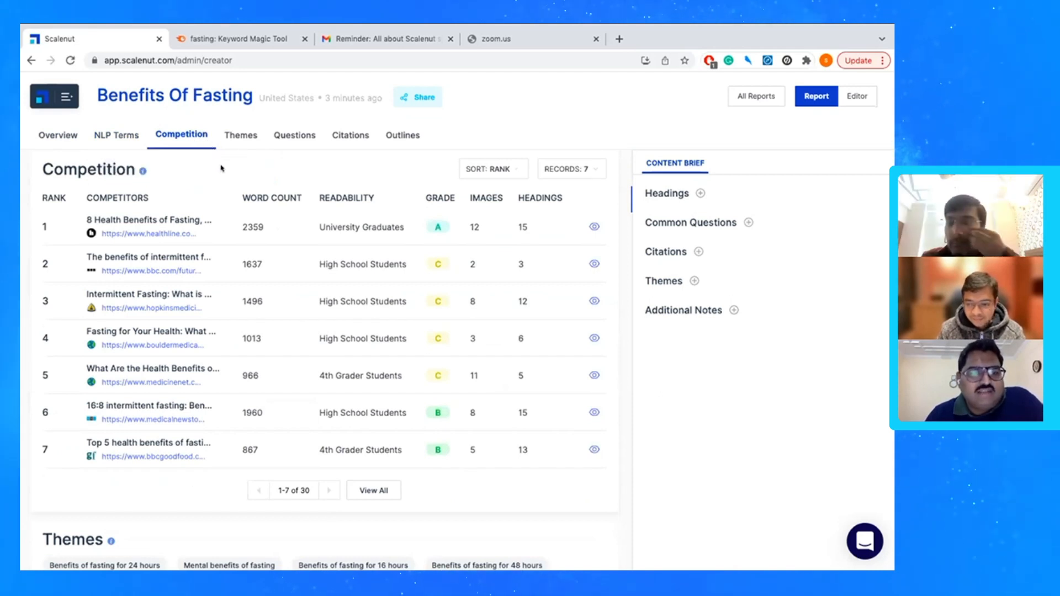
- Expand the full Competition list, read through the top-ranked Healthline article's preview, and close both views
click(366, 490)
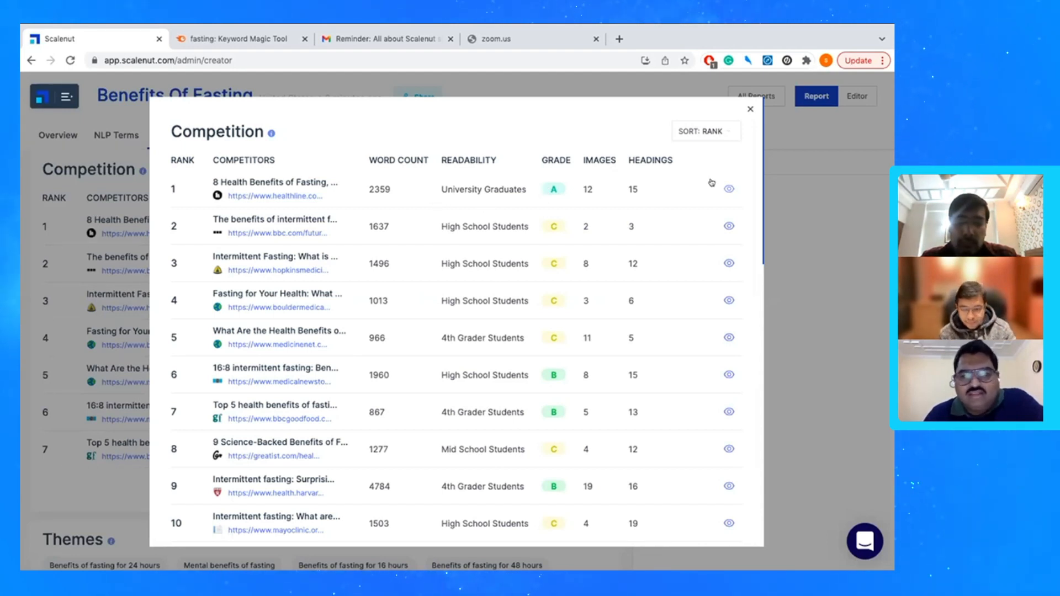
click(728, 189)
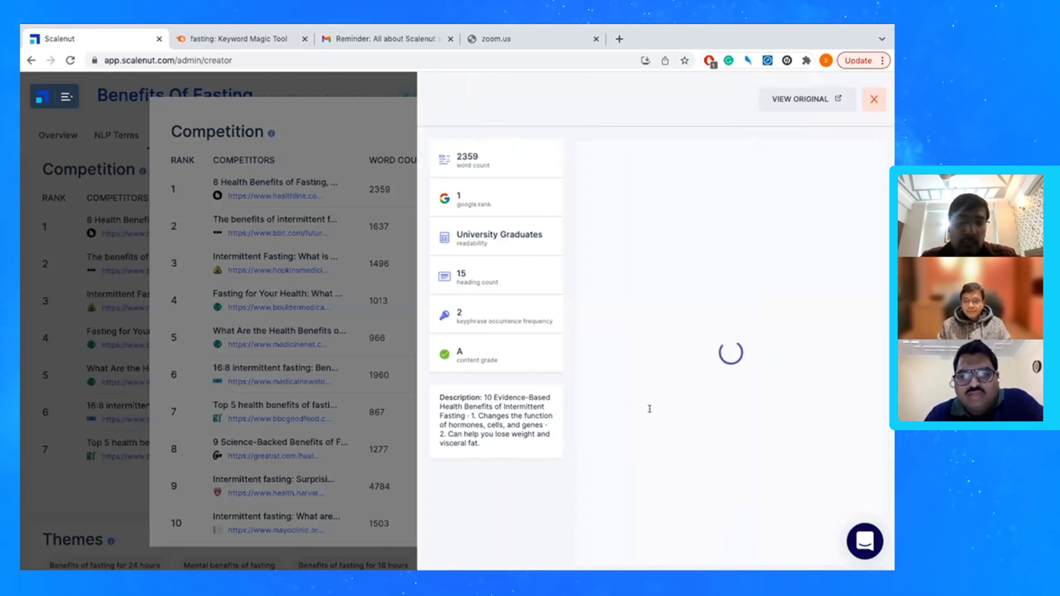
scroll(662, 442, down, 2)
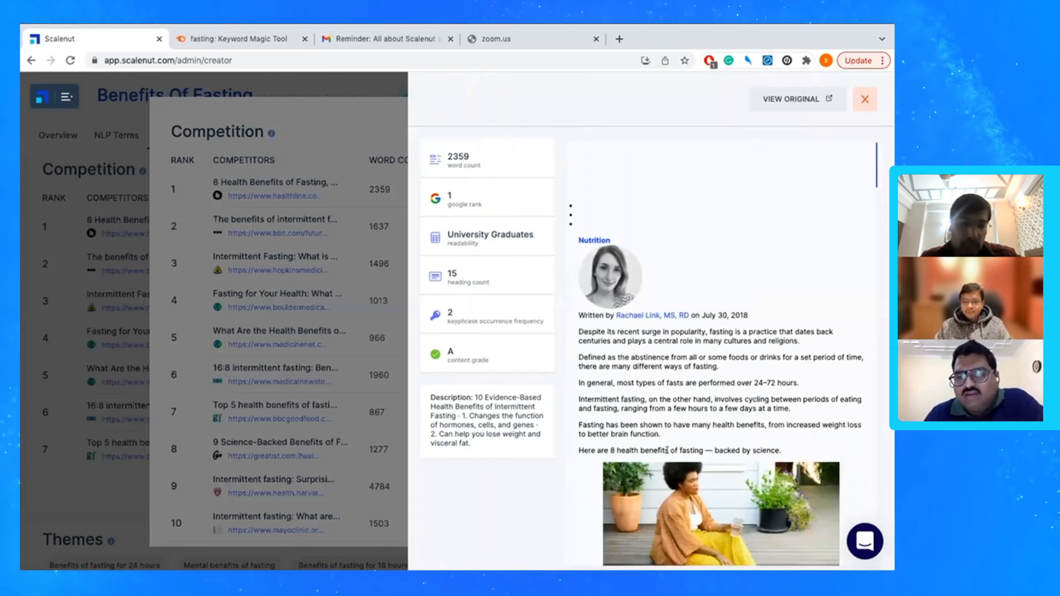
scroll(667, 450, down, 10)
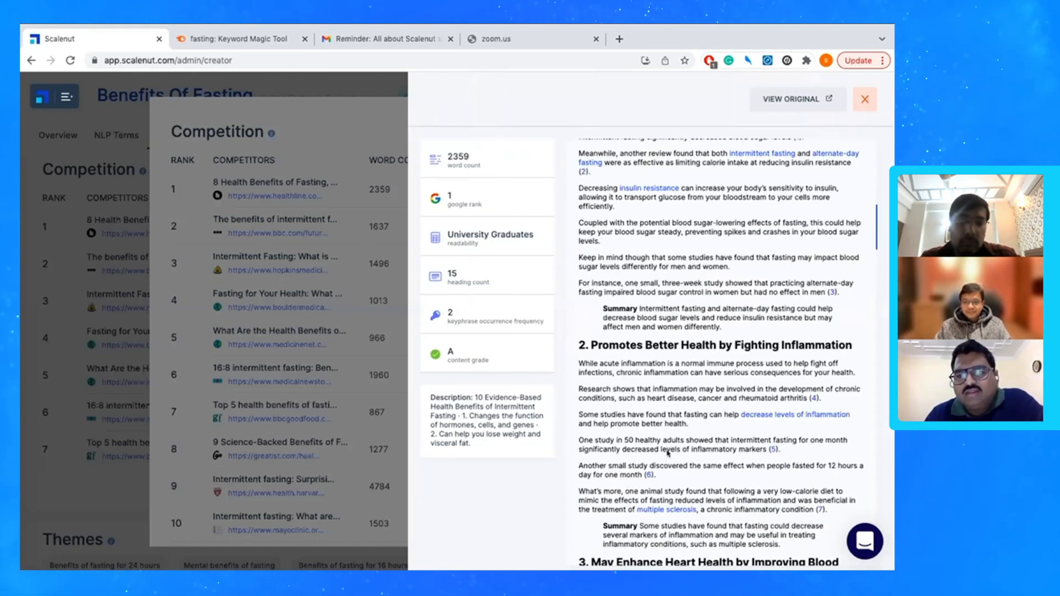
scroll(668, 452, down, 1)
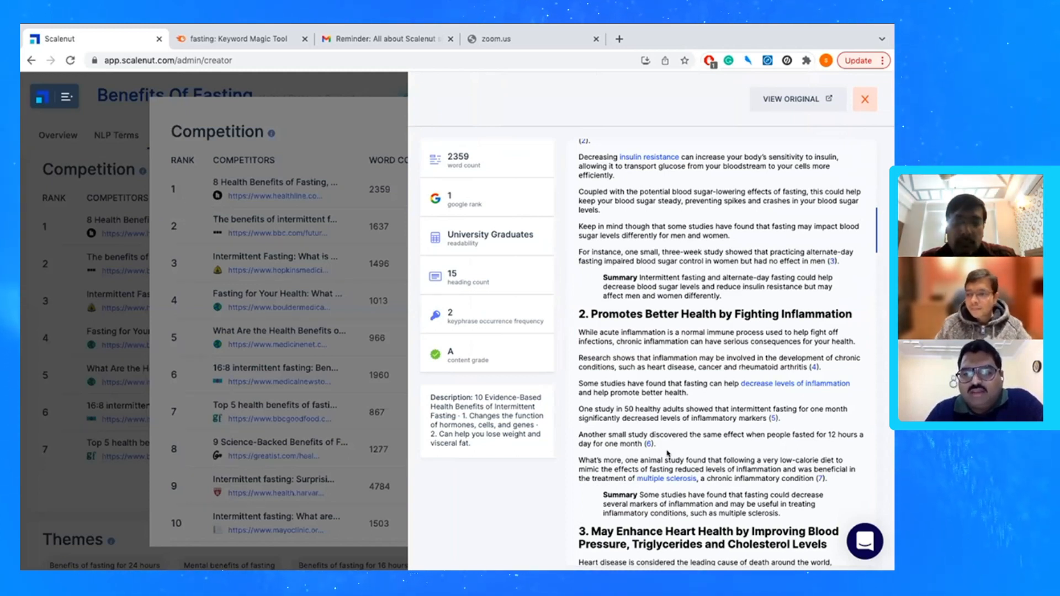
scroll(667, 451, down, 1)
scroll(667, 450, down, 5)
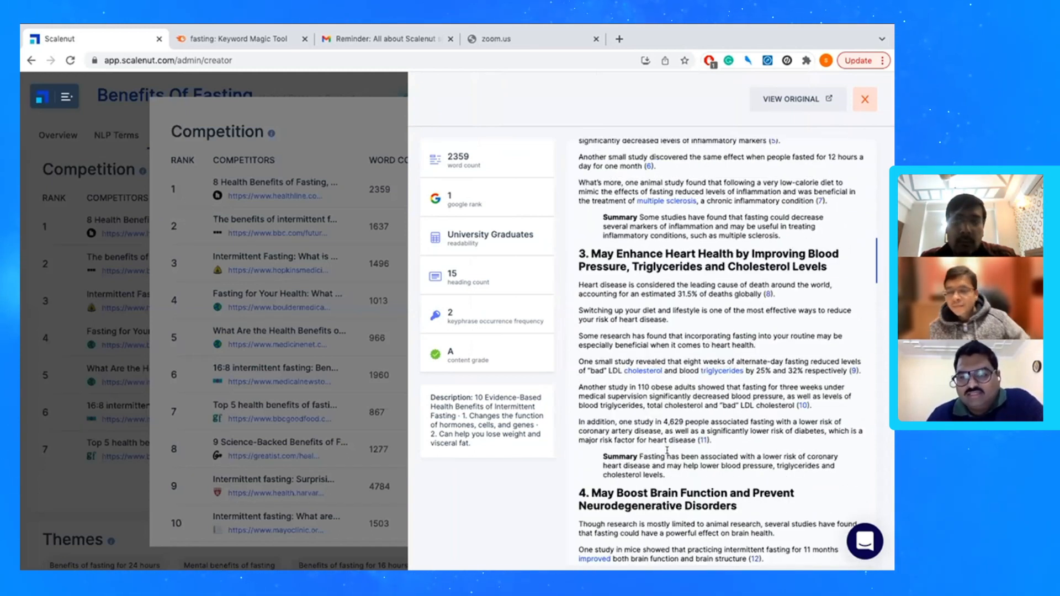
scroll(667, 451, up, 2)
scroll(667, 450, up, 7)
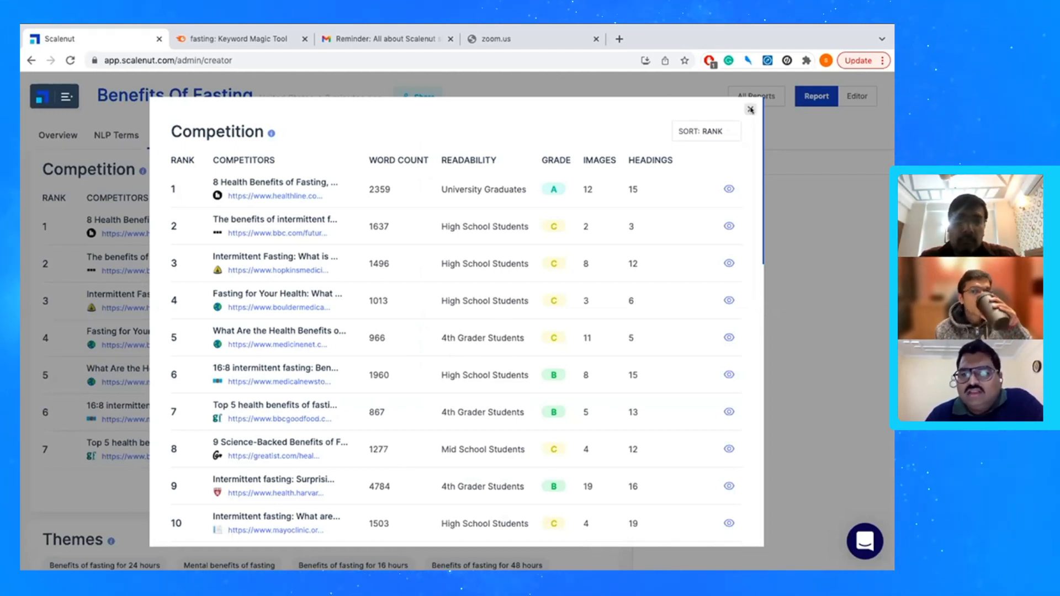
click(750, 110)
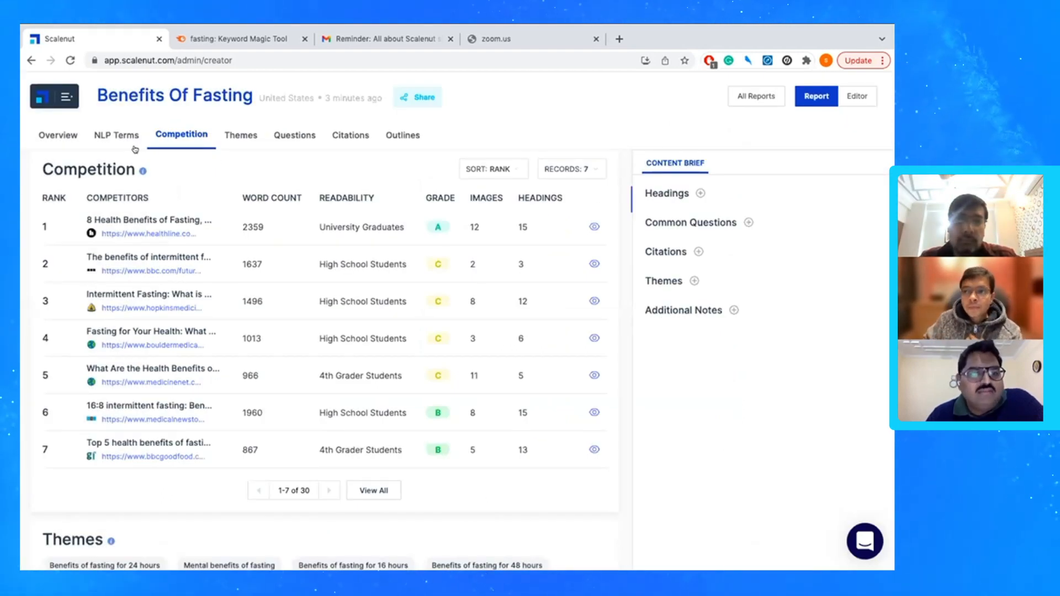
- Show the full NLP Terms list, examine the terms' importance, frequency and heading presence, check the sort options and close the list
click(116, 135)
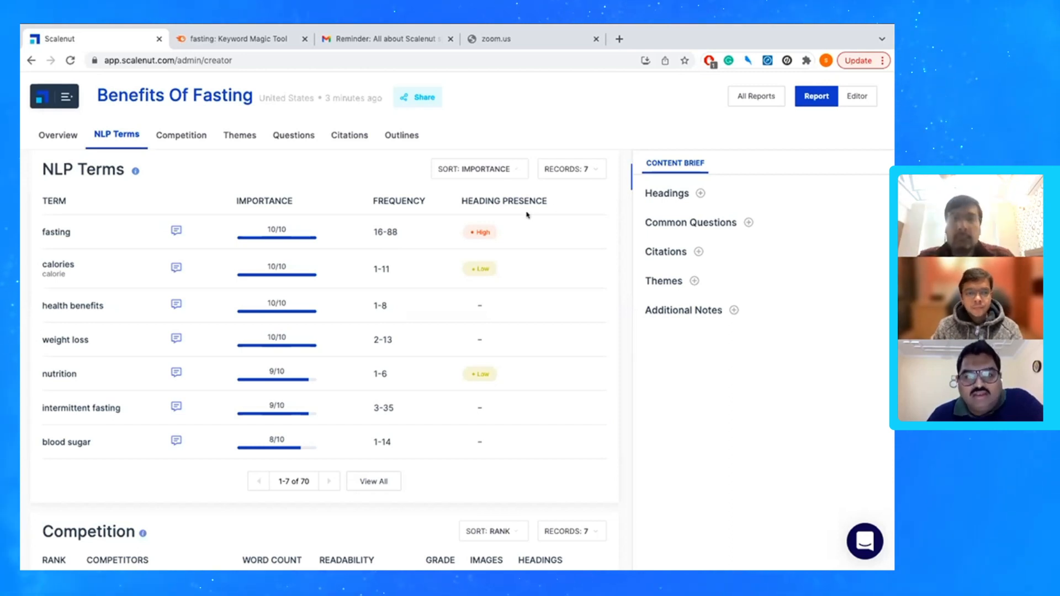
click(385, 488)
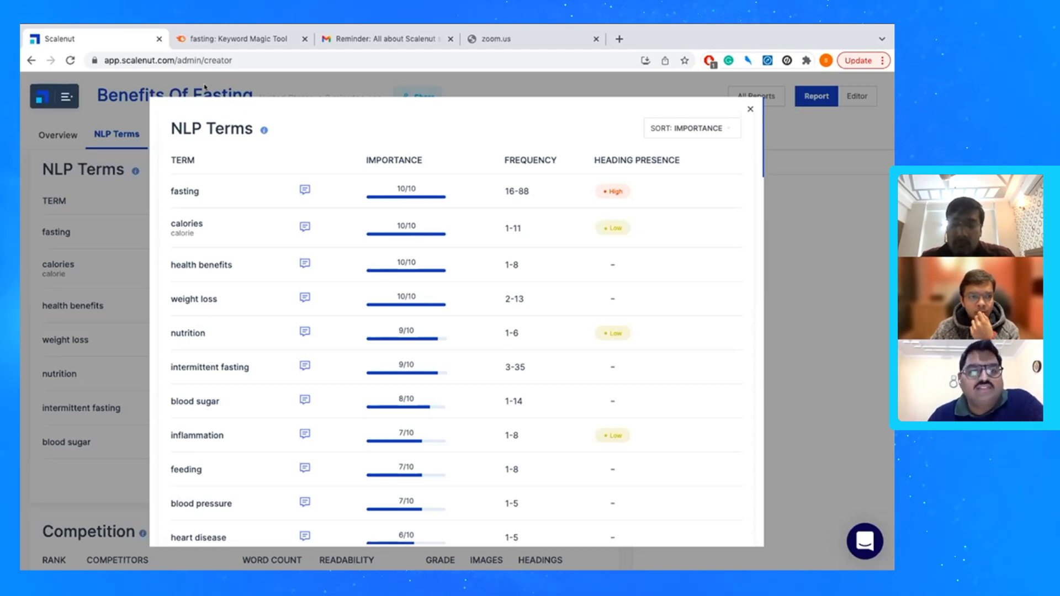
scroll(204, 437, down, 6)
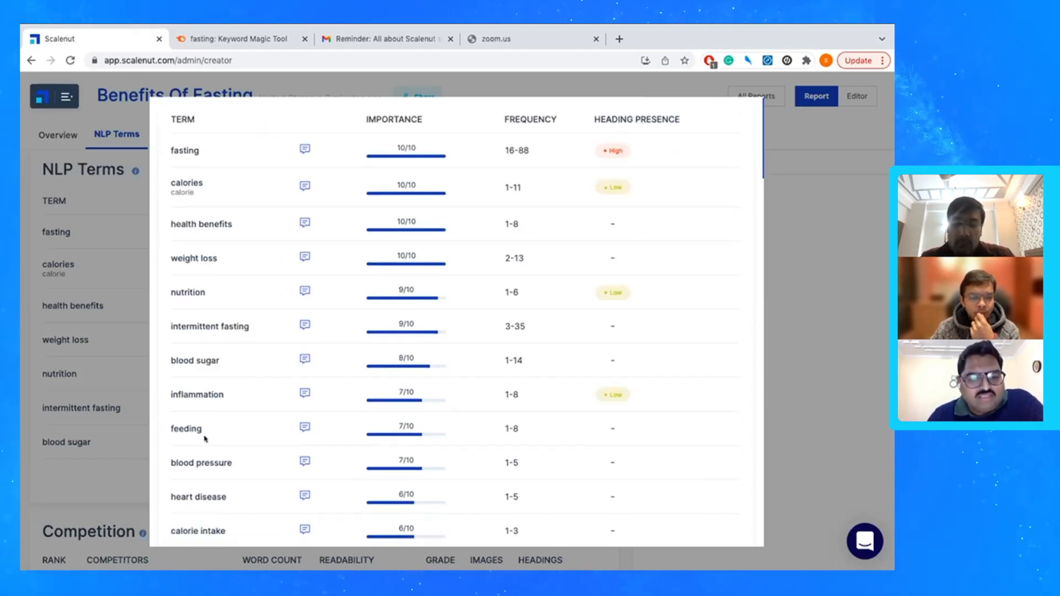
scroll(204, 439, down, 5)
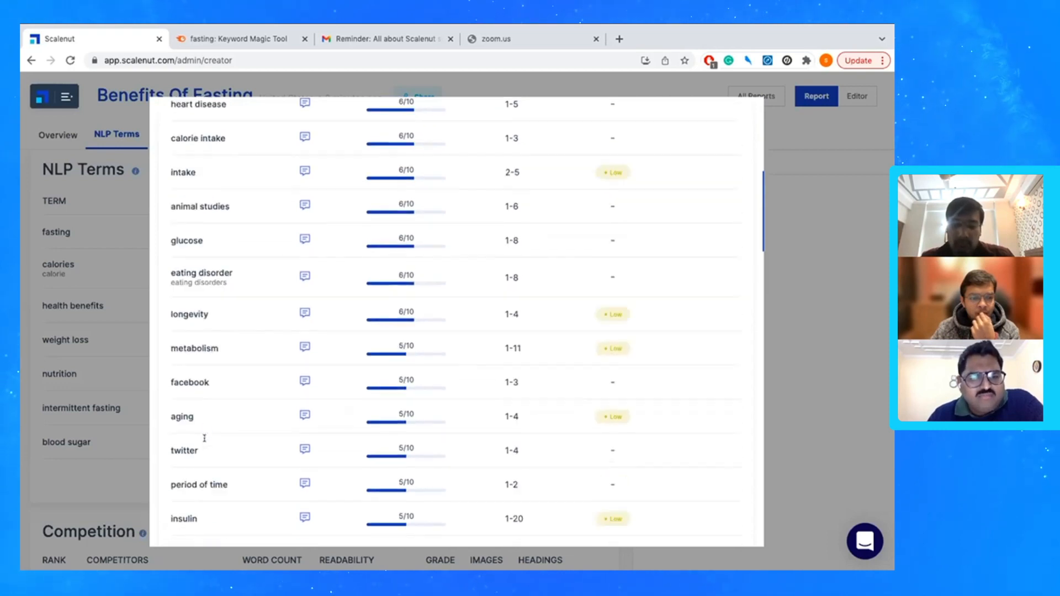
scroll(205, 440, down, 3)
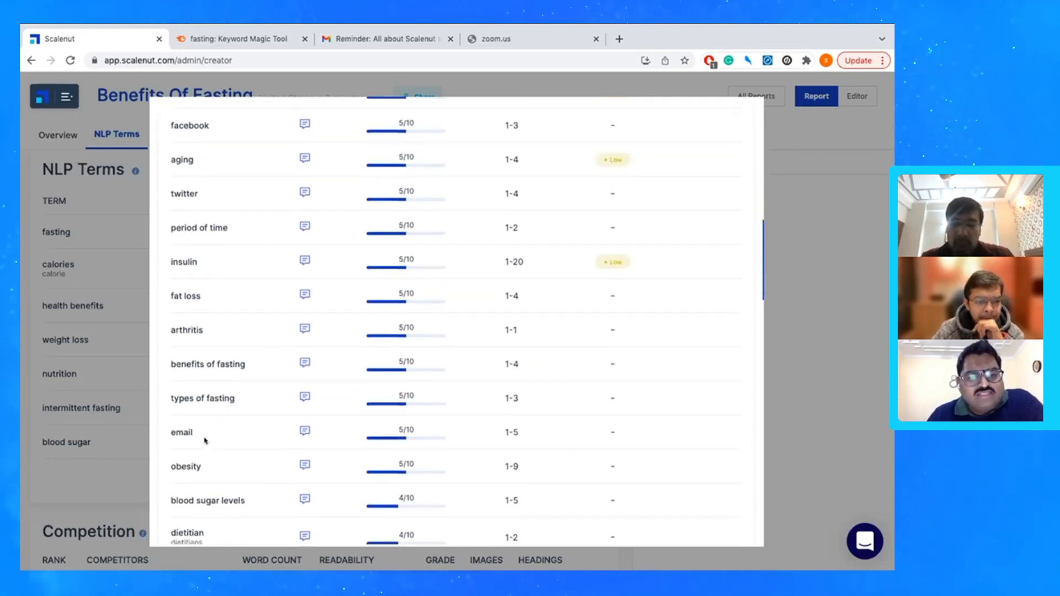
scroll(204, 438, down, 5)
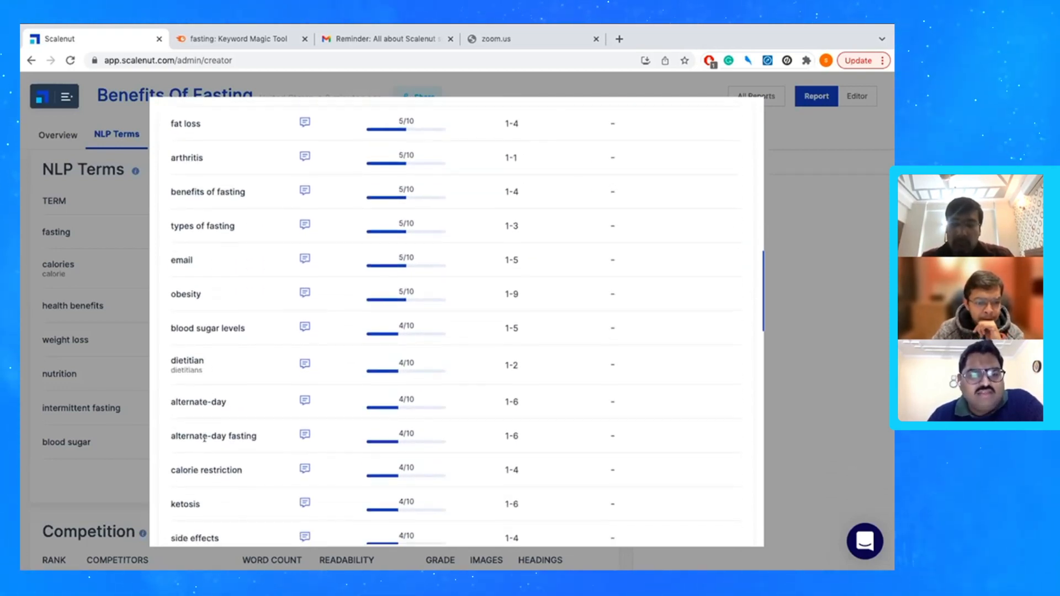
scroll(204, 441, down, 3)
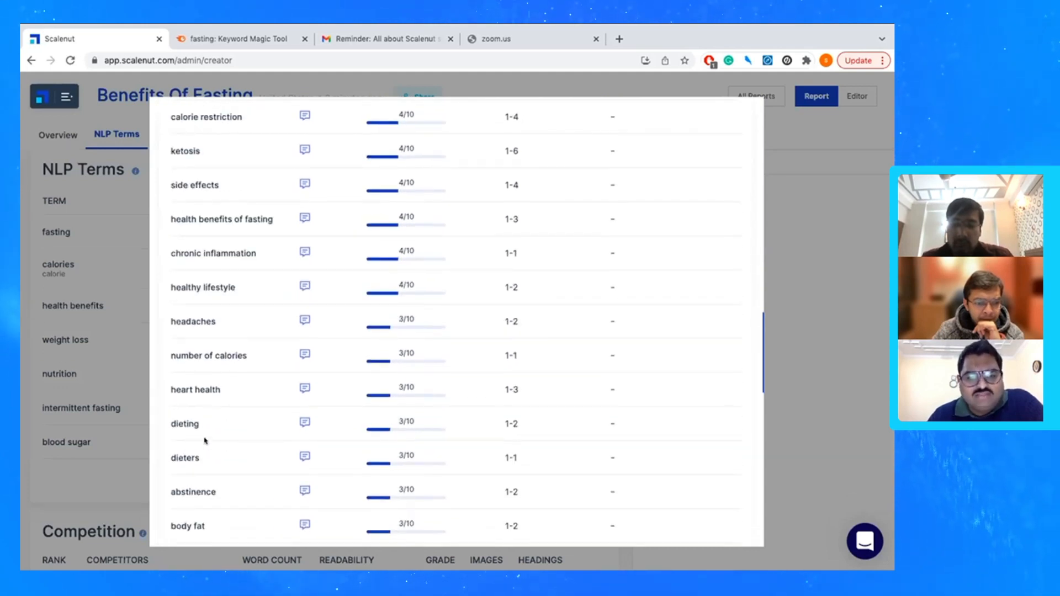
scroll(402, 364, down, 13)
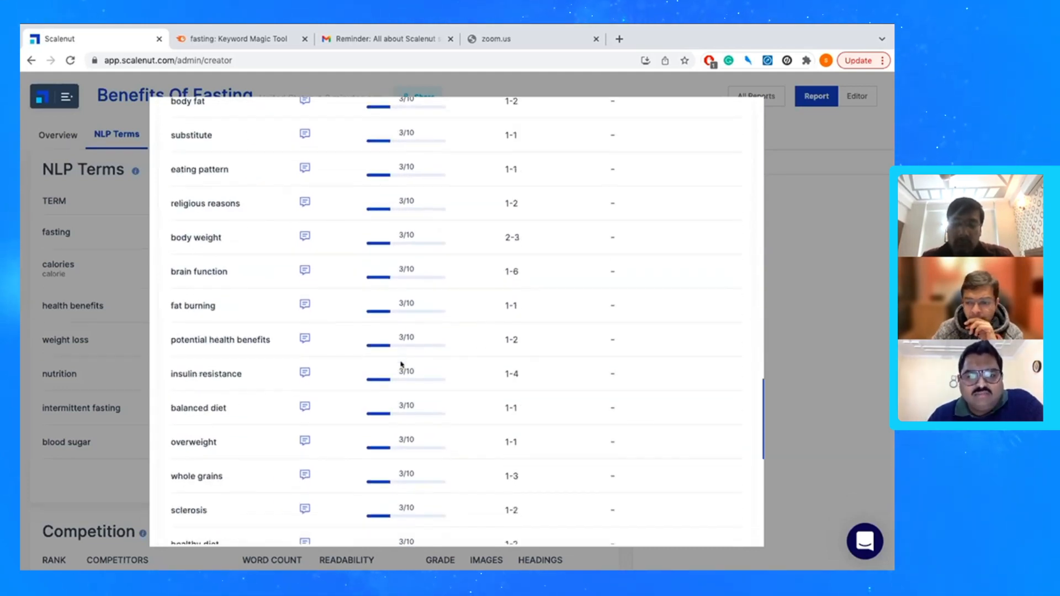
scroll(401, 365, up, 20)
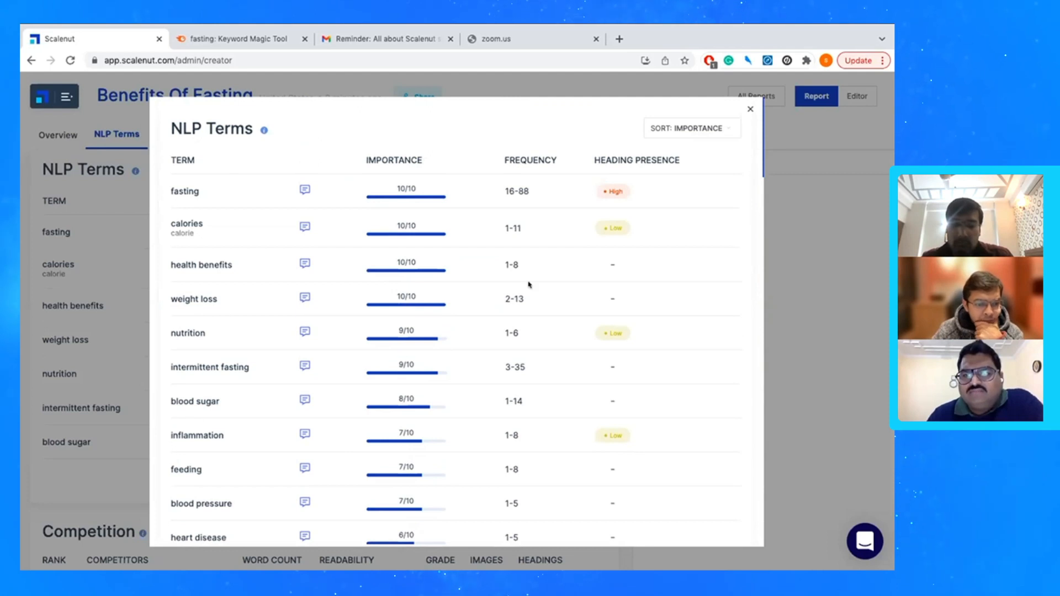
click(679, 133)
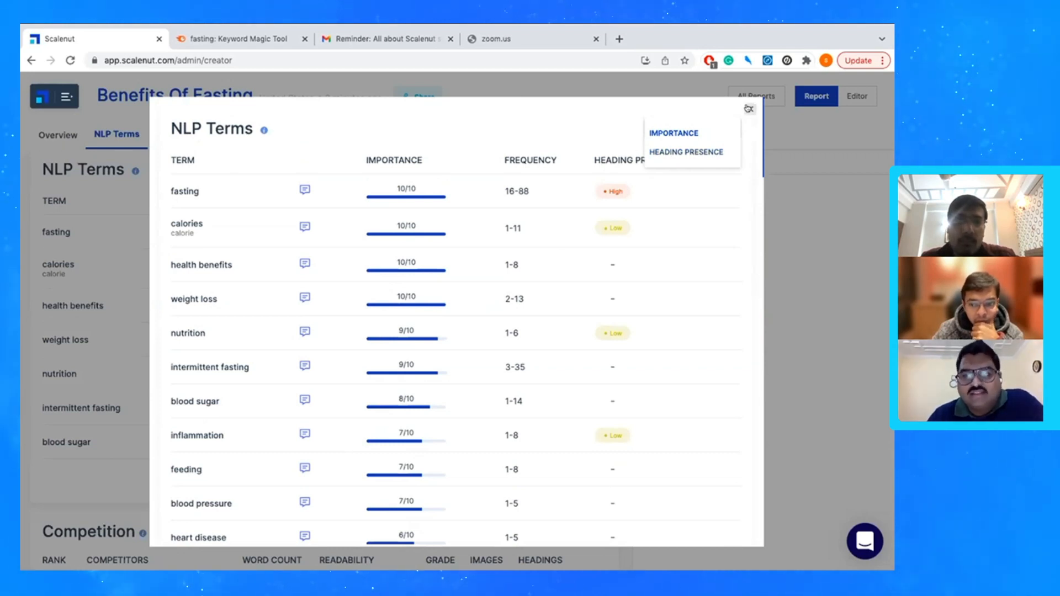
click(749, 108)
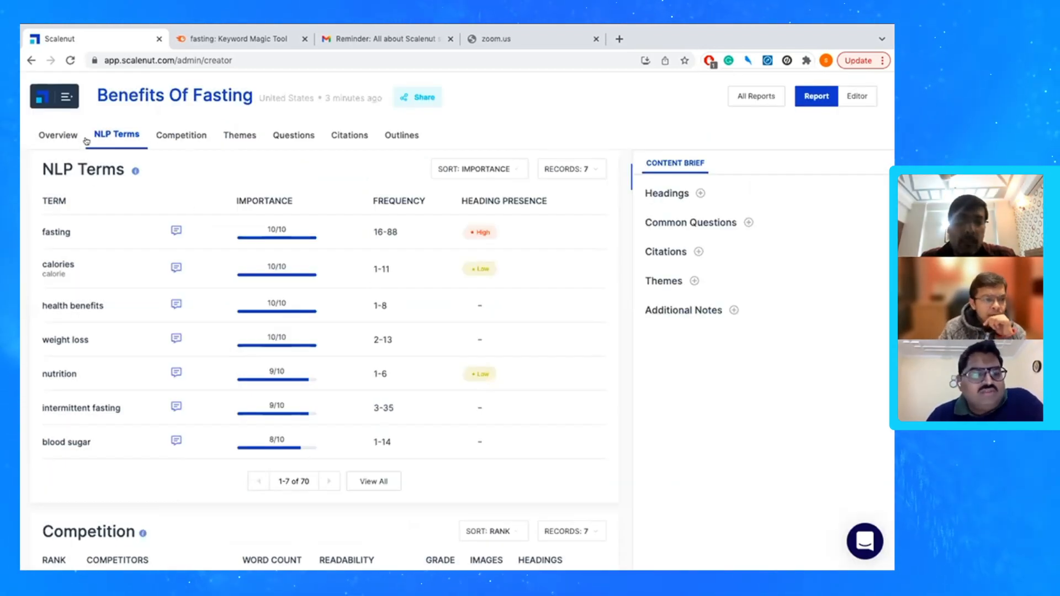
- Review the Top Page Statistics in the report's Overview and continue through the report to the Themes section
click(65, 136)
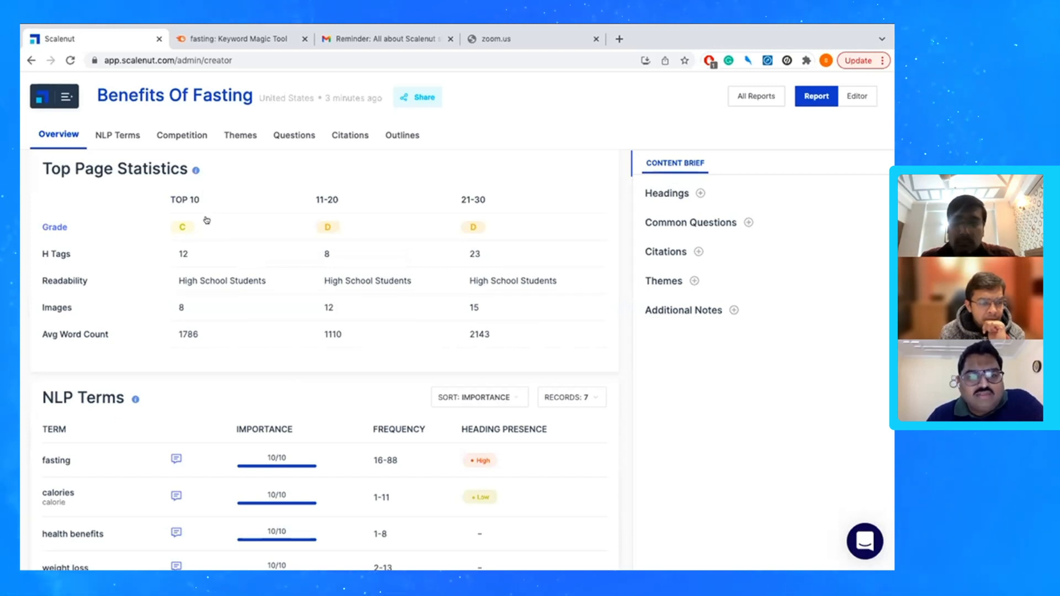
mouse_move(202, 235)
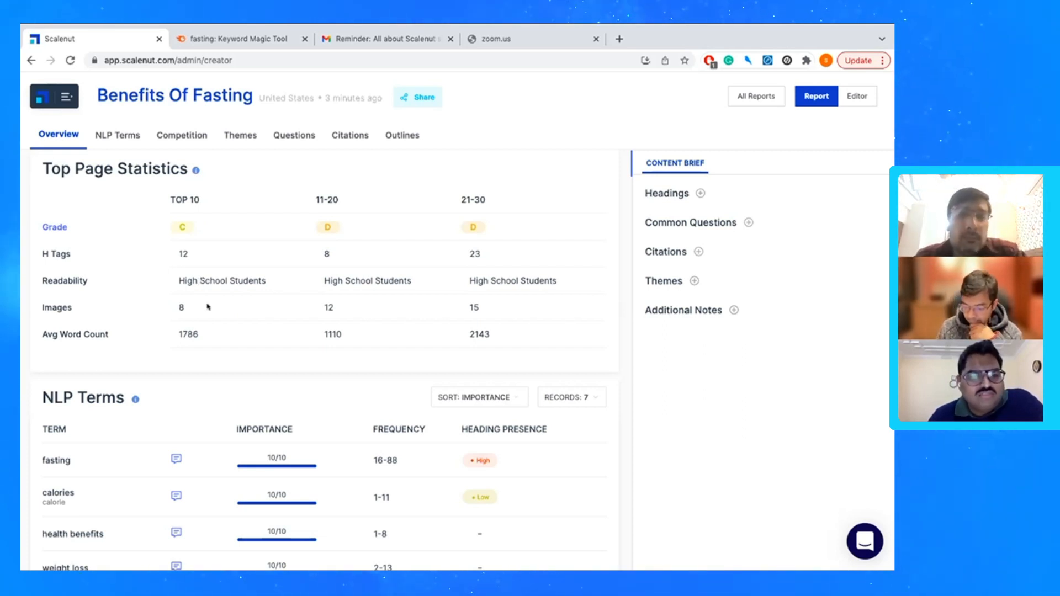
scroll(226, 402, down, 8)
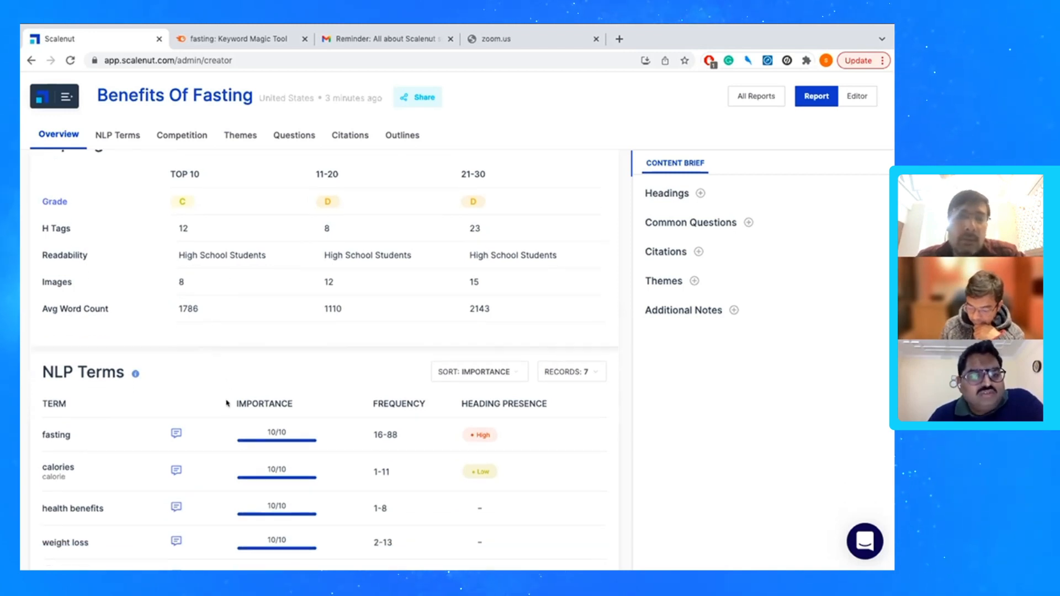
scroll(226, 403, down, 3)
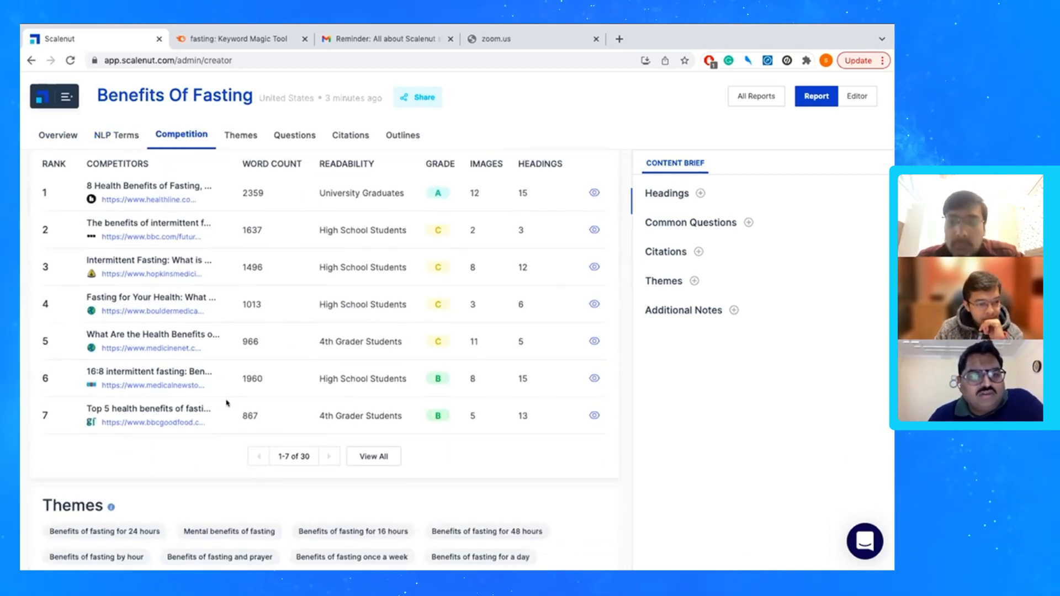
scroll(226, 403, down, 1)
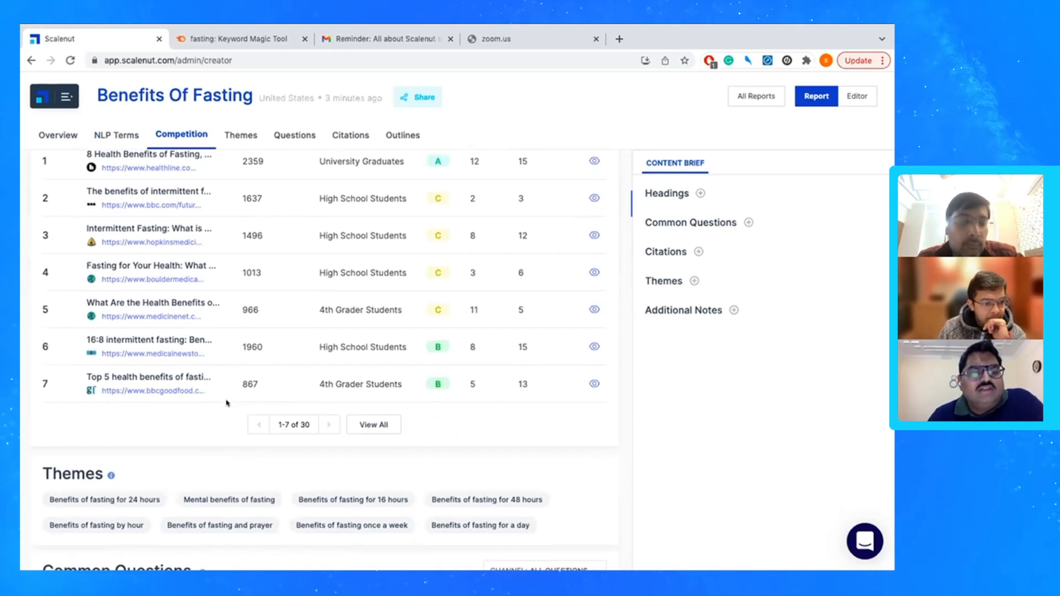
scroll(225, 402, down, 6)
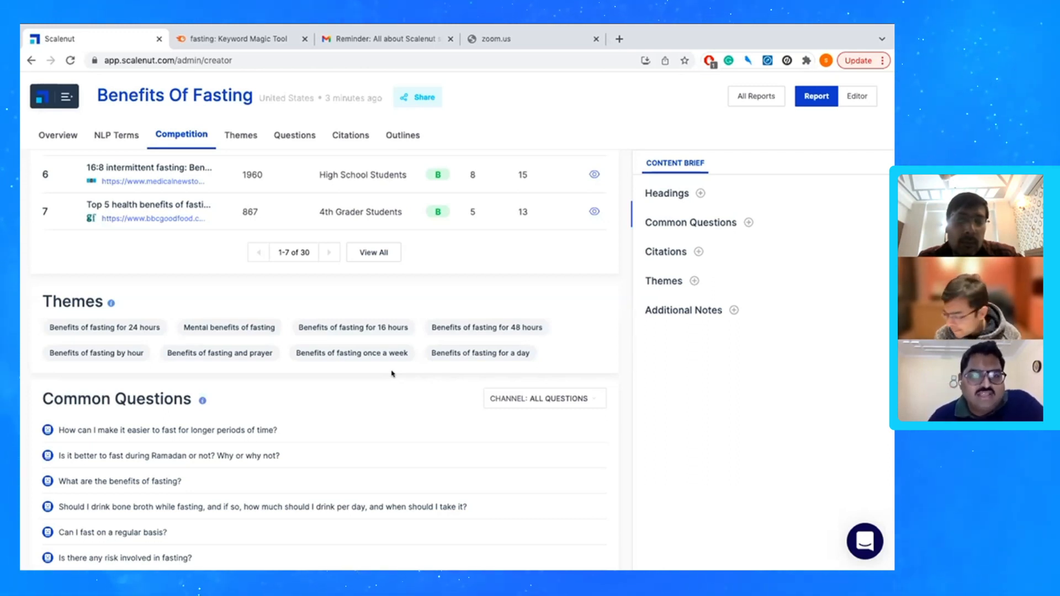
- Check the channel filter options for Common Questions, read through the full question list and close it
scroll(392, 374, down, 2)
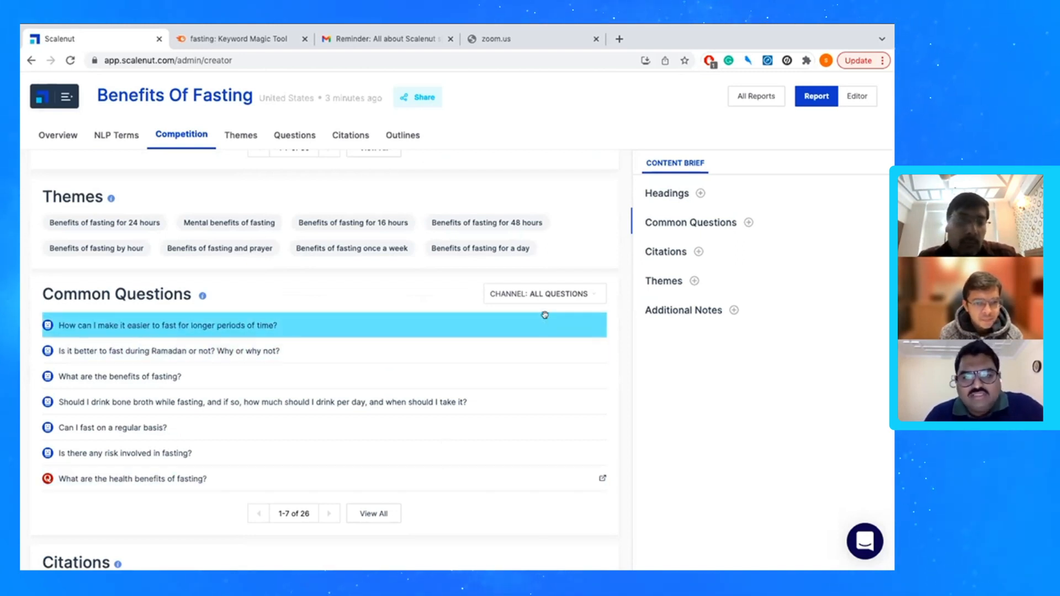
click(546, 297)
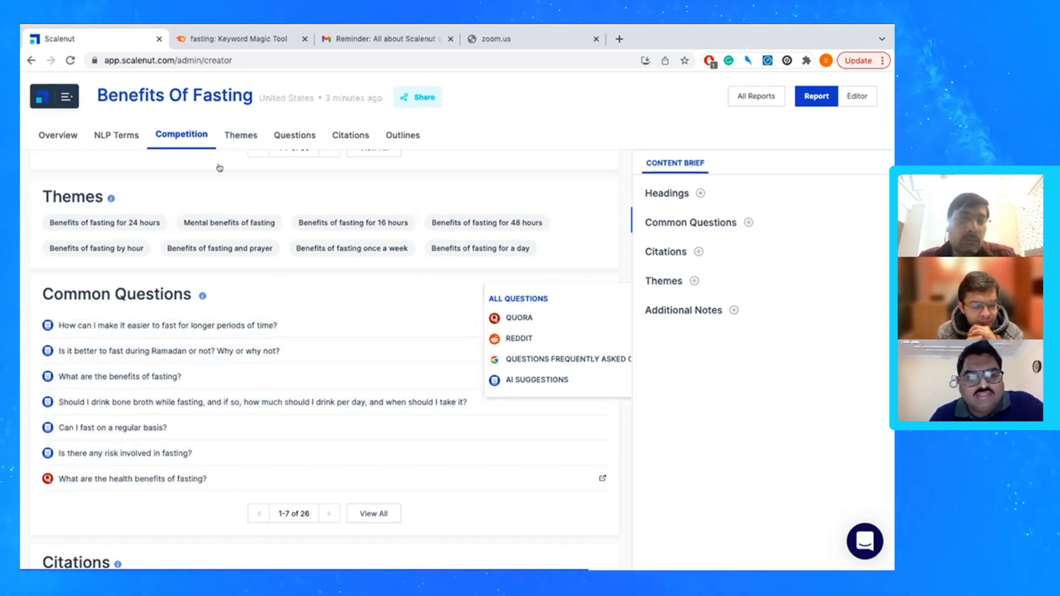
click(361, 515)
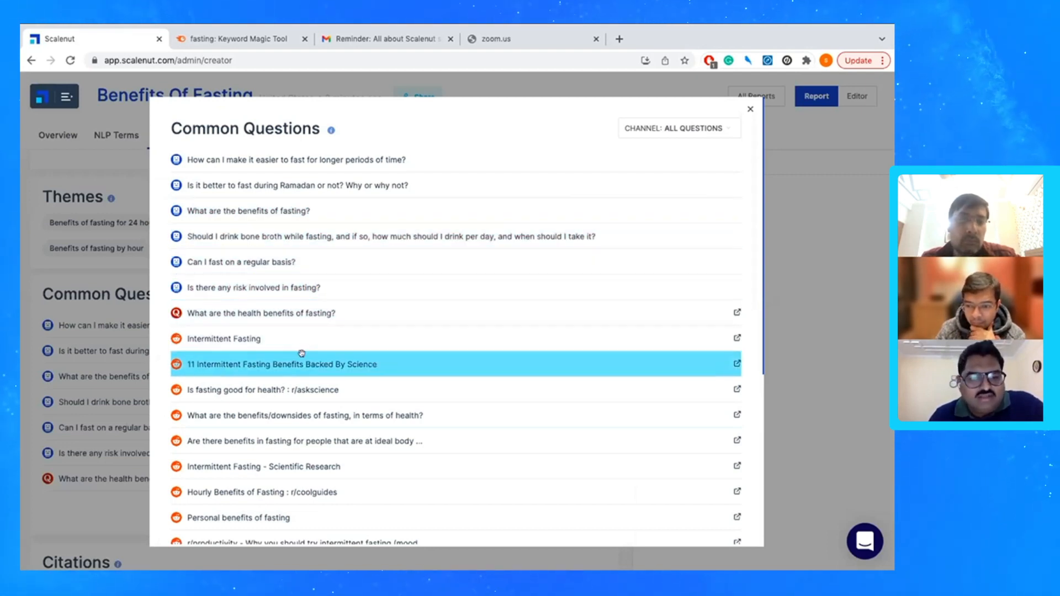
scroll(321, 433, down, 5)
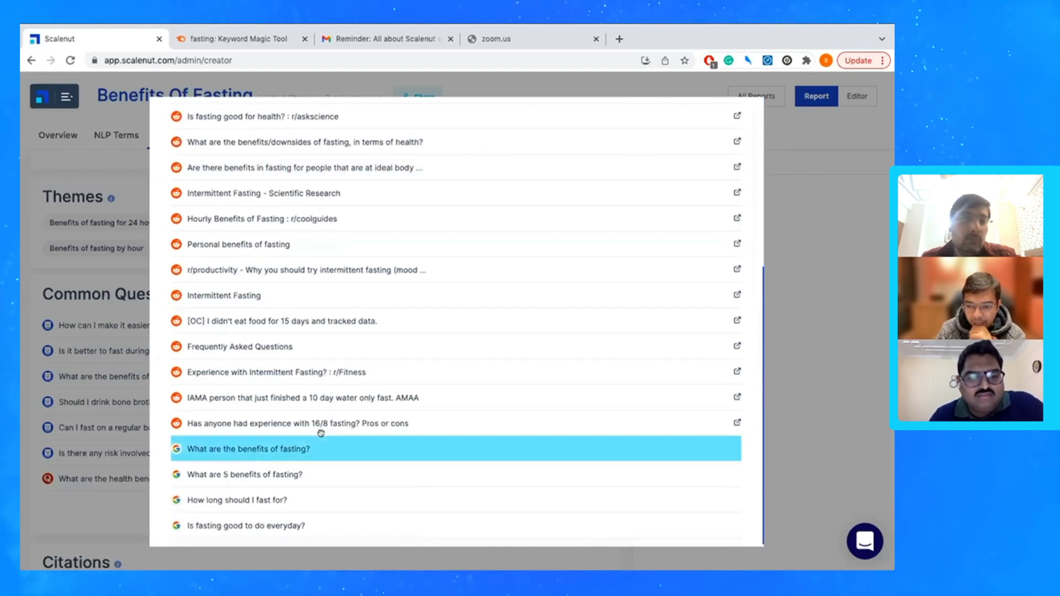
scroll(321, 433, up, 1)
scroll(321, 433, up, 2)
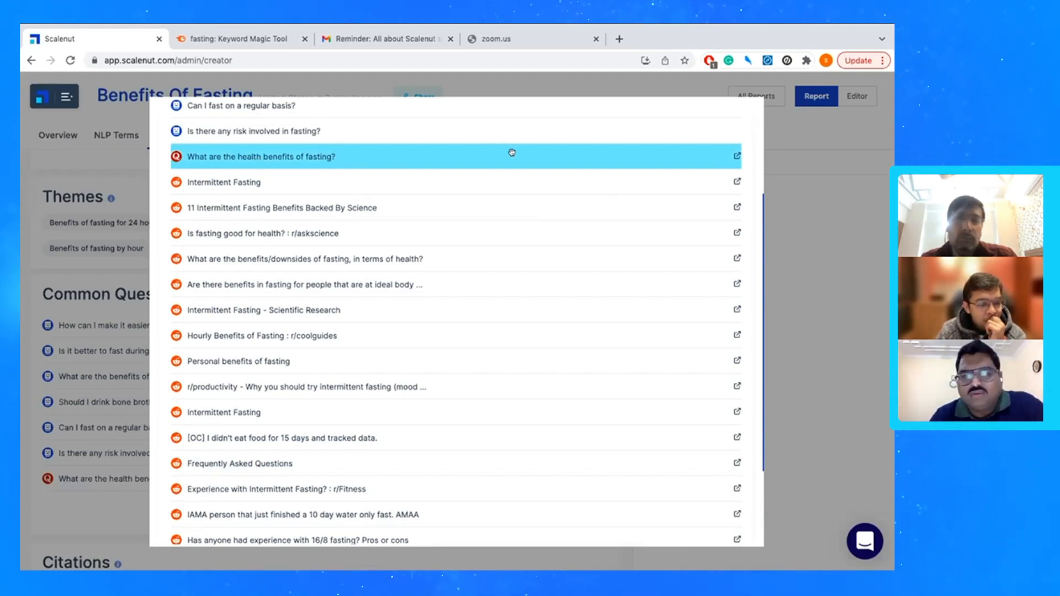
click(50, 275)
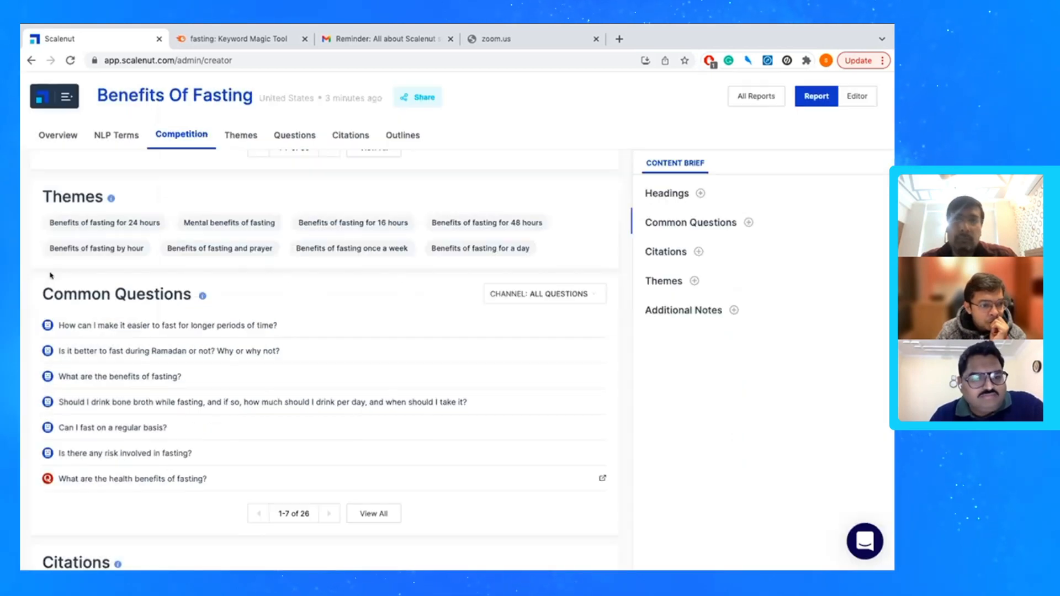
scroll(51, 275, down, 5)
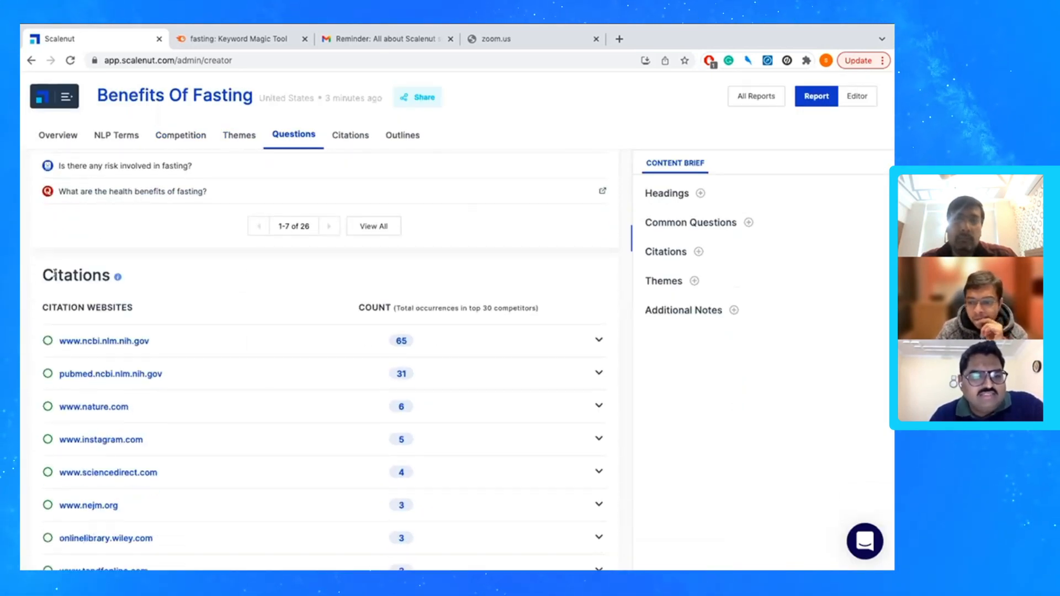
scroll(195, 291, down, 2)
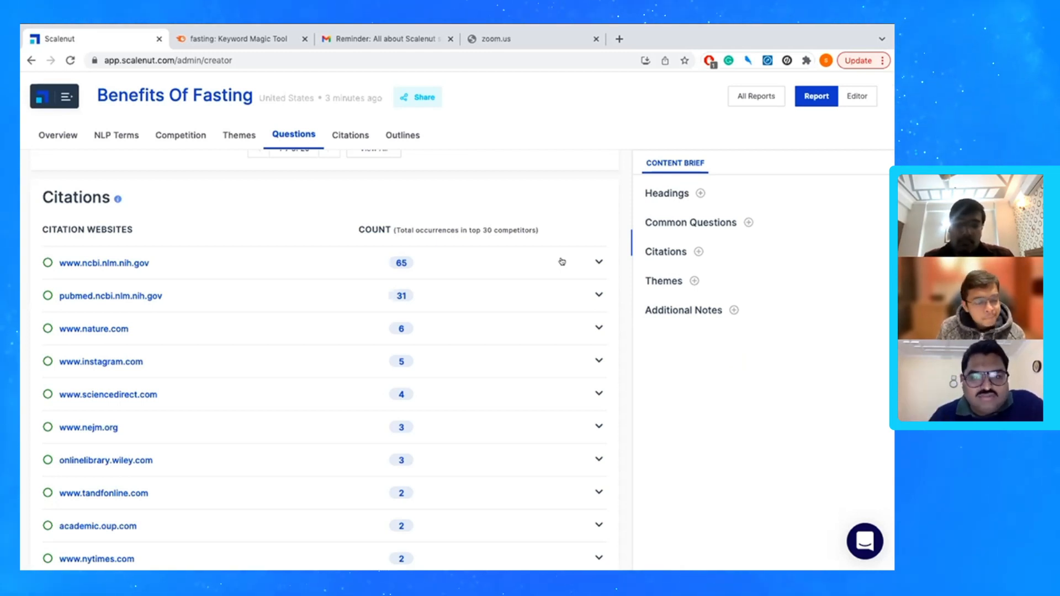
click(464, 262)
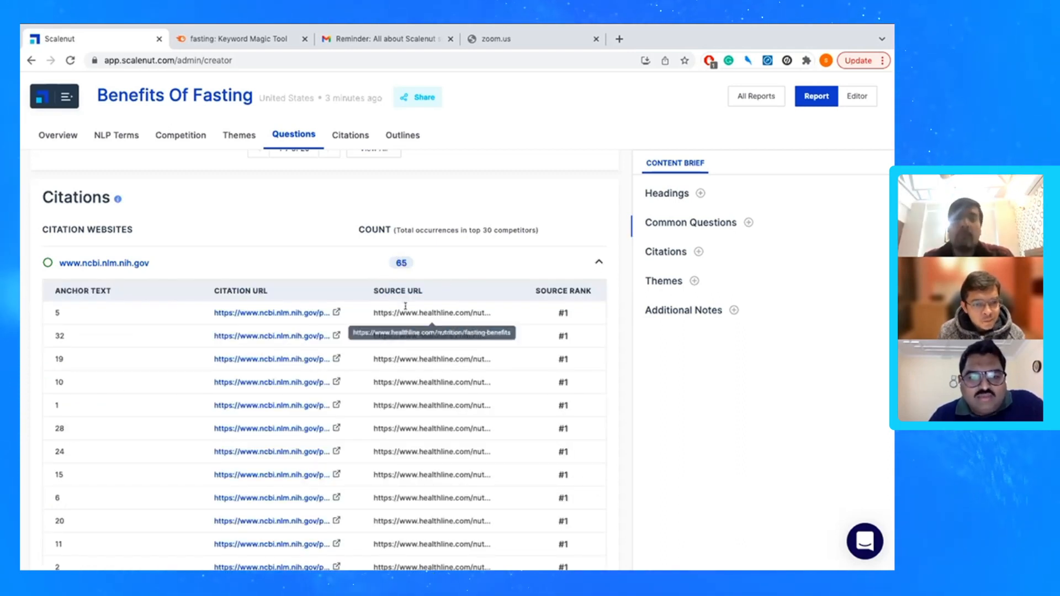
scroll(266, 453, down, 3)
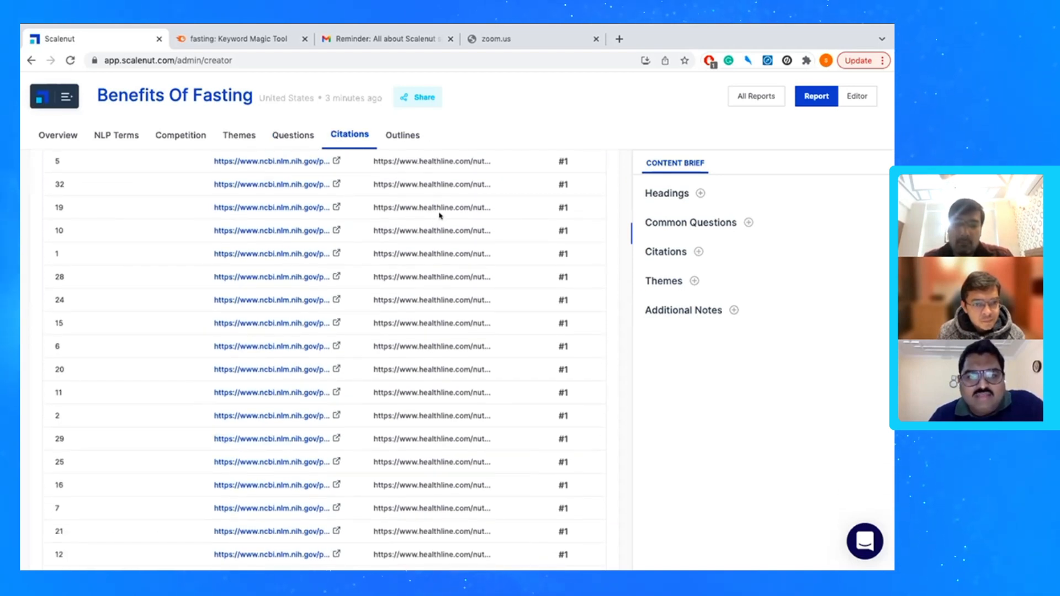
scroll(564, 214, up, 1)
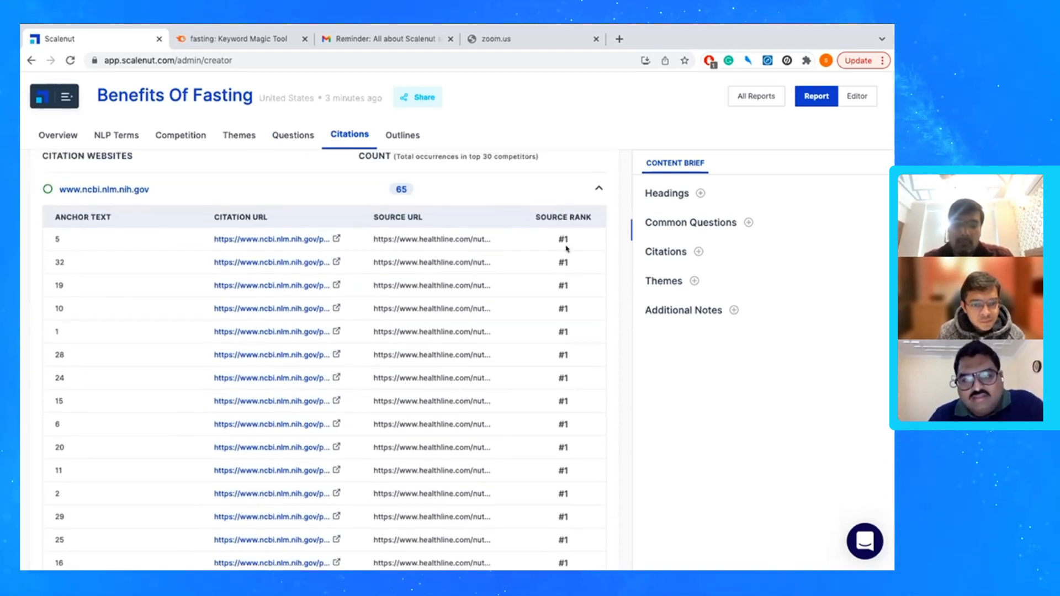
scroll(566, 309, down, 1)
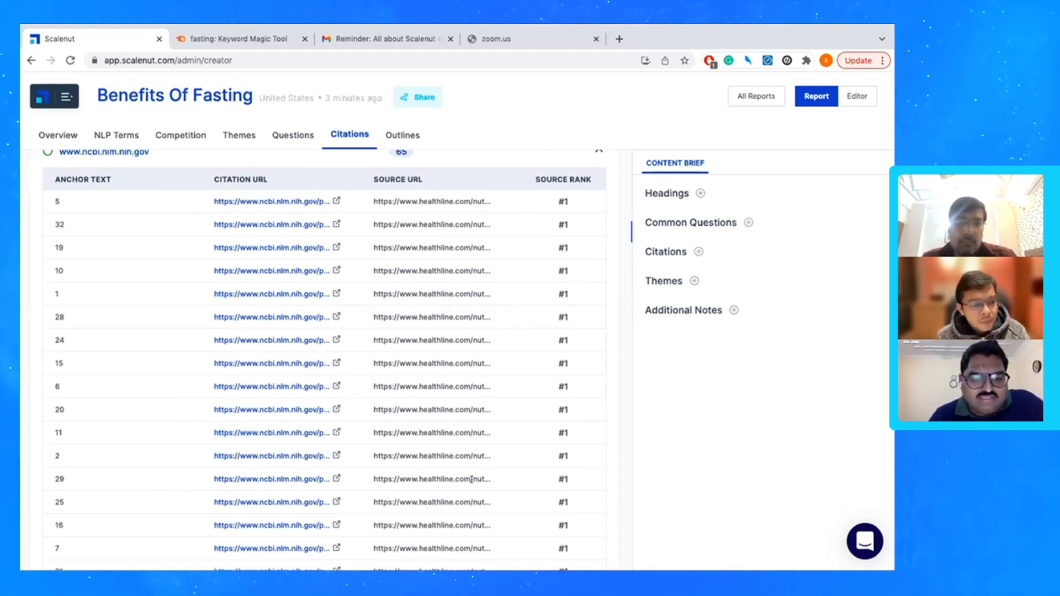
scroll(473, 480, down, 3)
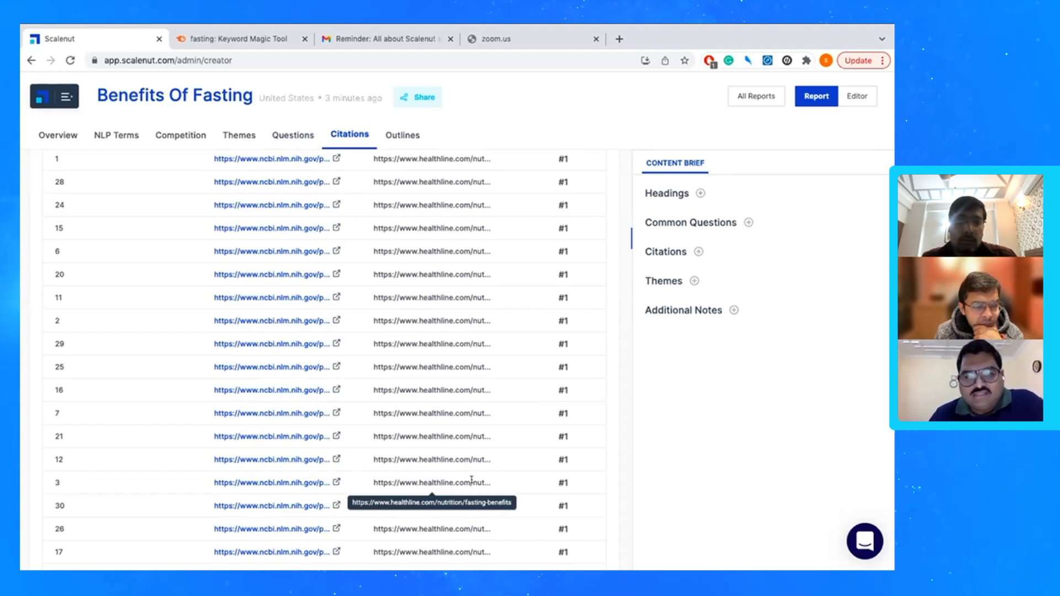
scroll(304, 354, up, 2)
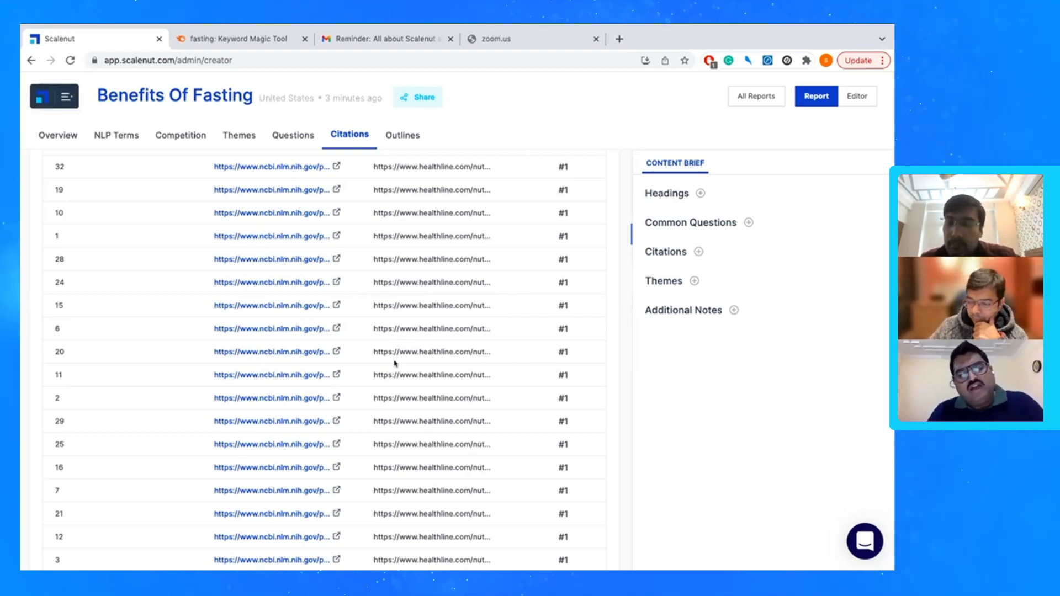
scroll(395, 364, up, 3)
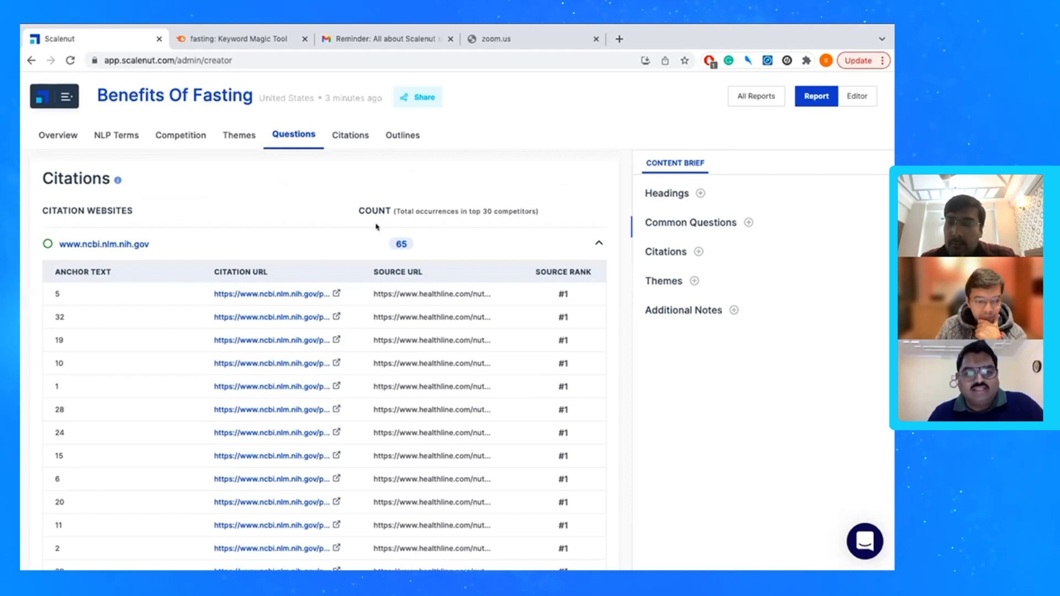
click(538, 241)
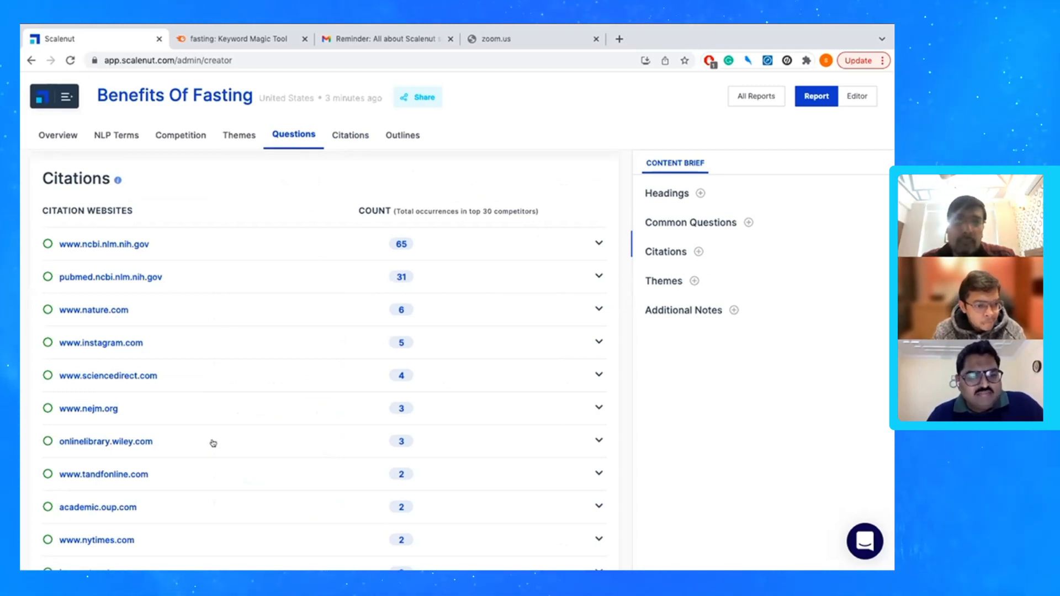
scroll(213, 443, down, 1)
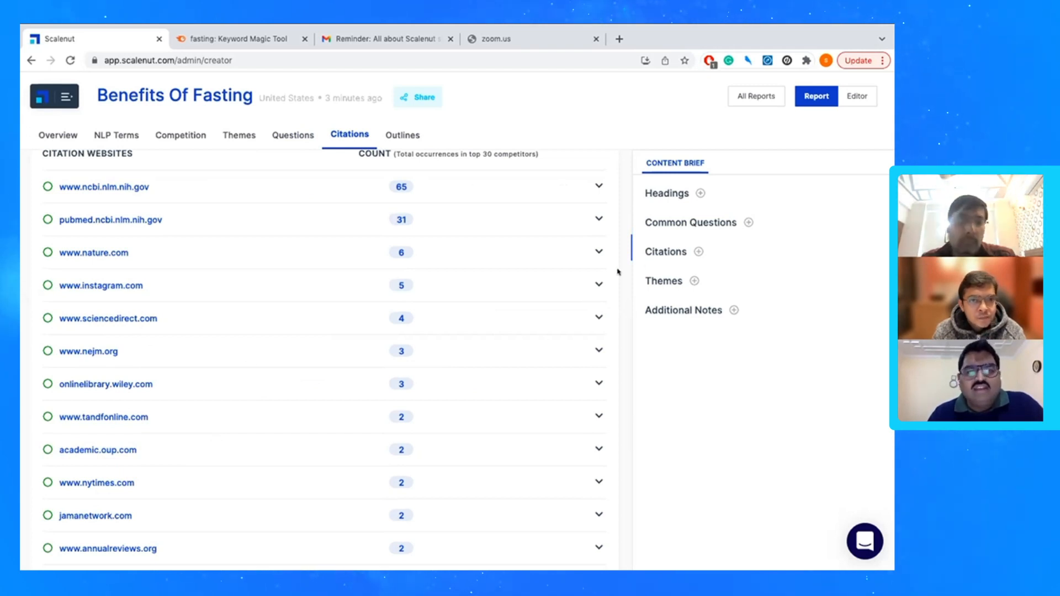
click(597, 283)
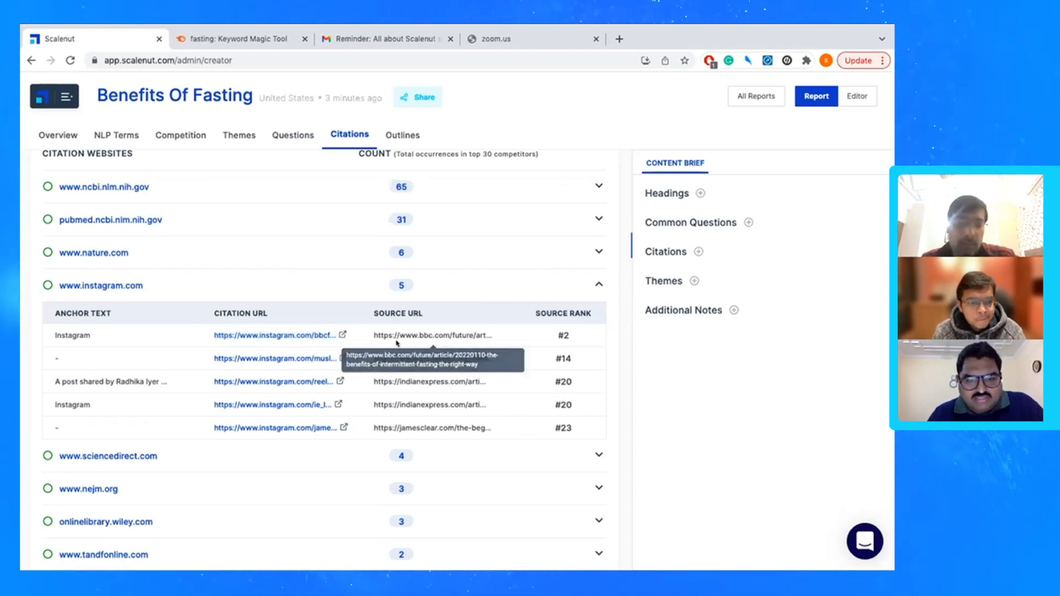
click(598, 283)
scroll(503, 376, down, 5)
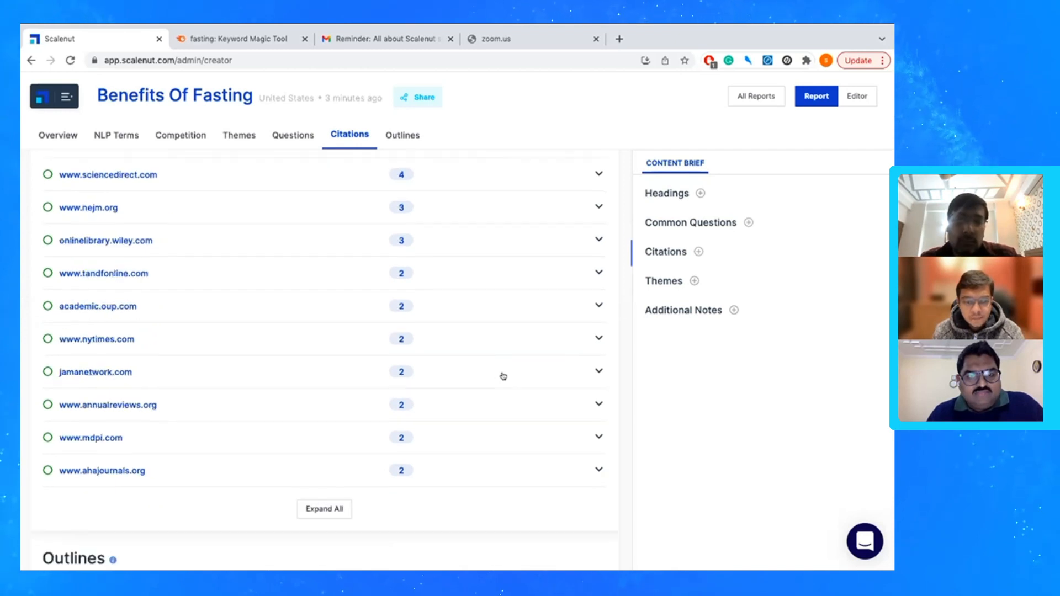
- Review the Outlines section, comparing the heading structures of the top-ranking competitor articles
scroll(503, 376, down, 3)
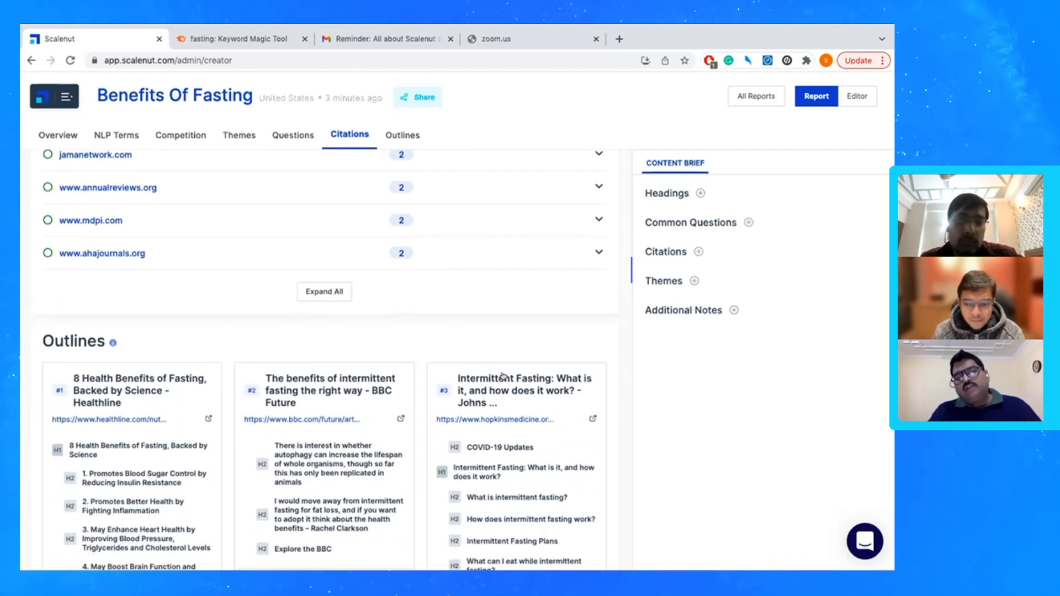
scroll(502, 374, down, 1)
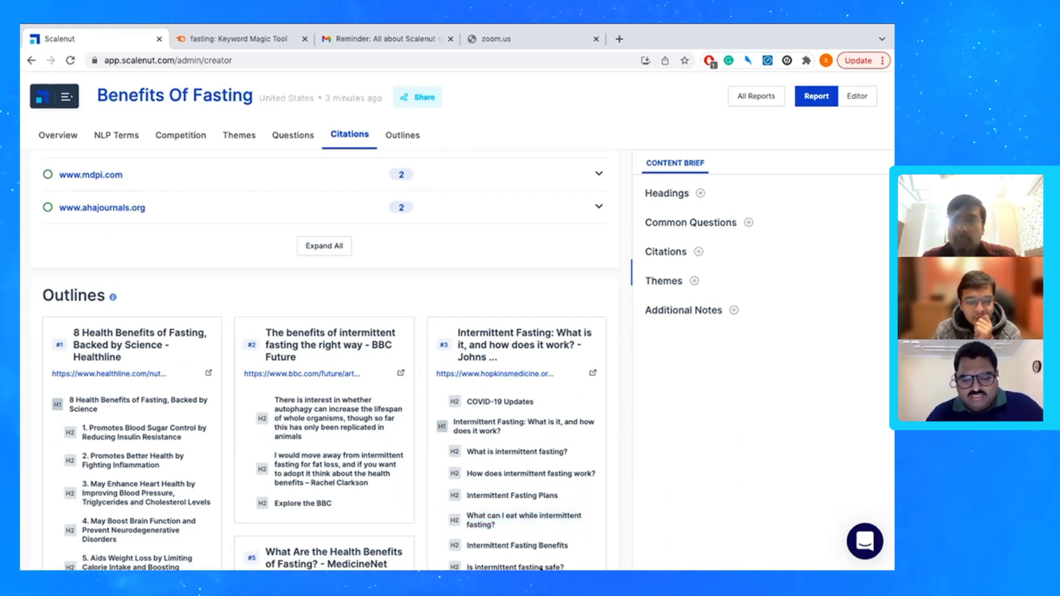
mouse_move(549, 572)
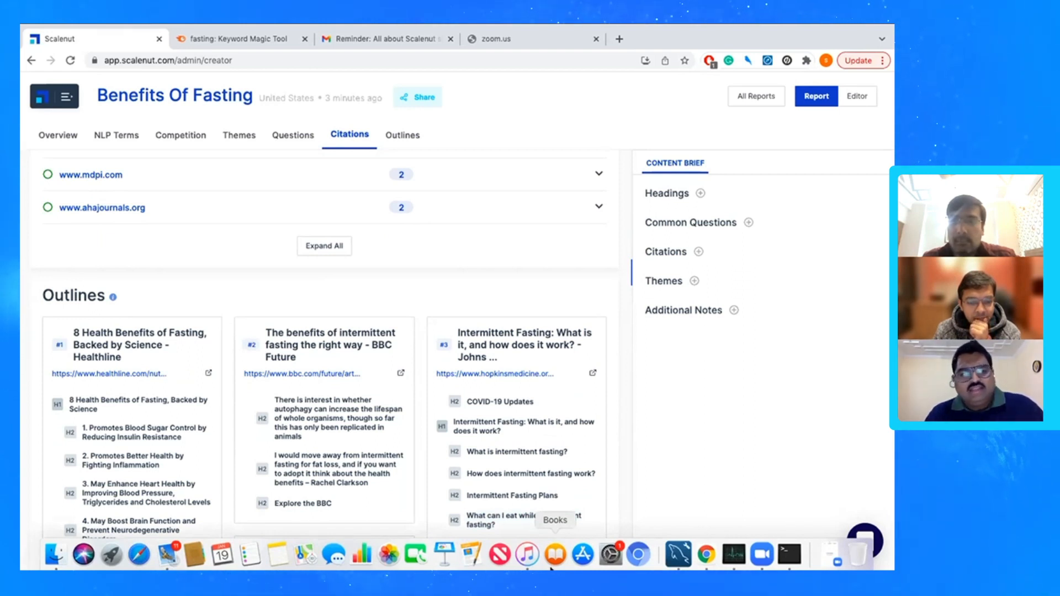
scroll(500, 285, down, 5)
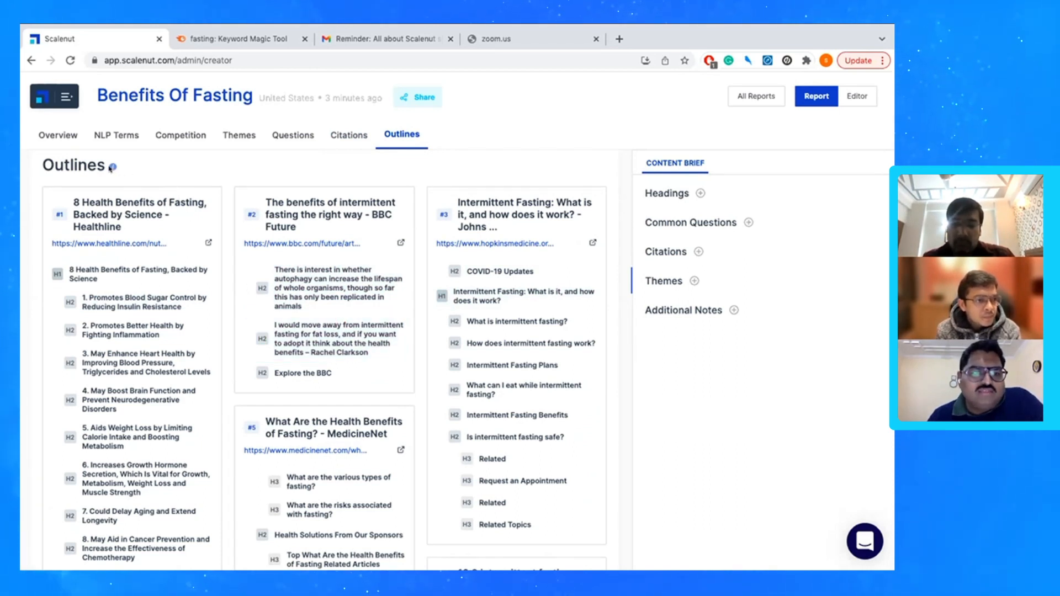
mouse_move(112, 167)
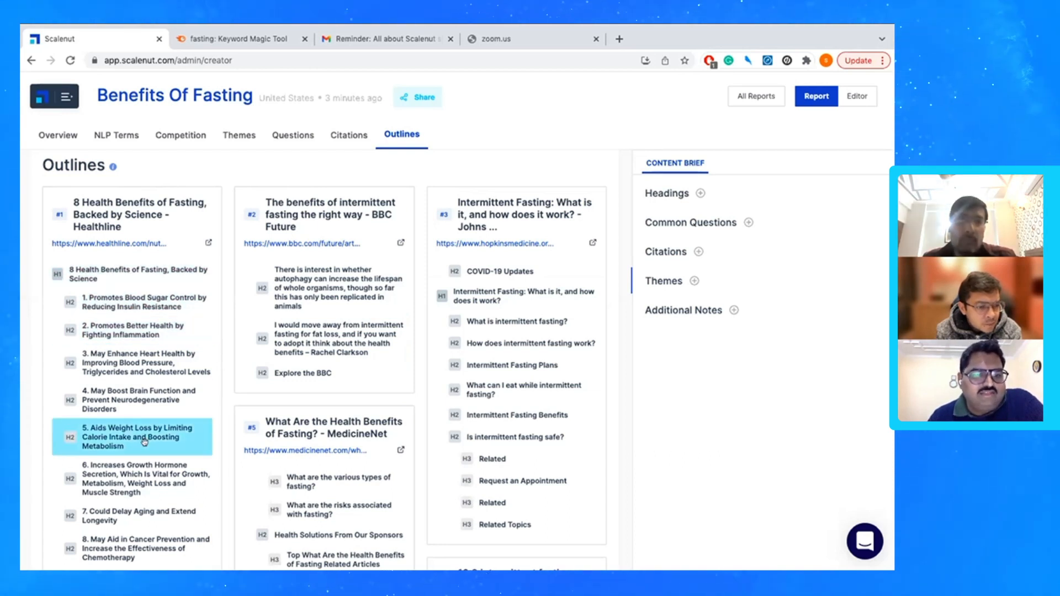
scroll(145, 441, down, 1)
scroll(145, 443, up, 1)
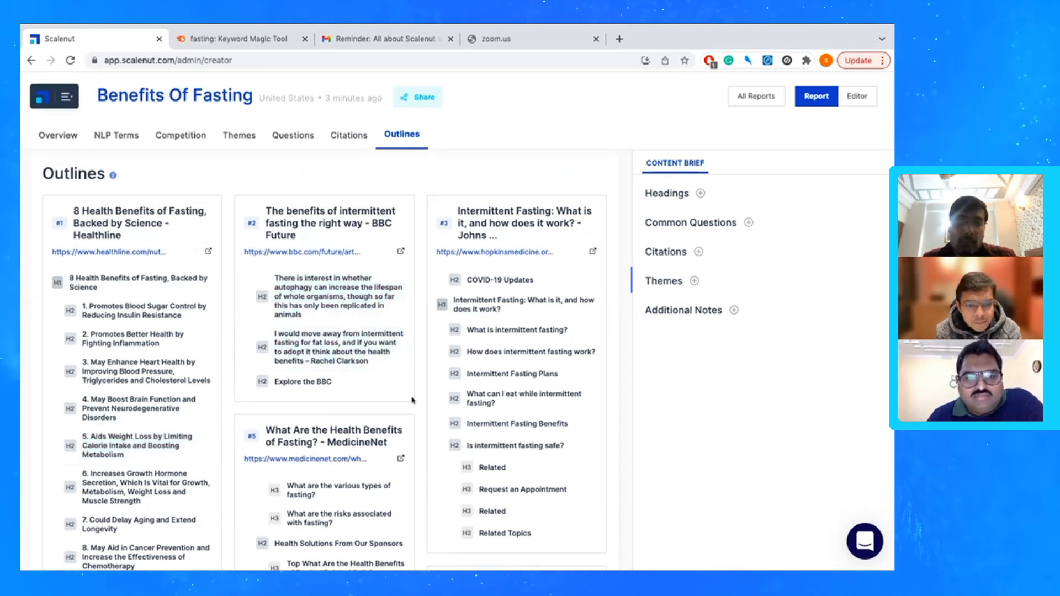
scroll(412, 398, down, 1)
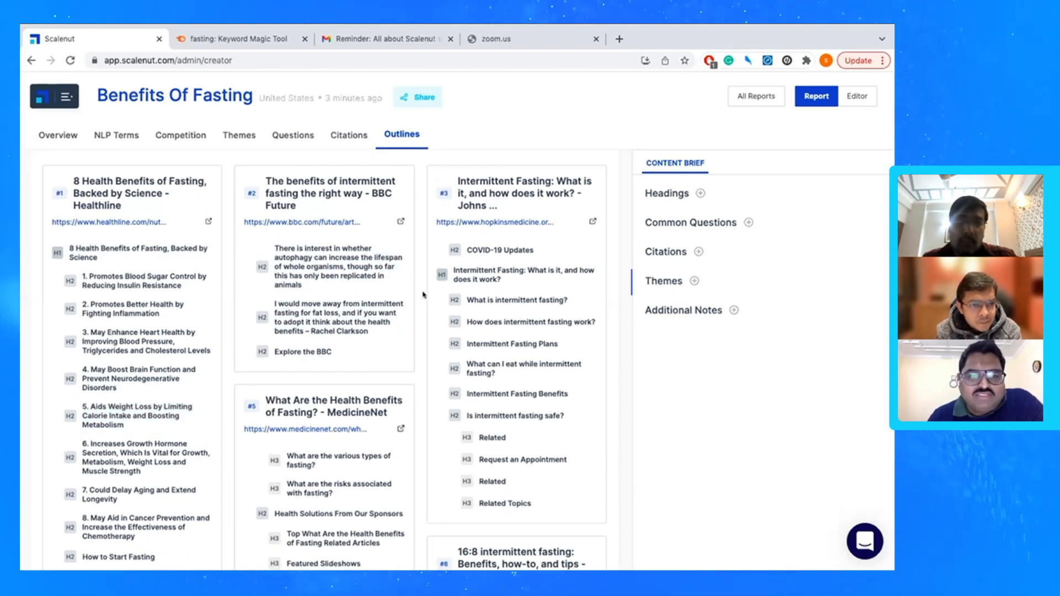
scroll(421, 352, down, 1)
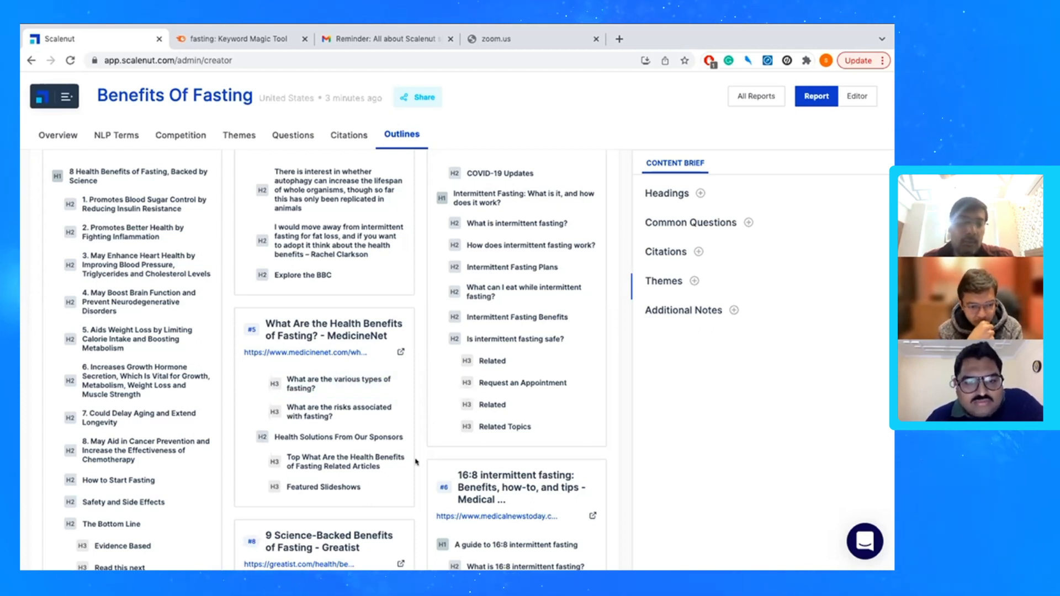
scroll(417, 462, down, 2)
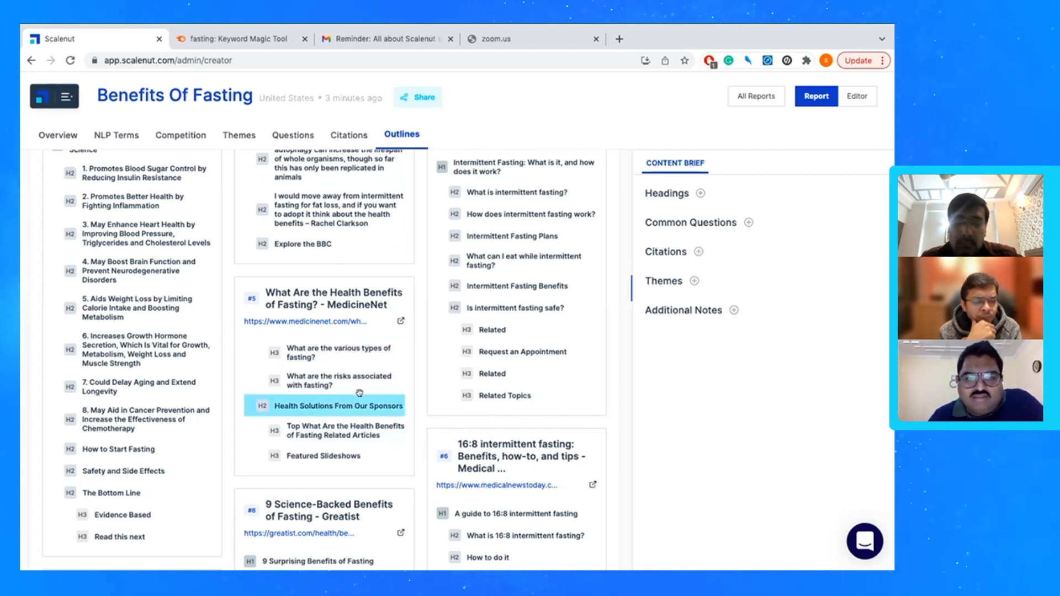
scroll(359, 393, down, 1)
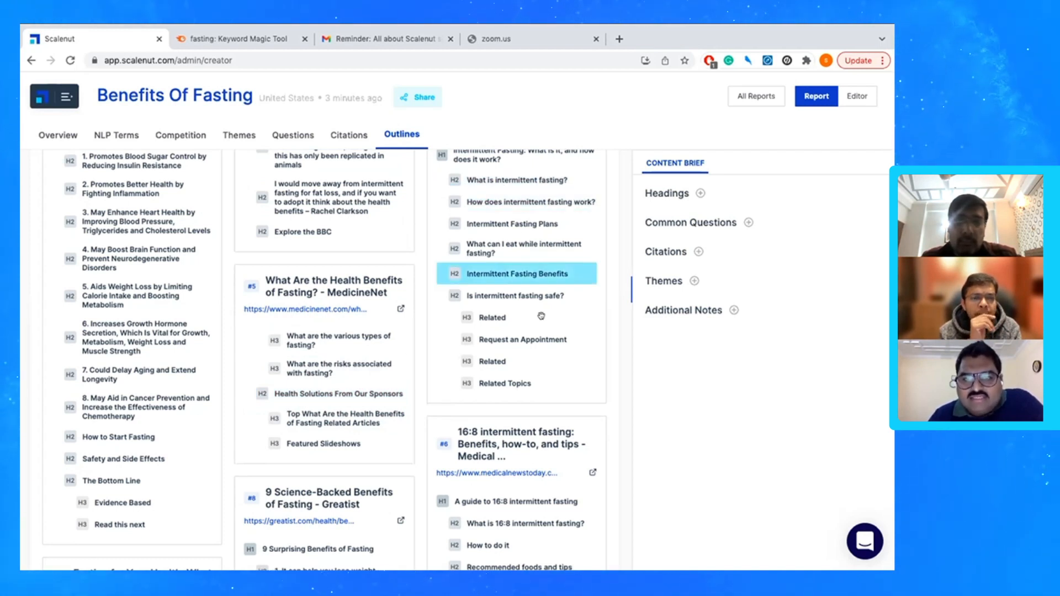
scroll(526, 491, down, 2)
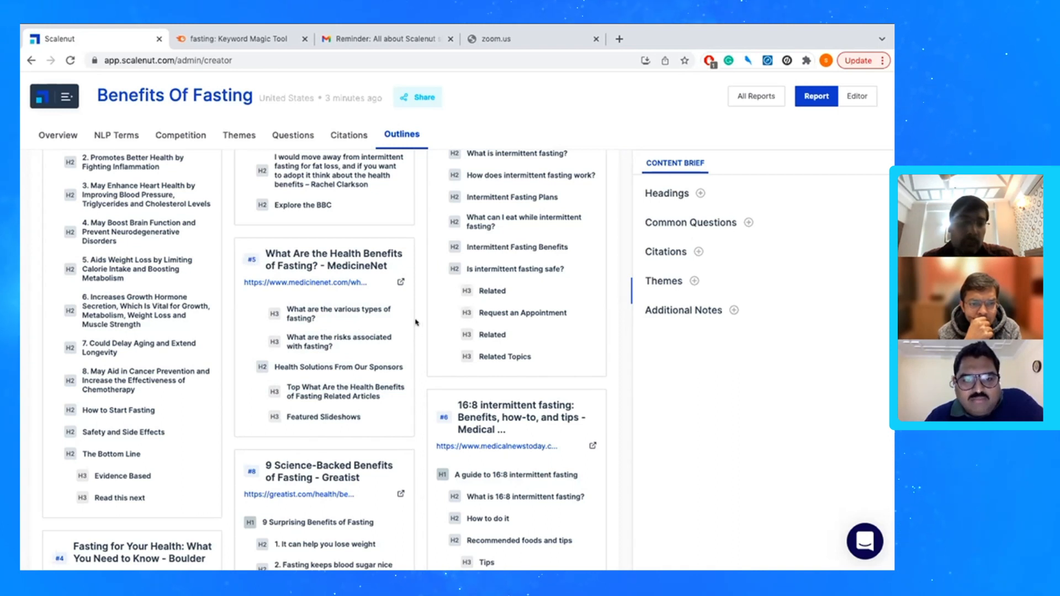
- Add MedicineNet's headings on the various types and associated risks of fasting, plus Healthline's "8 Health Benefits of Fasting, Backed by Science", to the content brief
click(353, 316)
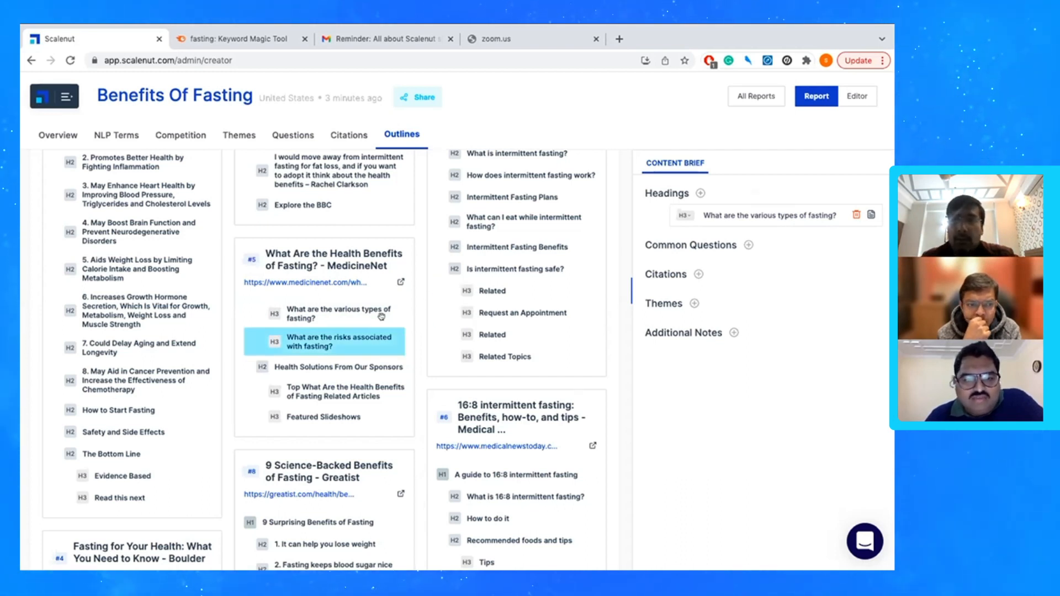
click(349, 338)
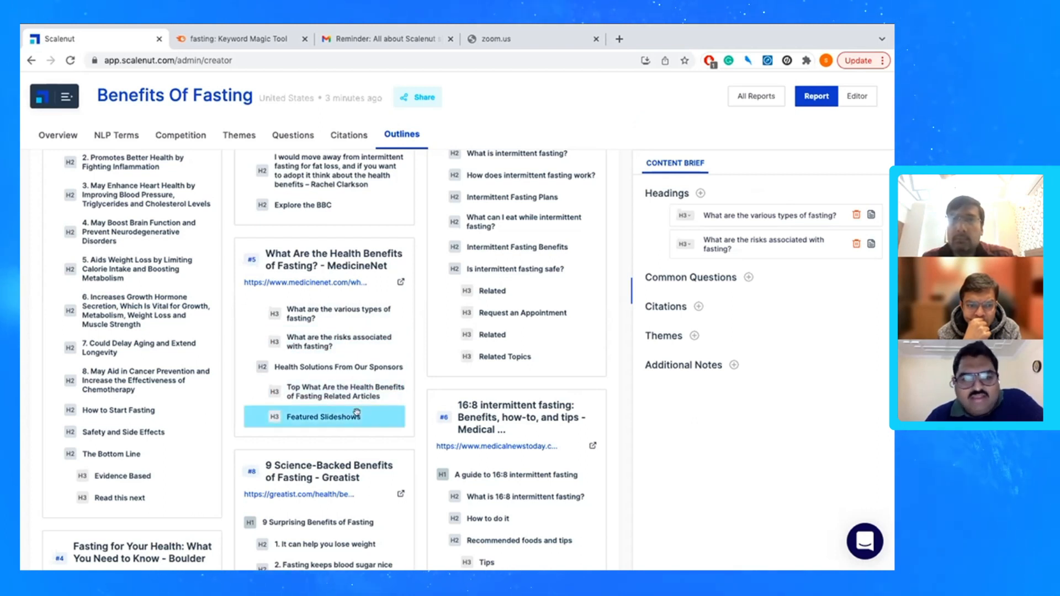
scroll(331, 386, up, 2)
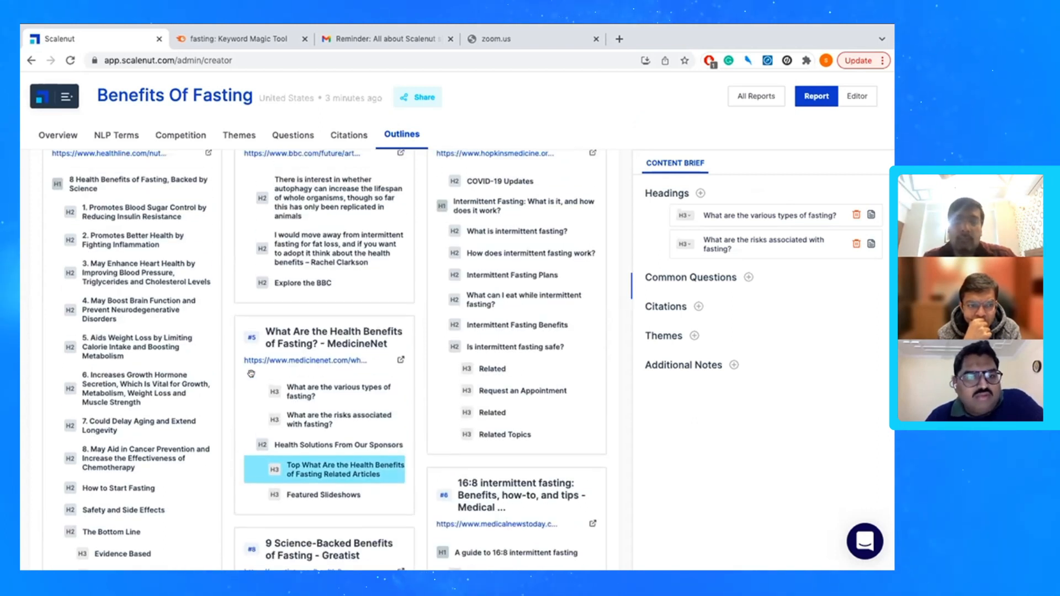
click(128, 189)
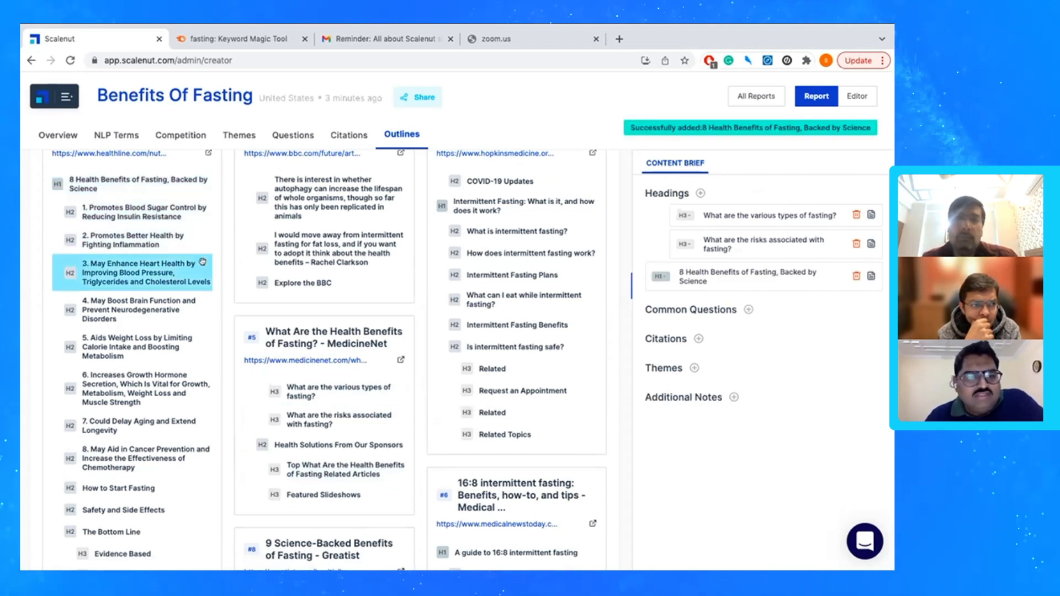
- Add the headings "3. It's anti-inflammatory" and "1. It can help you lose weight" from the Greatist outline to the content brief
scroll(331, 406, down, 5)
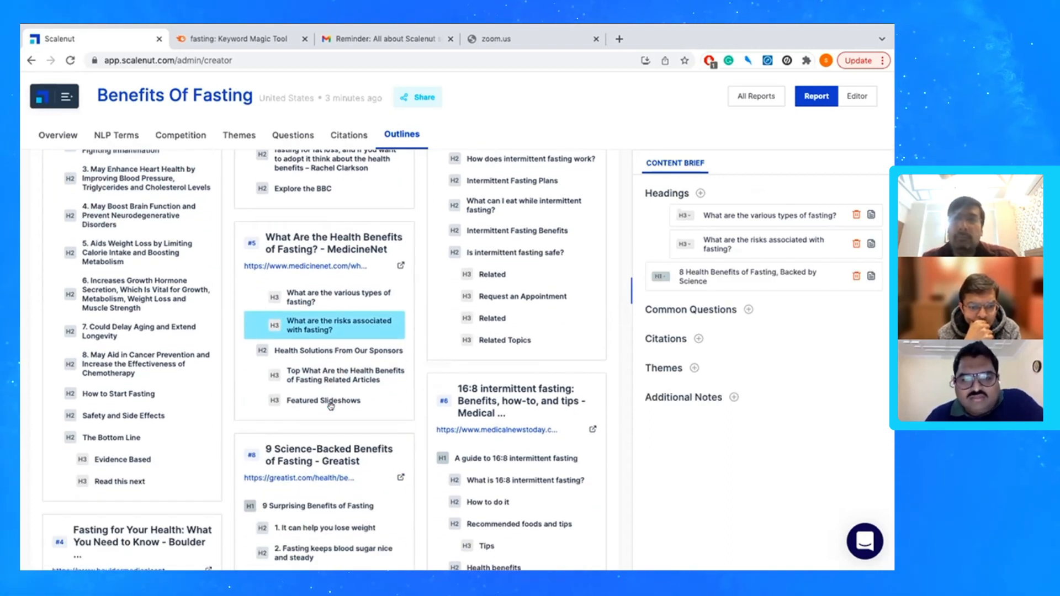
scroll(331, 406, down, 3)
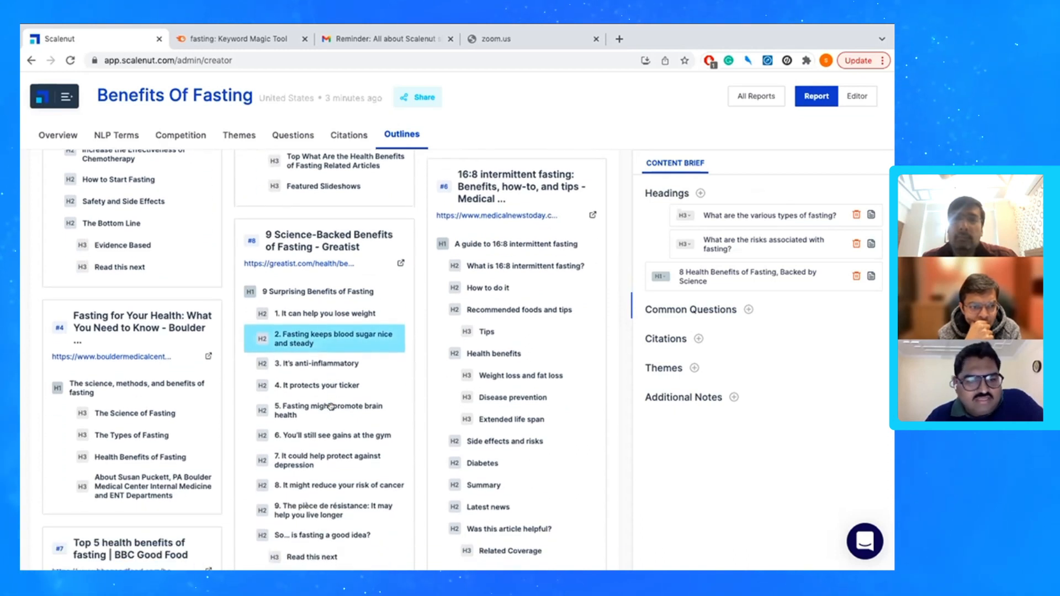
scroll(331, 406, down, 1)
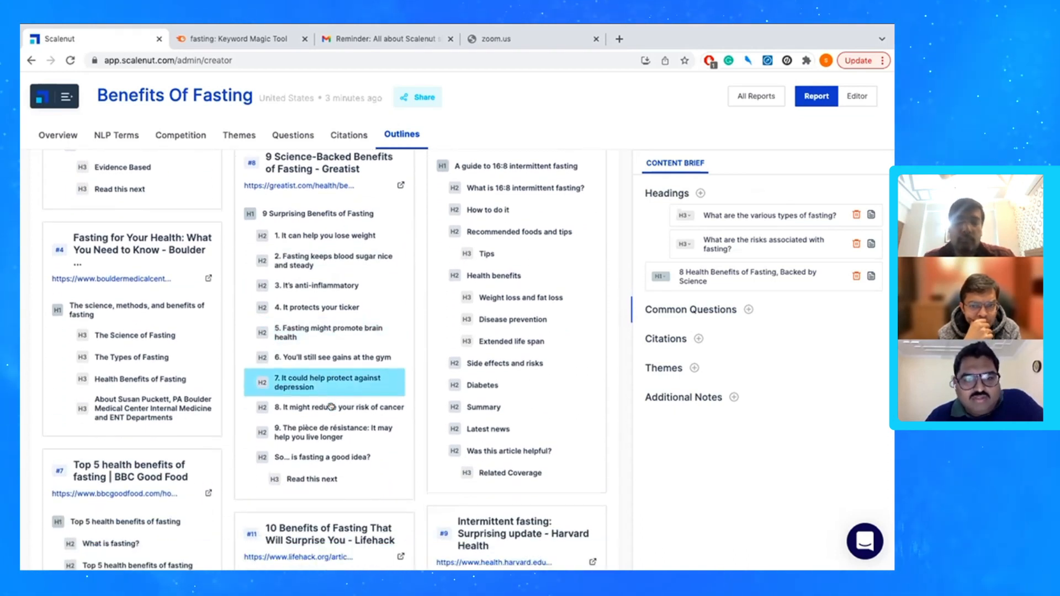
click(338, 286)
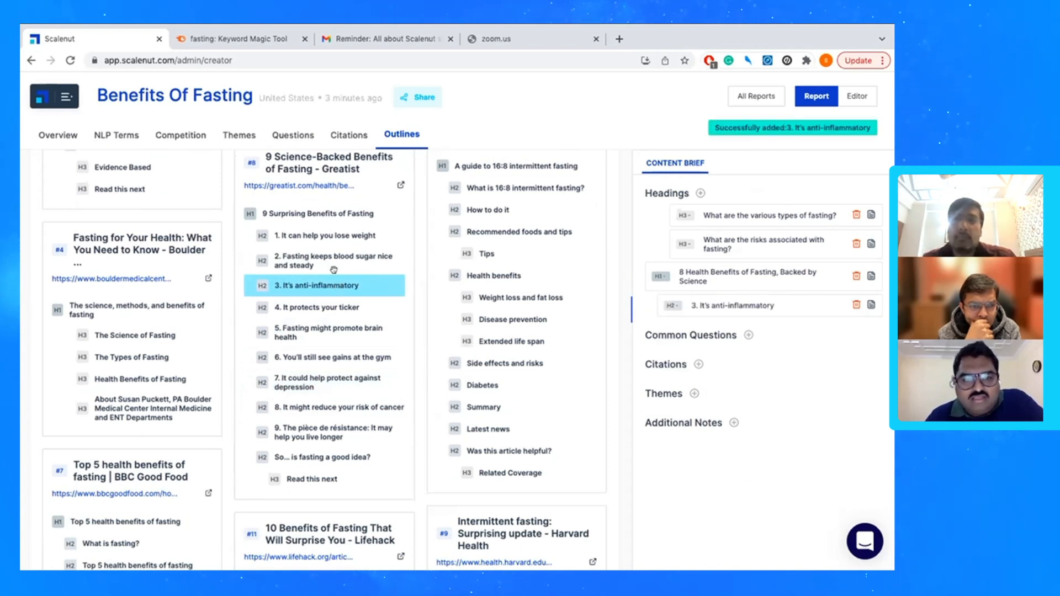
click(328, 231)
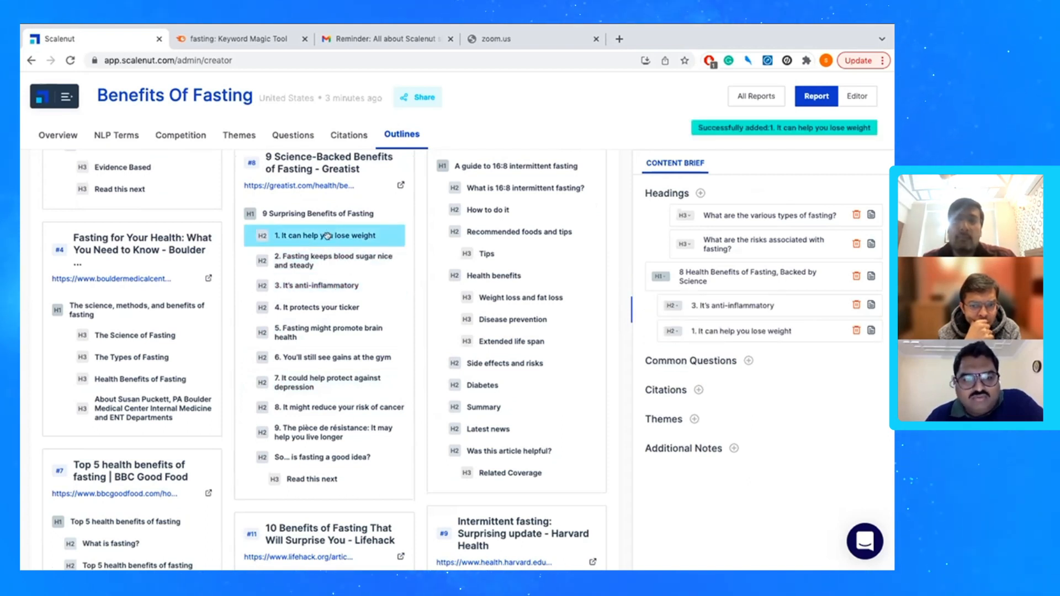
- Add "1. Supports blood sugar management" and "3. May support brain function" from the BBC Good Food outline to the content brief
scroll(362, 431, down, 2)
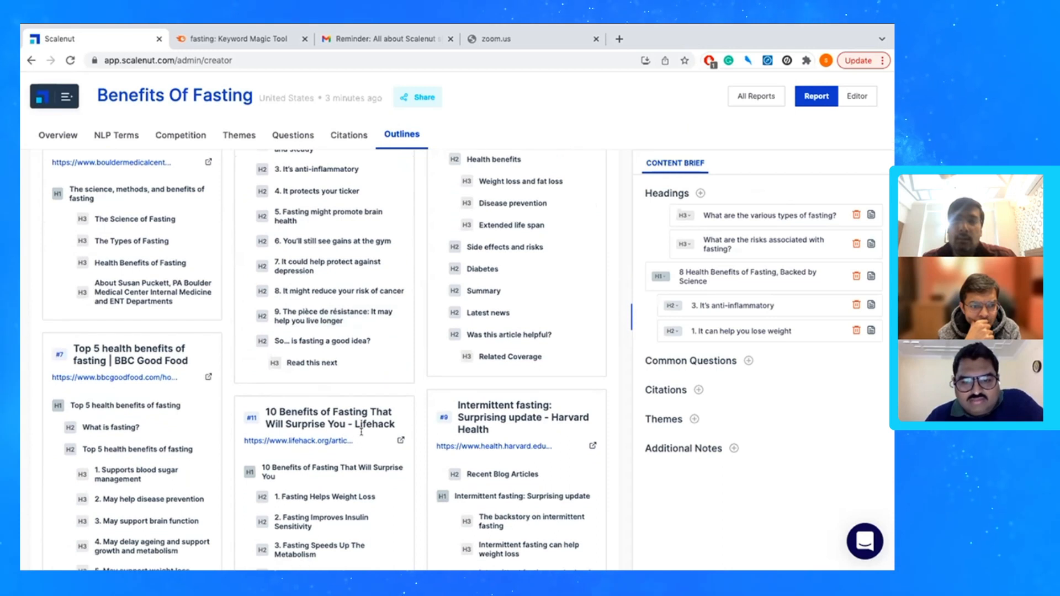
scroll(362, 432, down, 1)
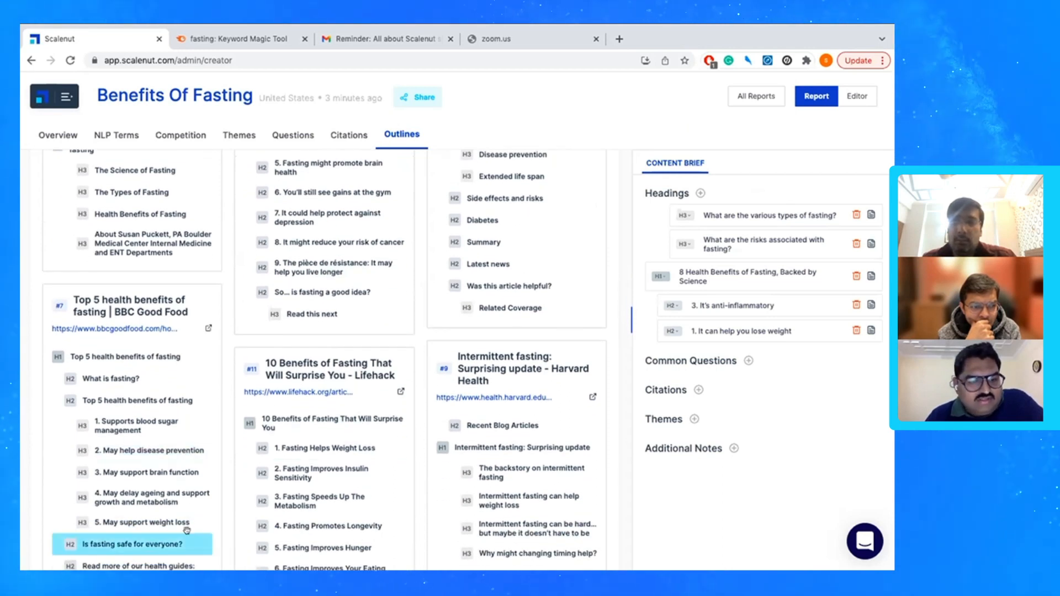
click(154, 424)
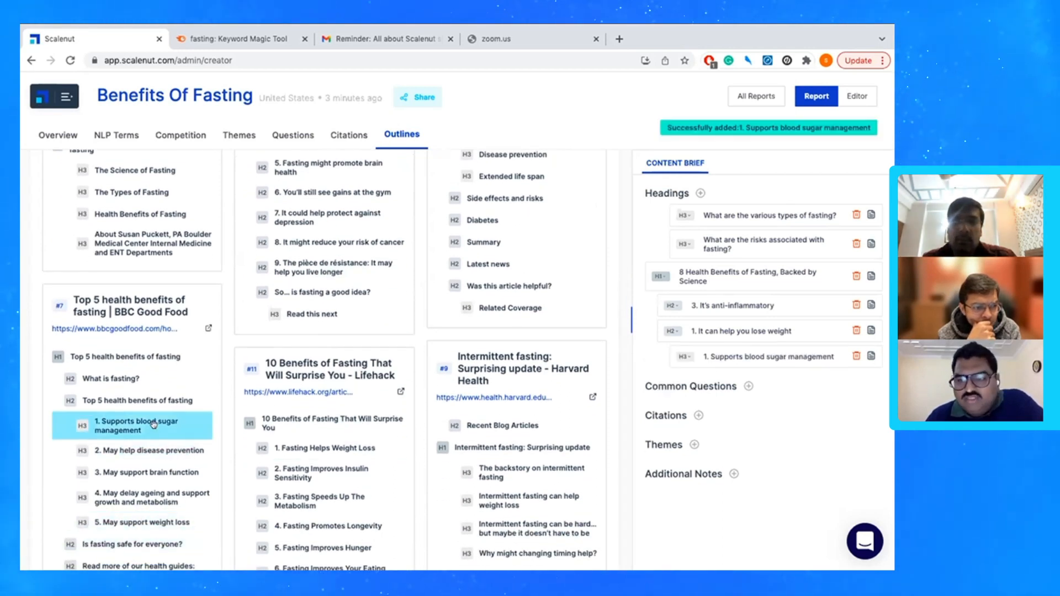
scroll(156, 488, down, 1)
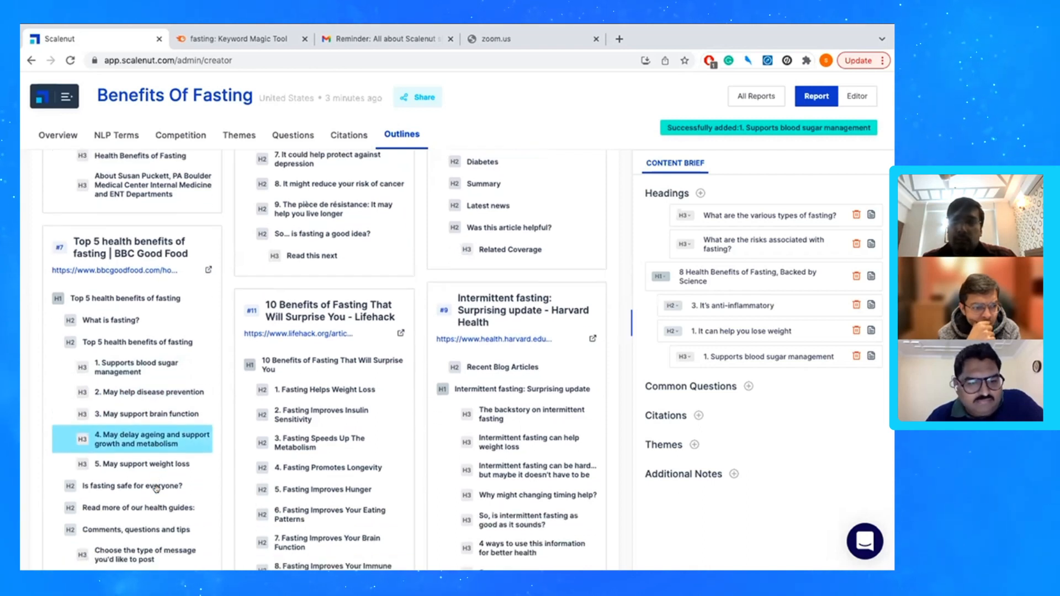
scroll(156, 489, down, 1)
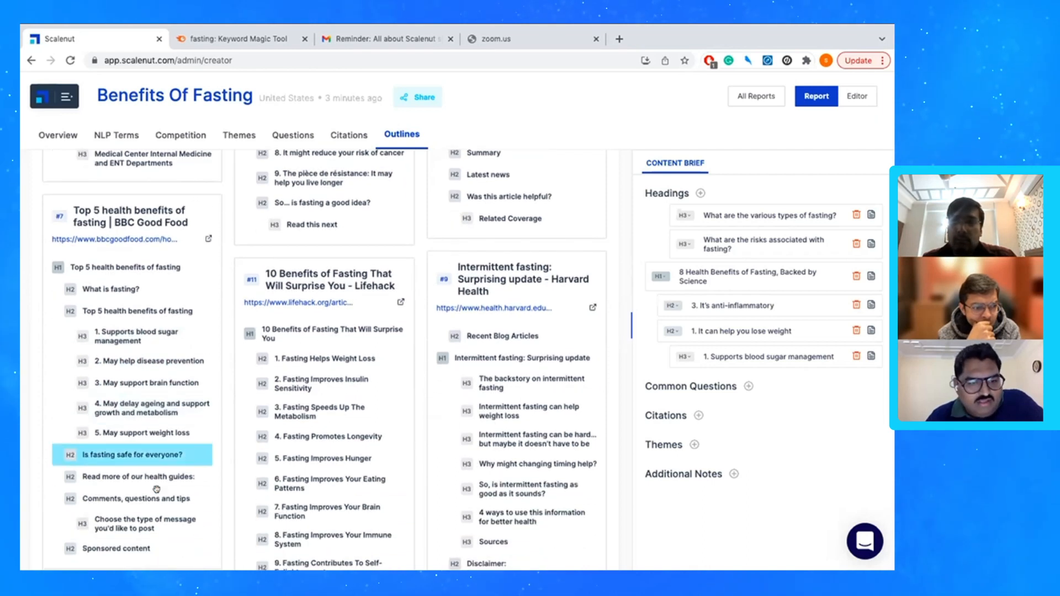
click(147, 382)
scroll(296, 478, down, 1)
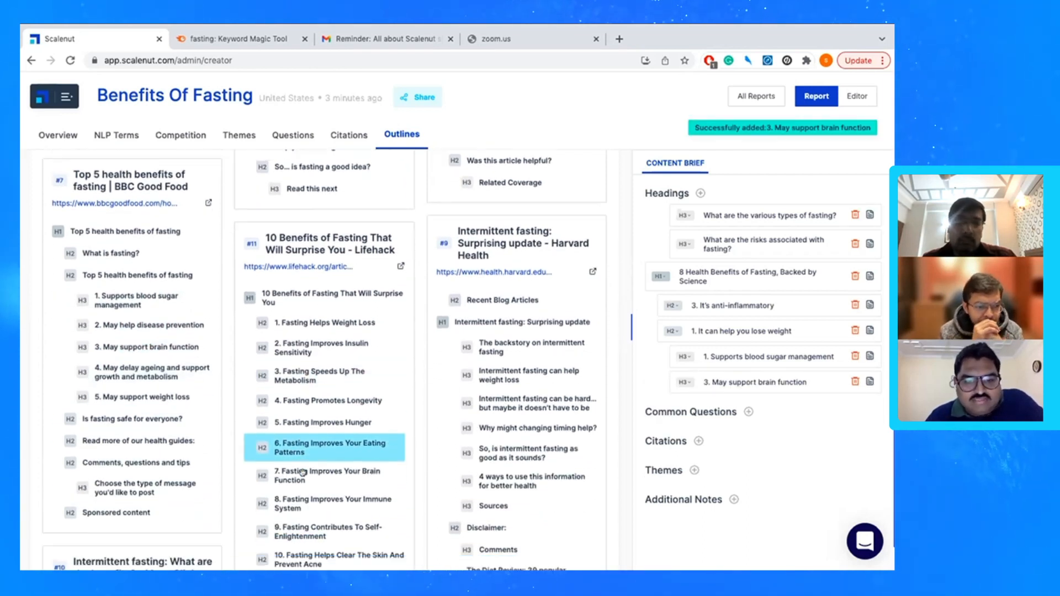
- Add the heading "8. Fasting Improves Your Immune System" from the Lifehack outline to the content brief
scroll(303, 472, down, 3)
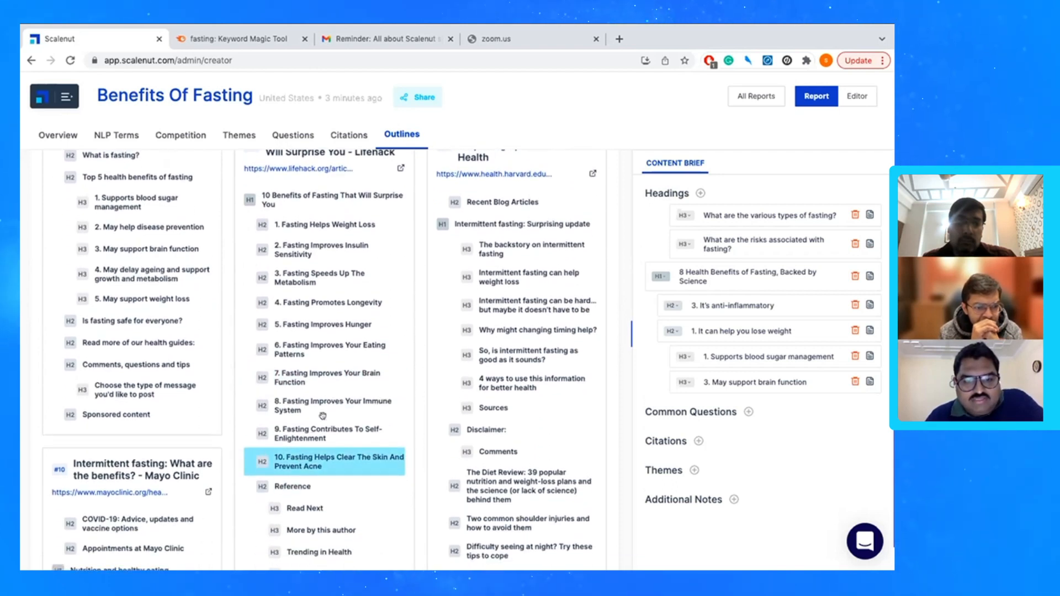
click(330, 402)
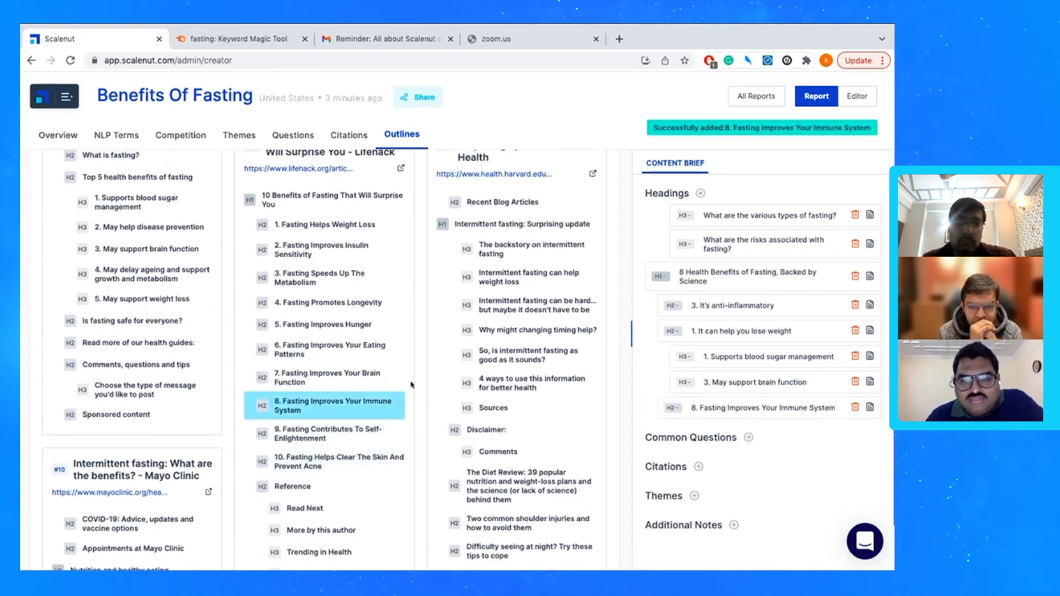
scroll(410, 459, down, 3)
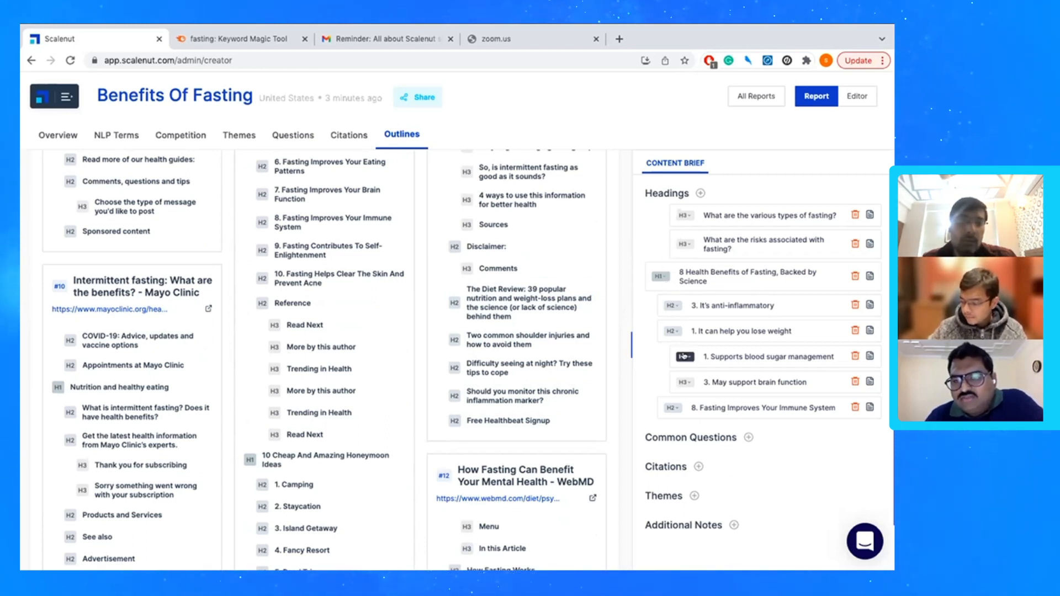
- Set the blood sugar management and brain function headings in the brief to H2, and delete the heading "3. It's anti-inflammatory"
click(684, 384)
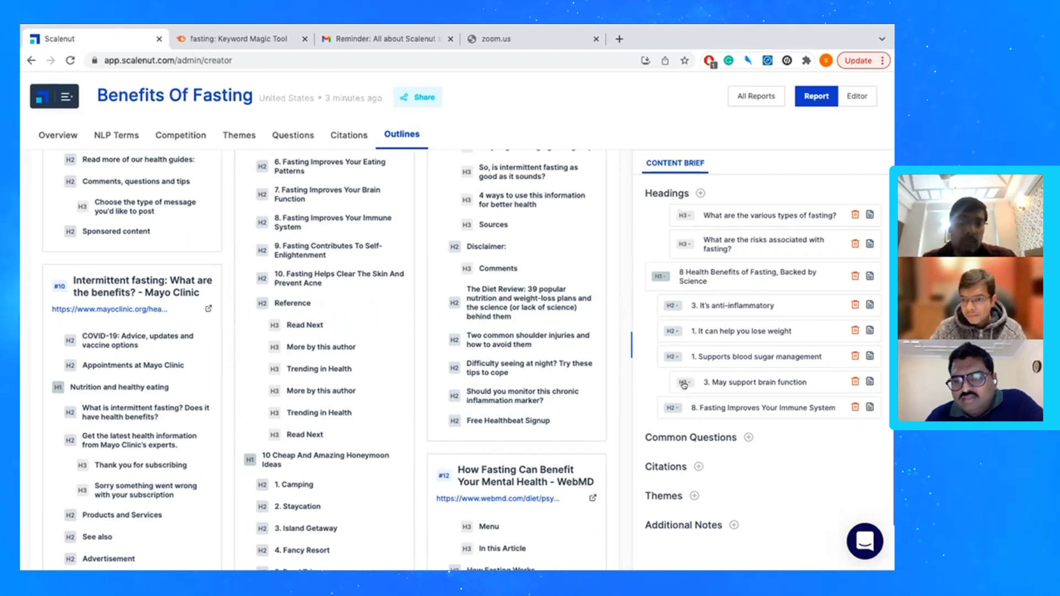
click(683, 410)
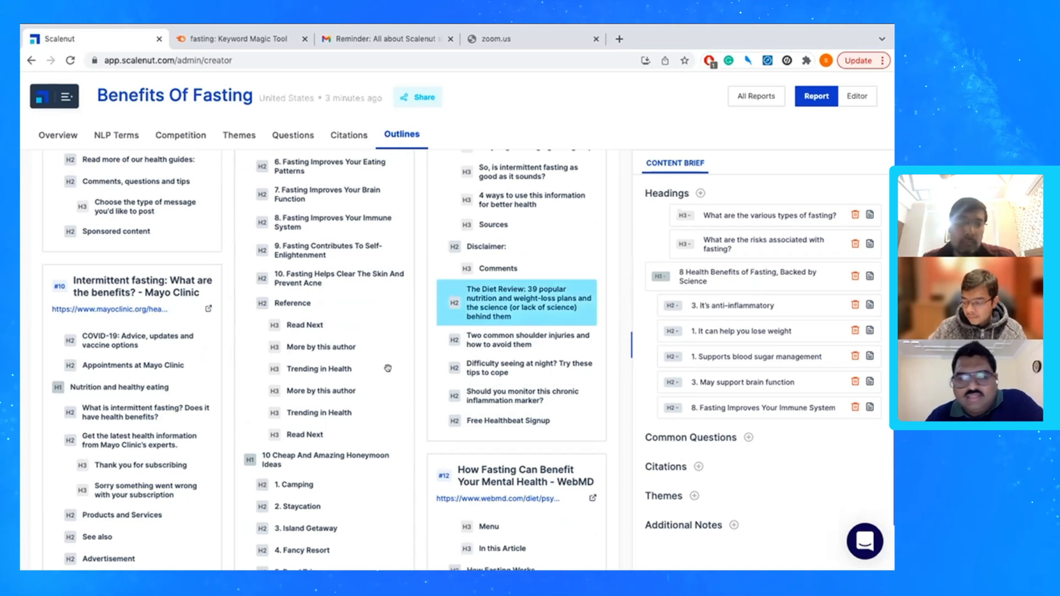
scroll(357, 392, down, 2)
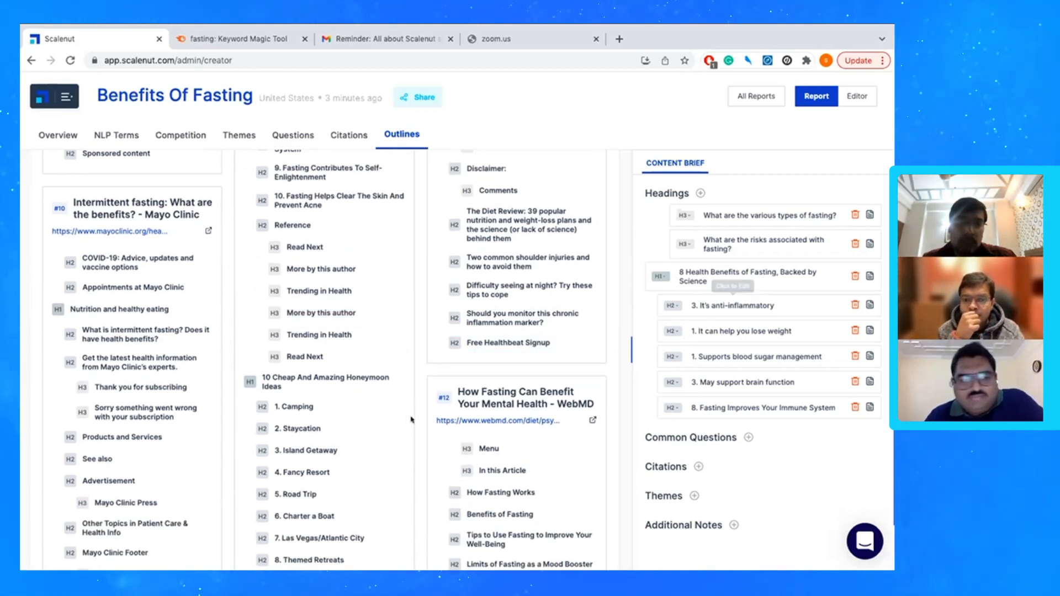
click(853, 306)
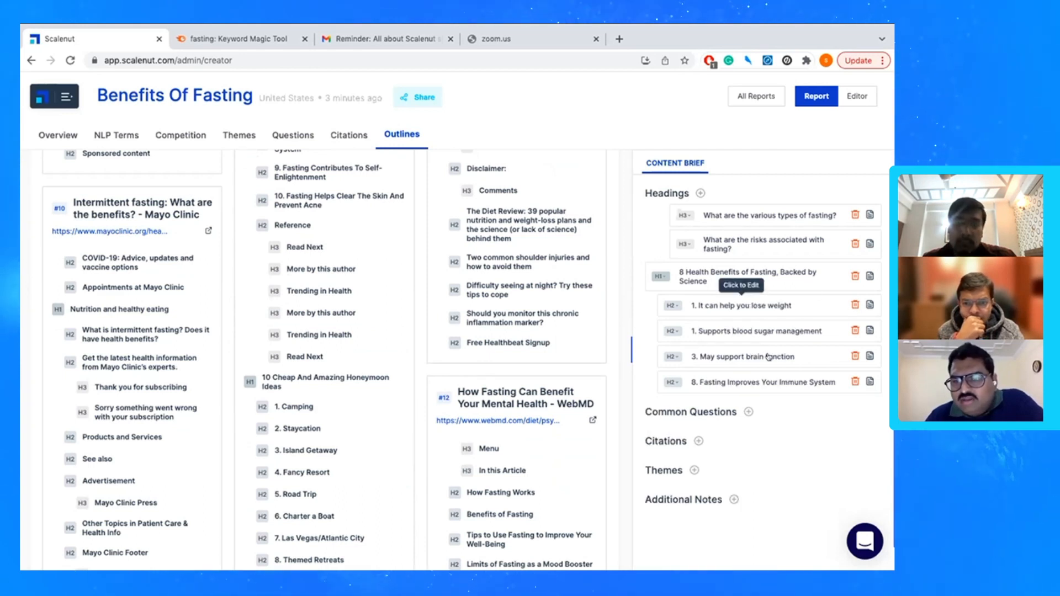
- Add the note "specifically talk about intermittent fasting" under the brief heading "What are the various types of fasting?"
scroll(350, 497, down, 8)
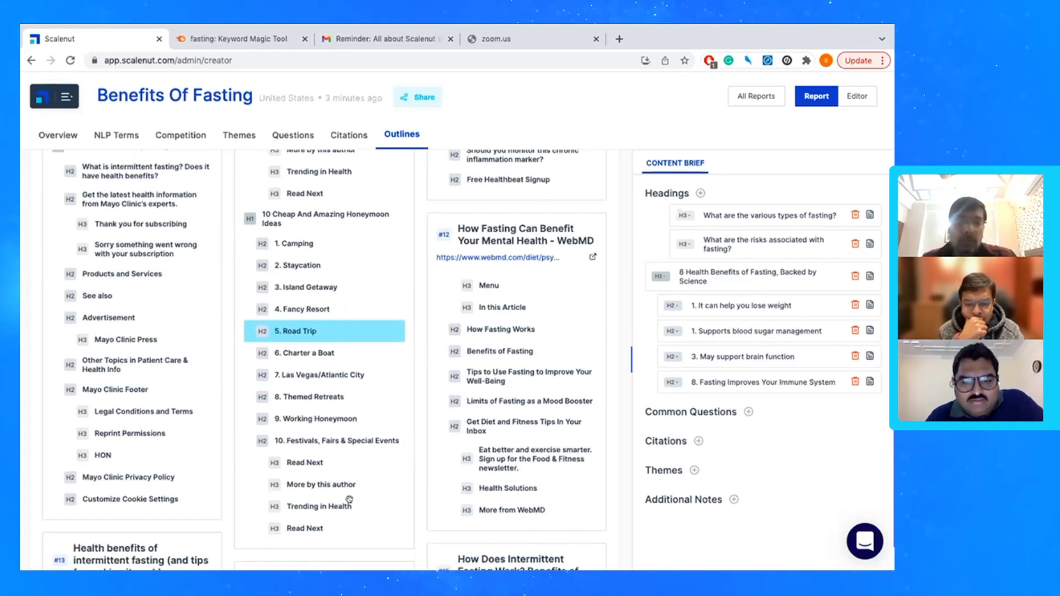
scroll(349, 499, down, 2)
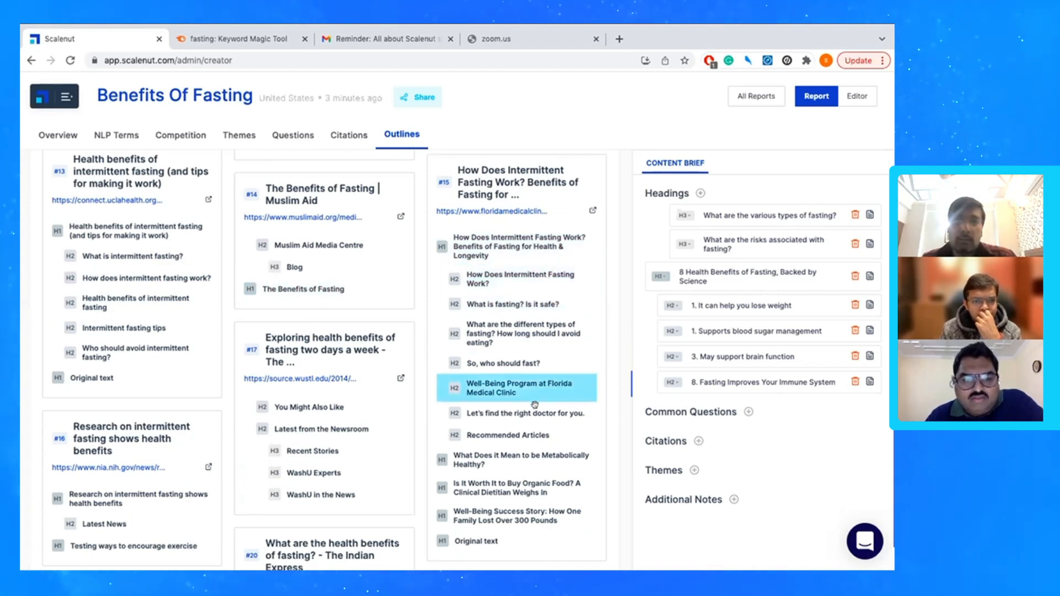
scroll(533, 406, up, 1)
scroll(535, 404, up, 2)
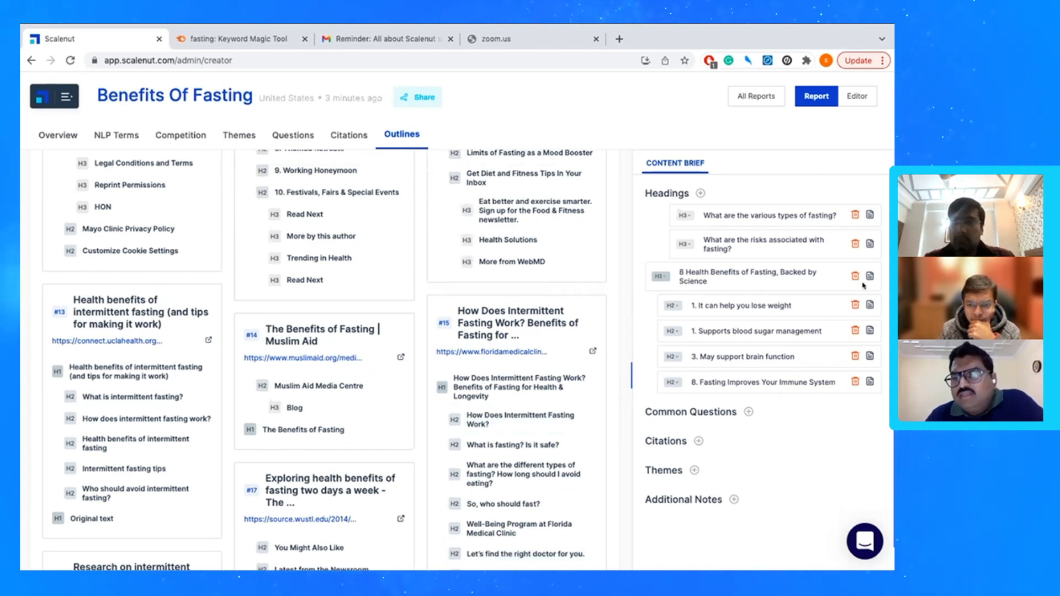
click(869, 215)
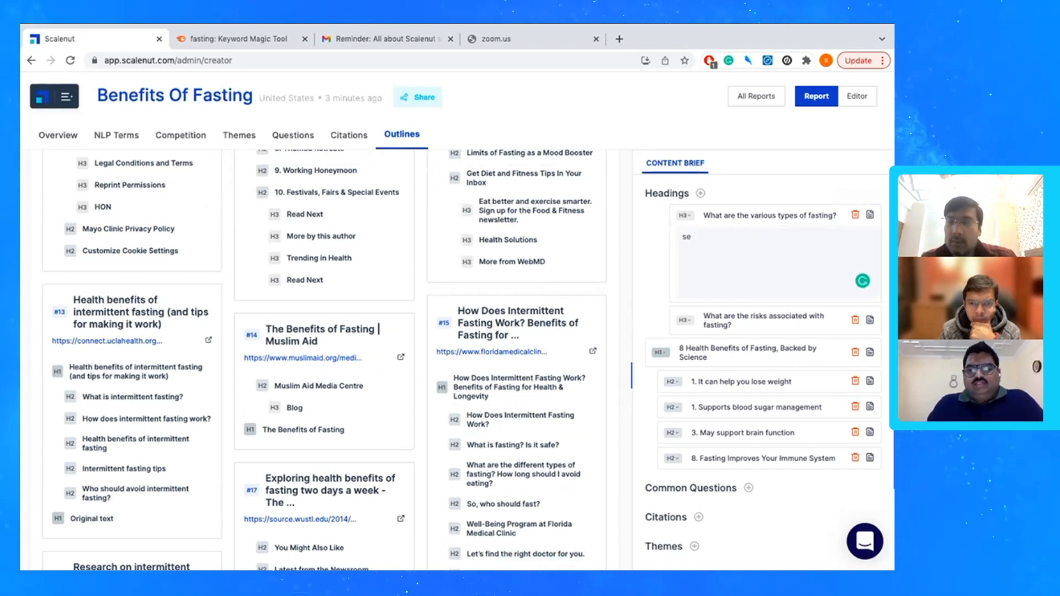
text(specifical)
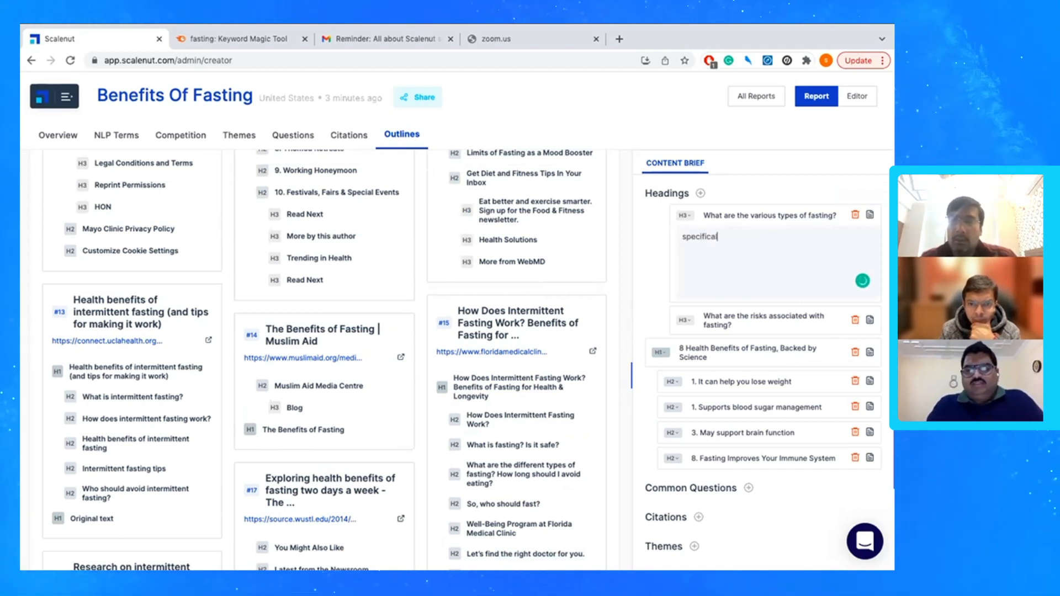
text(ly talk ab)
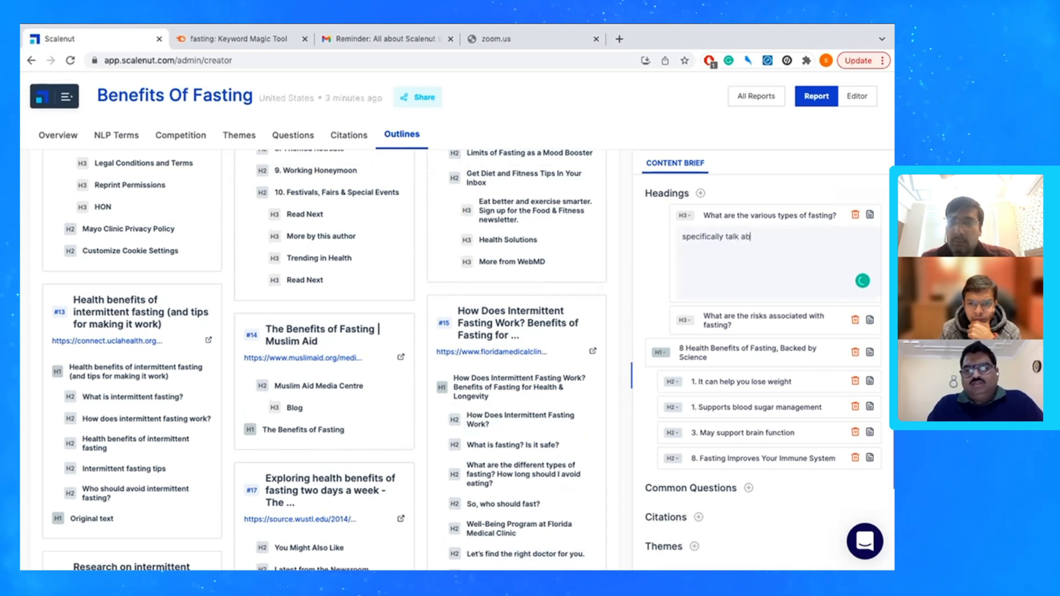
text(out intermitte)
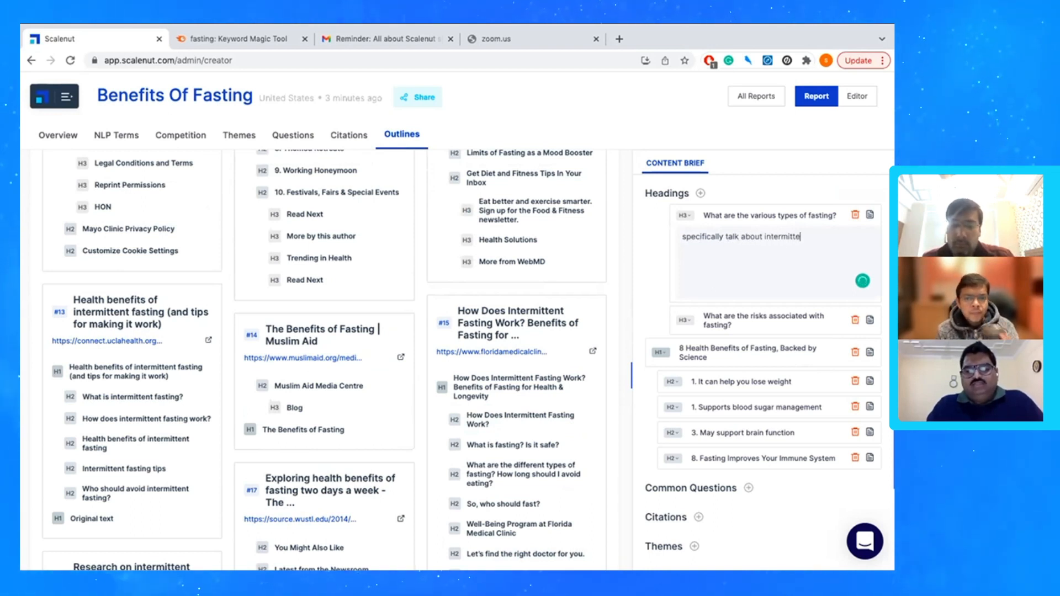
text(nt fsting)
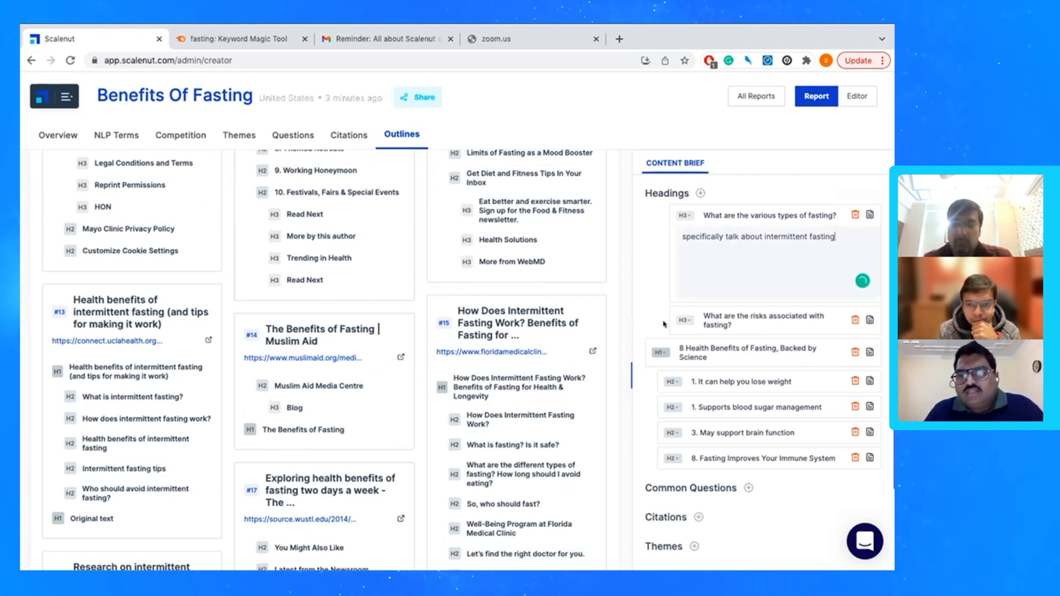
click(665, 325)
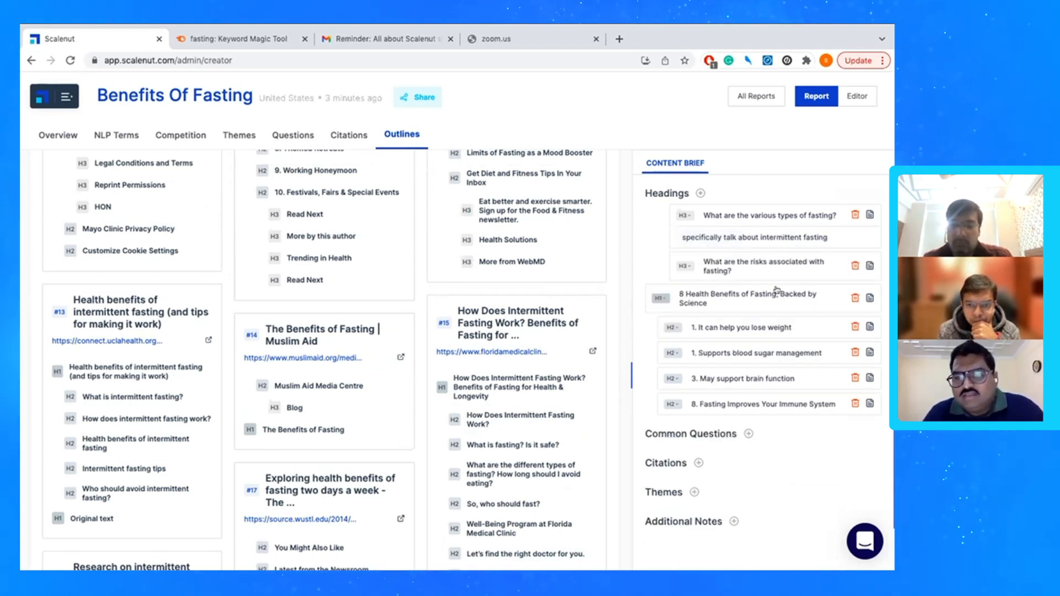
- Add the heading "7. Could Delay Aging and Extend Longevity" from the Healthline outline to the content brief
scroll(775, 343, down, 1)
scroll(775, 342, up, 1)
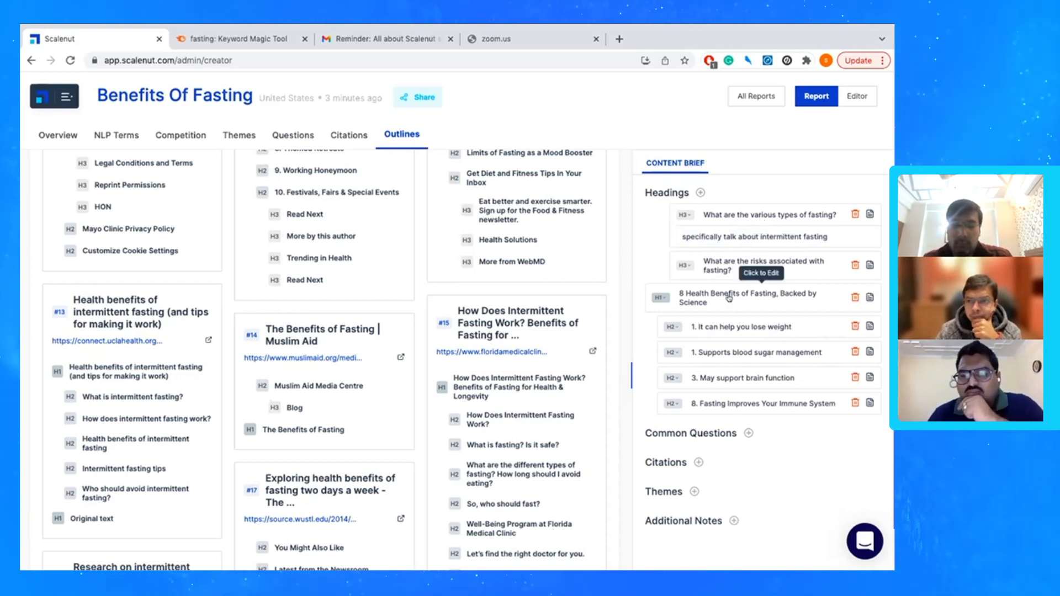
scroll(469, 469, down, 5)
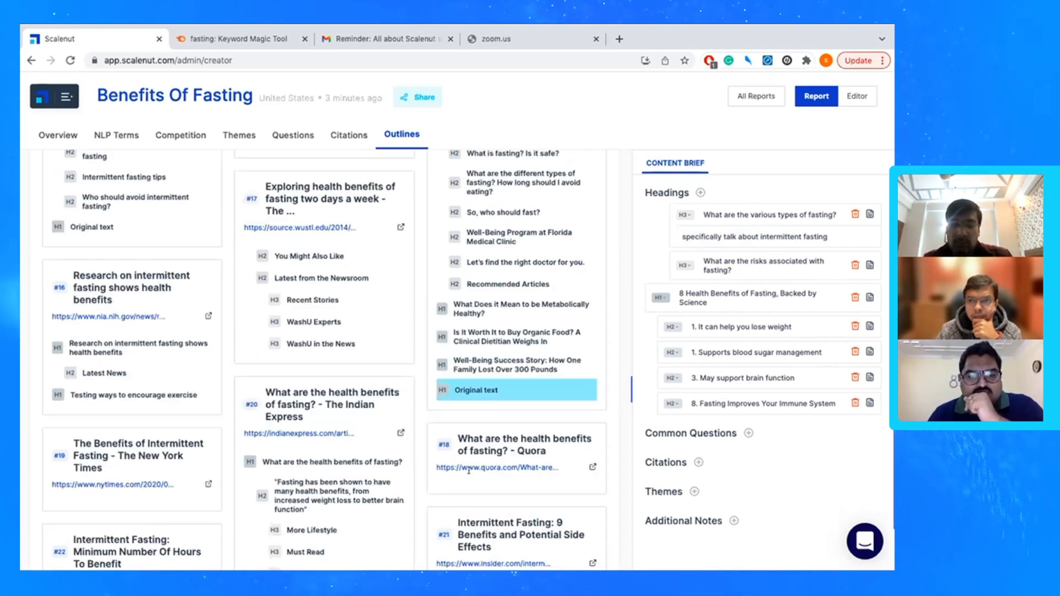
scroll(468, 471, down, 5)
scroll(248, 439, up, 6)
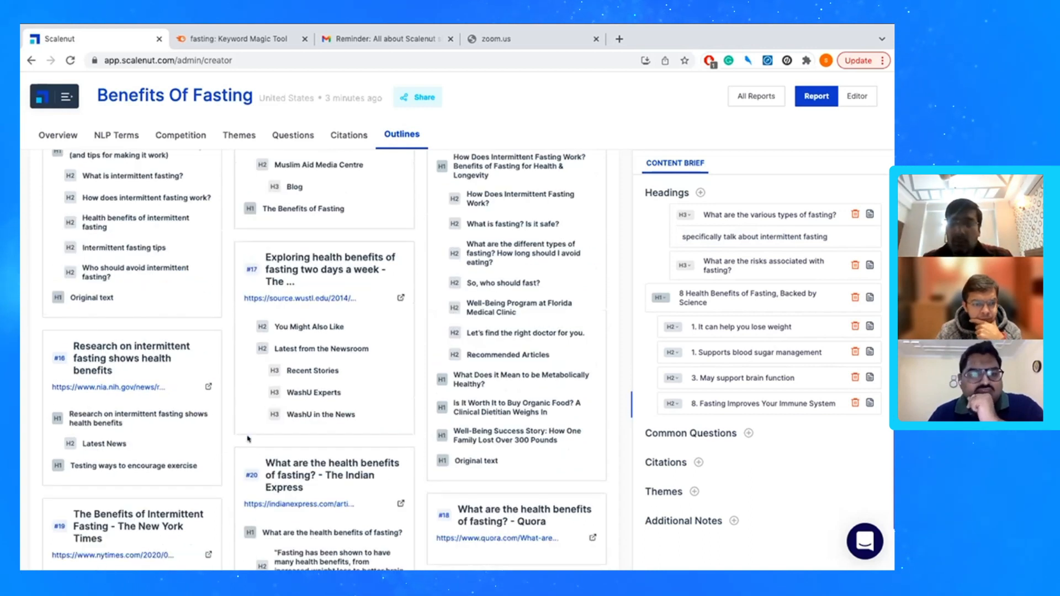
scroll(248, 439, up, 15)
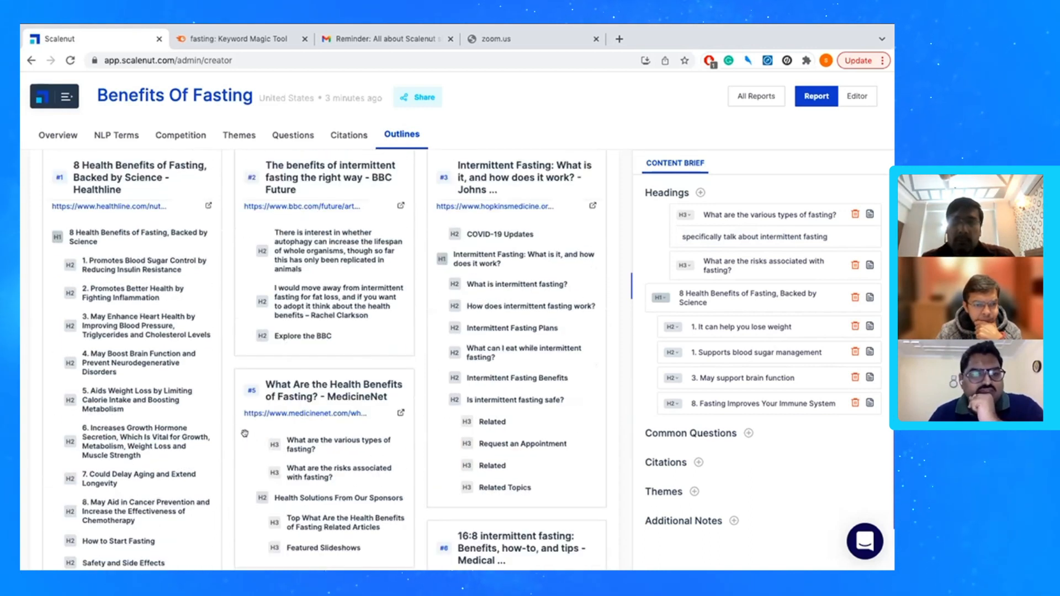
scroll(245, 433, down, 1)
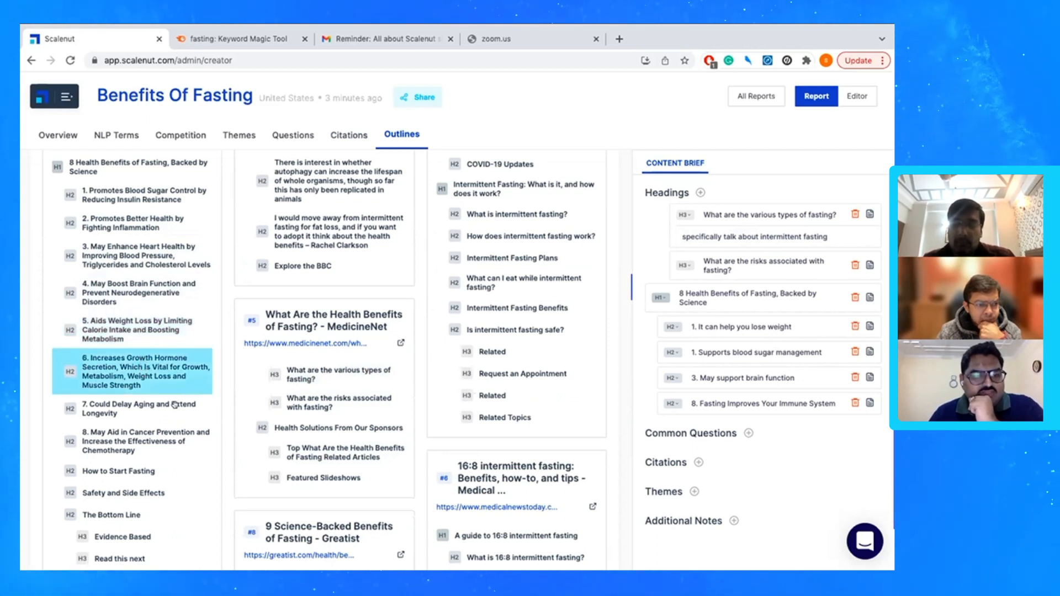
click(145, 409)
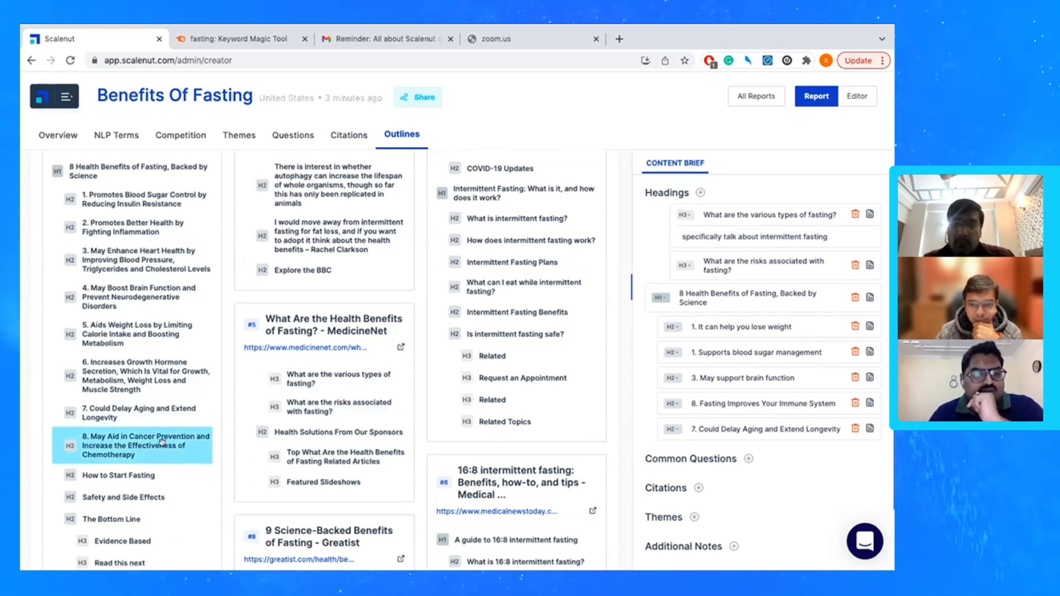
- Reword the weight-loss heading in the content brief to "Helps you lose weight"
scroll(161, 439, up, 1)
scroll(162, 443, up, 1)
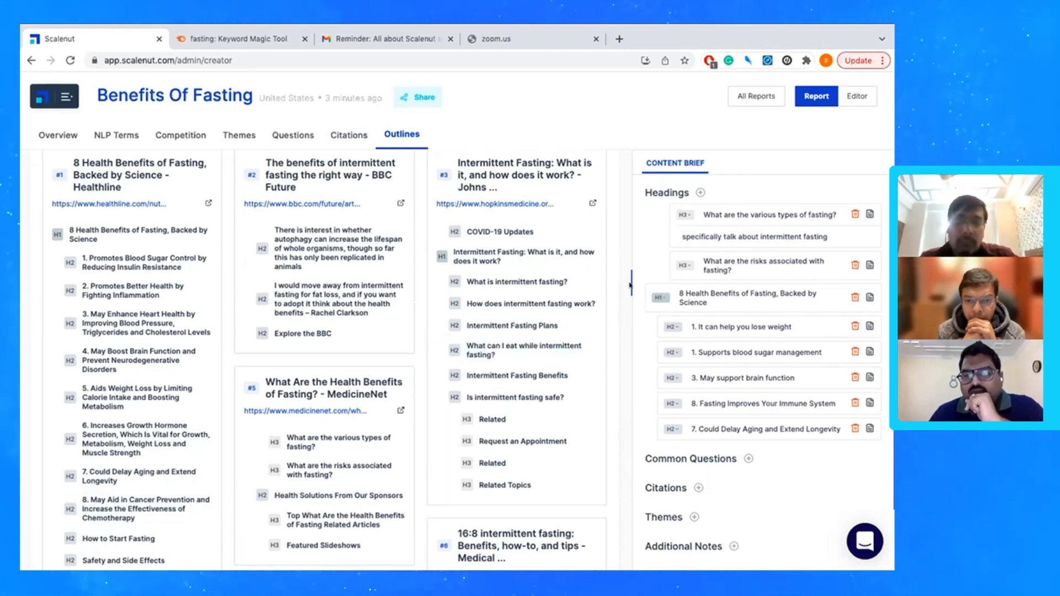
click(684, 327)
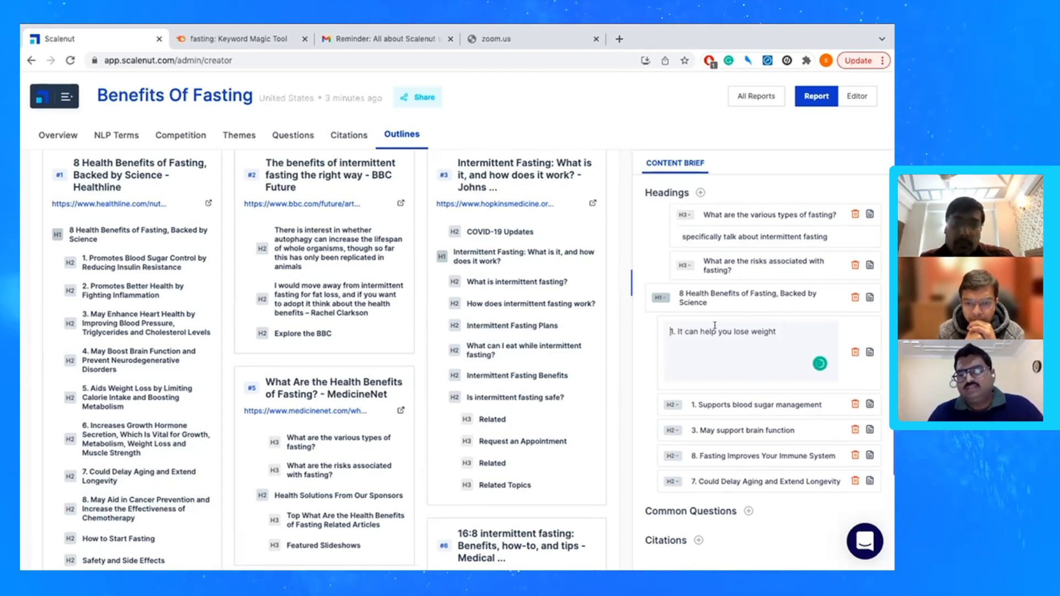
text(H)
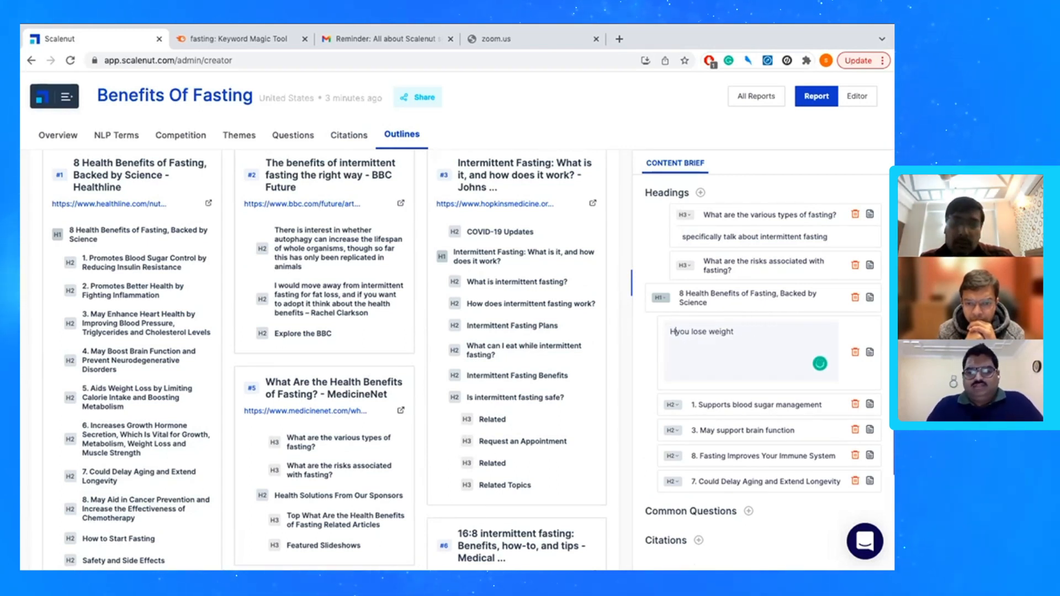
text(elps)
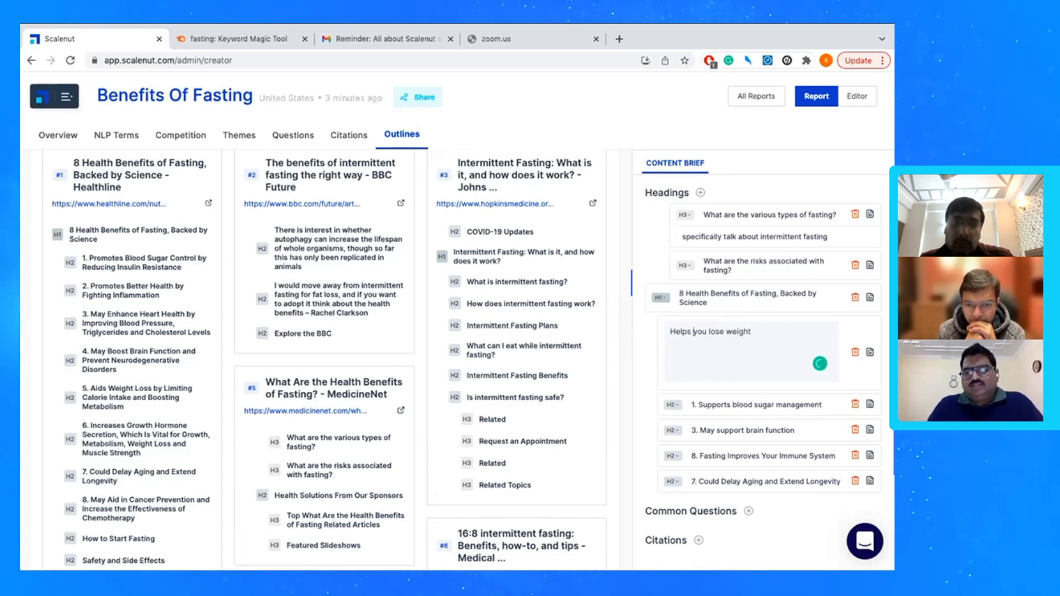
key(Return)
key(BackSpace)
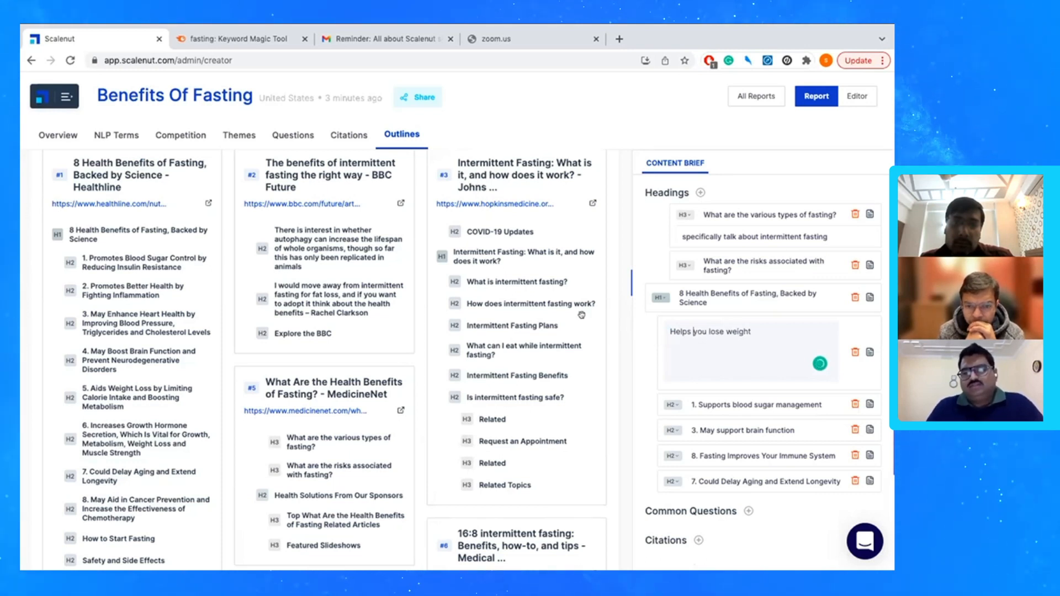
click(636, 351)
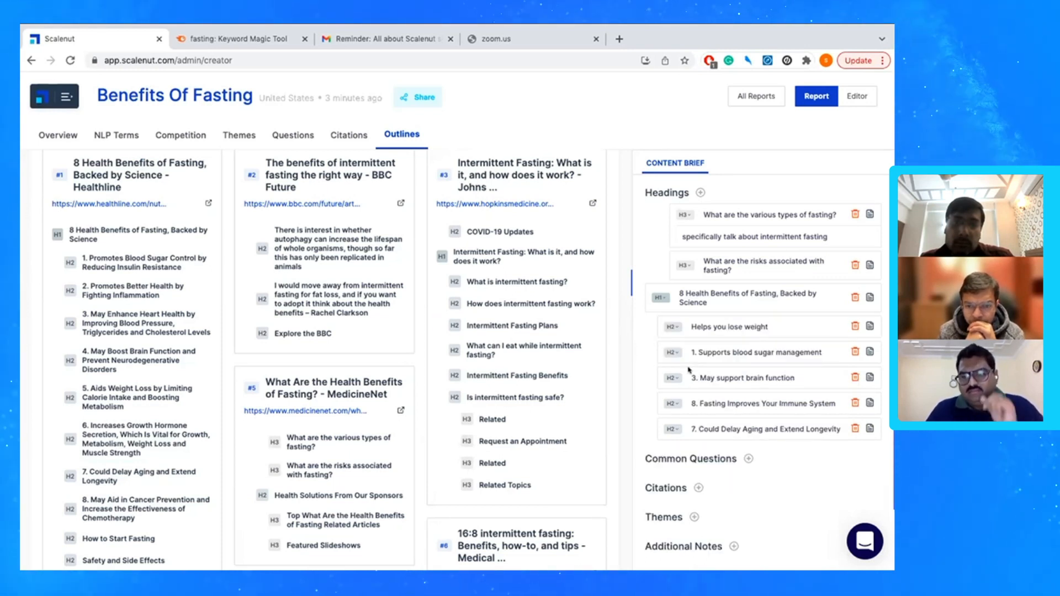
- Remove the leading number from the blood sugar heading so it reads "Supports blood sugar management"
click(734, 351)
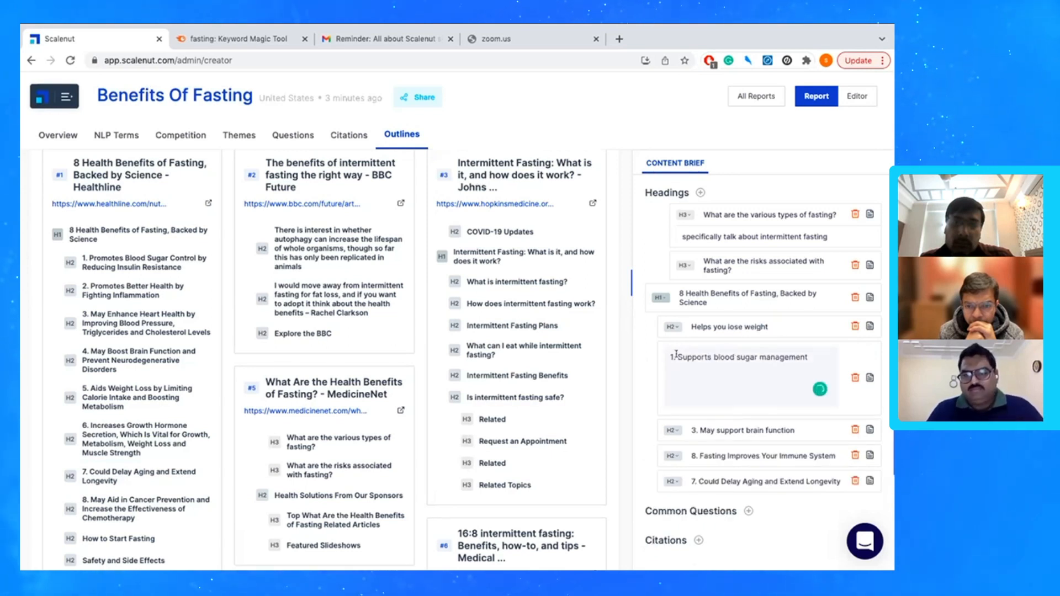
key(BackSpace)
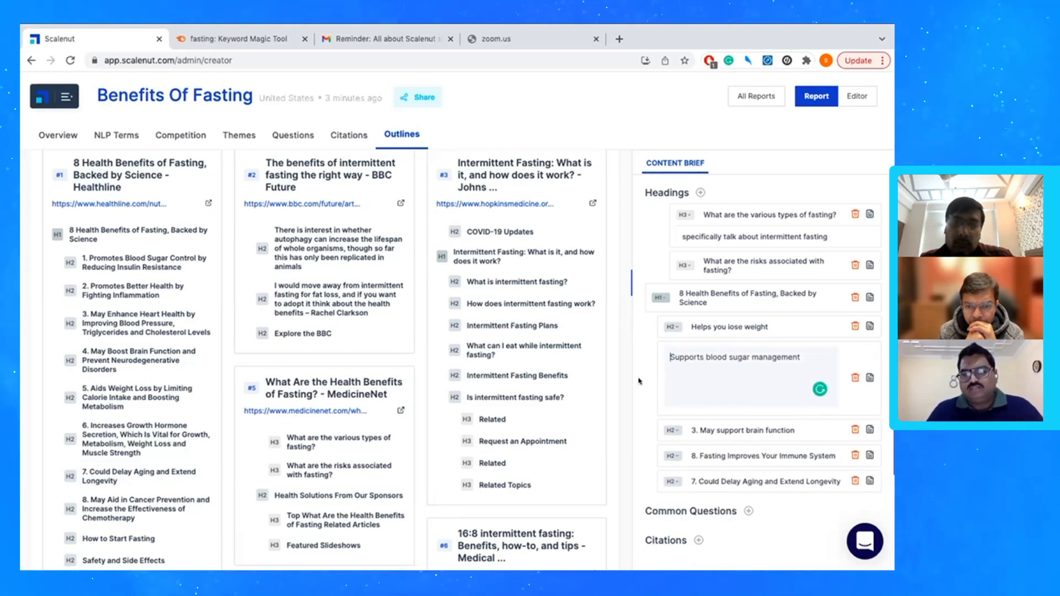
click(660, 403)
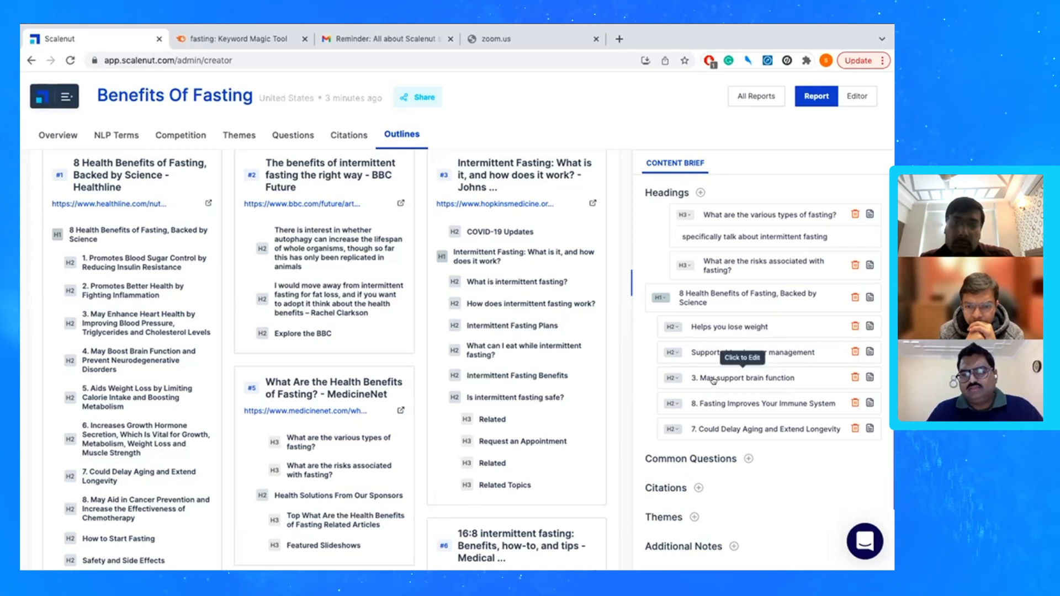
- Reword the brain function heading in the content brief to "Supports brain function"
click(677, 377)
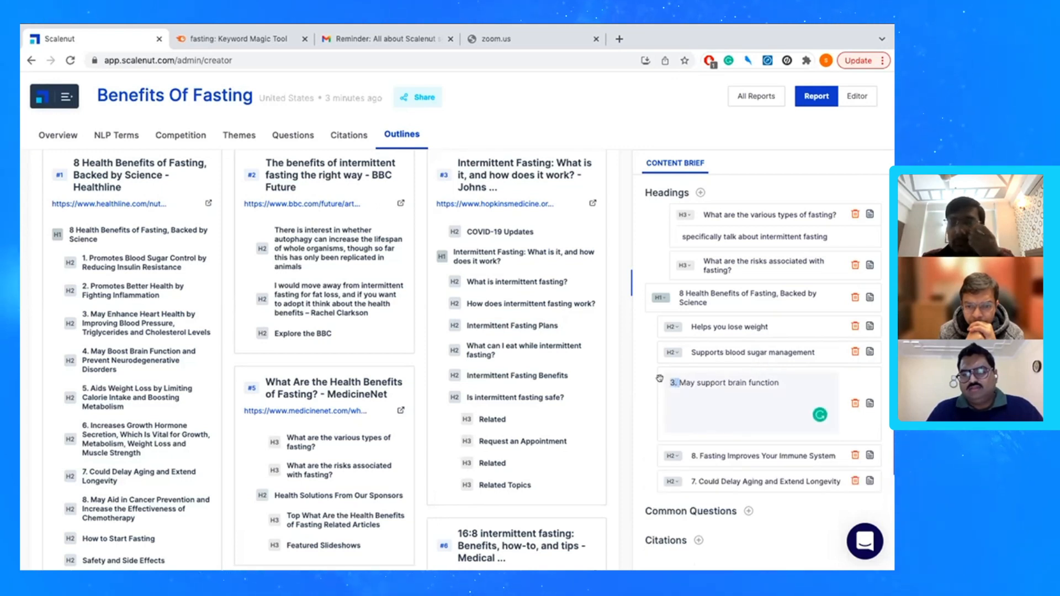
key(BackSpace)
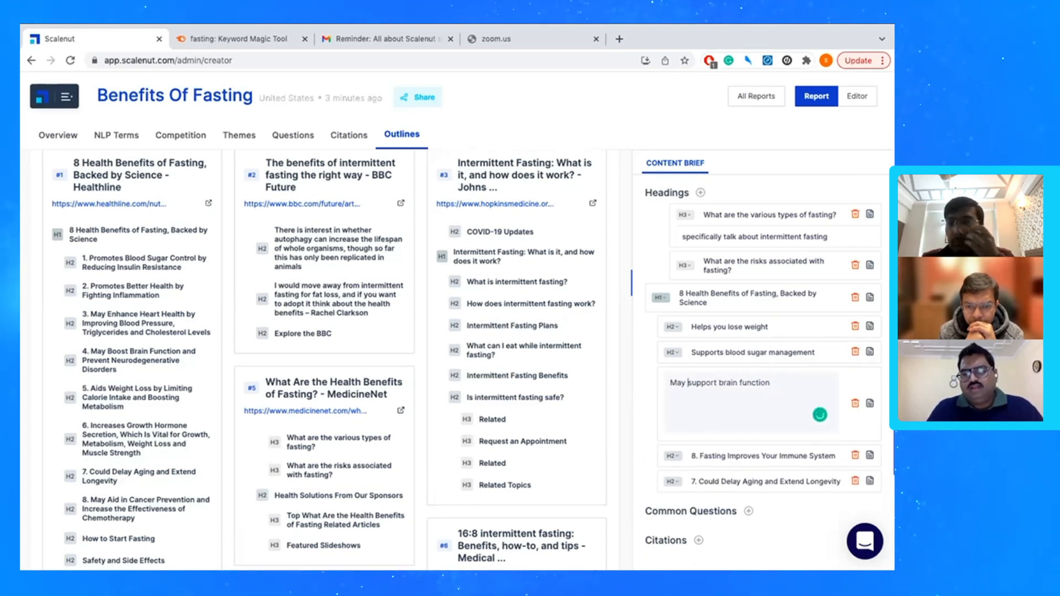
key(BackSpace)
key(BackSpace)
key(BackSpace)
key(BackSpace)
key(Right)
key(BackSpace)
text(S)
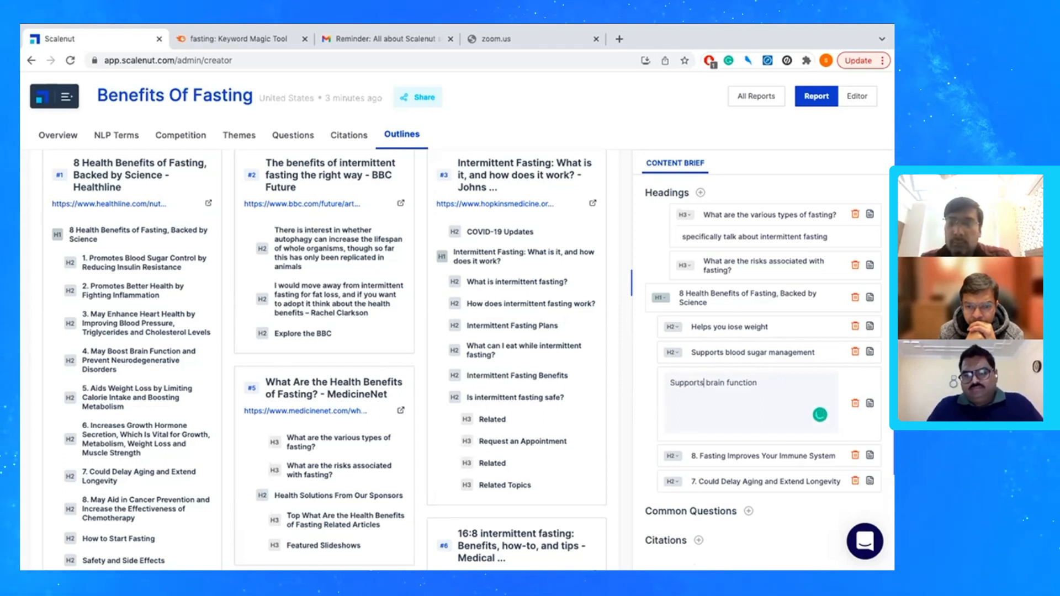
click(649, 505)
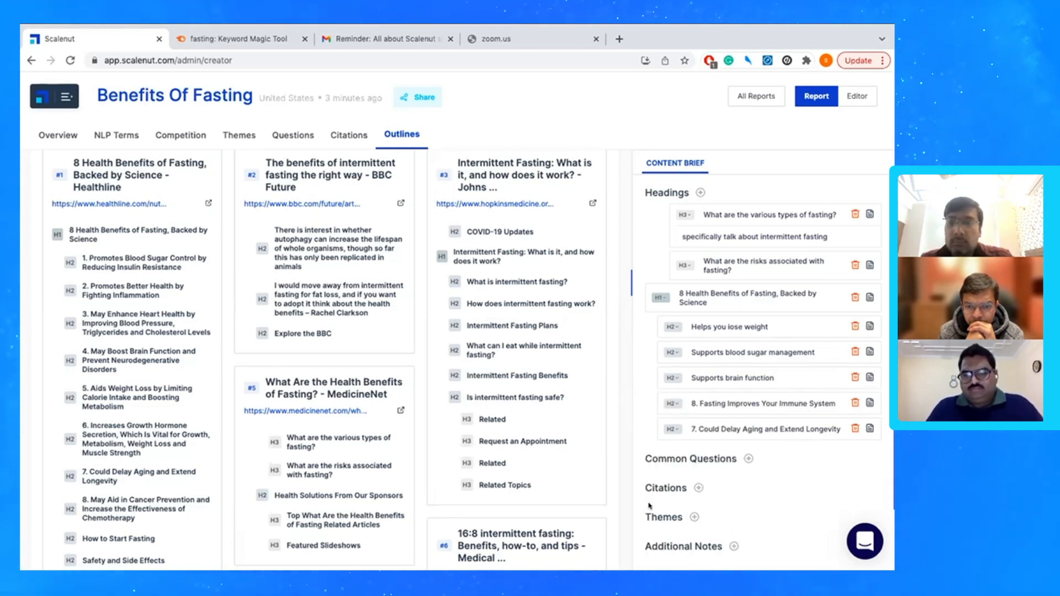
- Shorten the immune system heading in the content brief to "Improves Your Immune System"
click(736, 403)
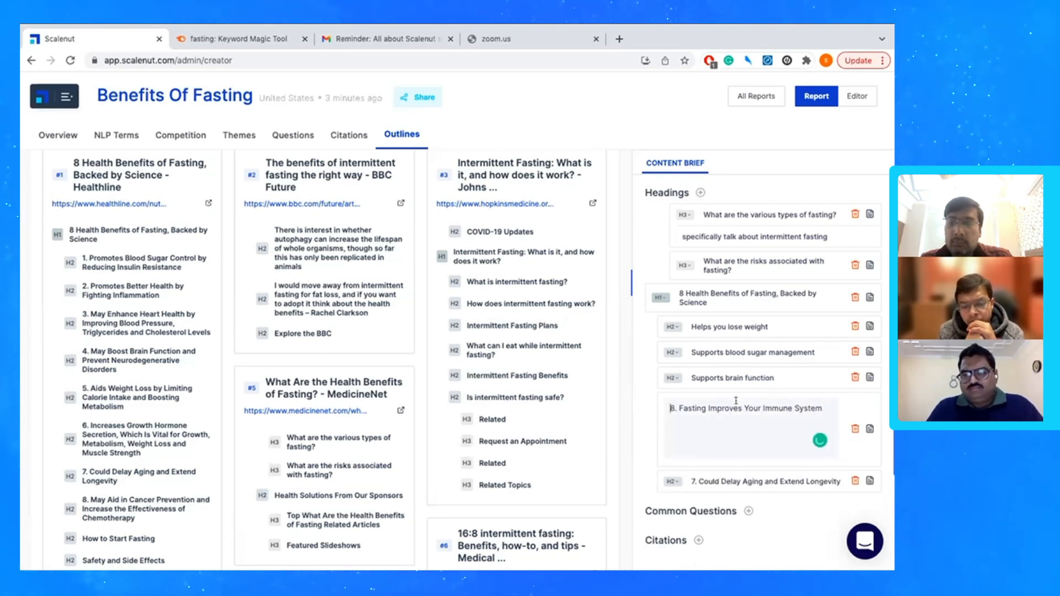
key(shift+Home)
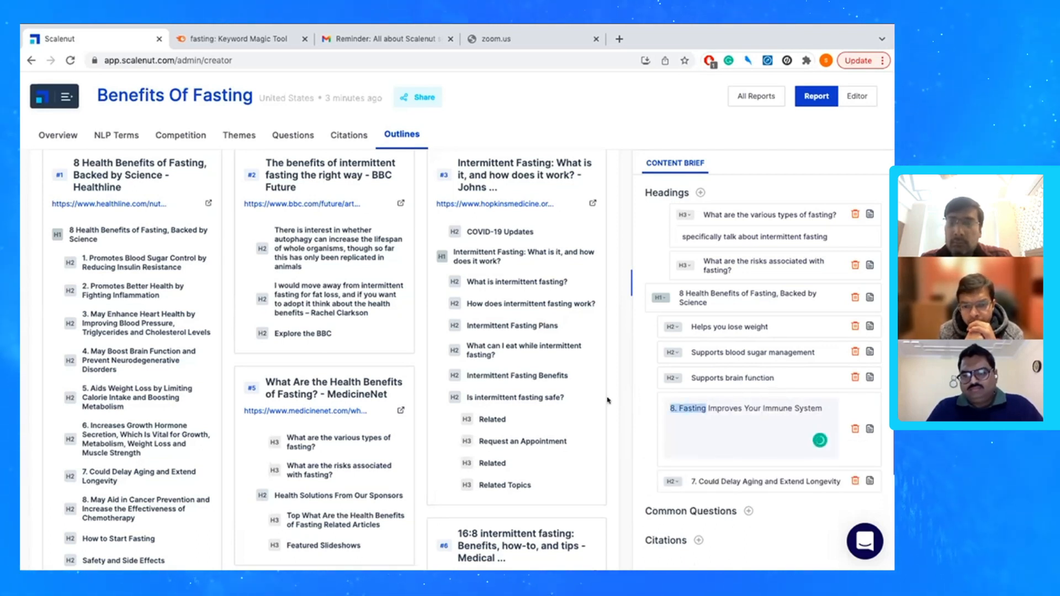
key(BackSpace)
key(Delete)
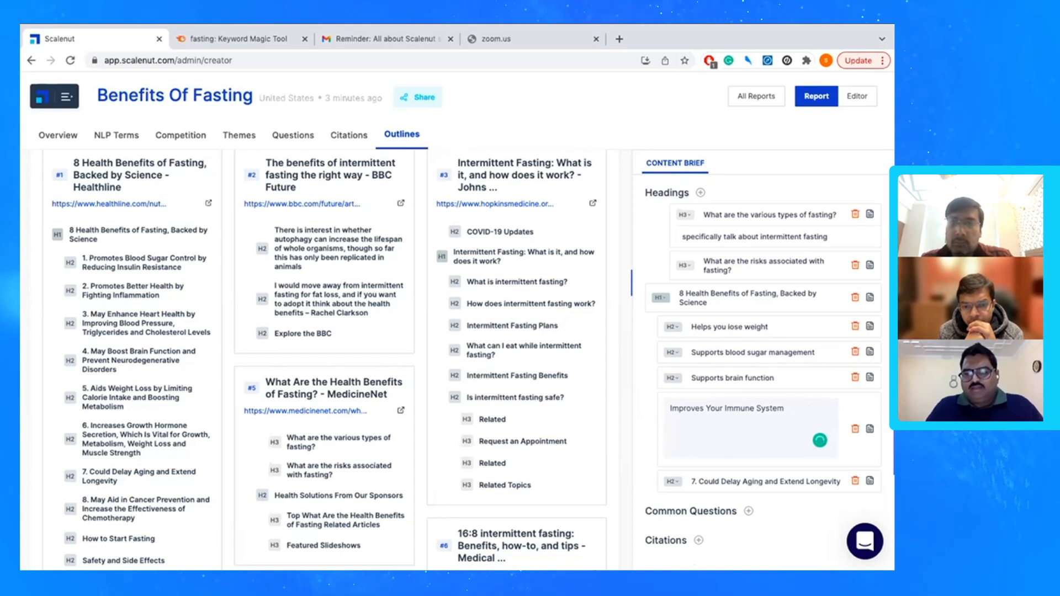
click(638, 438)
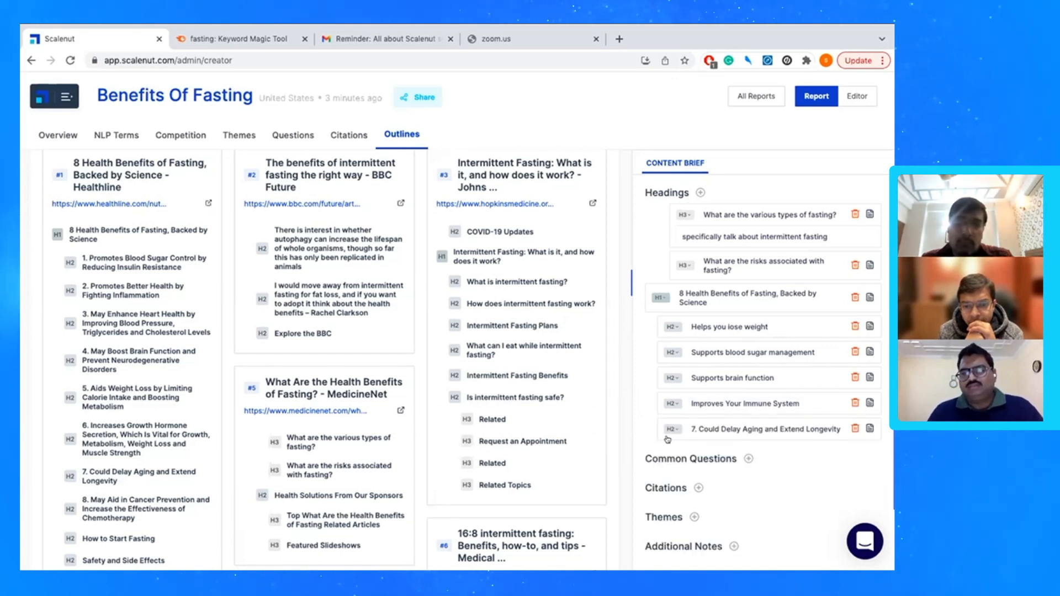
- Reword the longevity heading in the content brief to "Delays Aging and Extend Longevity"
click(738, 429)
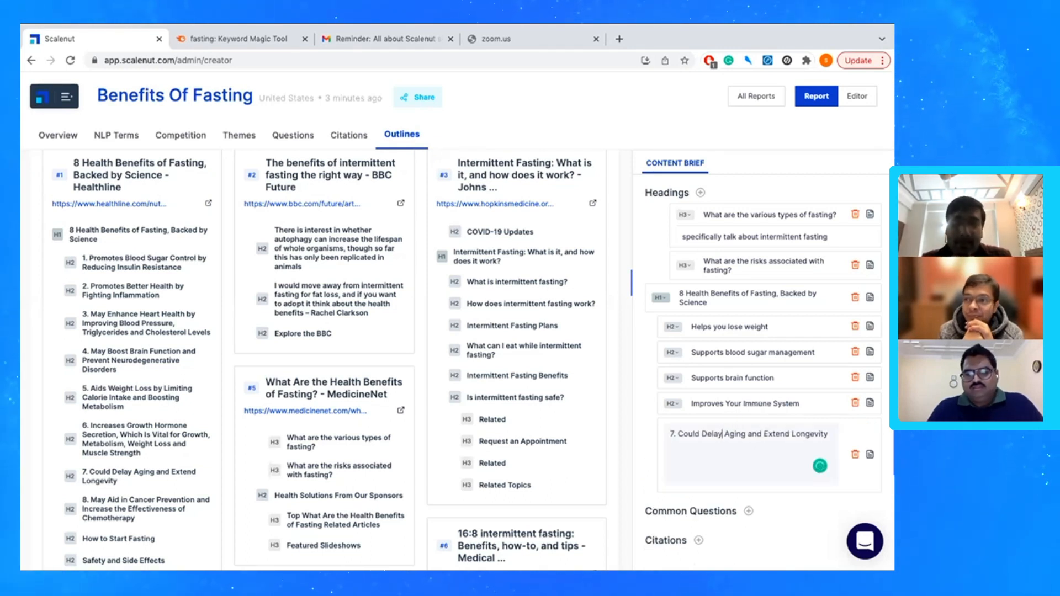
text(s)
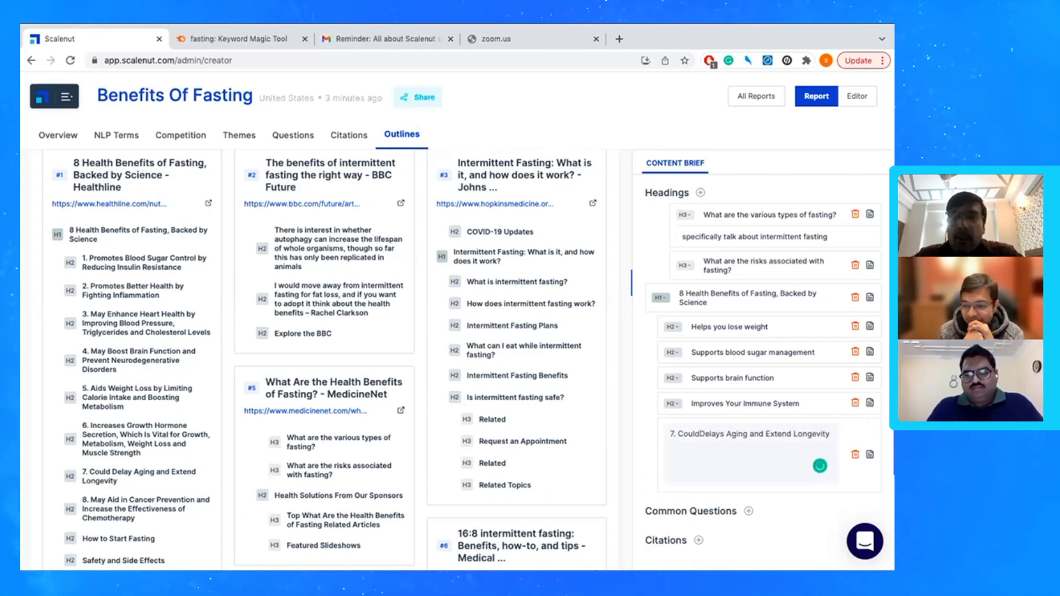
key(BackSpace)
key(BackSpace)
key(BackSpace)
key(BackSpace)
key(BackSpace)
key(BackSpace)
key(BackSpace)
key(BackSpace)
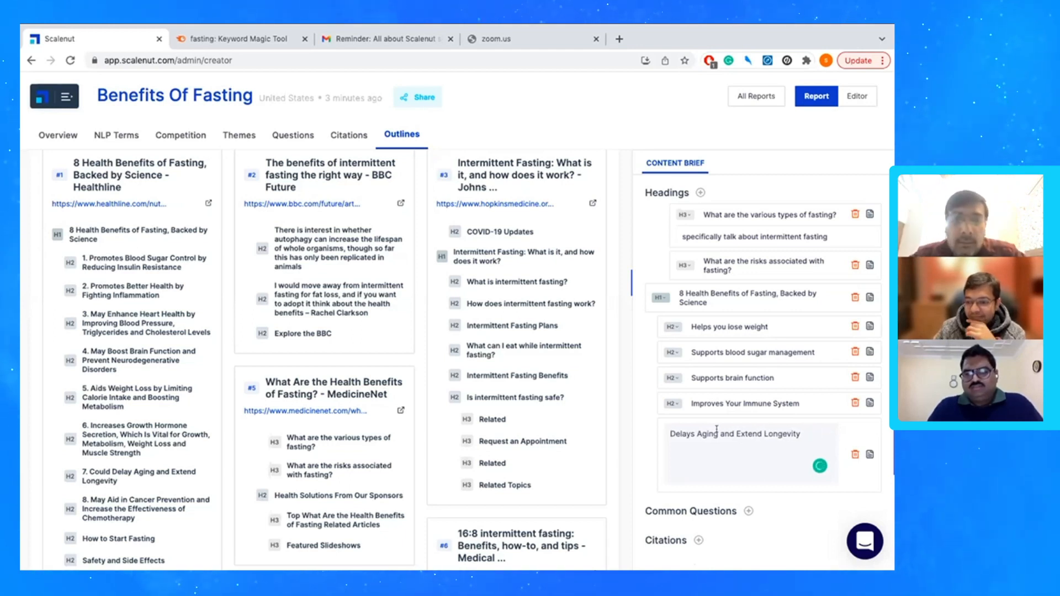
click(635, 471)
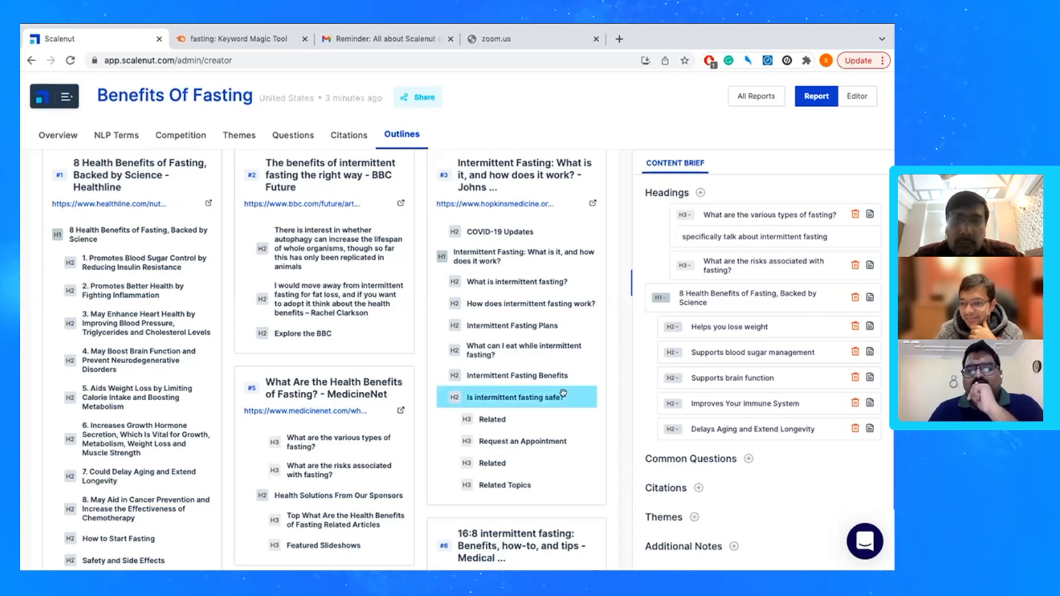
- Add "Is there any risk involved in fasting?" from the report's full list of common questions to the content brief
scroll(621, 399, up, 1)
scroll(627, 390, up, 1)
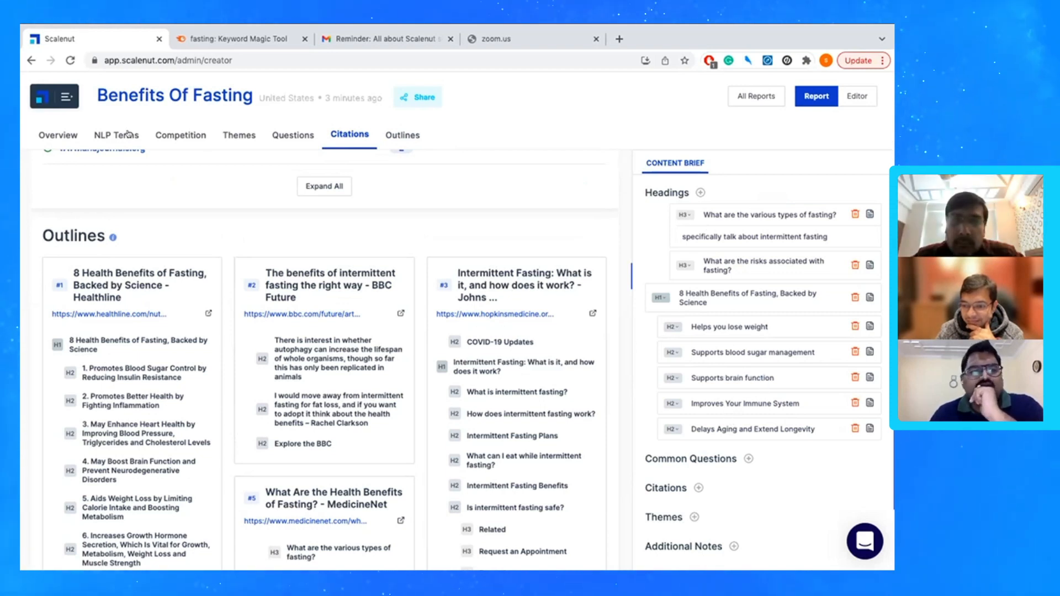
click(58, 136)
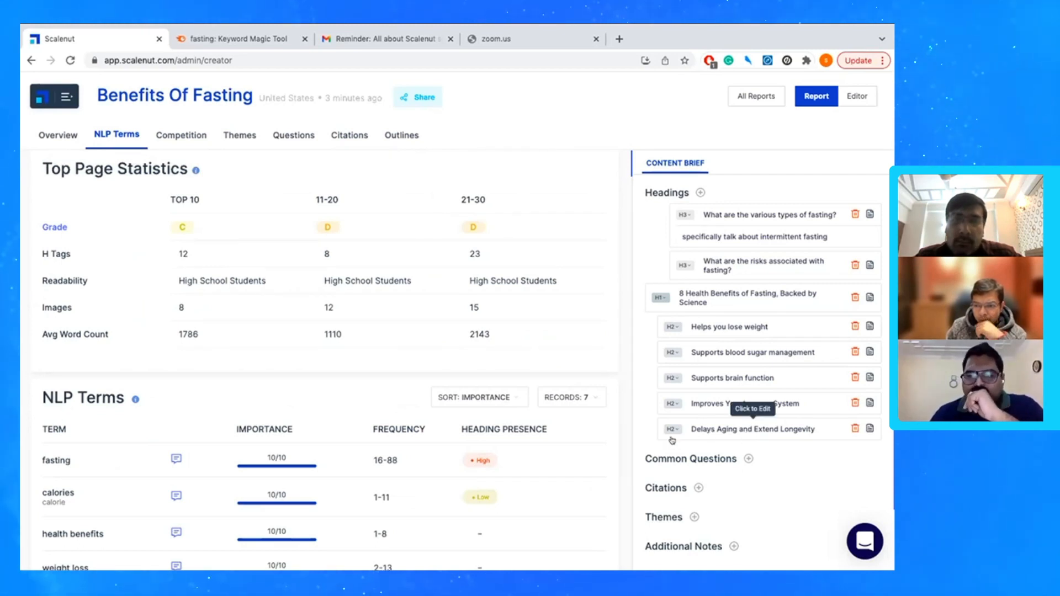
scroll(329, 463, down, 15)
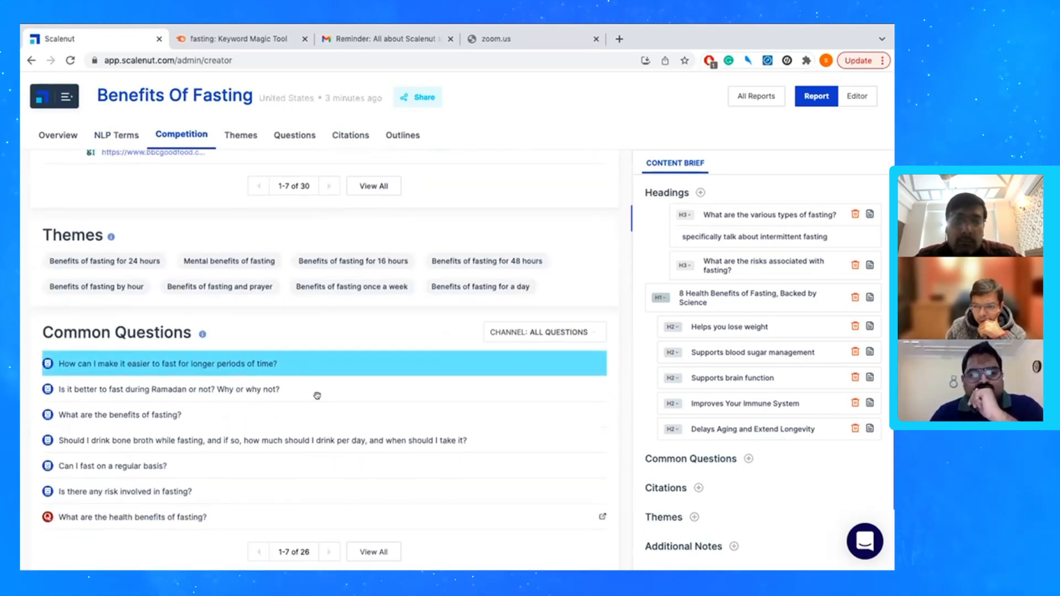
click(372, 551)
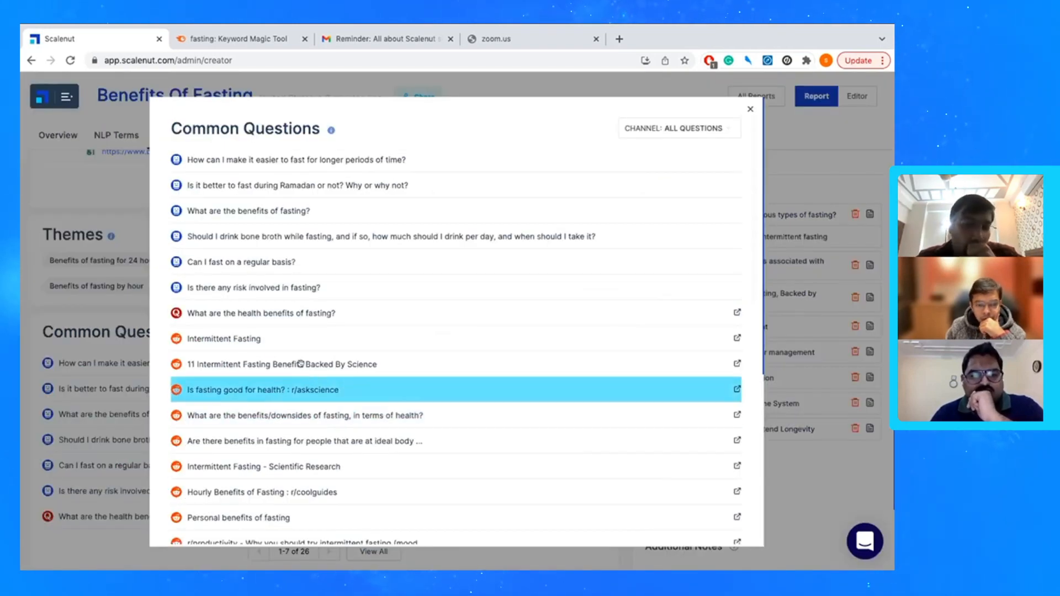
click(289, 281)
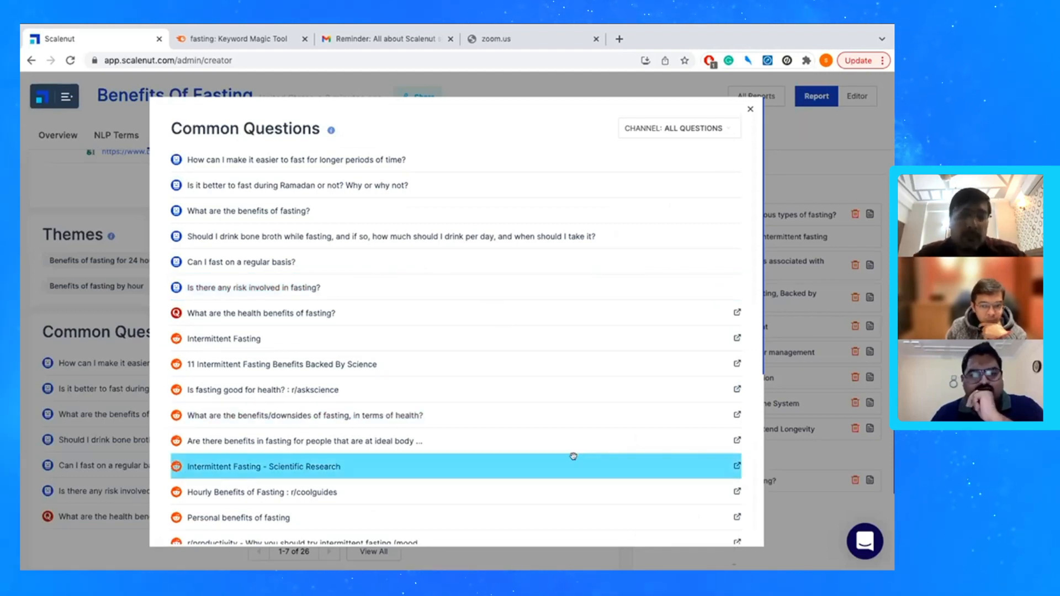
- Add the questions "How long should I fast for?" and "How can I make it easier to fast for longer periods of time?" to the content brief
scroll(573, 456, down, 5)
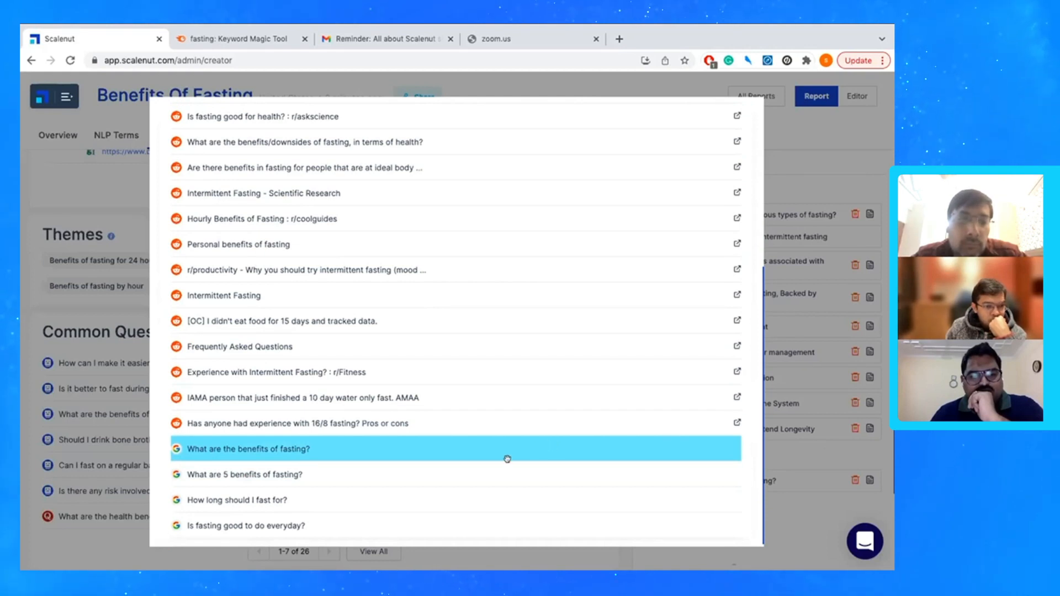
click(468, 492)
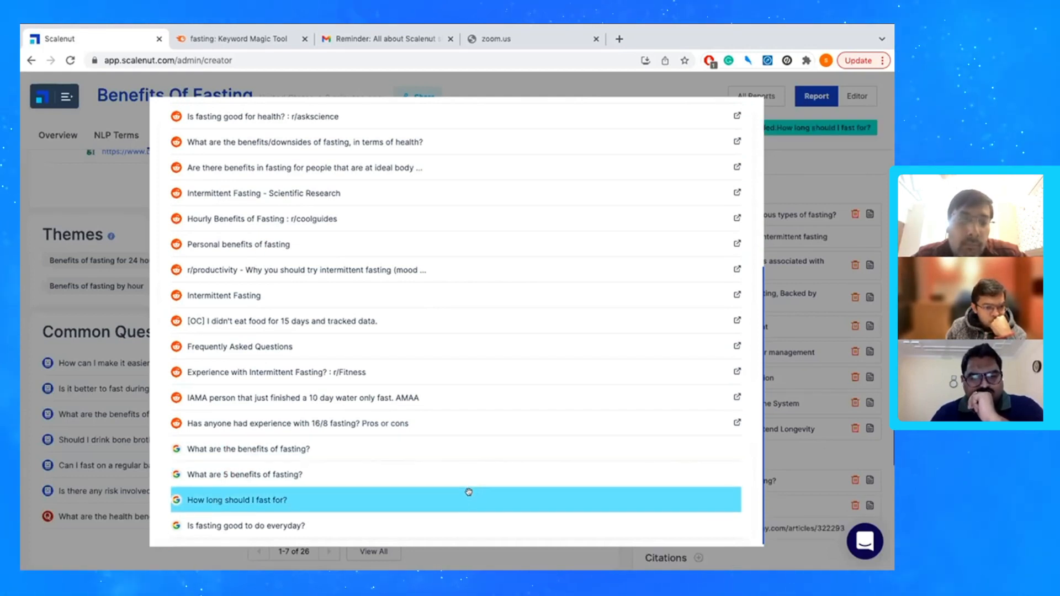
scroll(467, 401, up, 5)
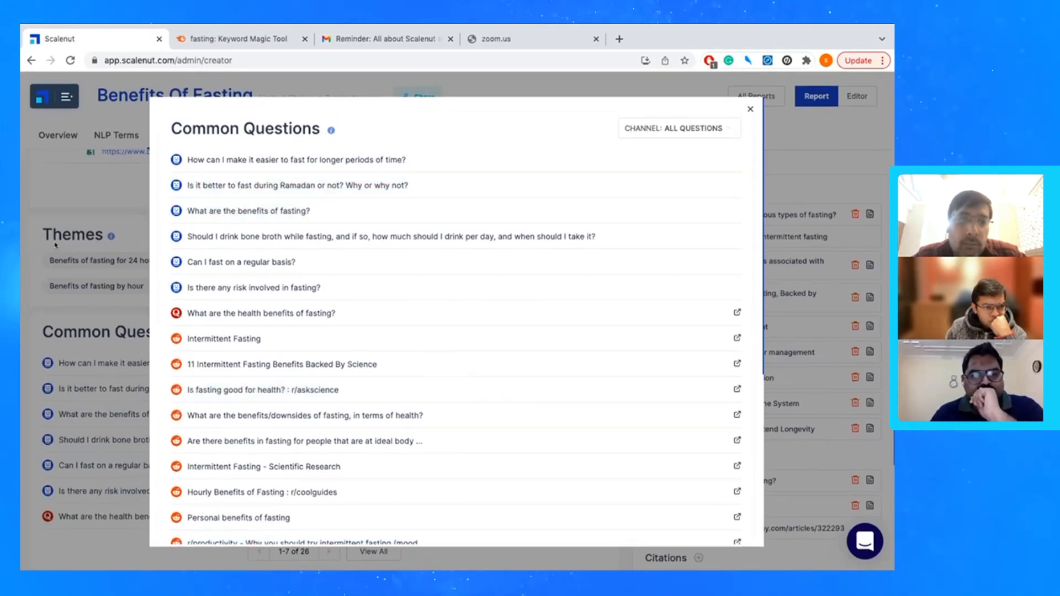
click(332, 156)
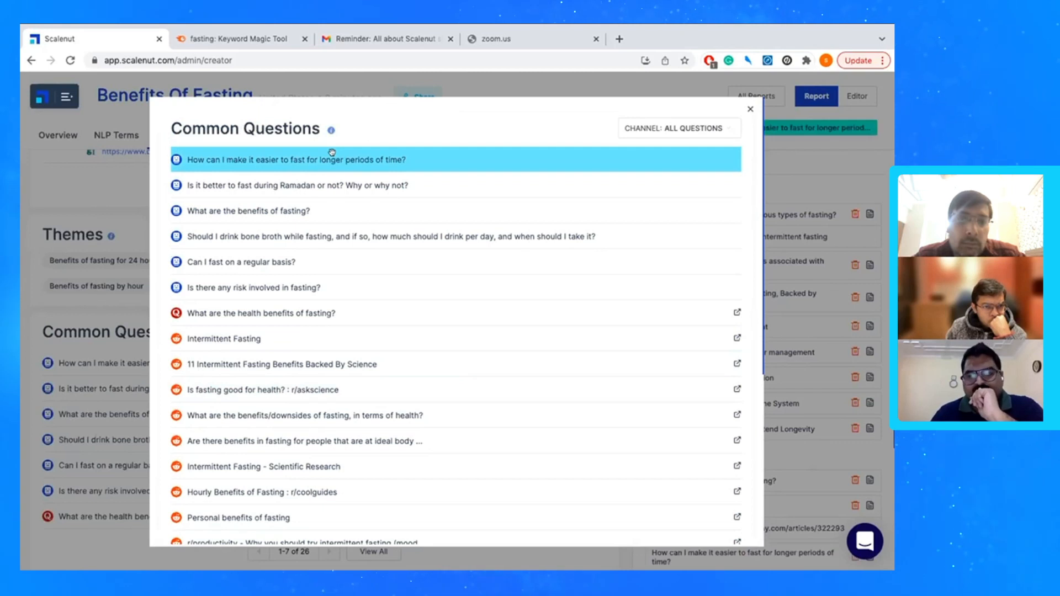
click(21, 360)
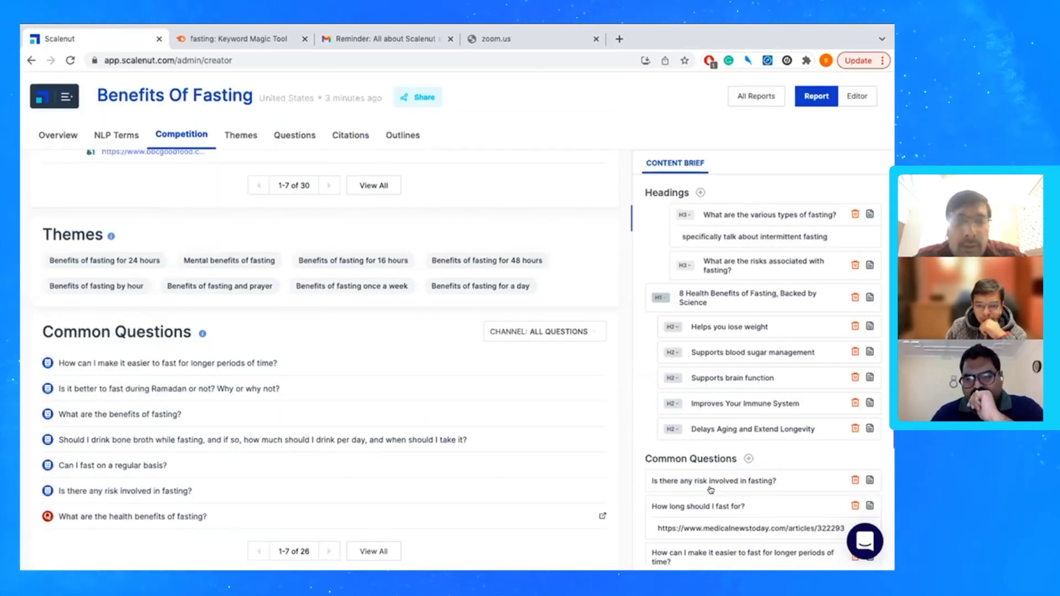
- Add the themes "Benefits of fasting for 16 hours", "Benefits of fasting for 24 hours" and "Benefits of fasting for 48 hours" to the content brief
scroll(704, 478, down, 2)
scroll(711, 490, down, 1)
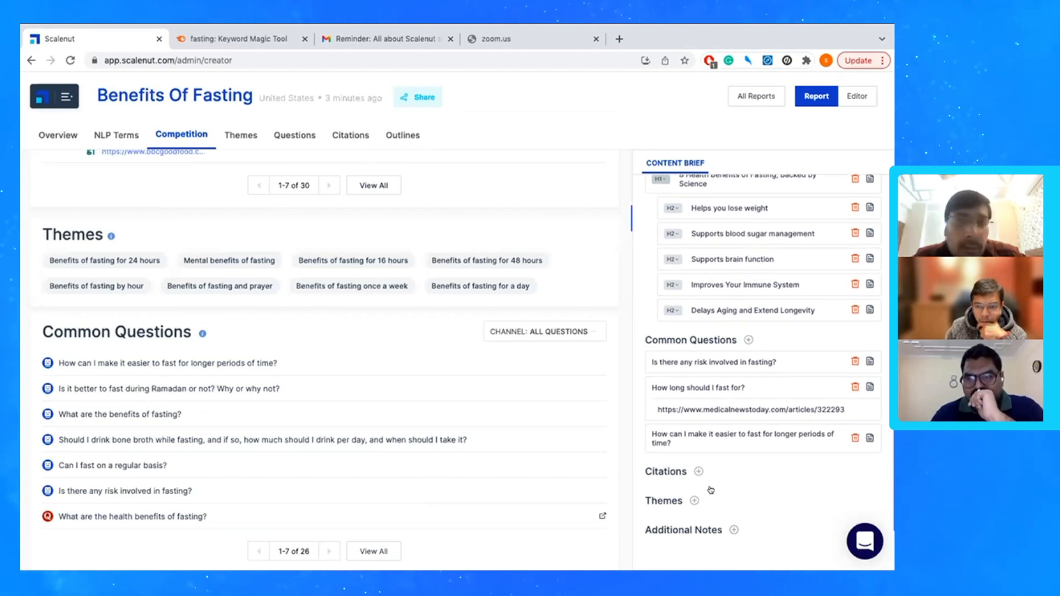
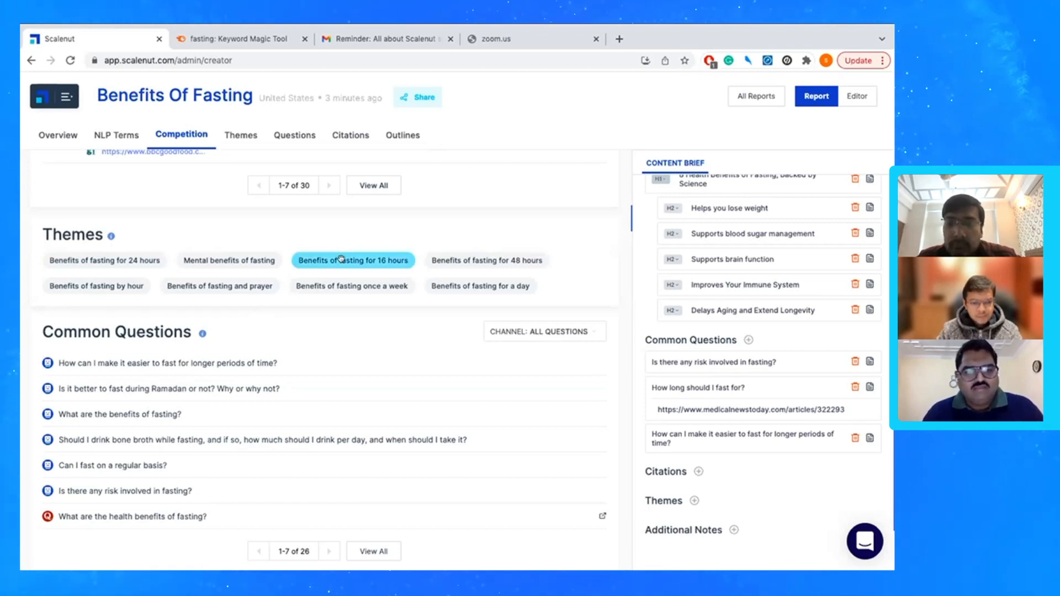
click(390, 257)
click(127, 259)
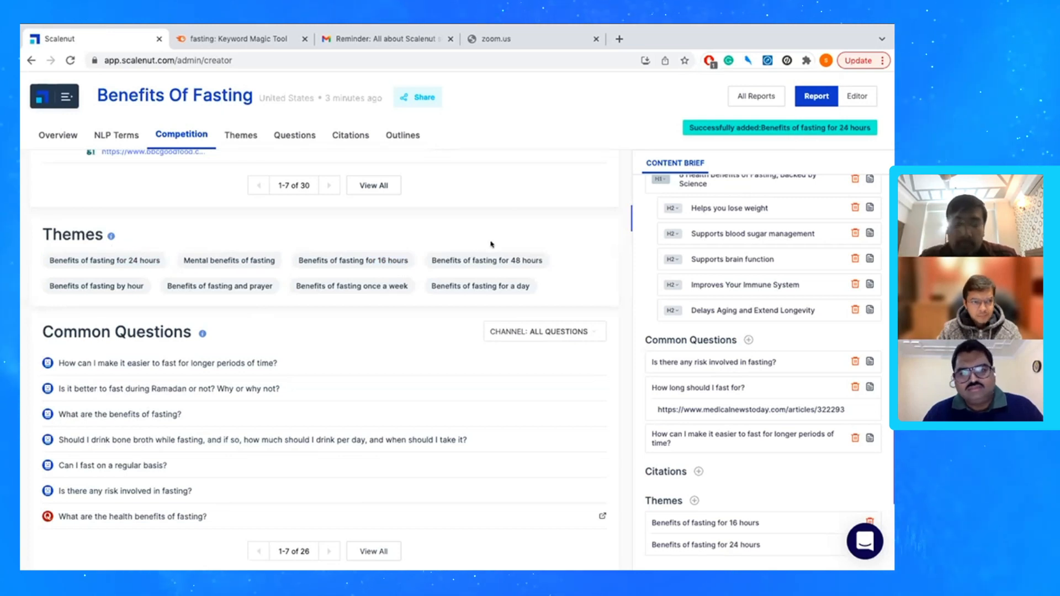
click(486, 258)
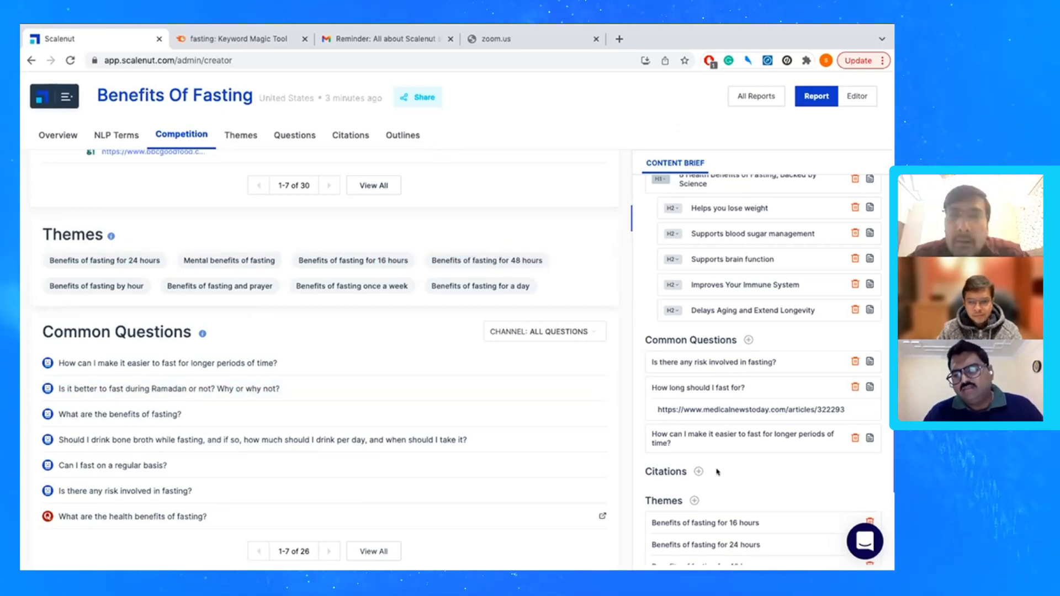
scroll(723, 481, down, 2)
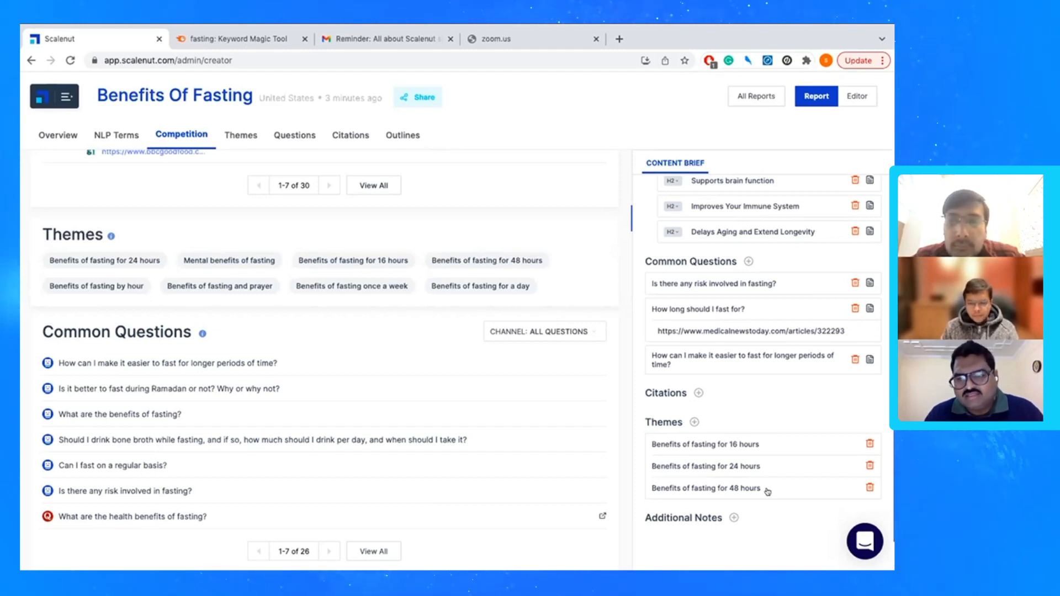
scroll(447, 362, up, 7)
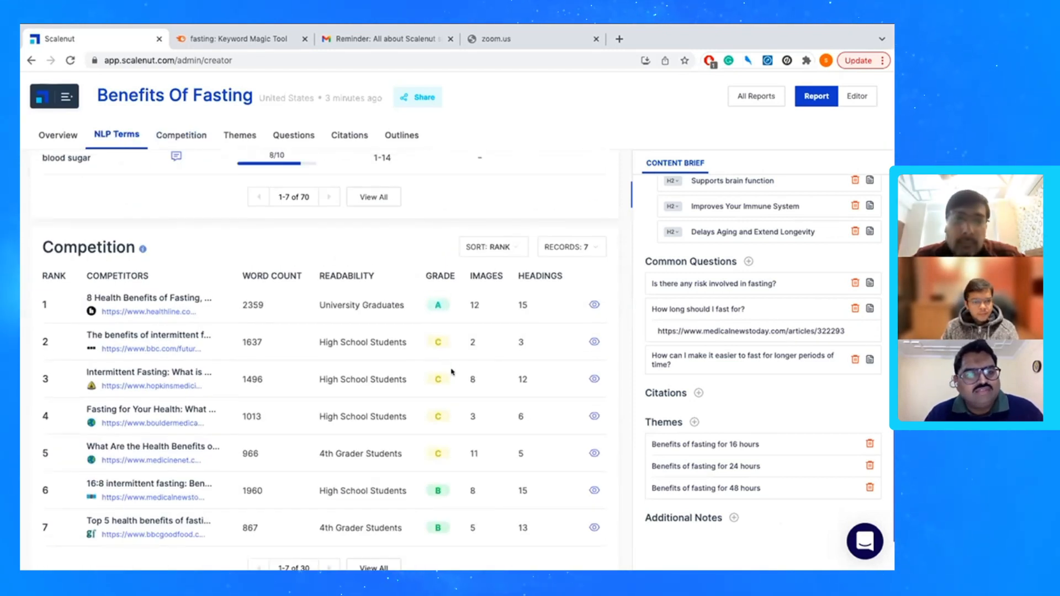
scroll(452, 372, up, 4)
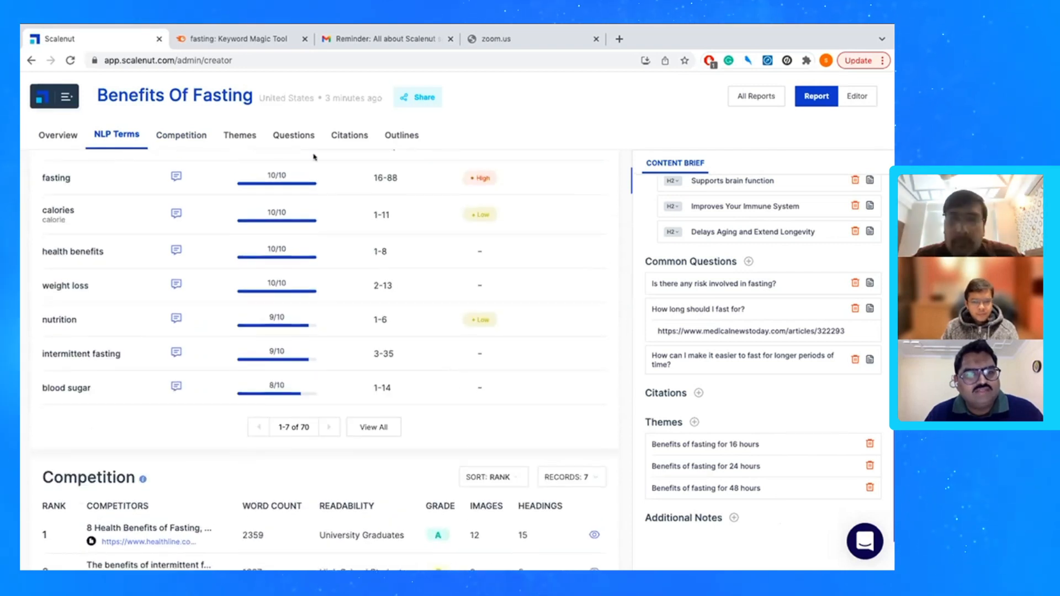
click(348, 135)
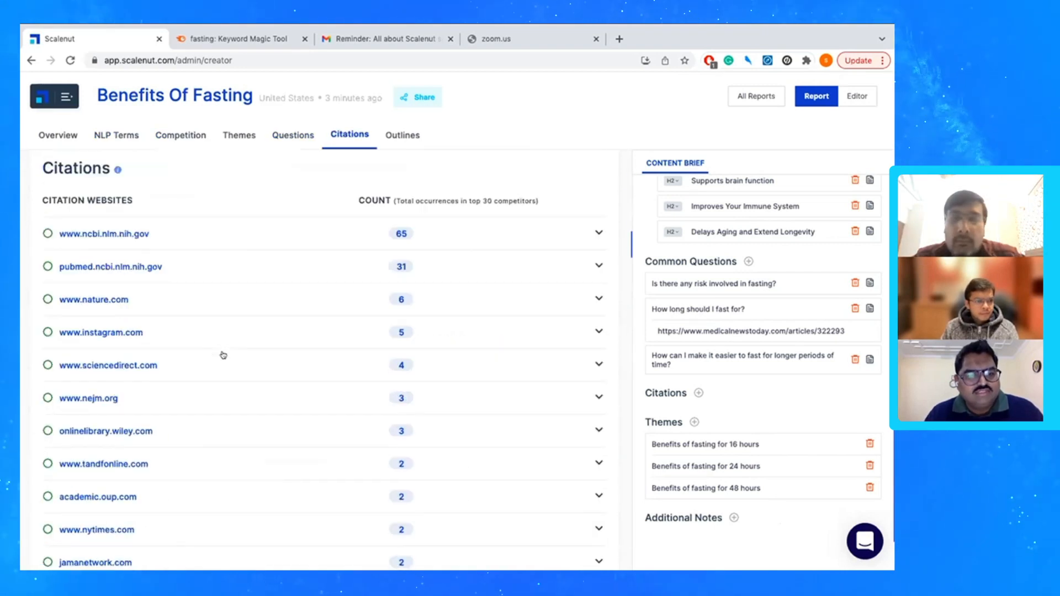
click(230, 238)
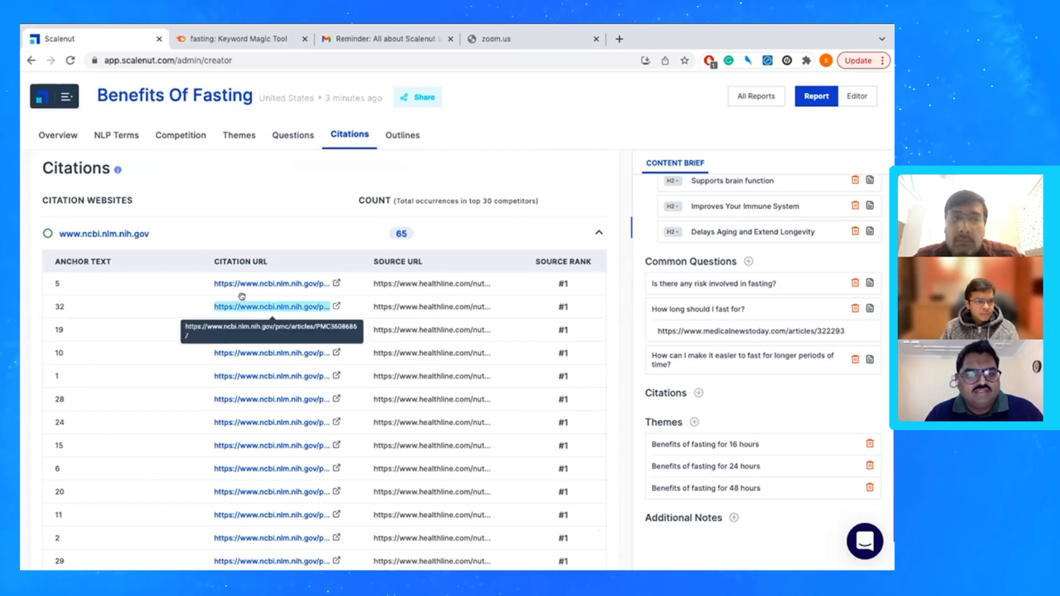
triple_click(284, 282)
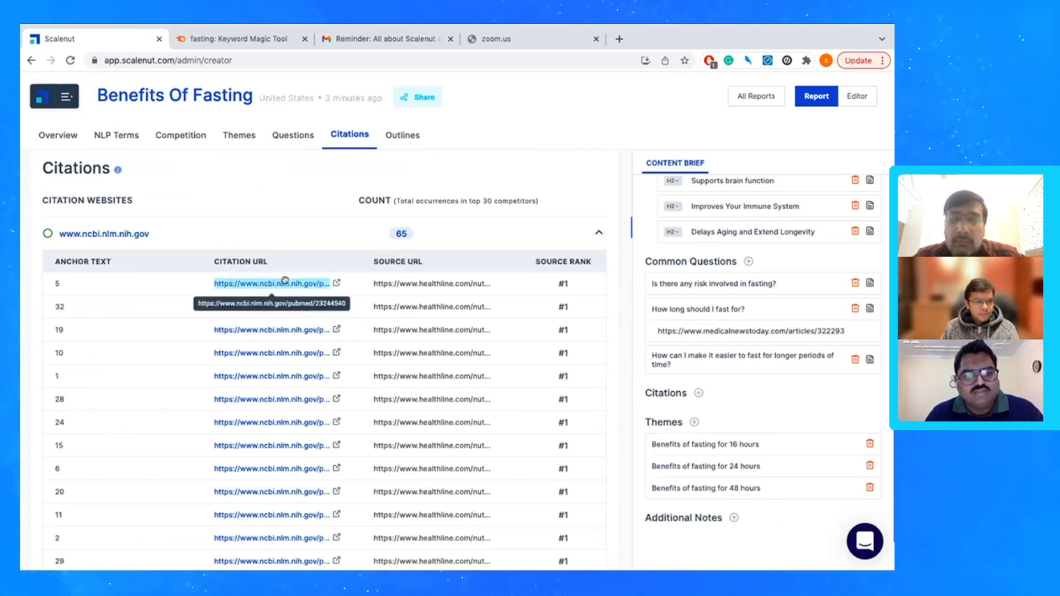
click(304, 297)
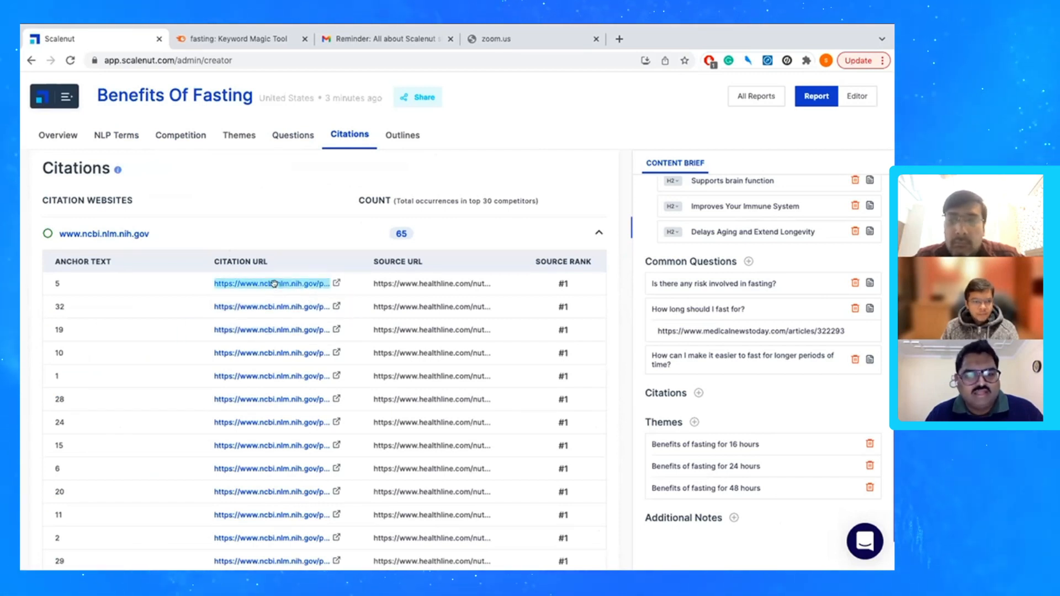
click(274, 307)
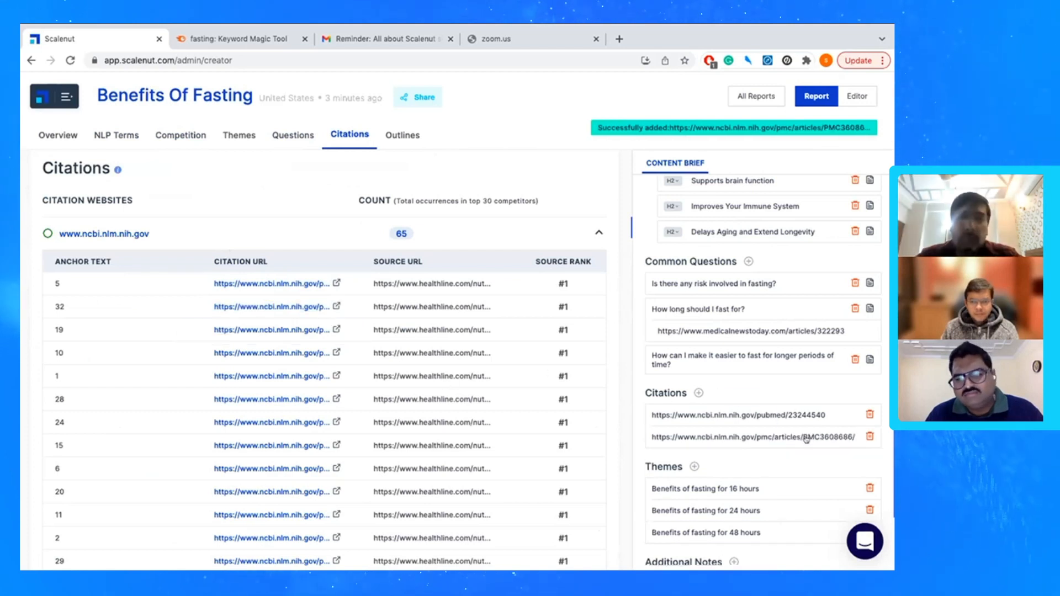
- Review the completed content brief and switch from the report to the article editor
scroll(758, 277, up, 4)
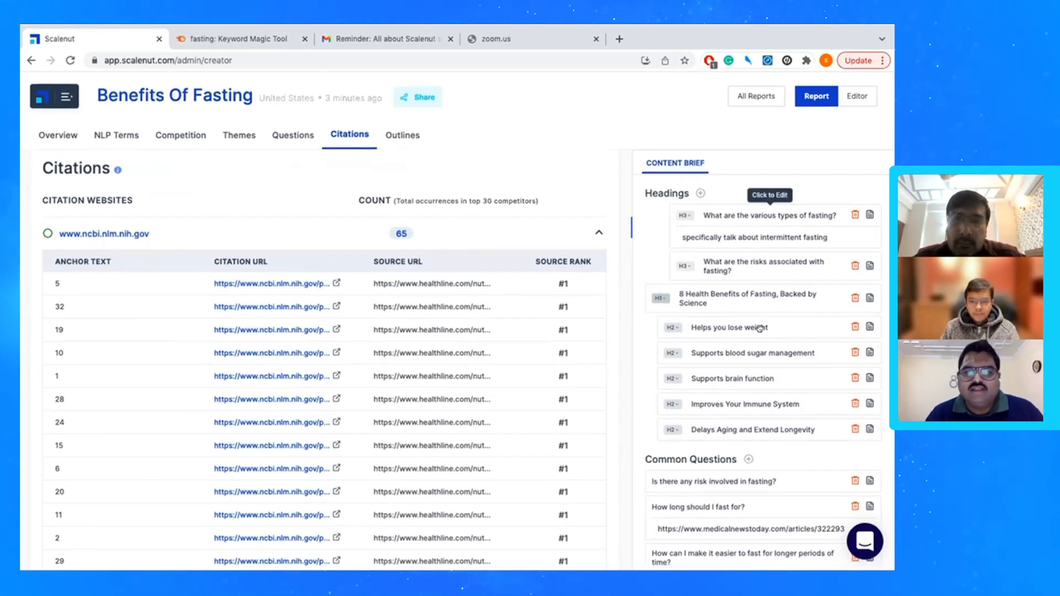
scroll(766, 501, down, 1)
scroll(766, 501, down, 2)
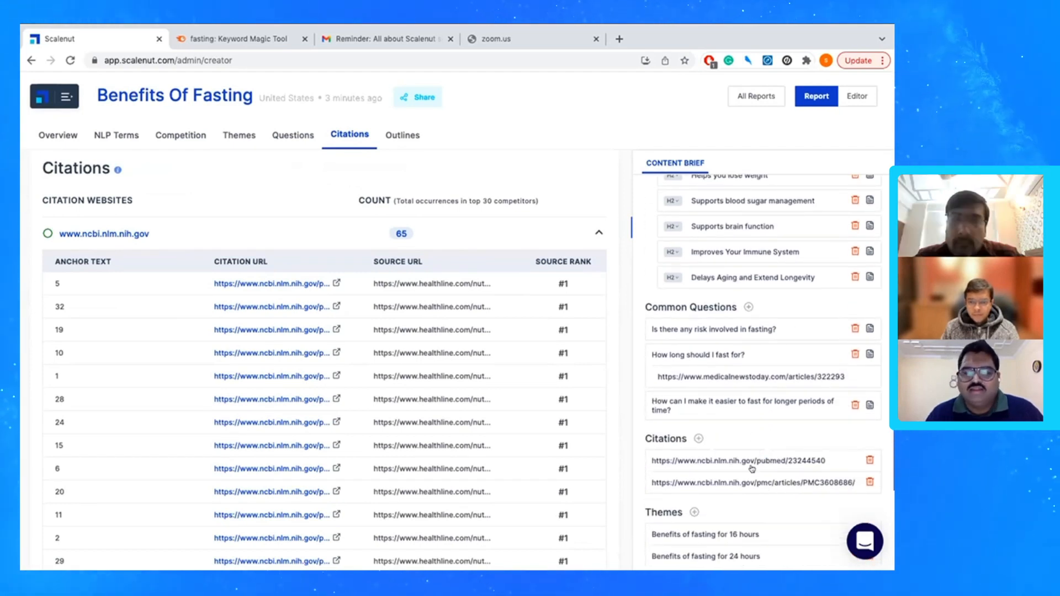
scroll(759, 388, down, 3)
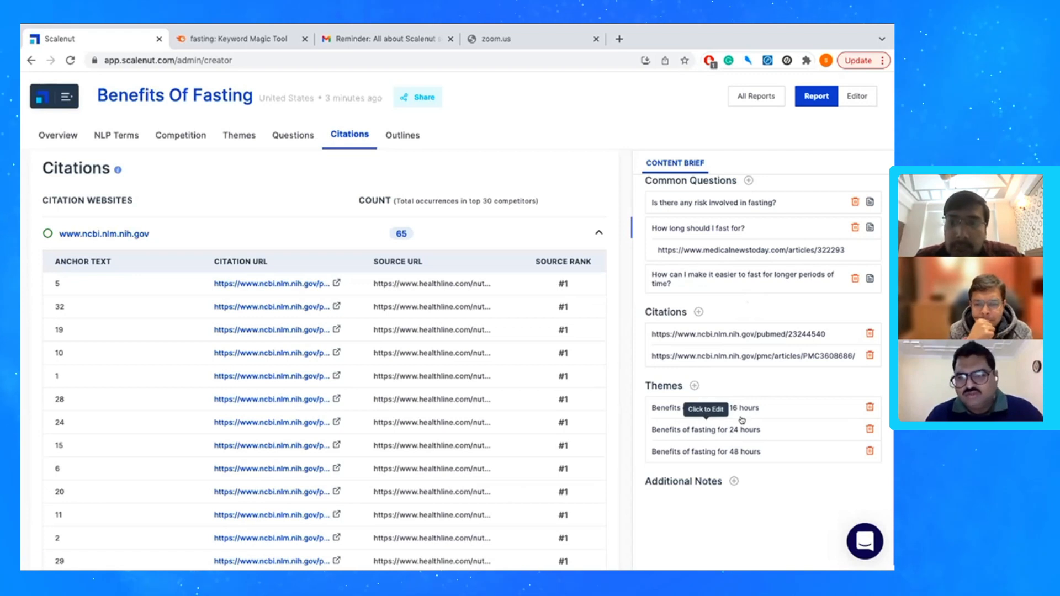
click(851, 100)
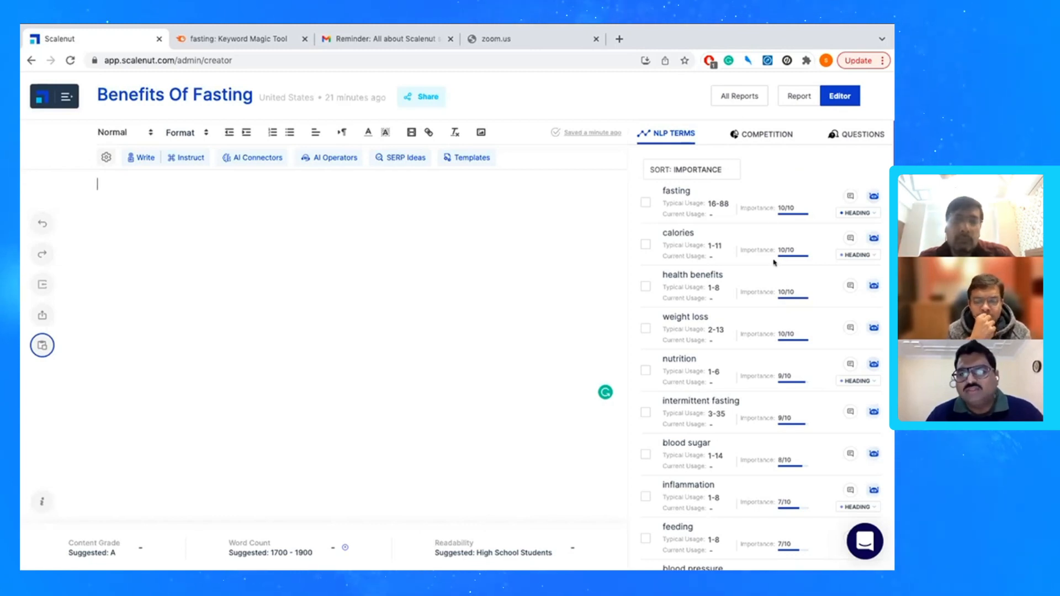
mouse_move(744, 29)
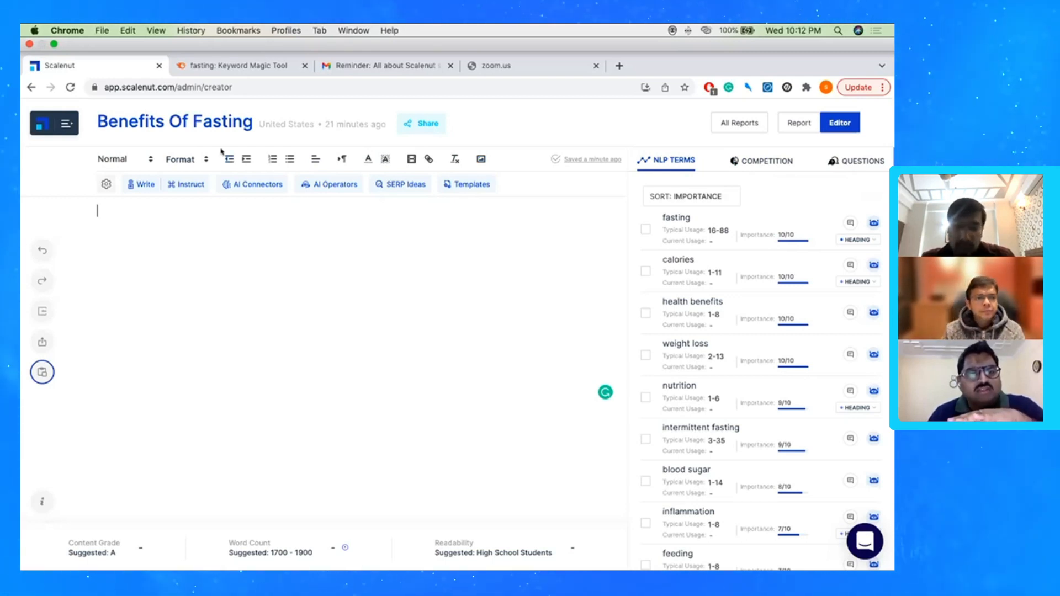
- Set the AI writer's output length to Long and its creativity to Medium
click(205, 160)
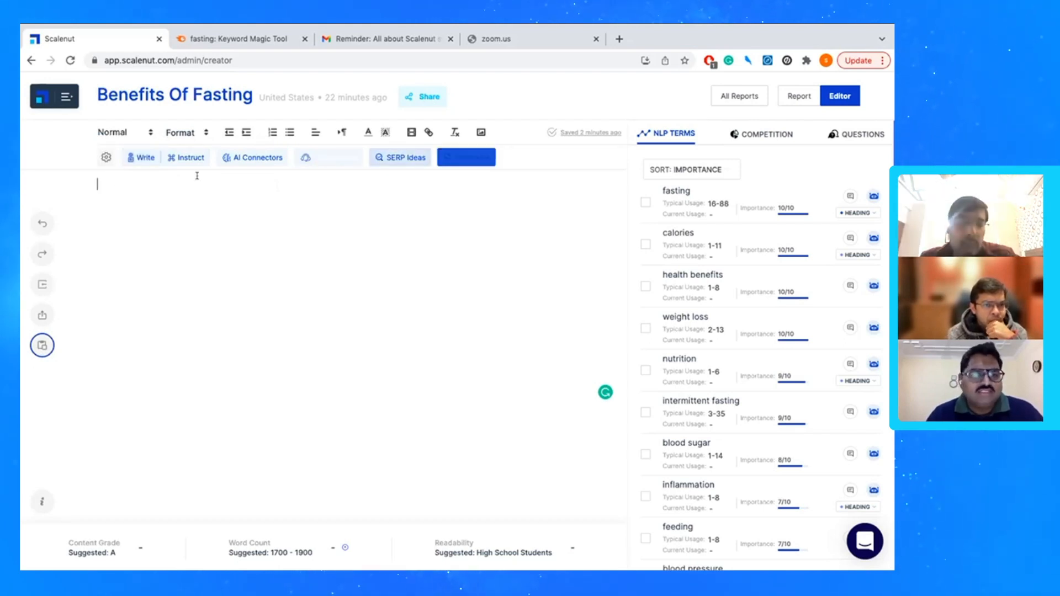
click(104, 158)
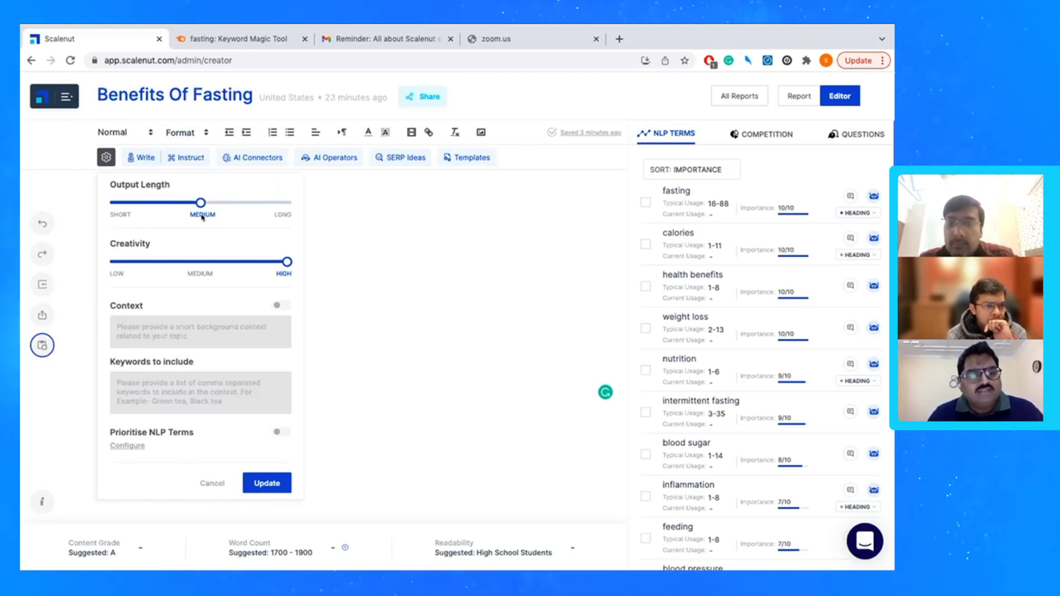
click(283, 201)
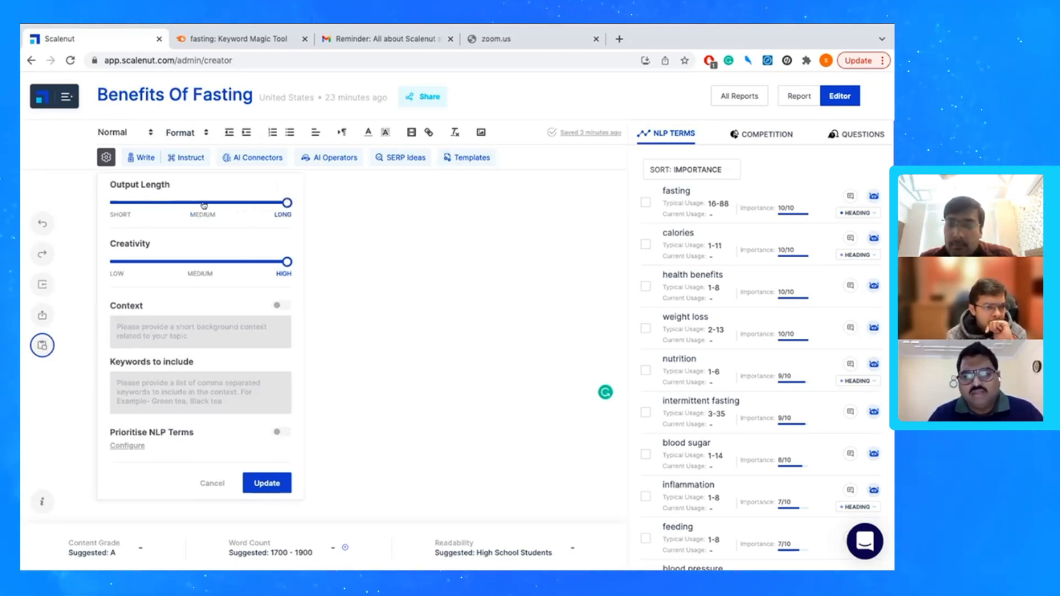
click(202, 263)
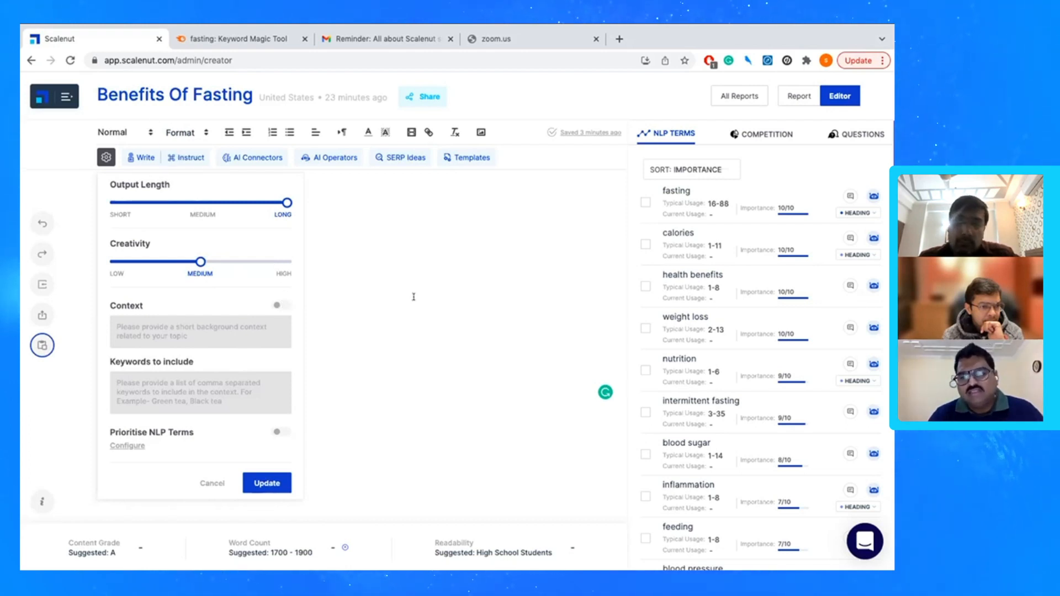
- Enable the AI writer's context, enter "talk about weight loss" as the background, and save the settings
click(282, 308)
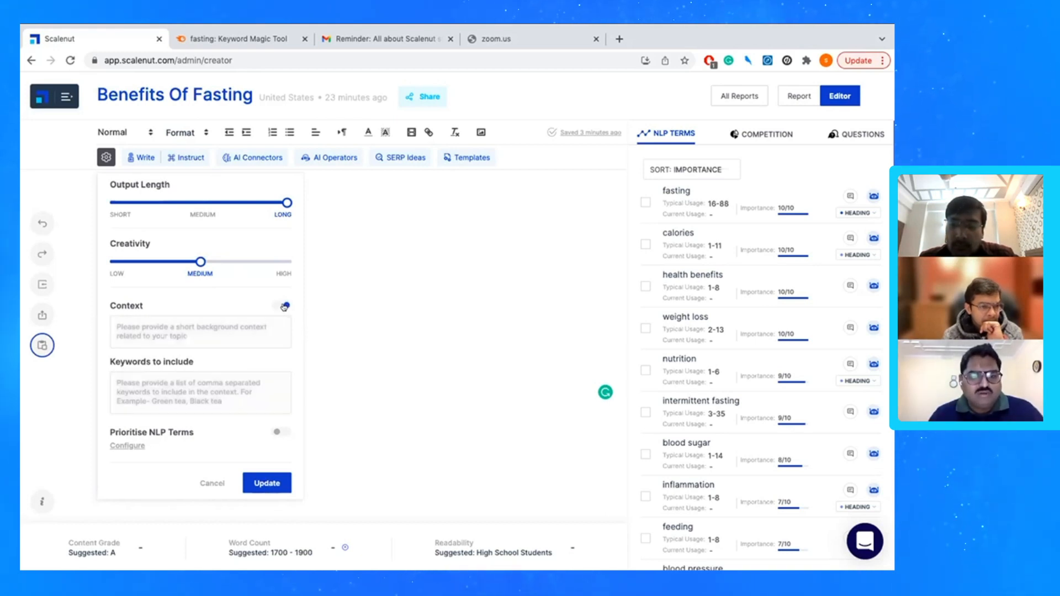
click(180, 326)
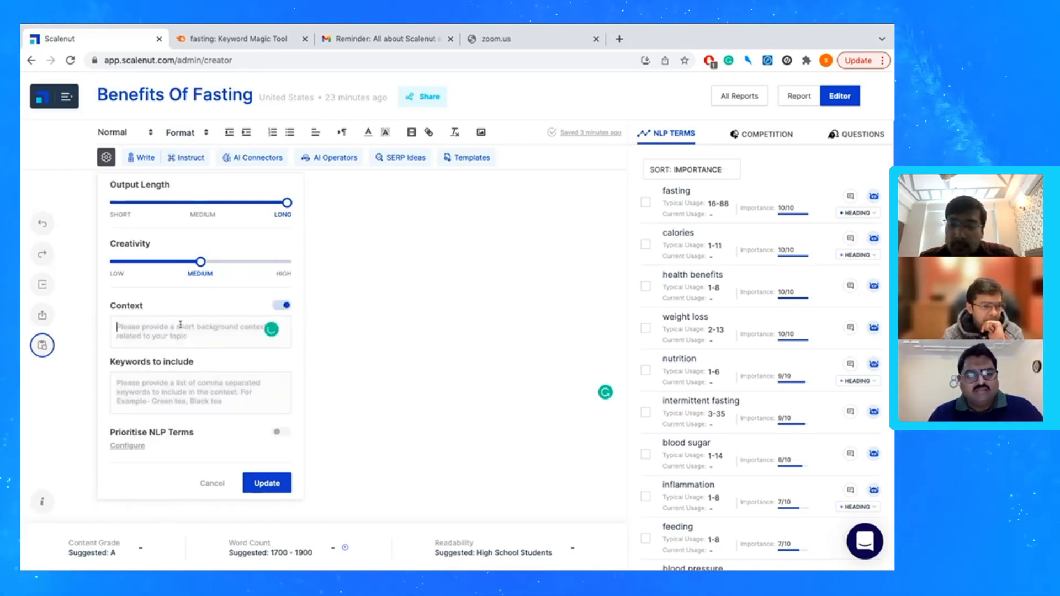
text(spec)
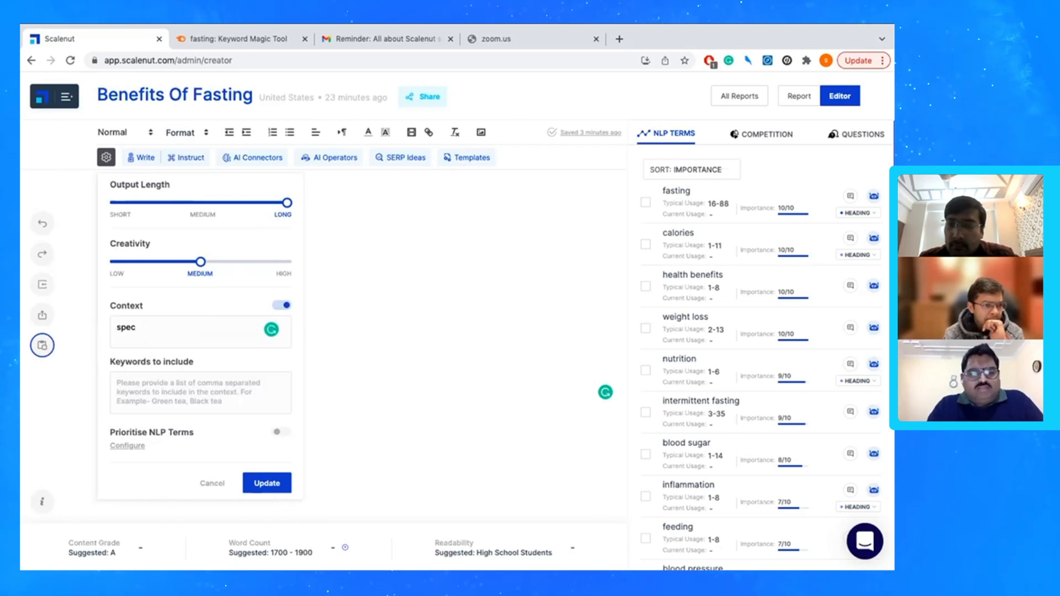
key(BackSpace)
key(BackSpace)
key(BackSpace)
text(talk)
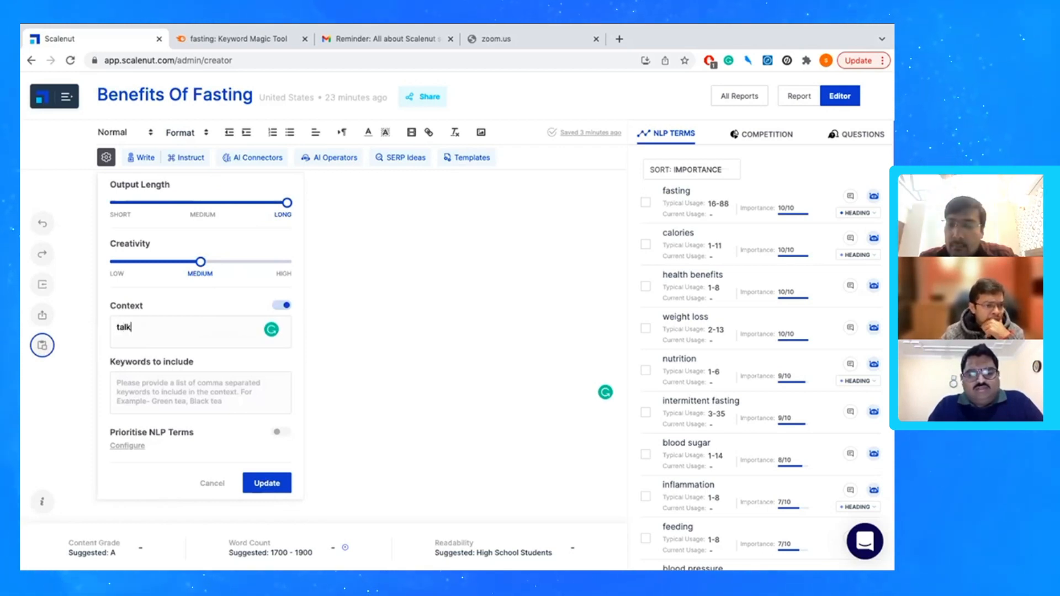
text( about wei)
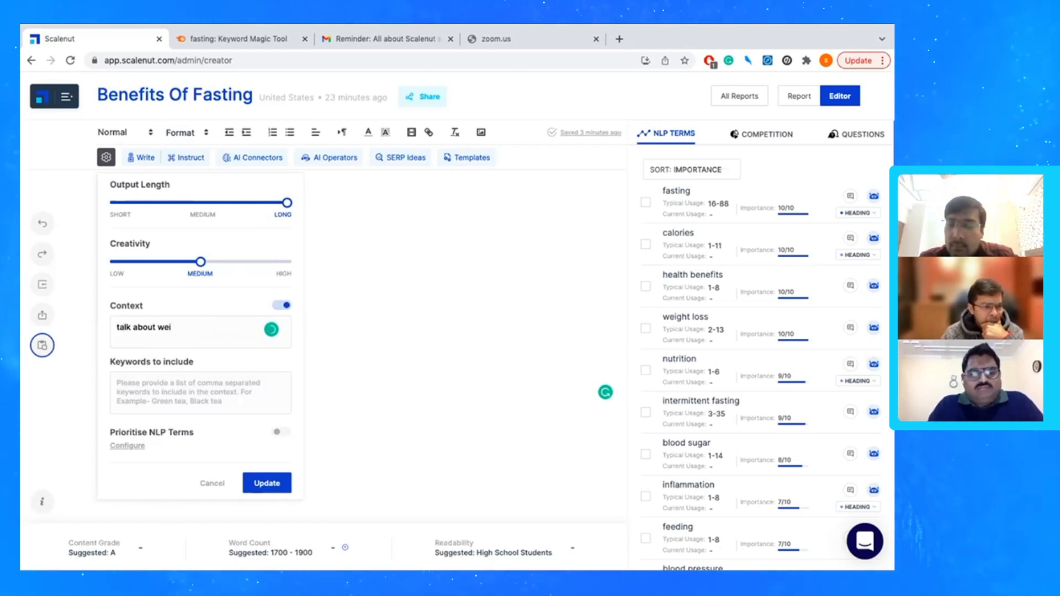
text(ght loss)
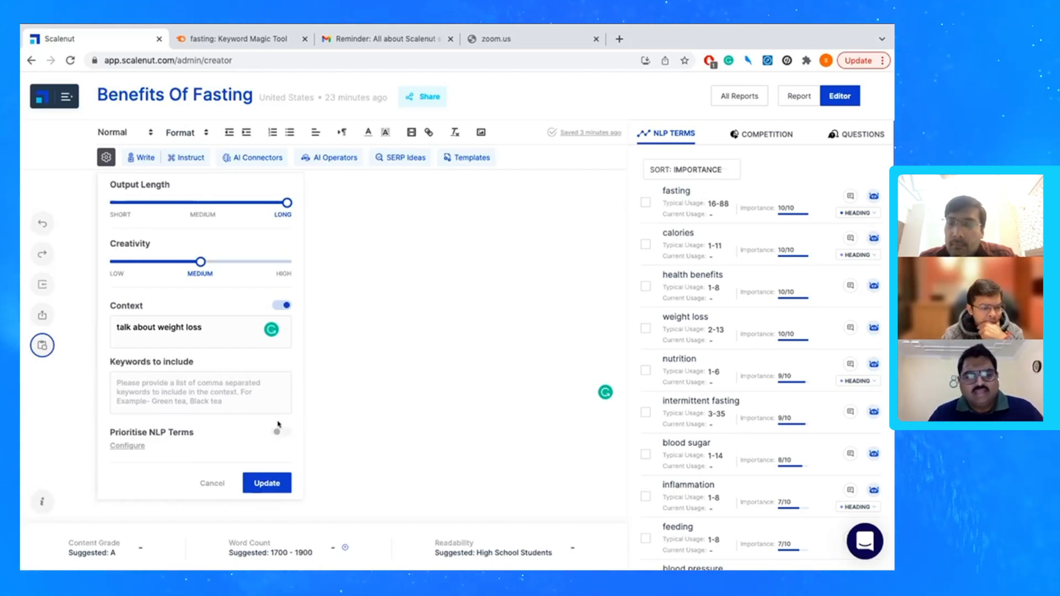
click(268, 482)
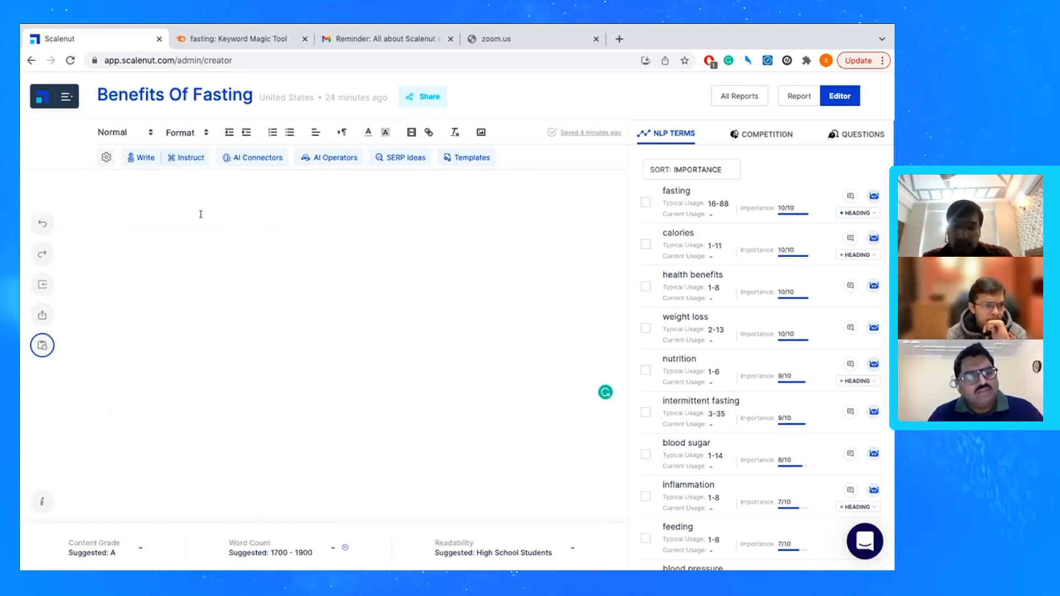
- Look over the editor's AI writing tools and browse the available content templates
click(176, 159)
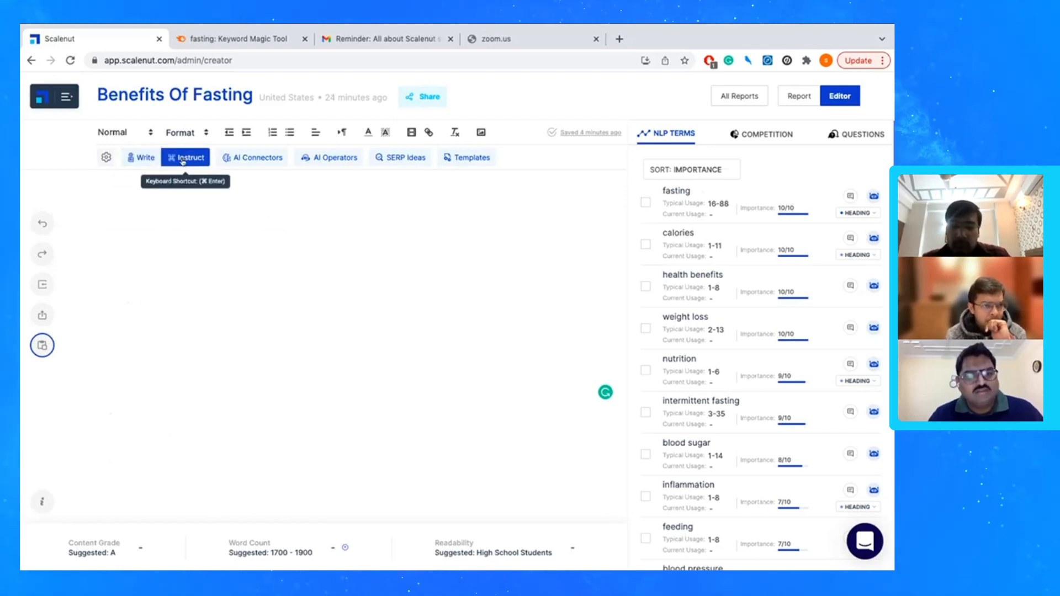
click(270, 161)
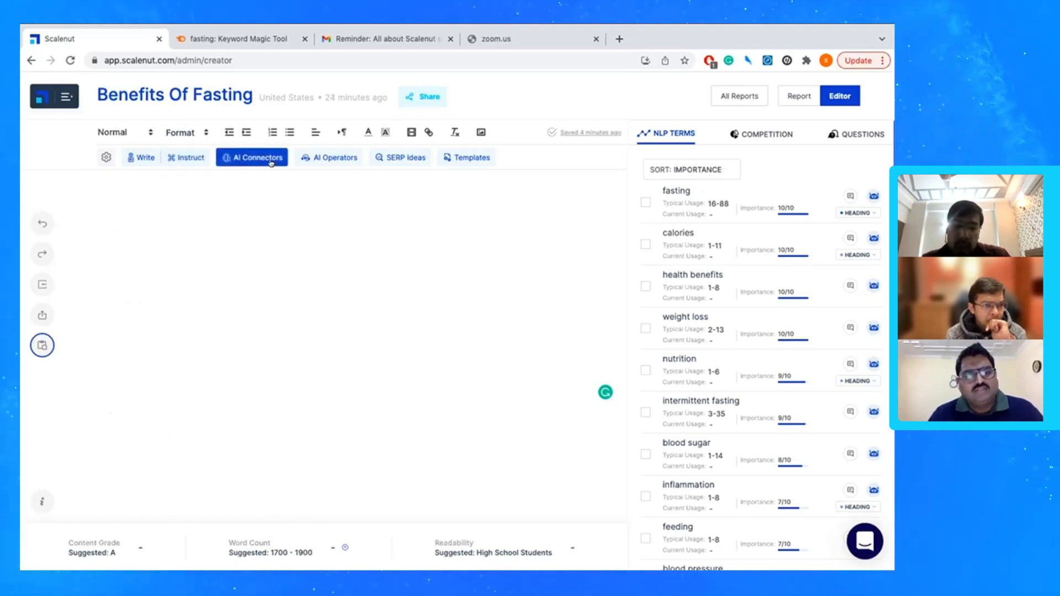
click(319, 160)
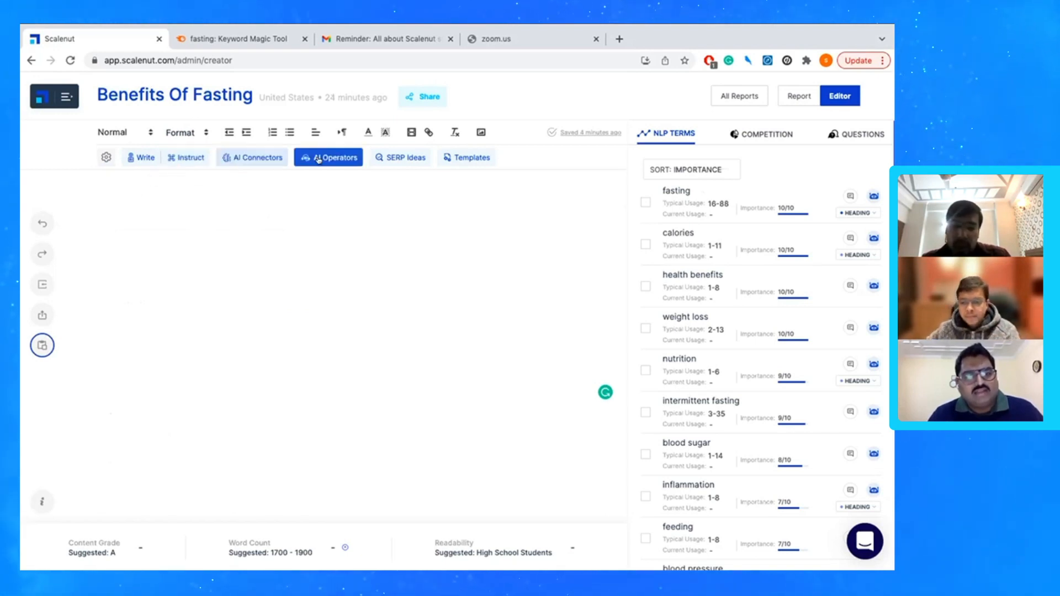
click(272, 159)
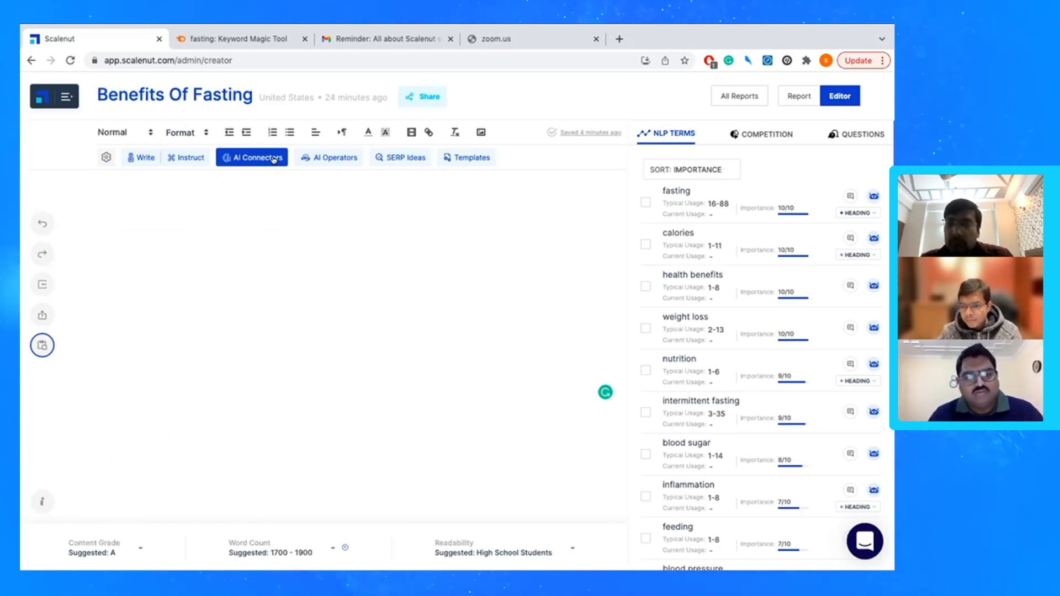
click(335, 158)
click(400, 159)
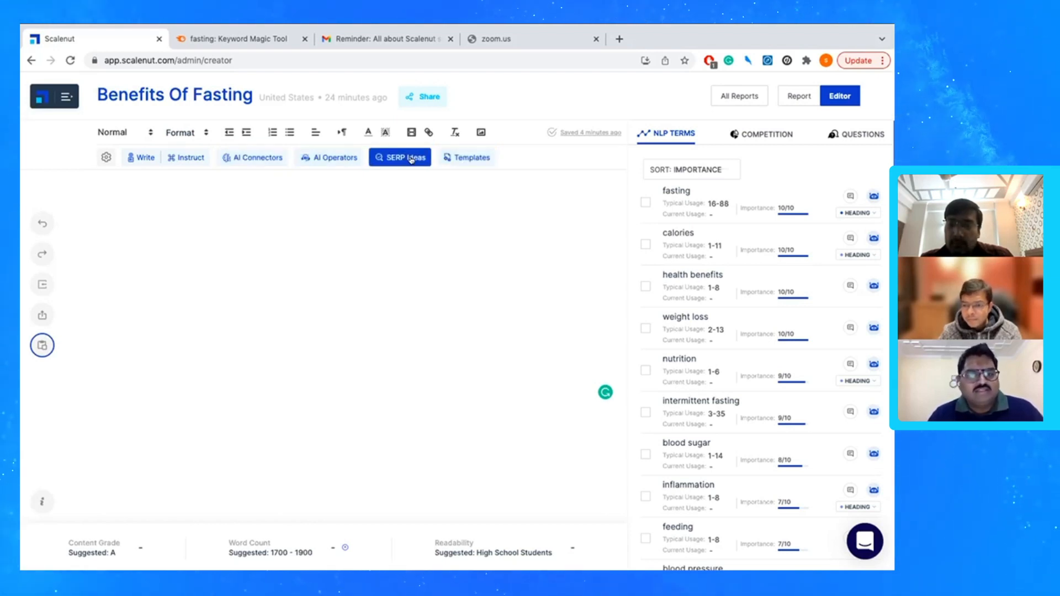
click(465, 157)
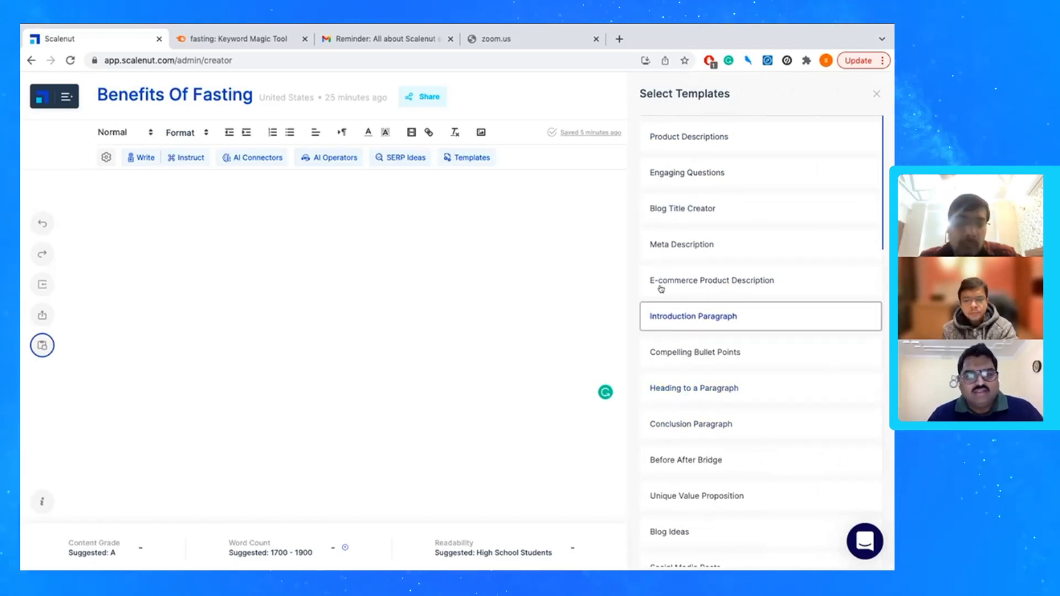
click(875, 95)
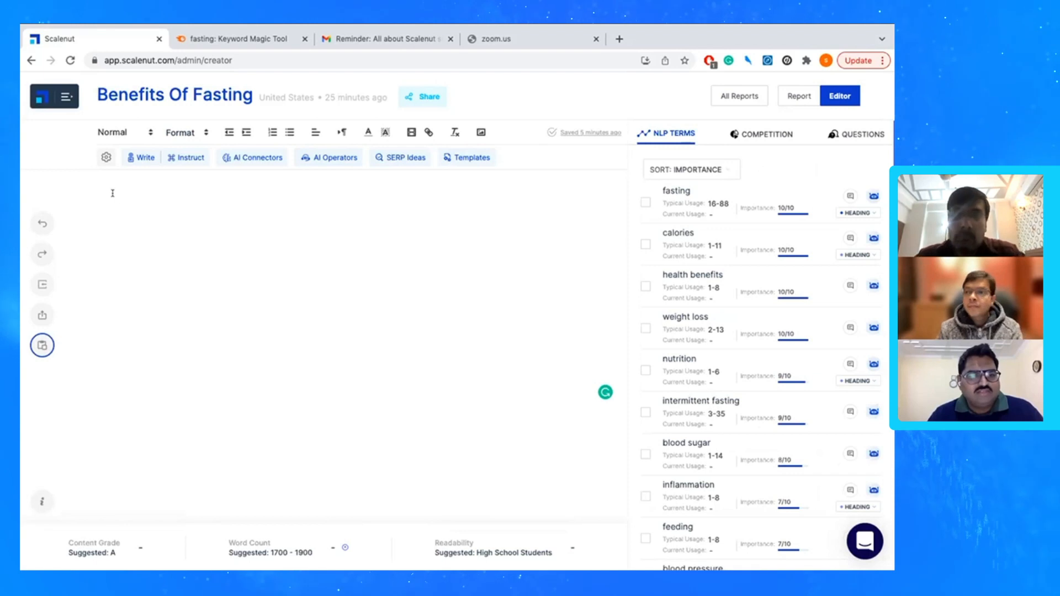
- Insert the content brief into the article and review its headings, questions, references and themes
click(141, 158)
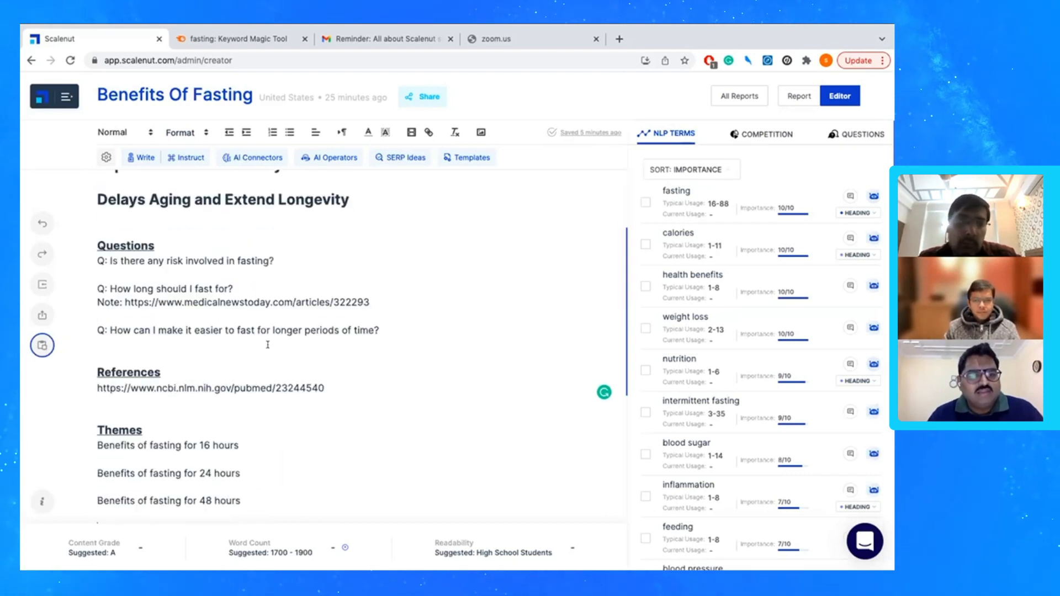
scroll(267, 345, up, 5)
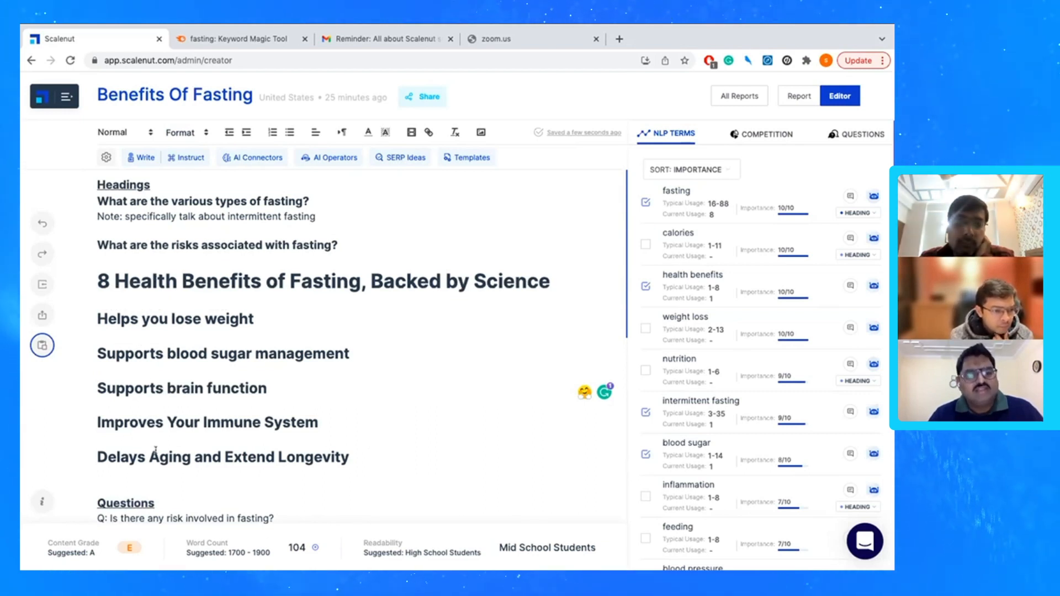
scroll(156, 450, down, 1)
scroll(156, 448, down, 1)
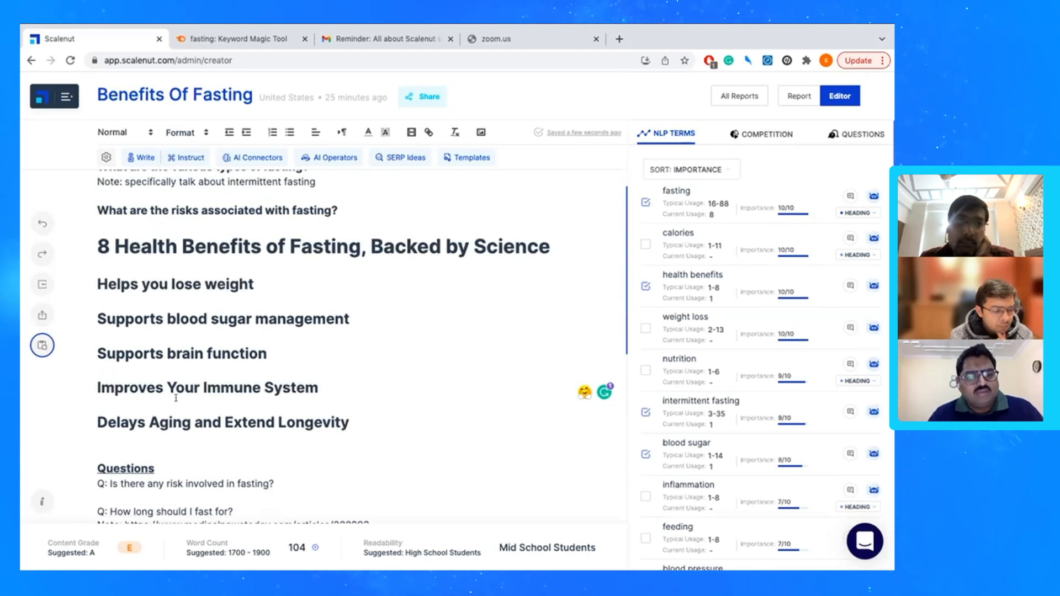
scroll(176, 397, down, 5)
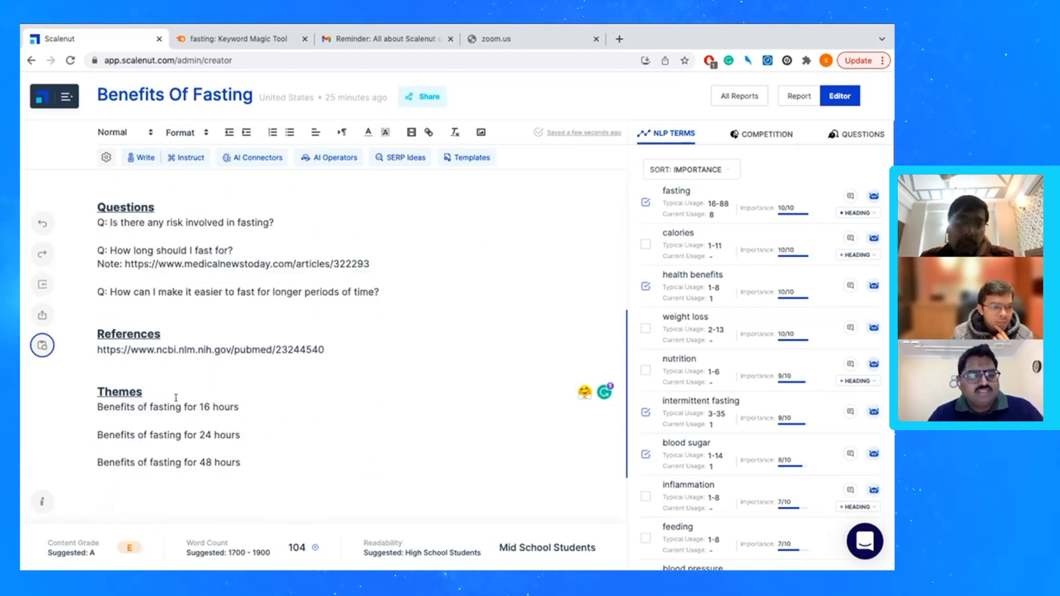
scroll(175, 398, down, 2)
scroll(162, 276, up, 7)
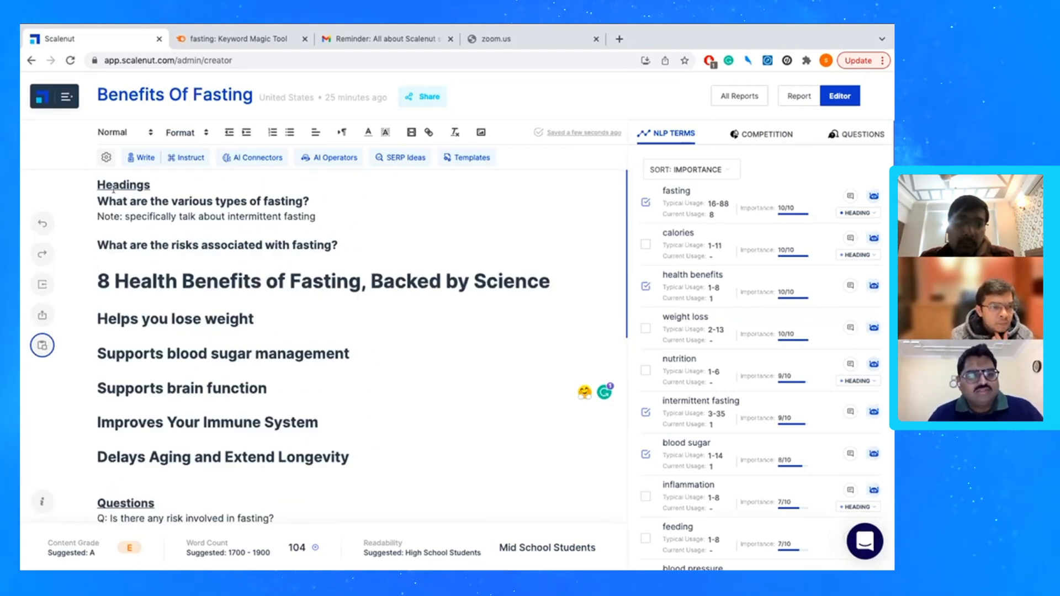
- Add an empty line above the "Headings" title and give it the Normal text style
click(98, 184)
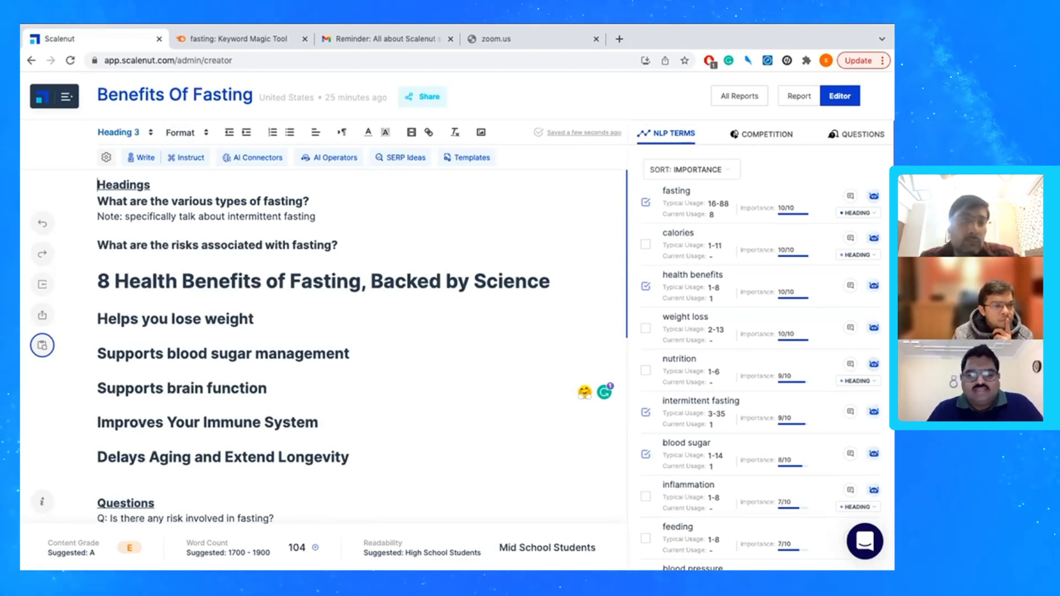
key(Return)
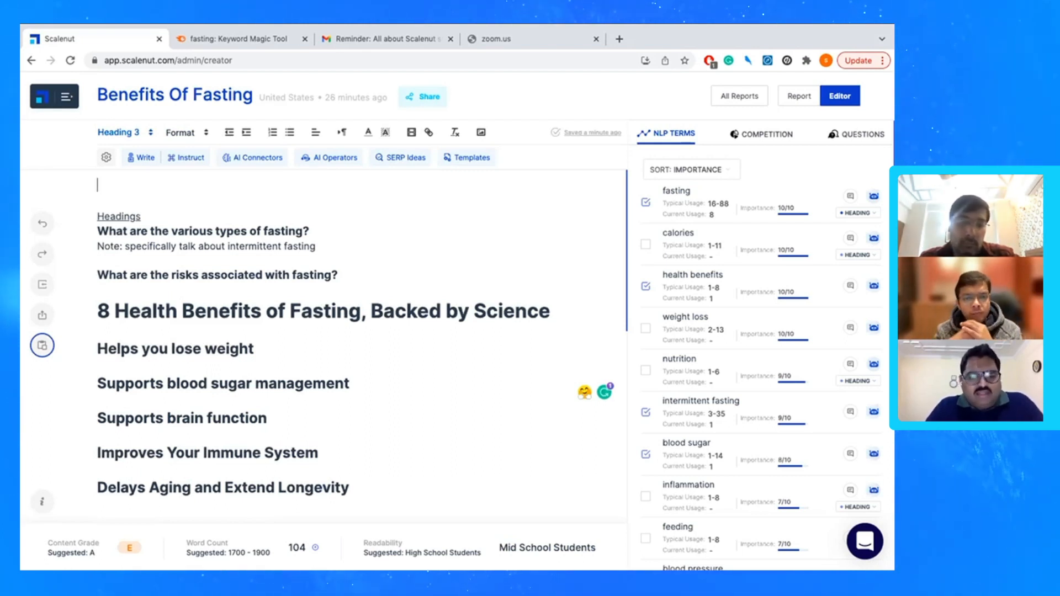
text(t)
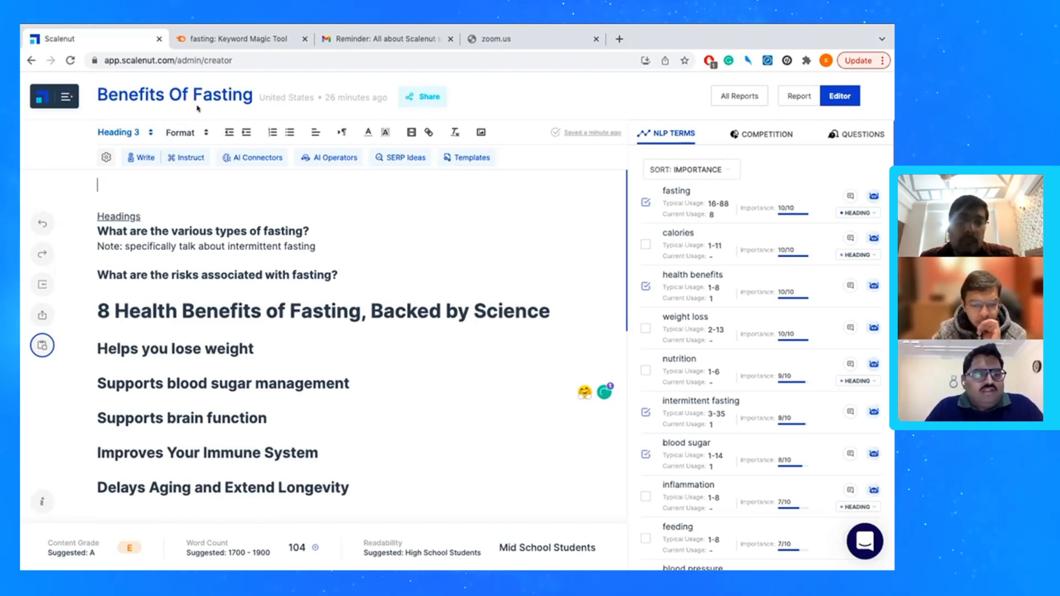
click(126, 133)
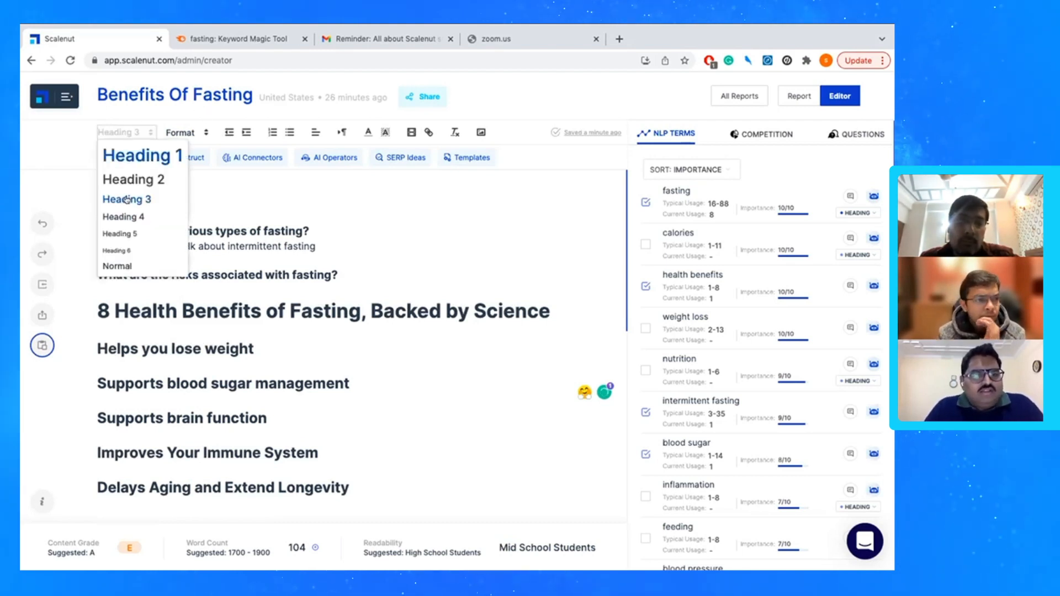
click(123, 264)
- Write the AI instruction "Write an introduction paragraph for a web blog on Benefits on Fasting.", run it, and extend the generated text with the AI writer
text(W)
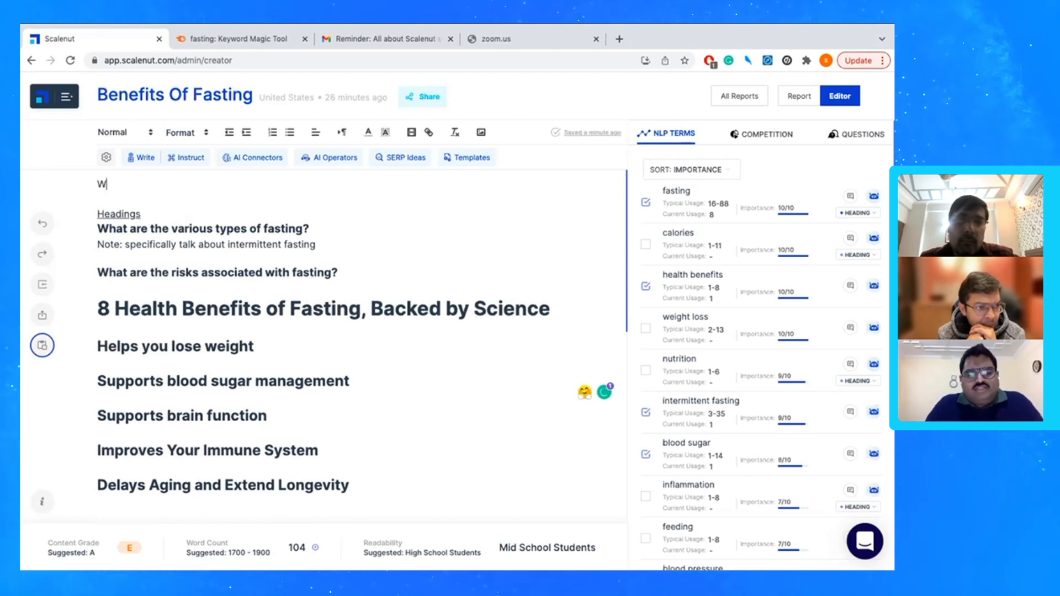
text(rite )
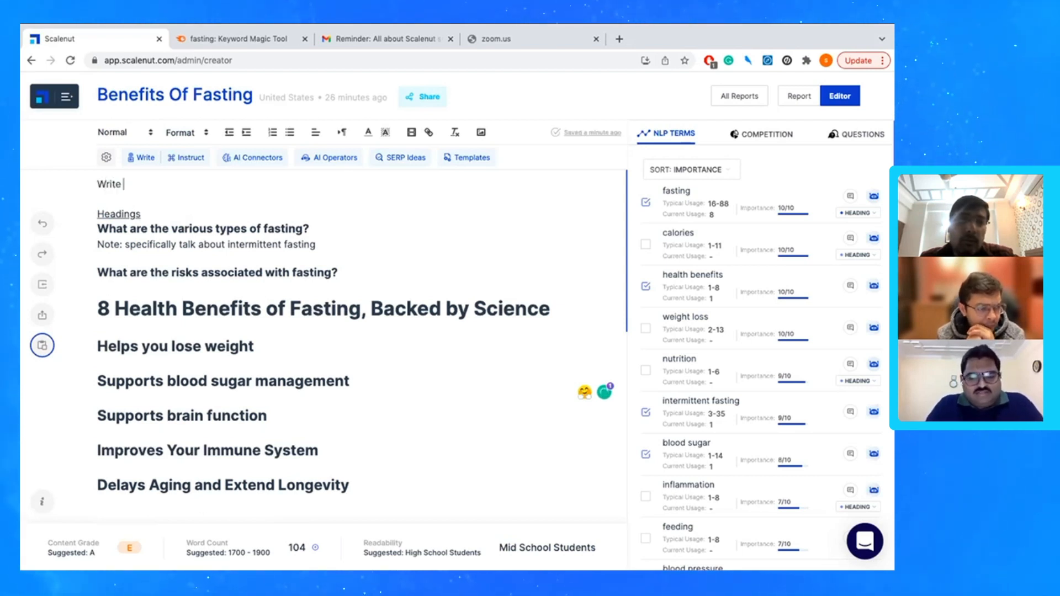
text(a)
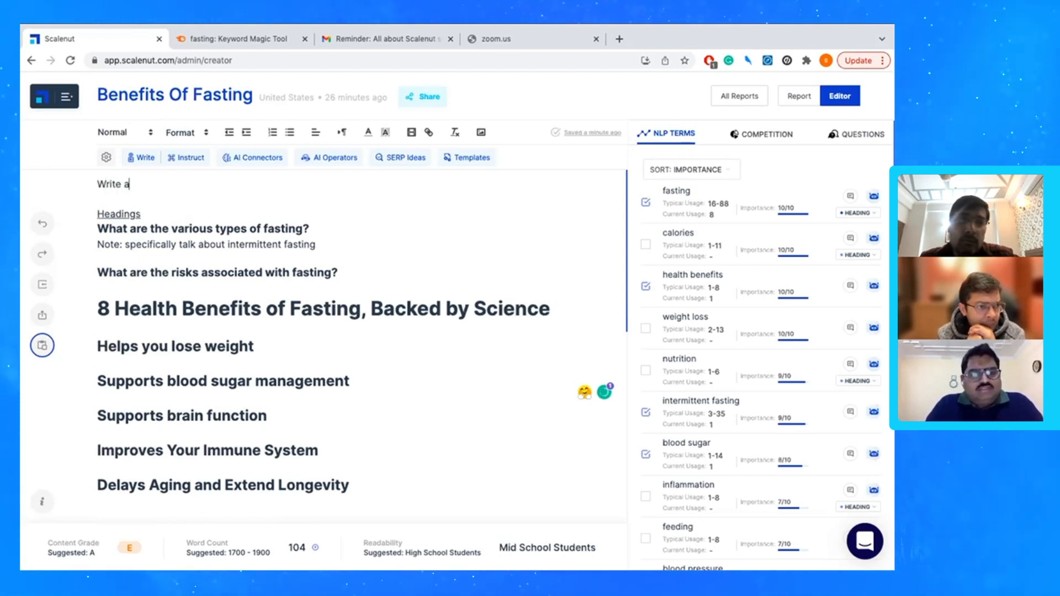
text(n introdu)
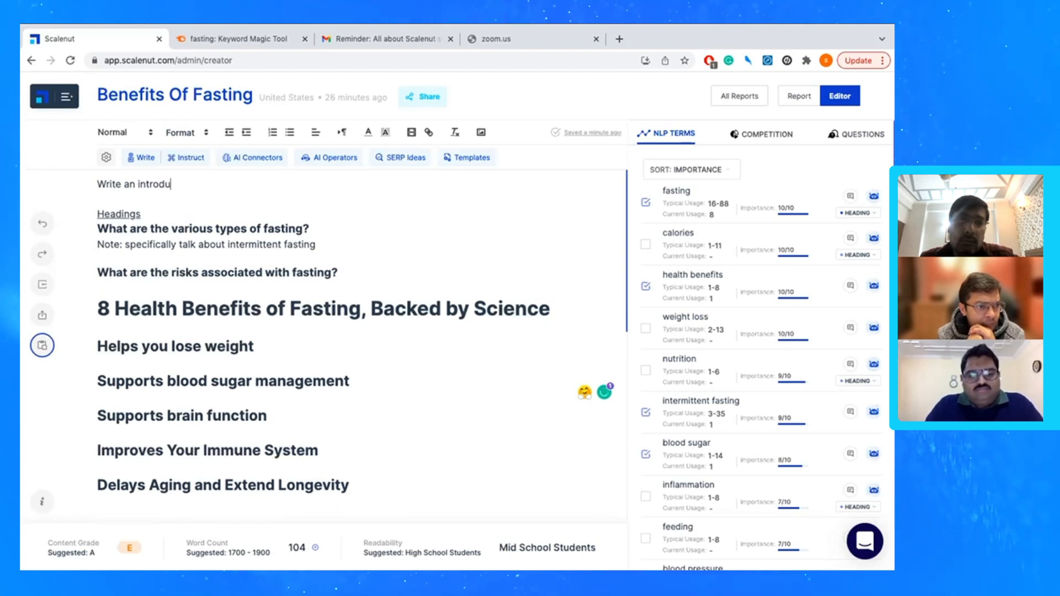
text(ction paragraph )
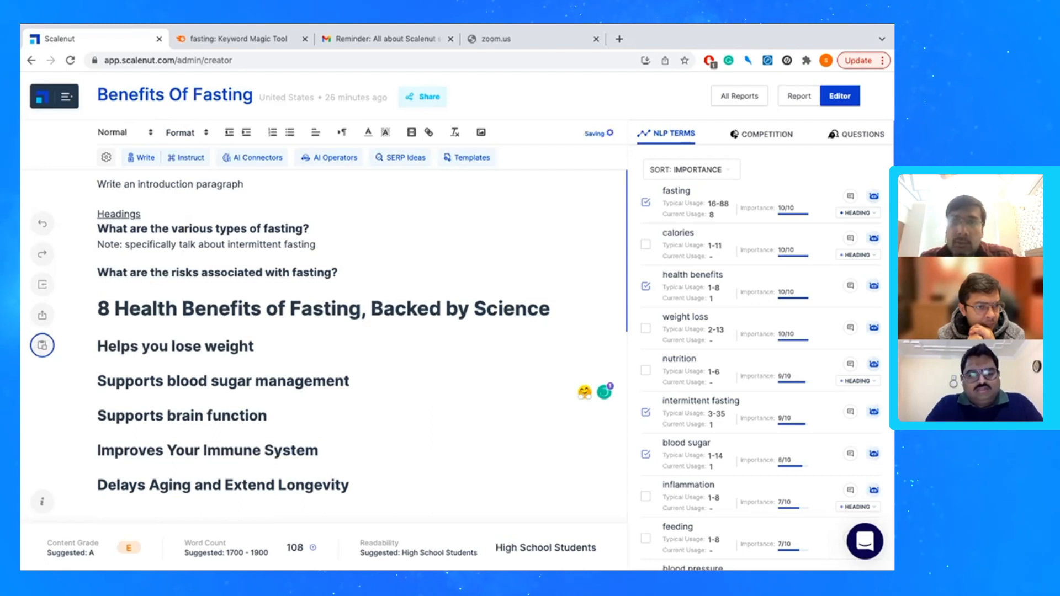
text(for a we)
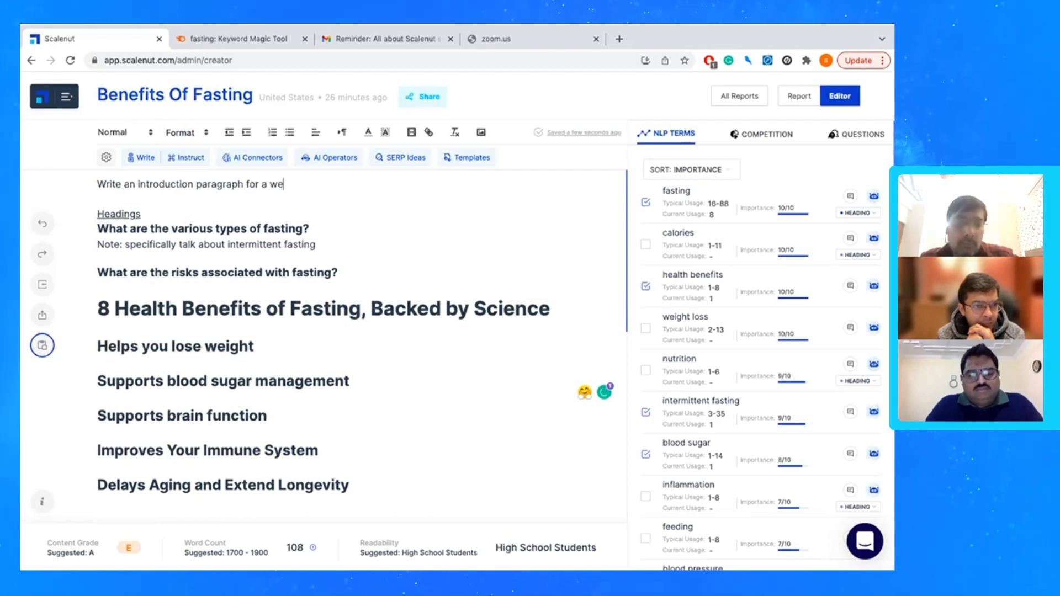
text(b blog)
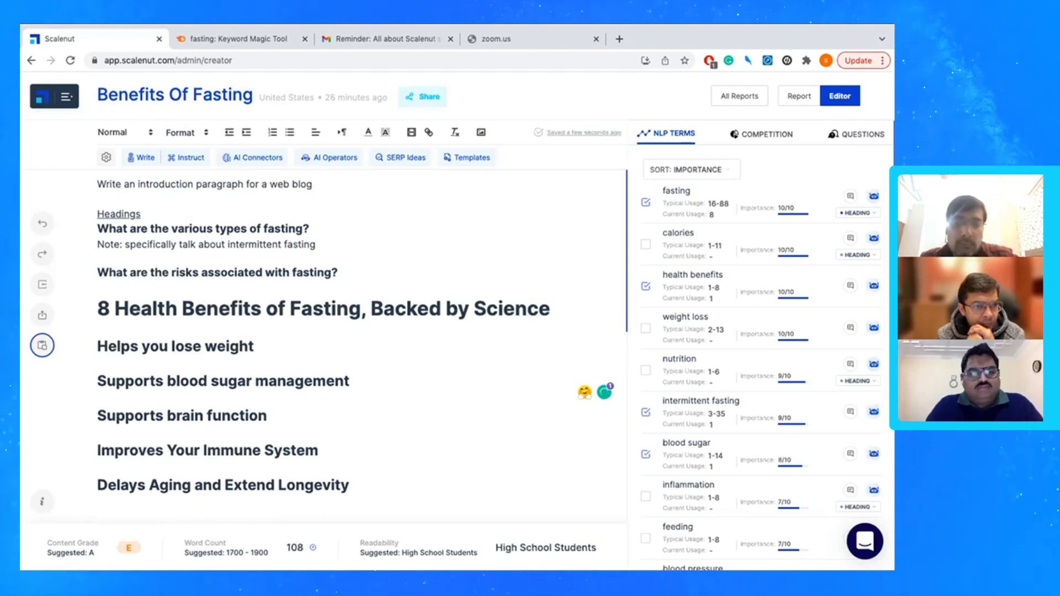
text( on )
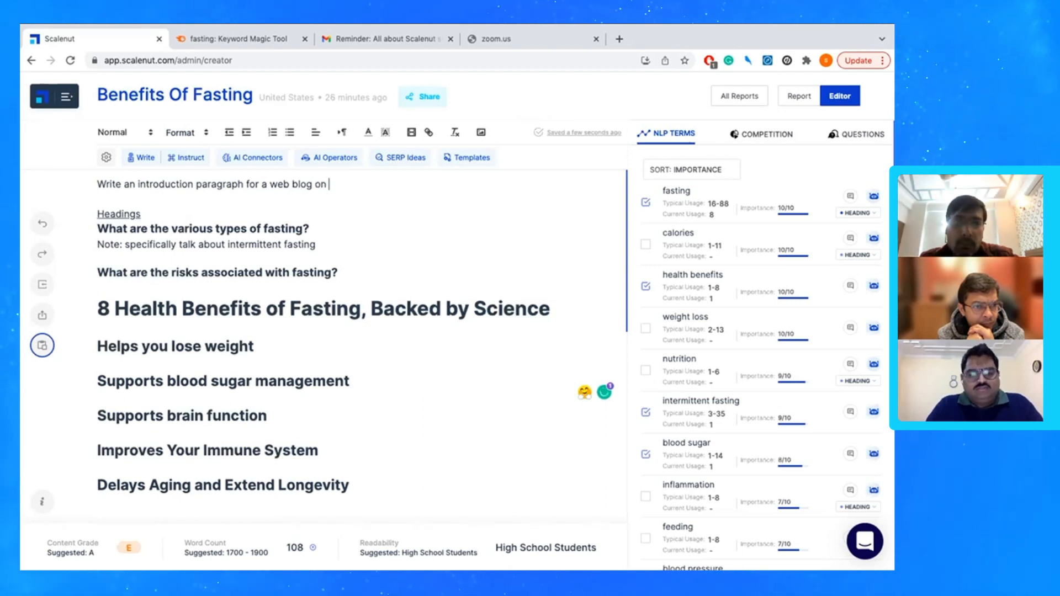
text(Benef)
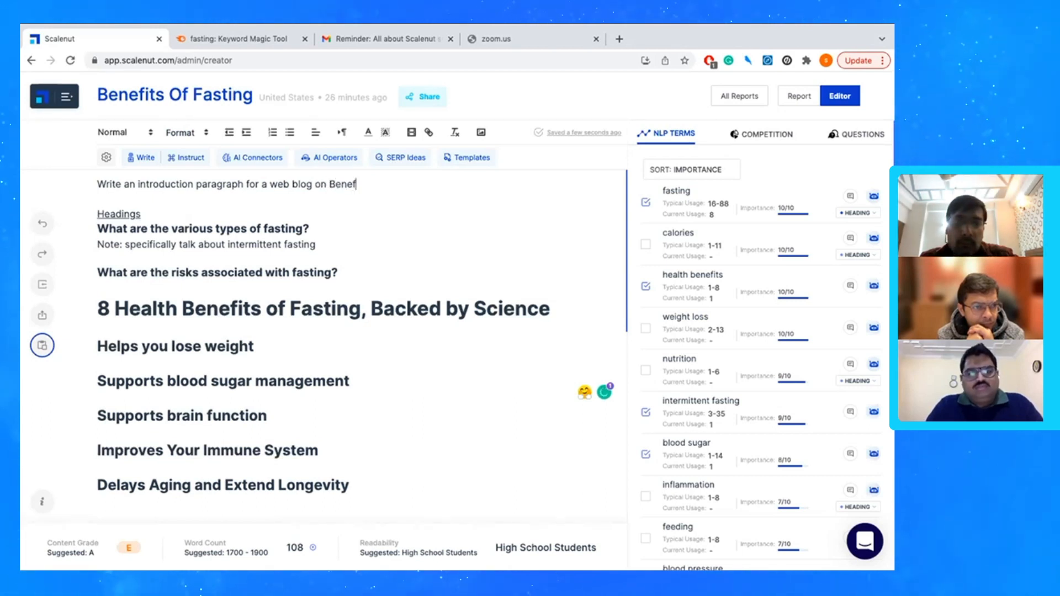
text(its on F)
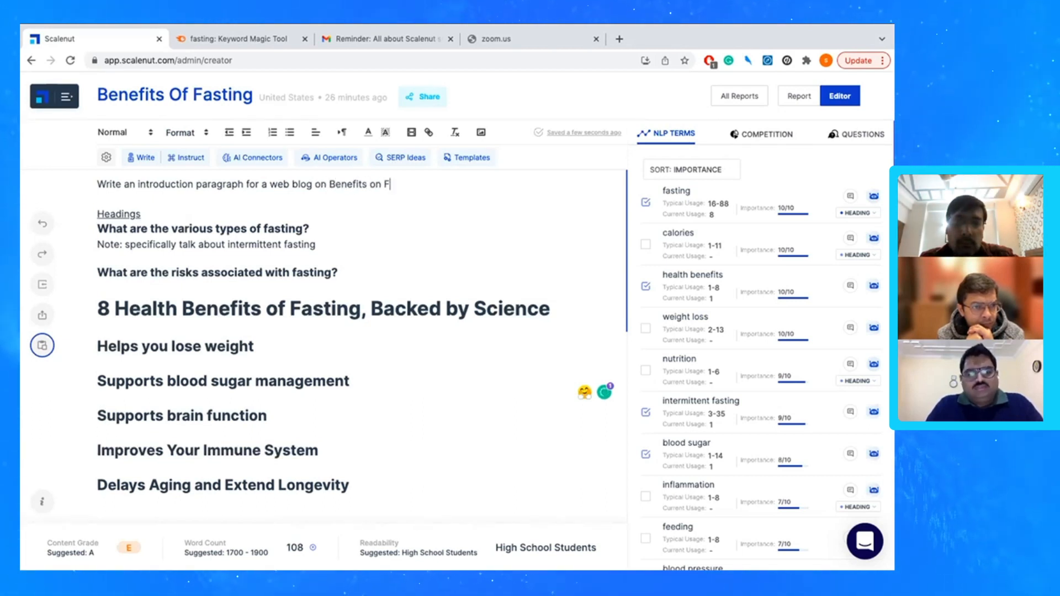
text(asting.)
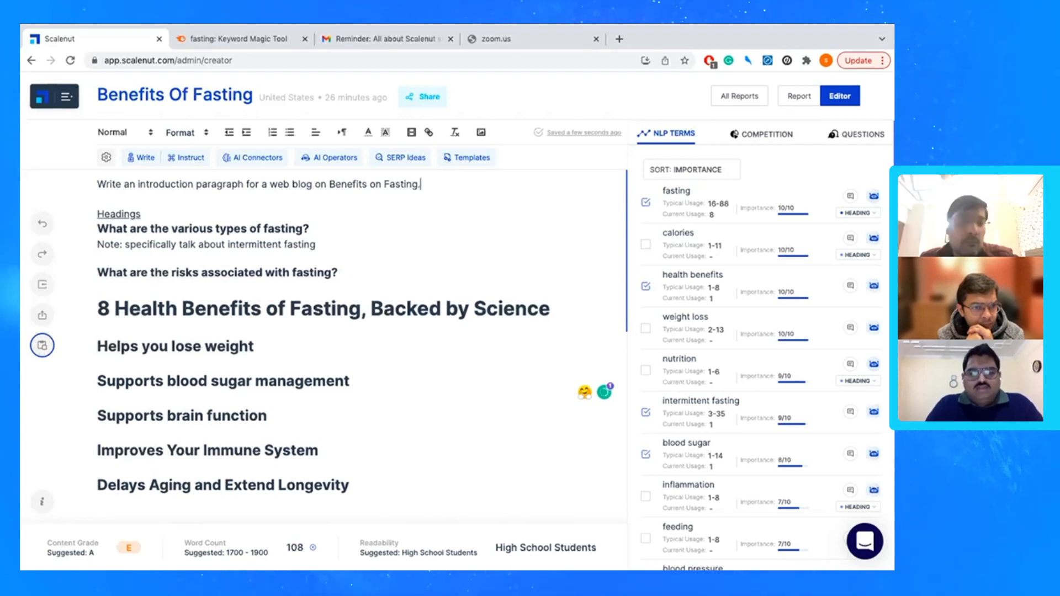
key(Return)
click(187, 158)
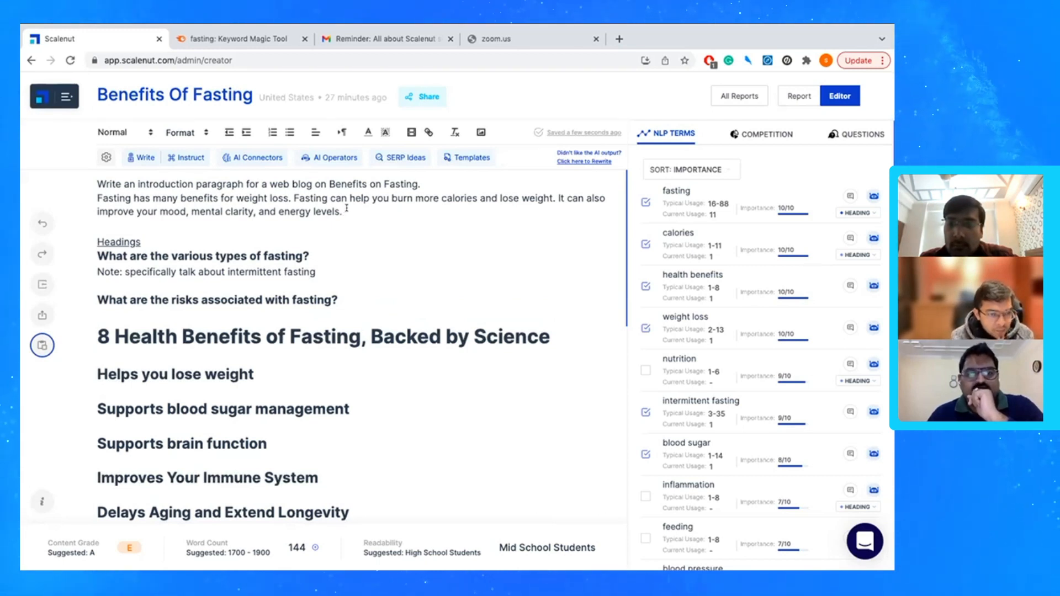
click(143, 157)
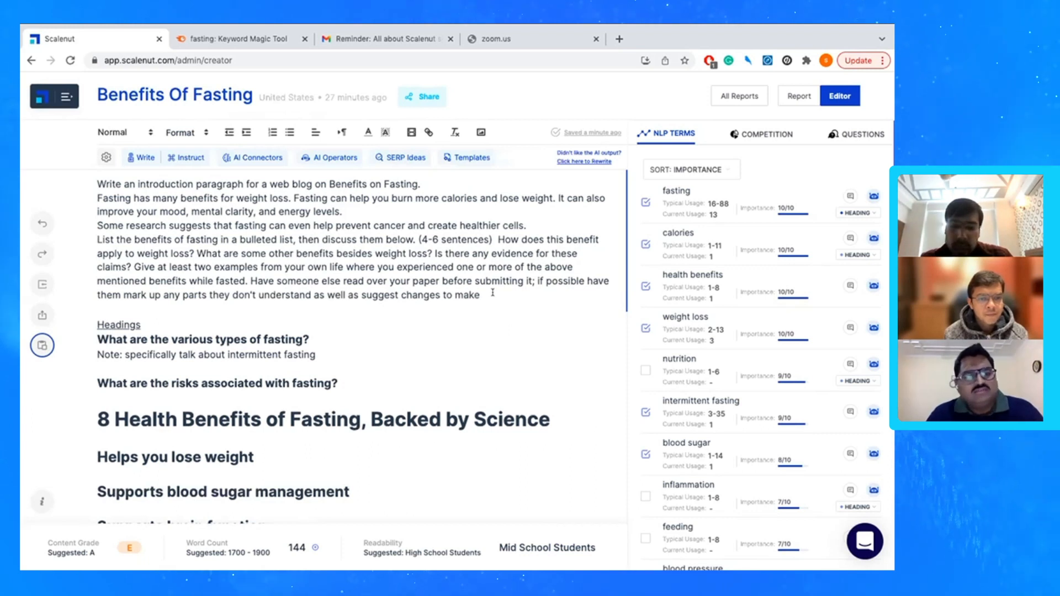
- Delete the AI-generated introduction text and the instruction line above it, leaving the line above "Headings" empty
drag(494, 295, 98, 197)
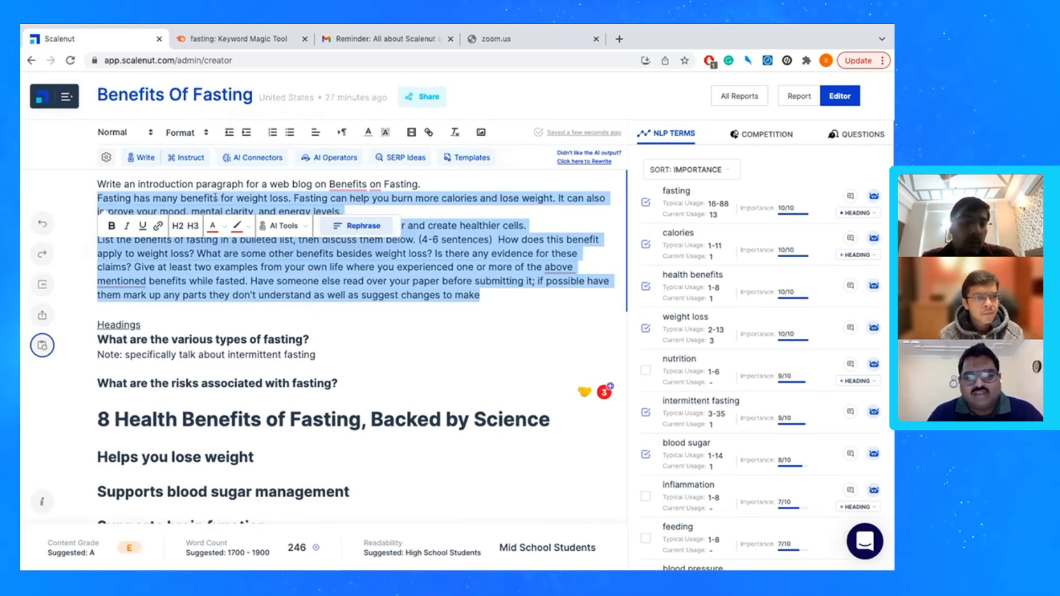
key(BackSpace)
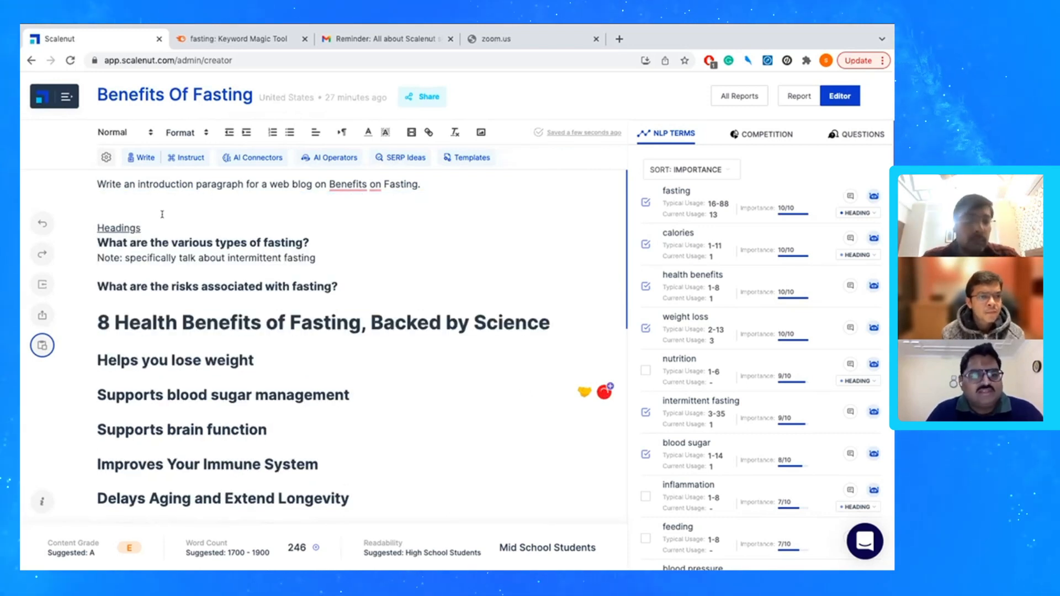
drag(162, 215, 43, 160)
key(BackSpace)
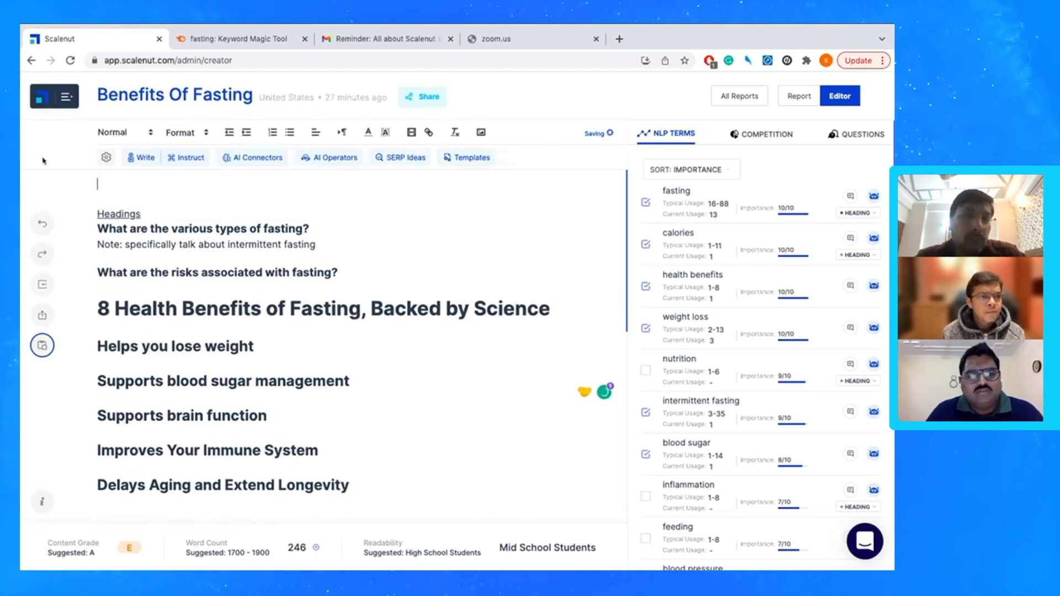
- Generate introduction paragraphs on the topic "benefits of fasting" with the Introduction Paragraph template
click(456, 155)
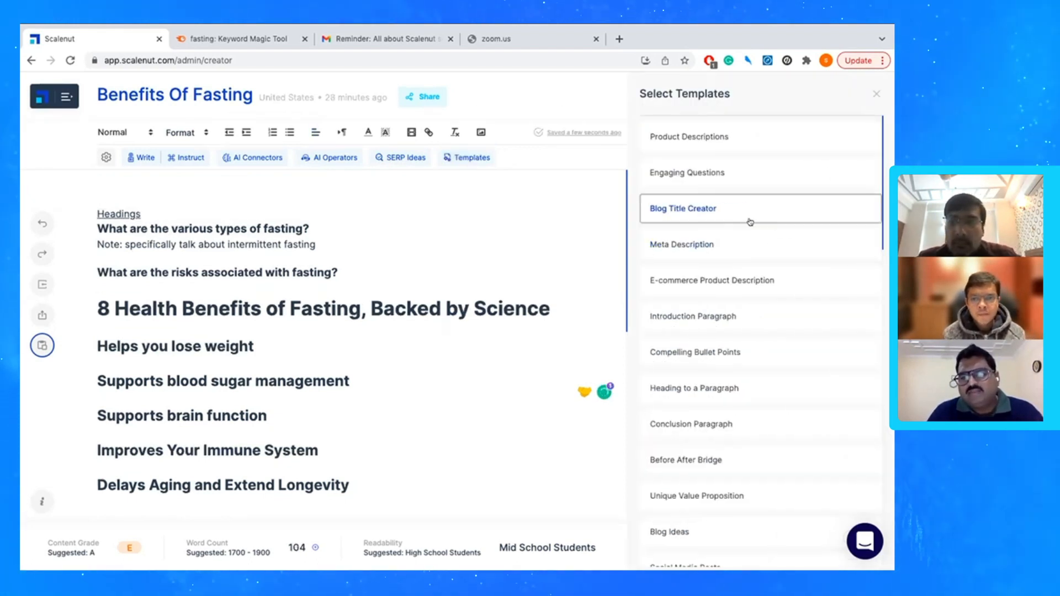
click(676, 315)
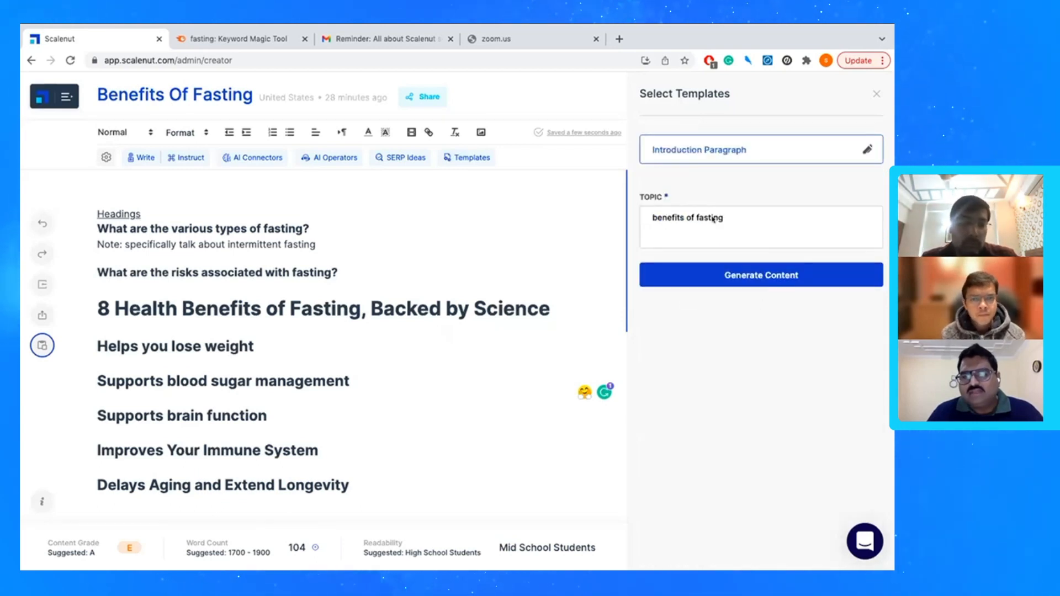
click(729, 277)
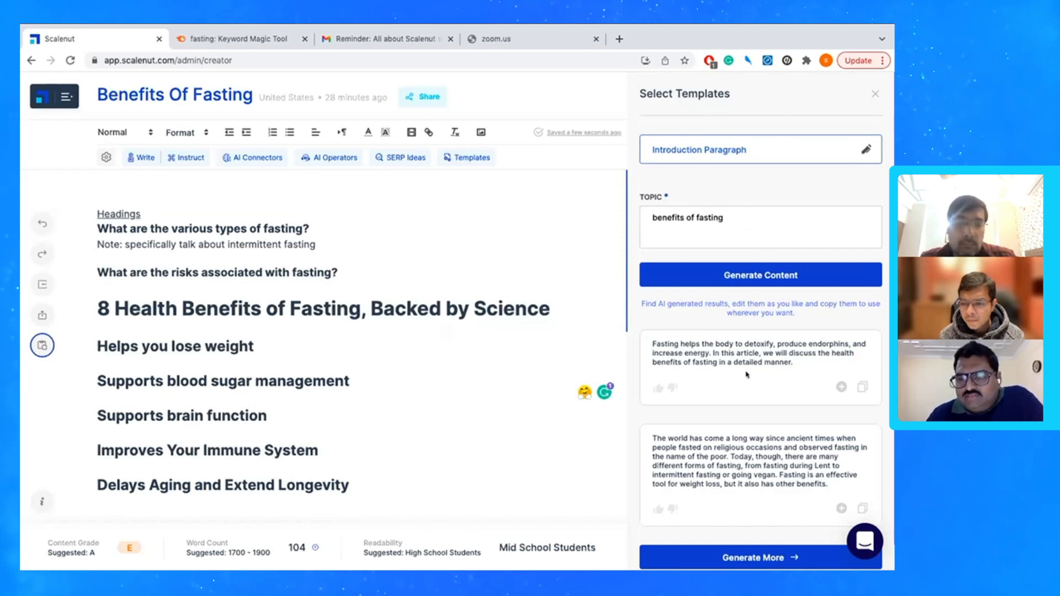
- Like the generated paragraph starting "The world has come a long way since ancient times" and generate more introduction variants
scroll(781, 420, down, 1)
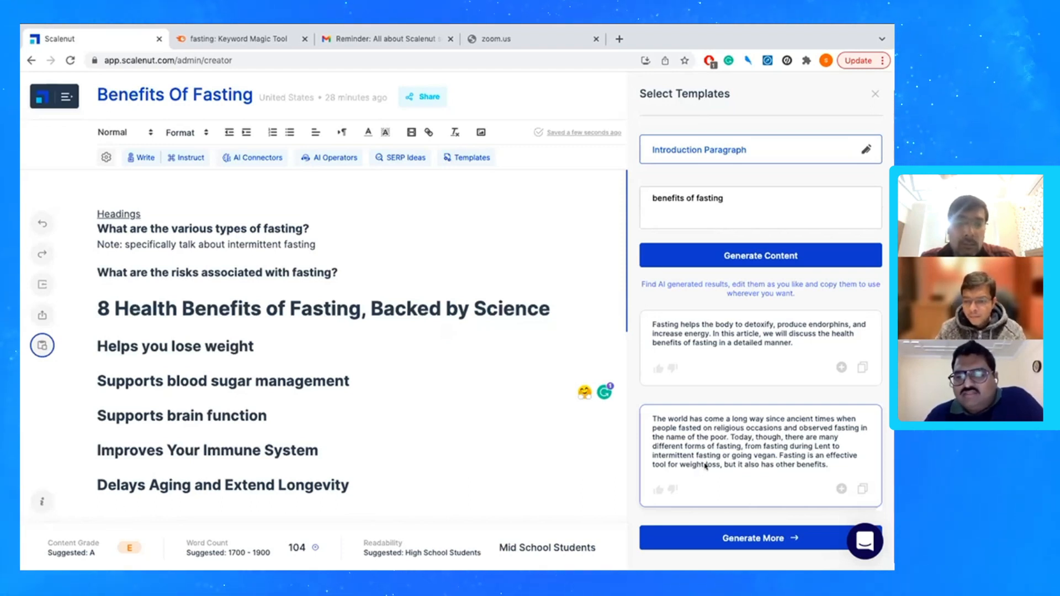
click(658, 490)
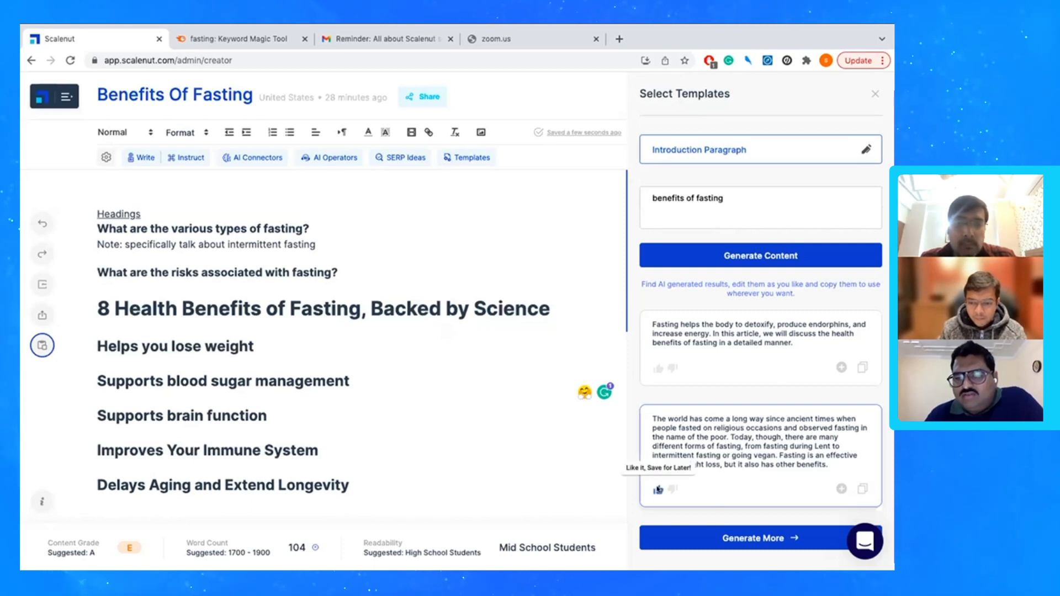
click(756, 537)
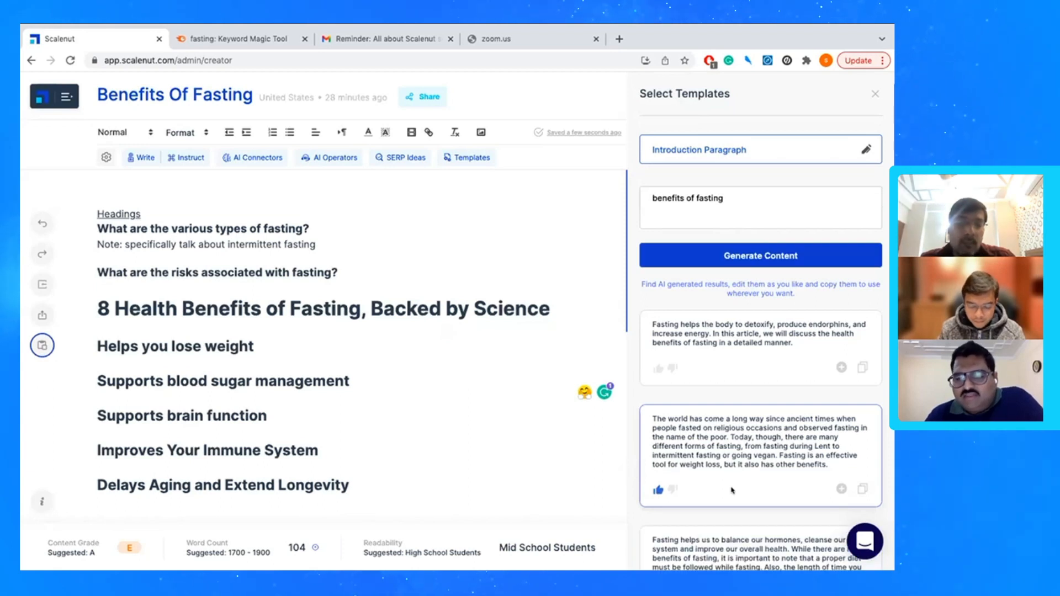
- Compare the new variants, add the liked introduction paragraph to the article, and have the AI writer continue the text after it
scroll(732, 491, down, 4)
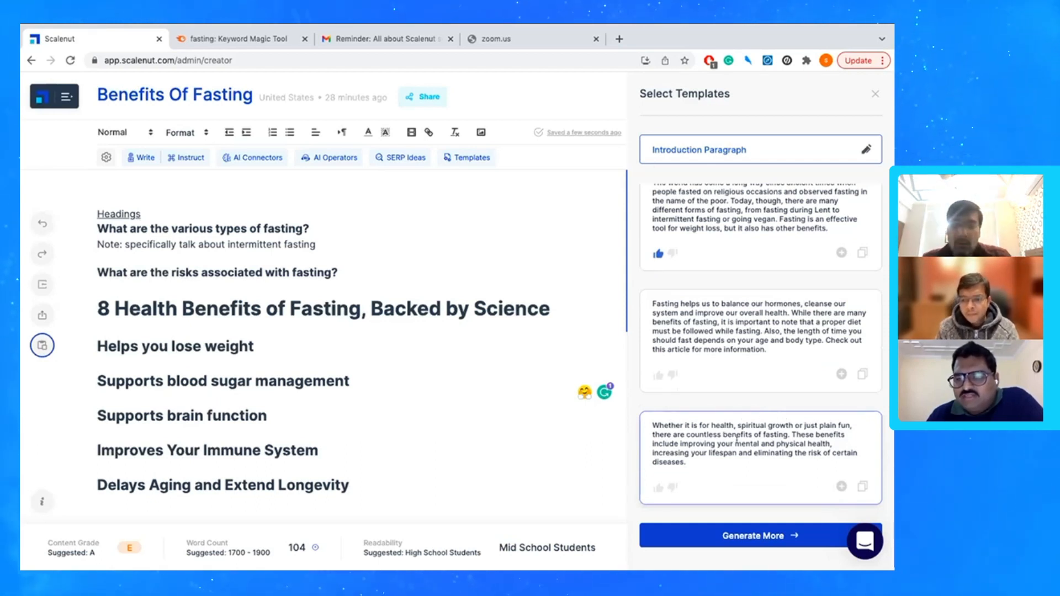
scroll(738, 356, up, 1)
scroll(740, 340, up, 2)
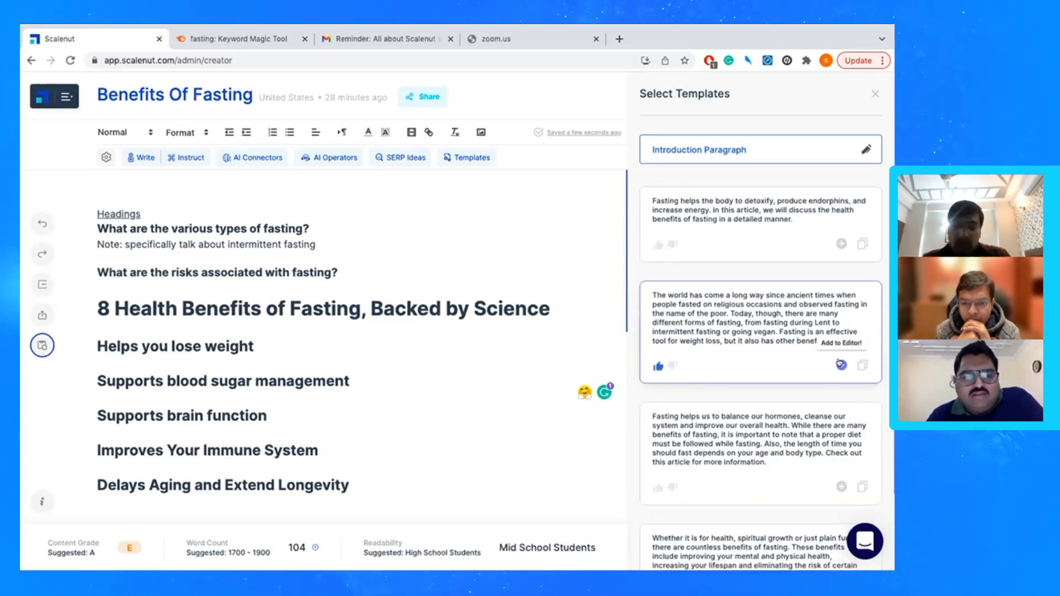
click(840, 364)
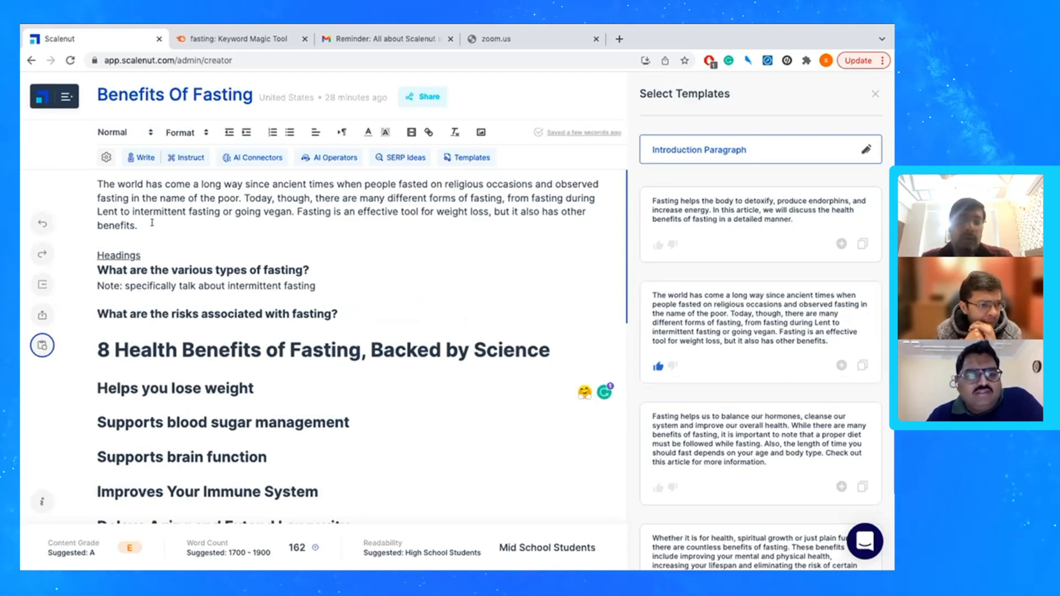
click(144, 159)
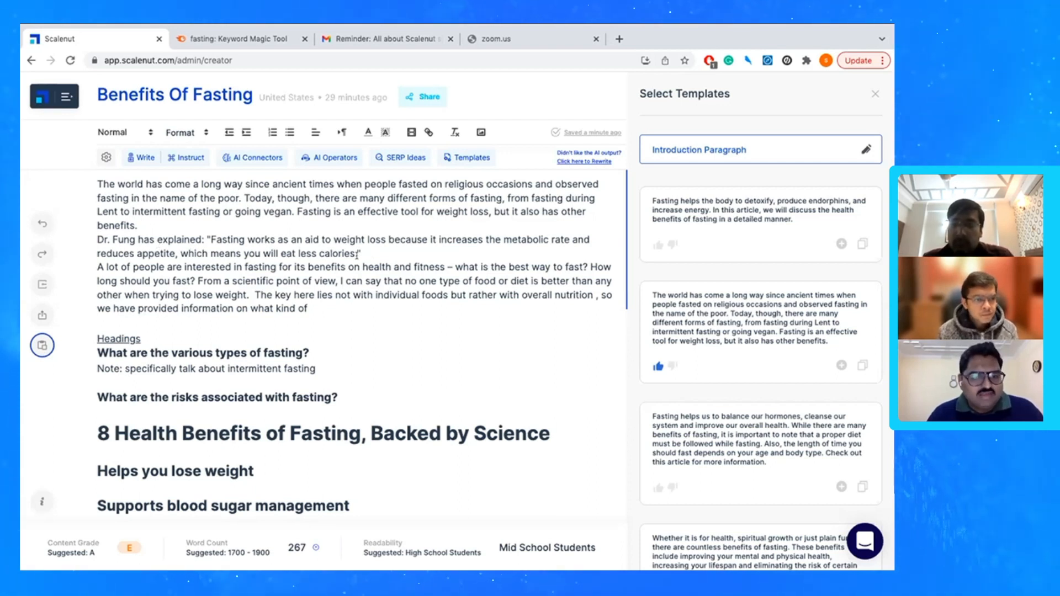
- Remove the "Headings" title and the note "specifically talk about intermittent fasting" from the article
drag(156, 335, 99, 323)
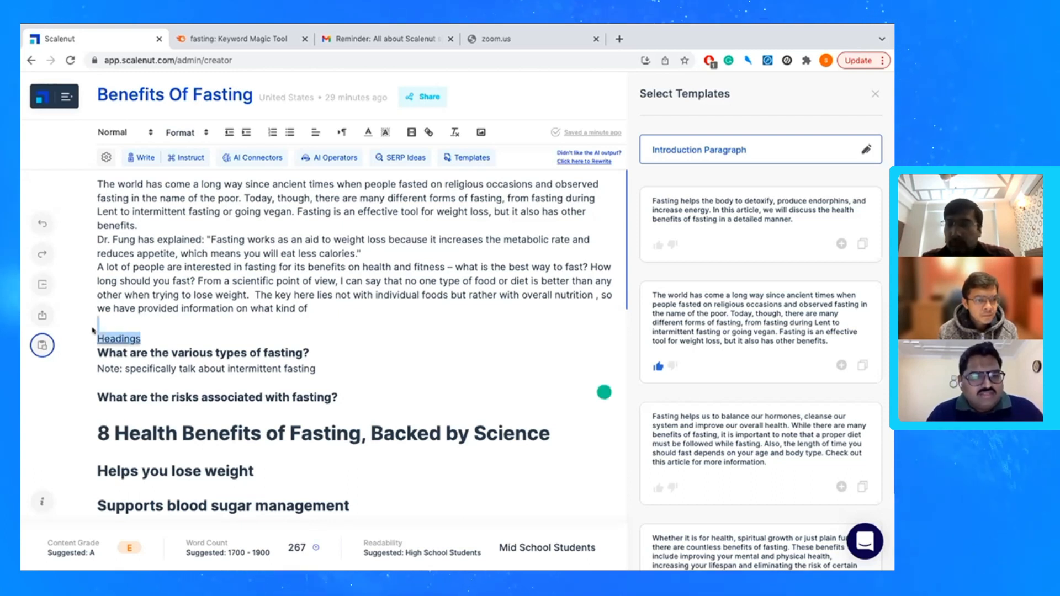
key(BackSpace)
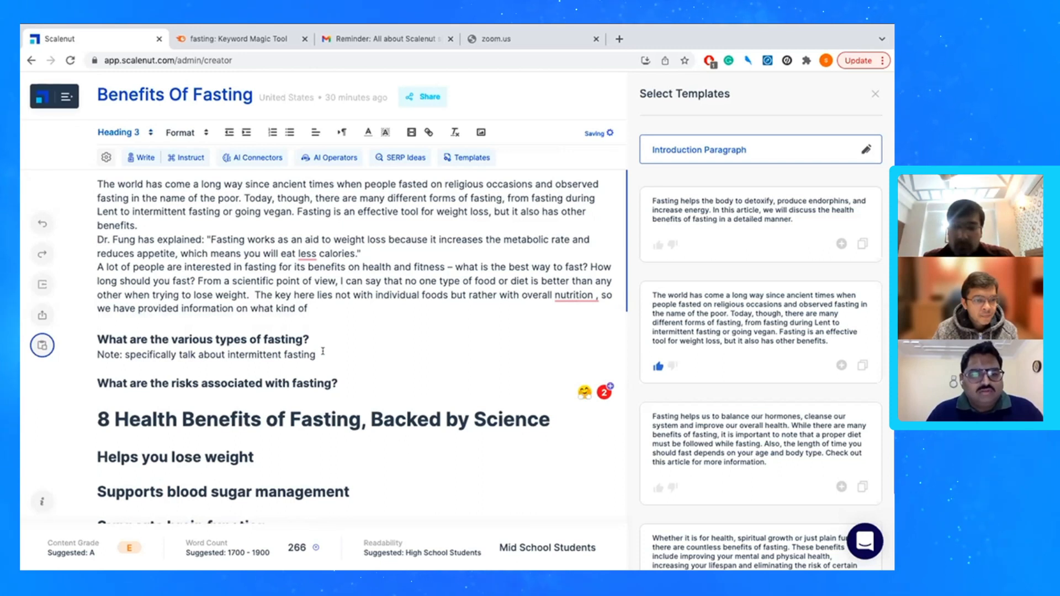
drag(322, 351, 100, 353)
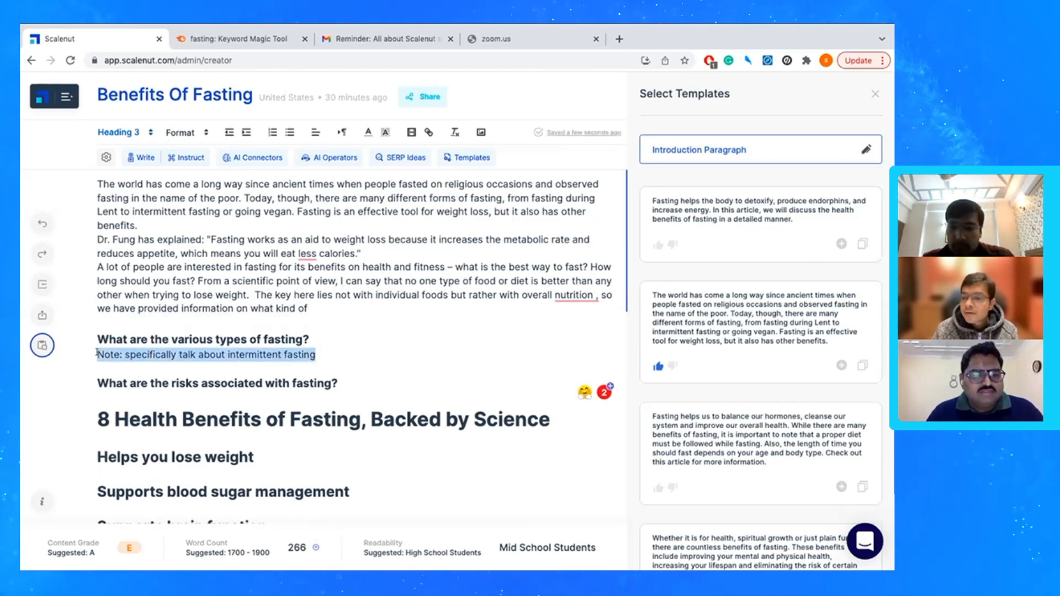
key(BackSpace)
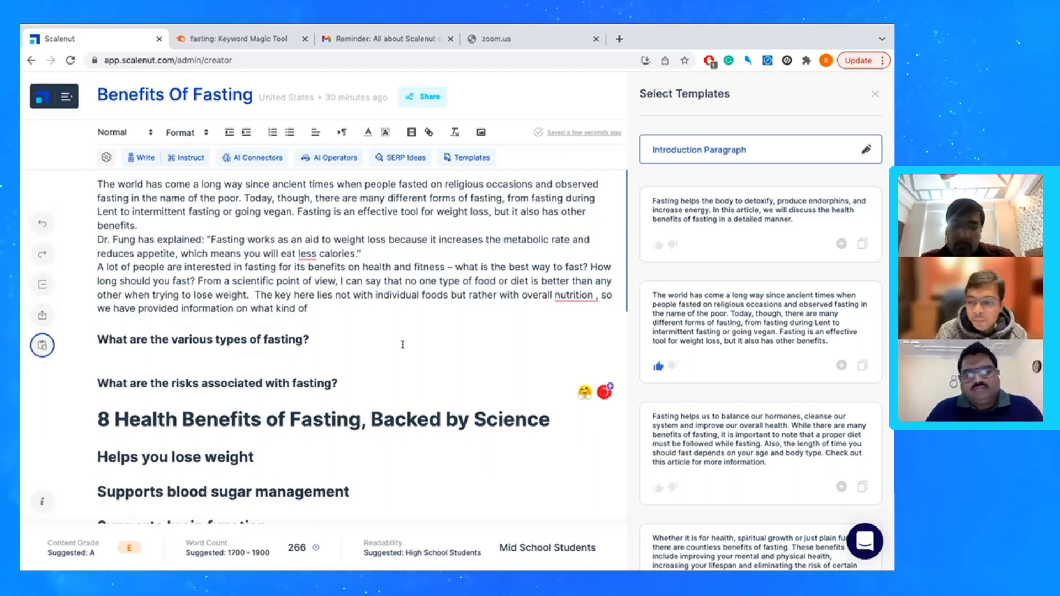
- Insert a "###" line above "What are the various types of fasting?" and generate that section's text with the AI writer
mouse_move(510, 29)
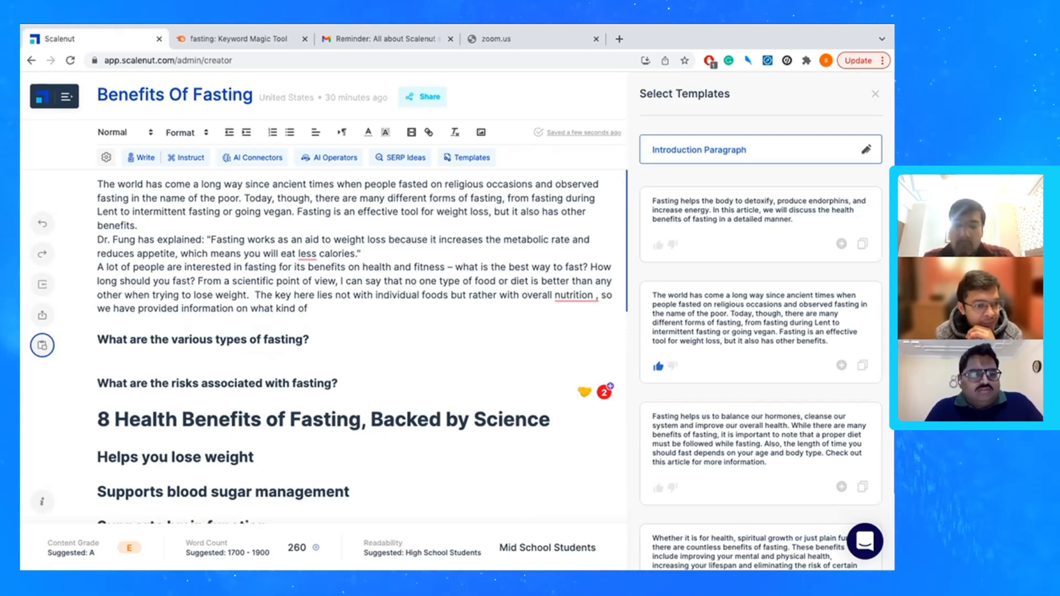
key(Up)
key(Up)
key(Return)
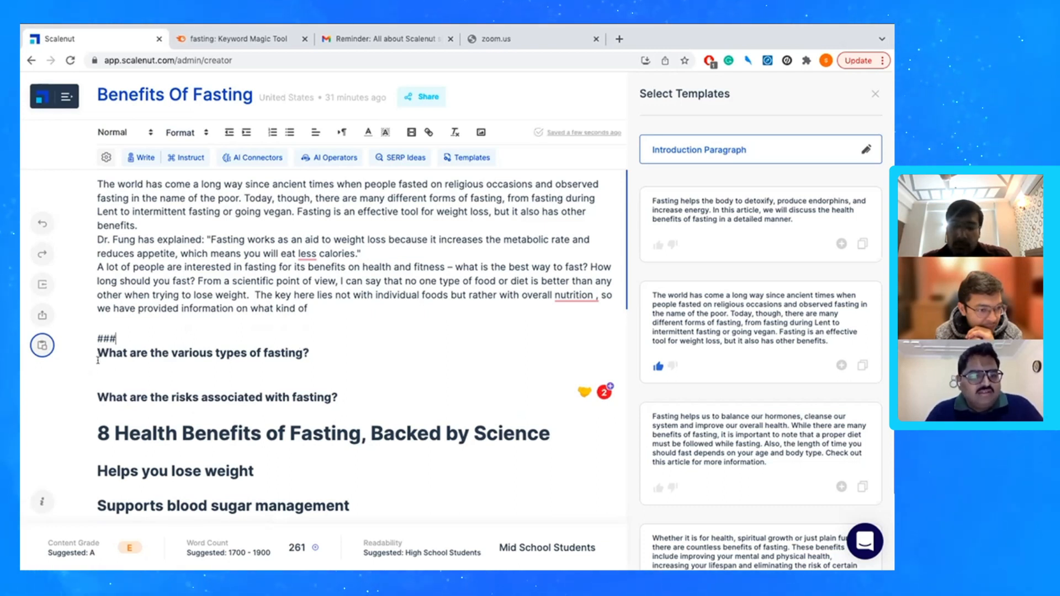
click(141, 157)
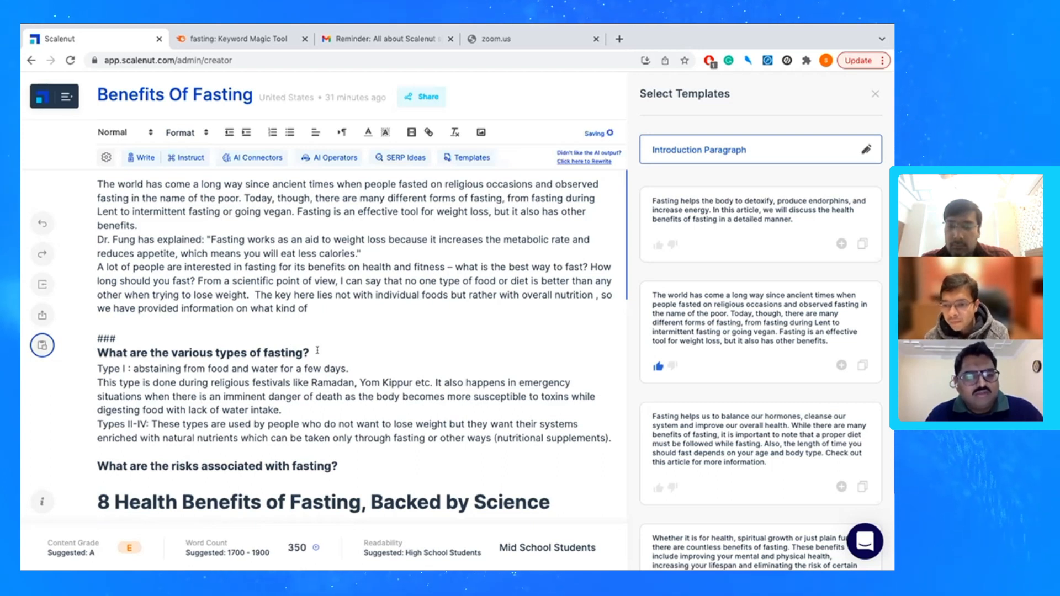
scroll(317, 351, down, 2)
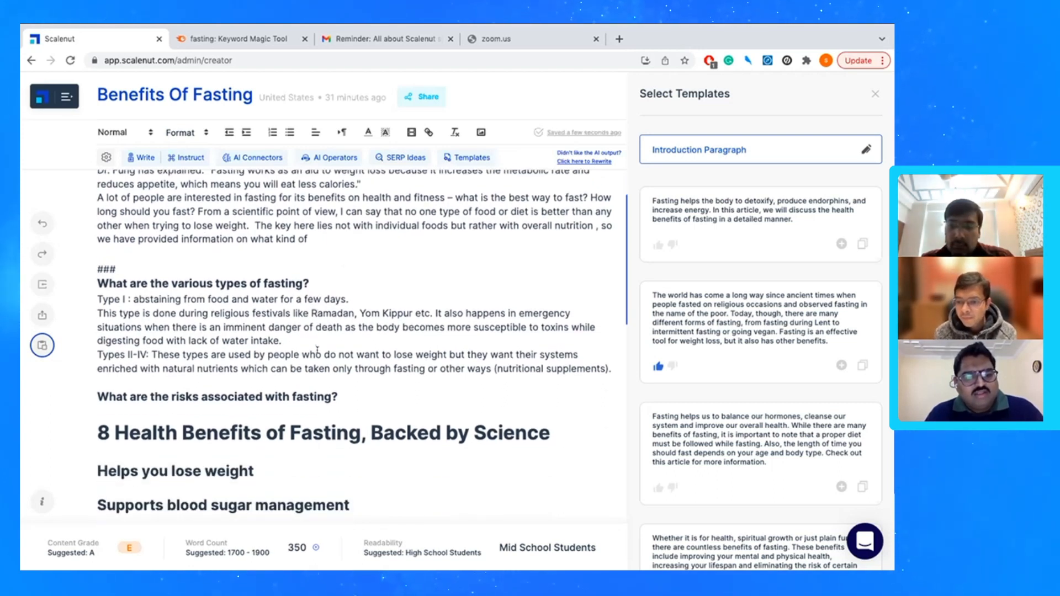
scroll(318, 351, down, 2)
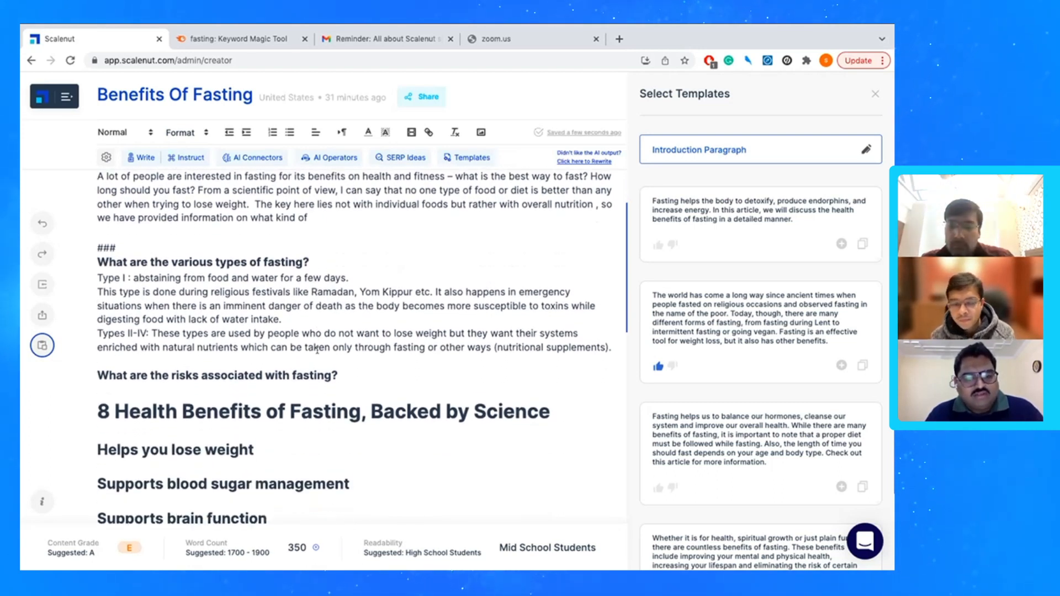
- Close the template results and review the article's introduction, generated section and headings
scroll(318, 350, down, 1)
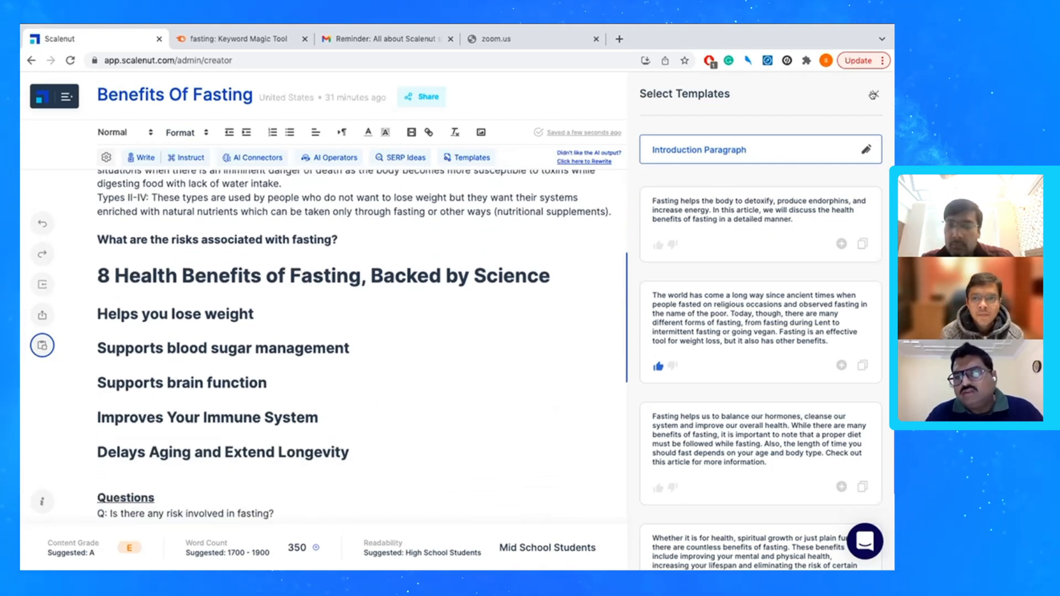
click(873, 95)
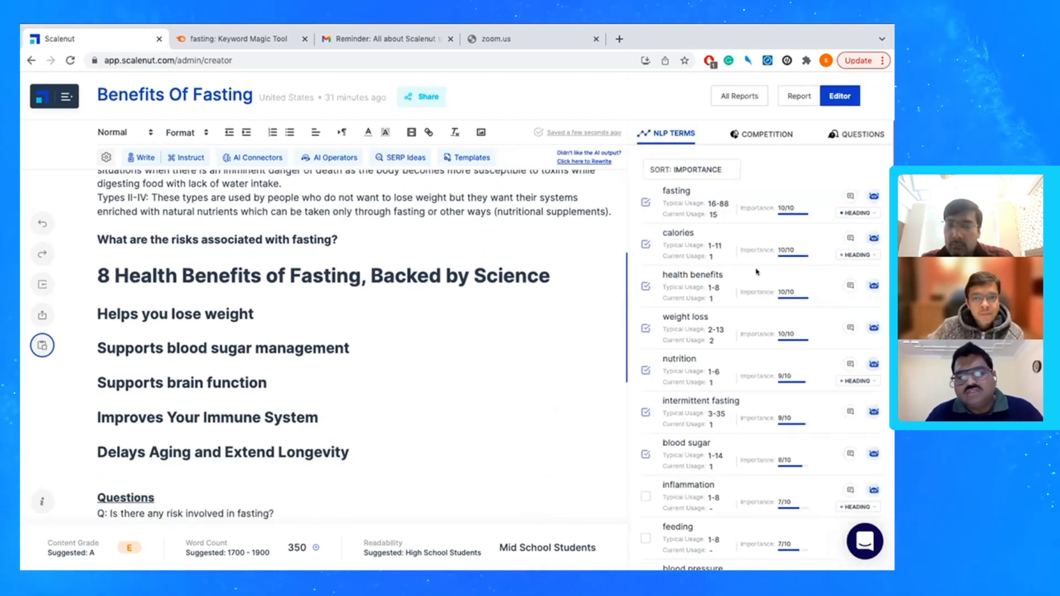
scroll(304, 344, up, 4)
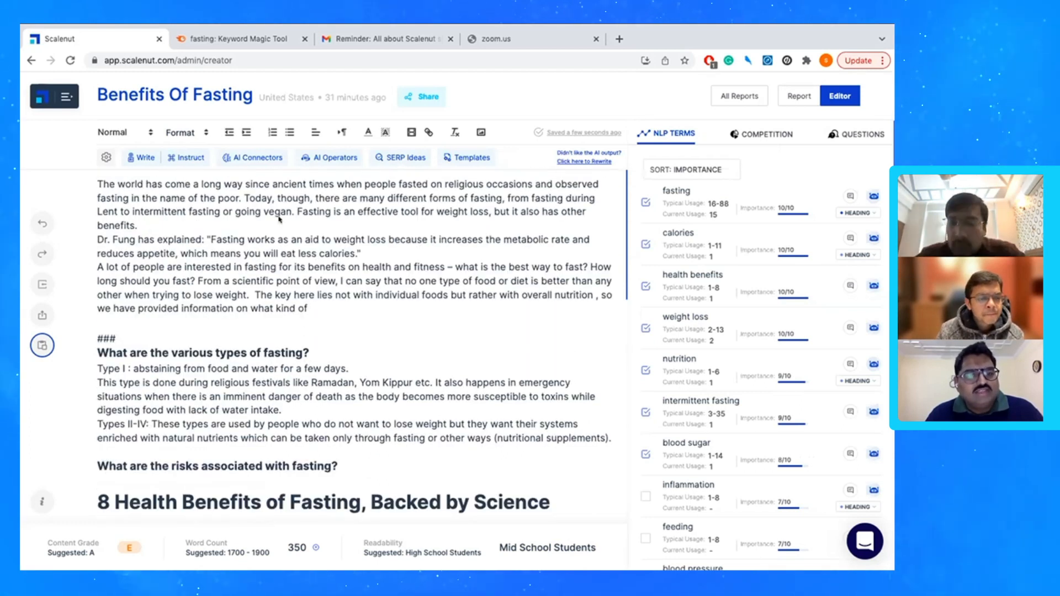
scroll(298, 442, down, 3)
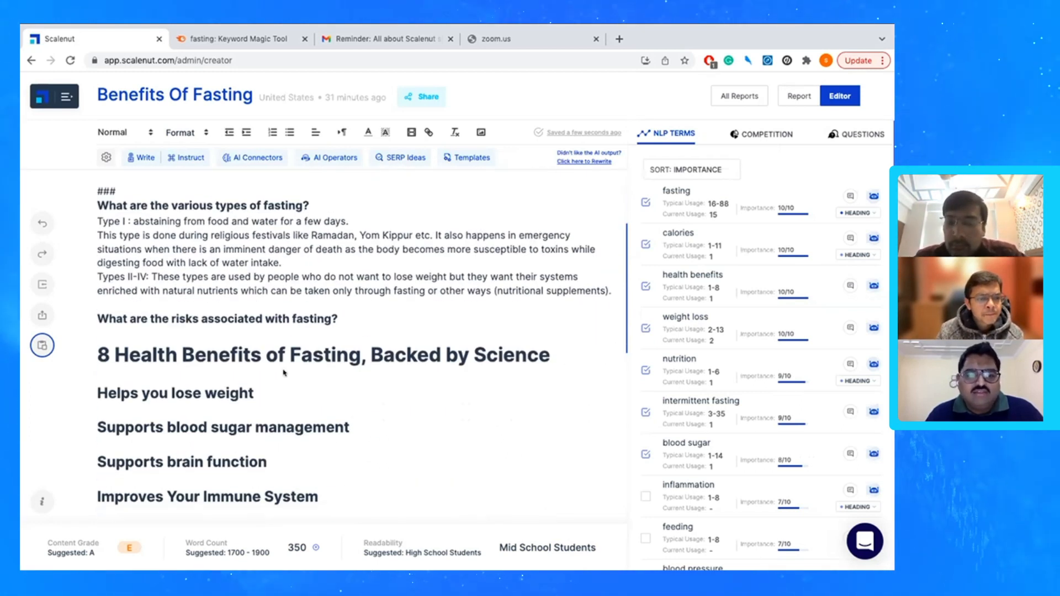
scroll(298, 436, down, 1)
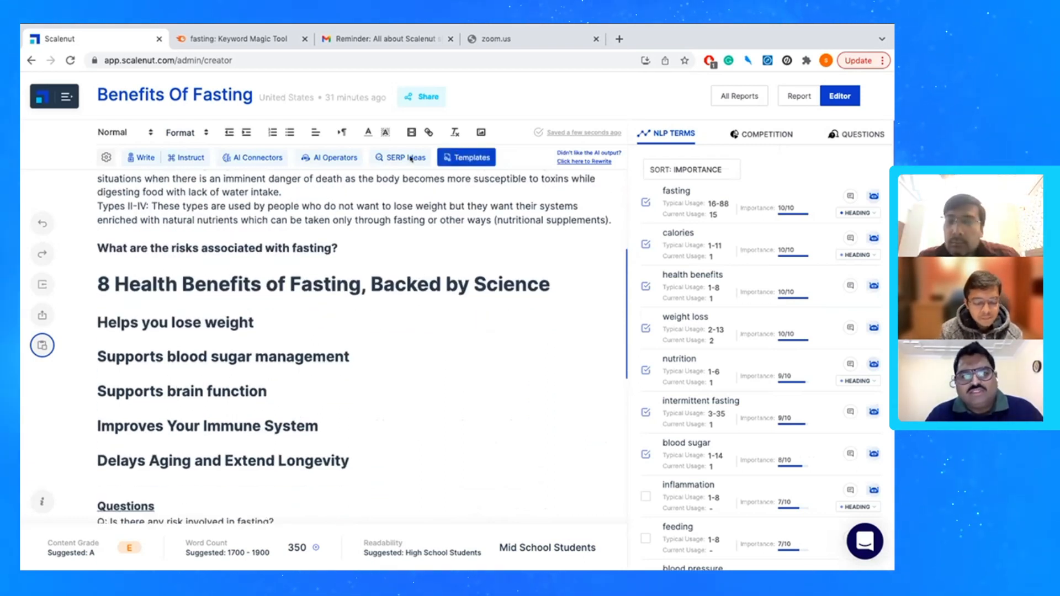
scroll(451, 467, down, 1)
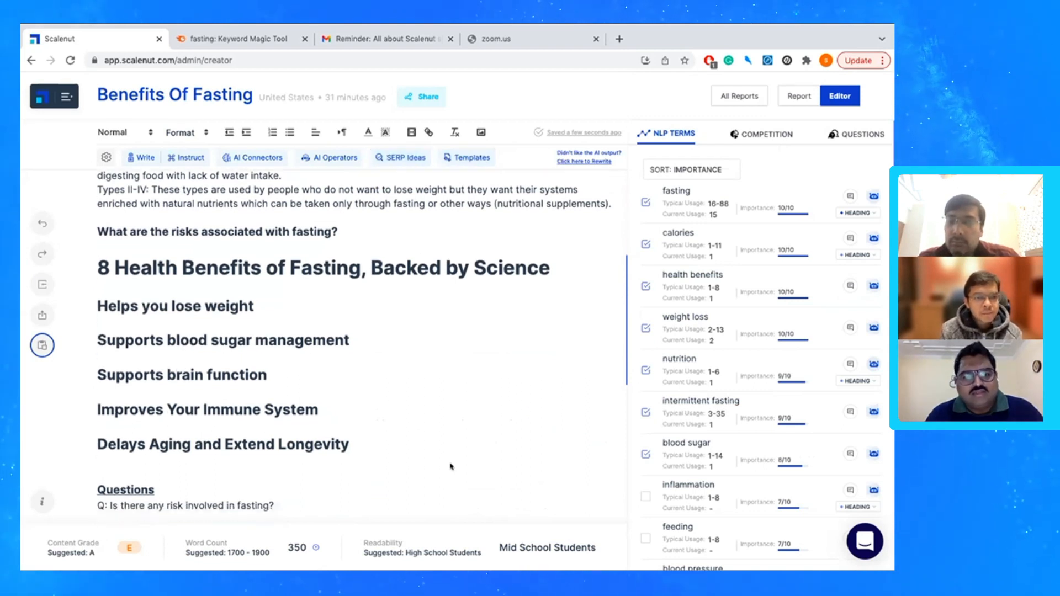
- Copy the theme "Benefits of fasting for 16 hours" from the article and find SERP ideas for it
scroll(395, 387, down, 10)
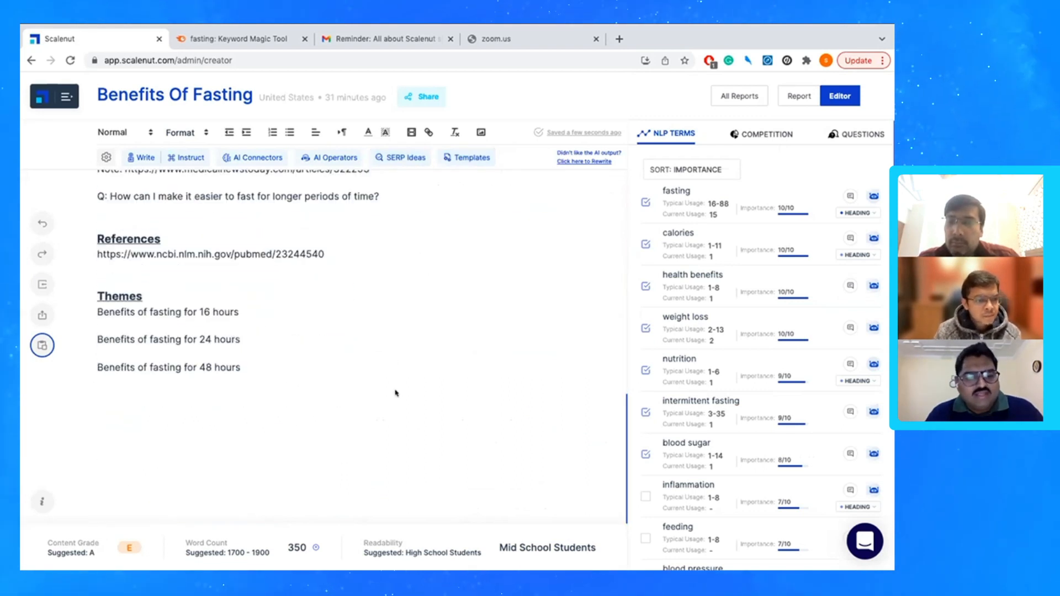
drag(239, 312, 94, 312)
key(ctrl+c)
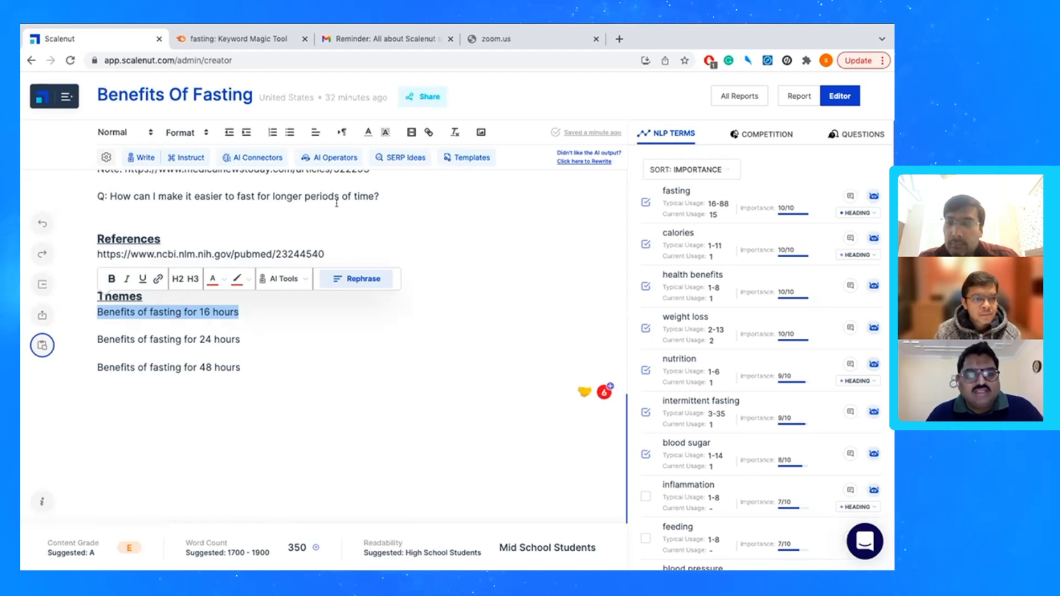
click(401, 158)
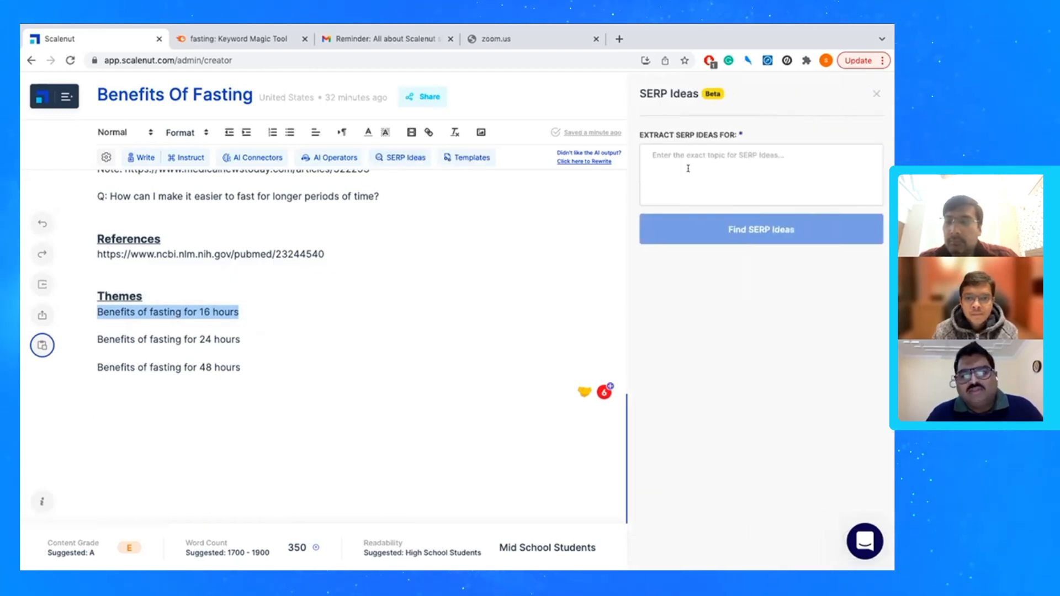
click(692, 159)
key(ctrl+v)
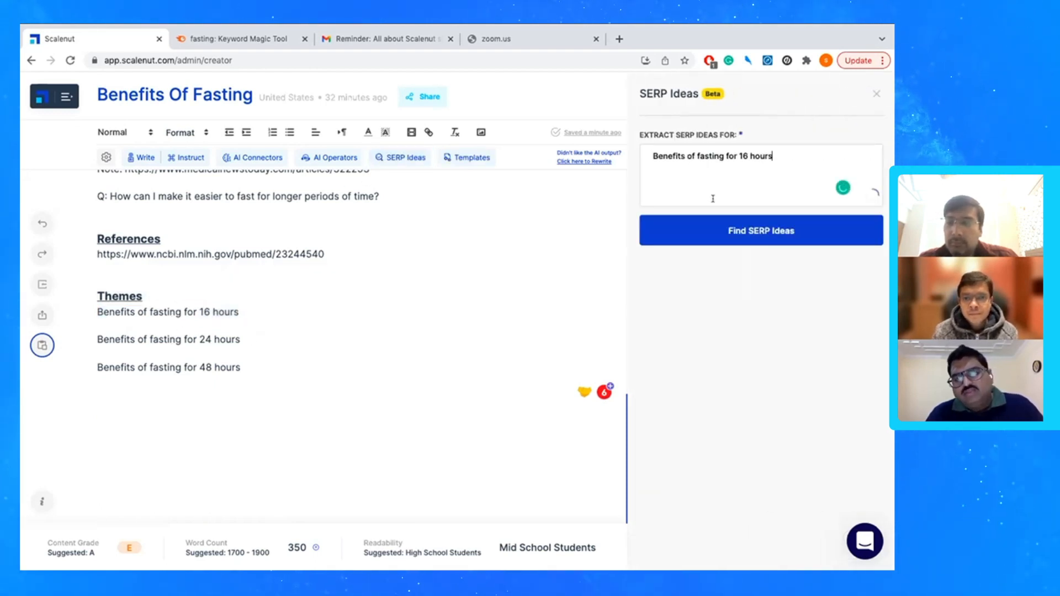
click(717, 229)
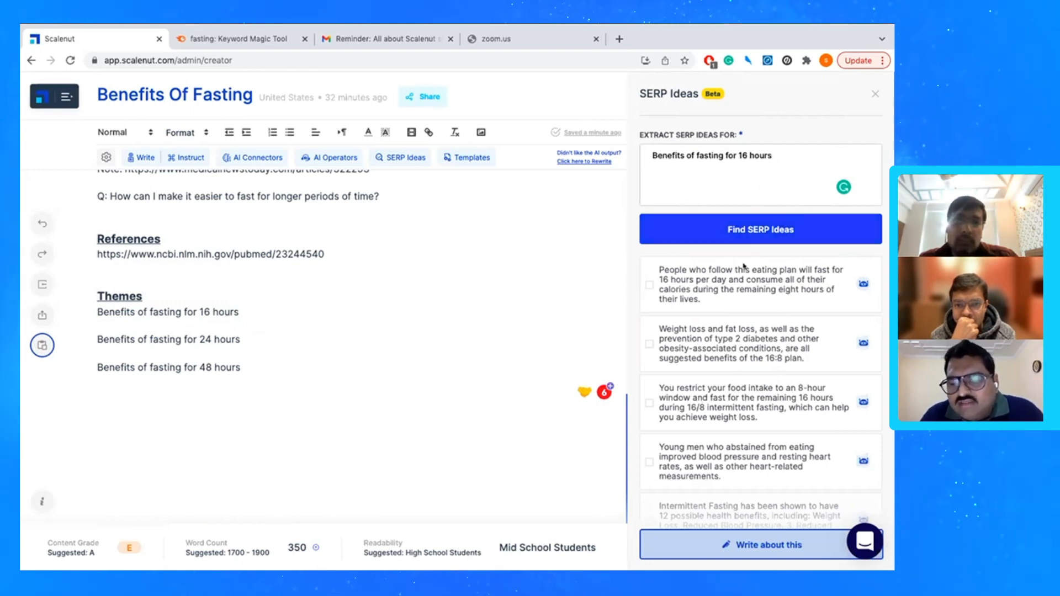
- Browse the SERP ideas, have the AI write from the weight-loss idea citing the November 16th, 2021 report, and close the ideas
scroll(743, 349, down, 5)
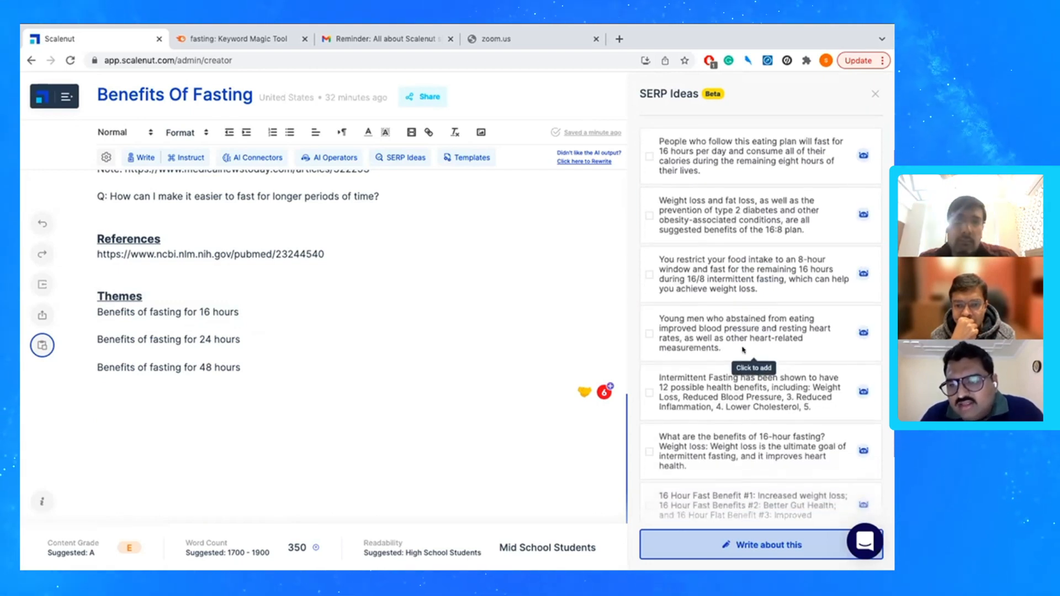
scroll(754, 382, down, 3)
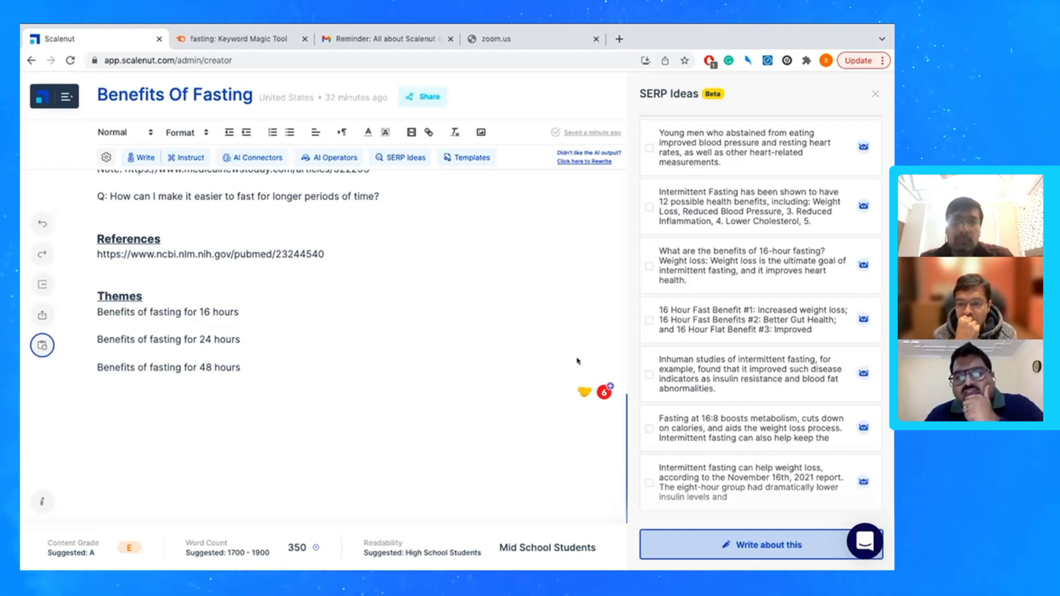
click(421, 157)
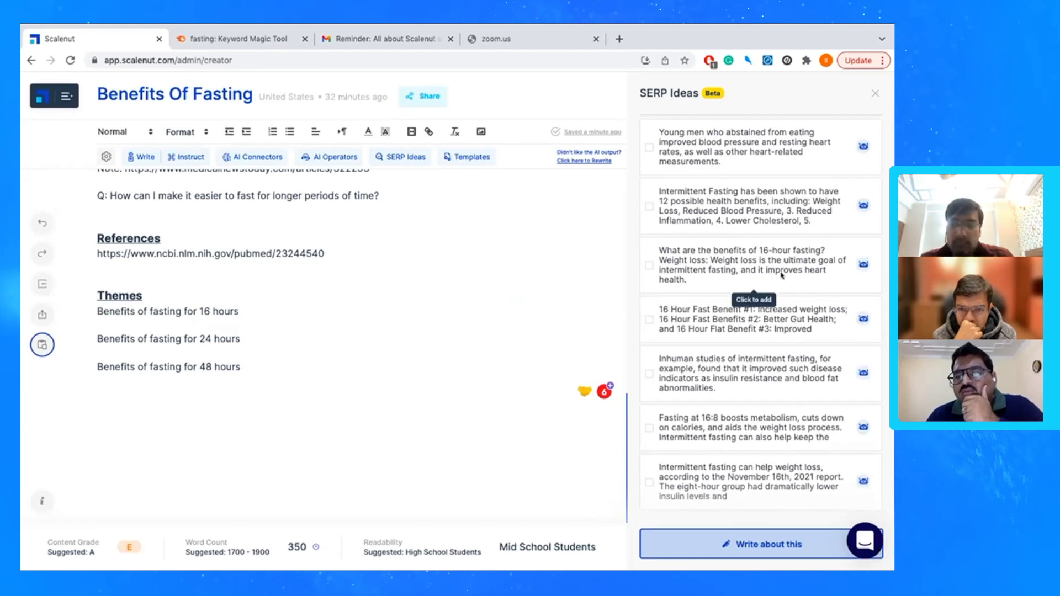
scroll(782, 276, up, 3)
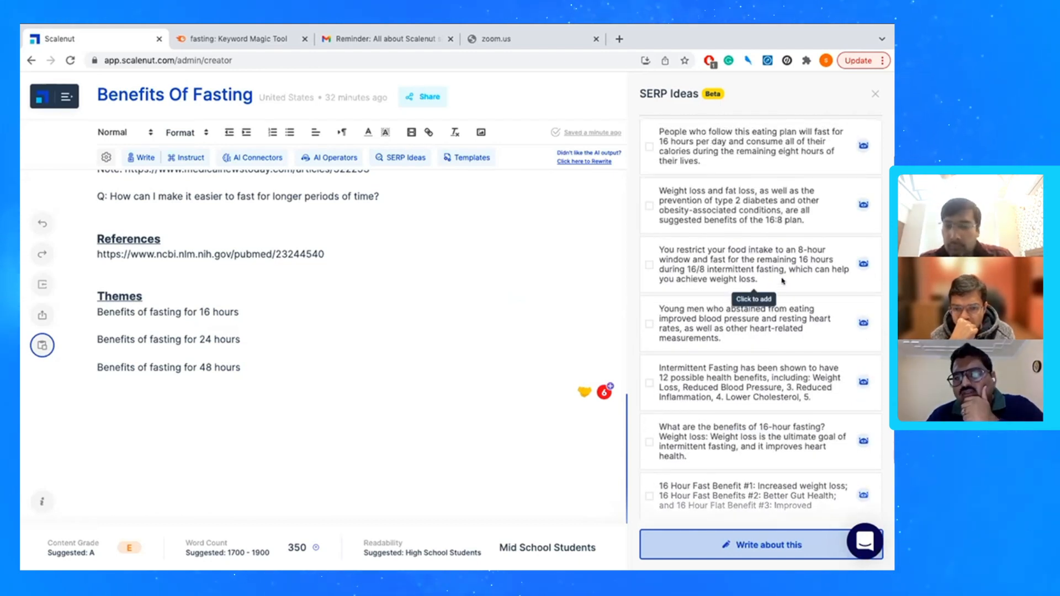
scroll(811, 485, down, 3)
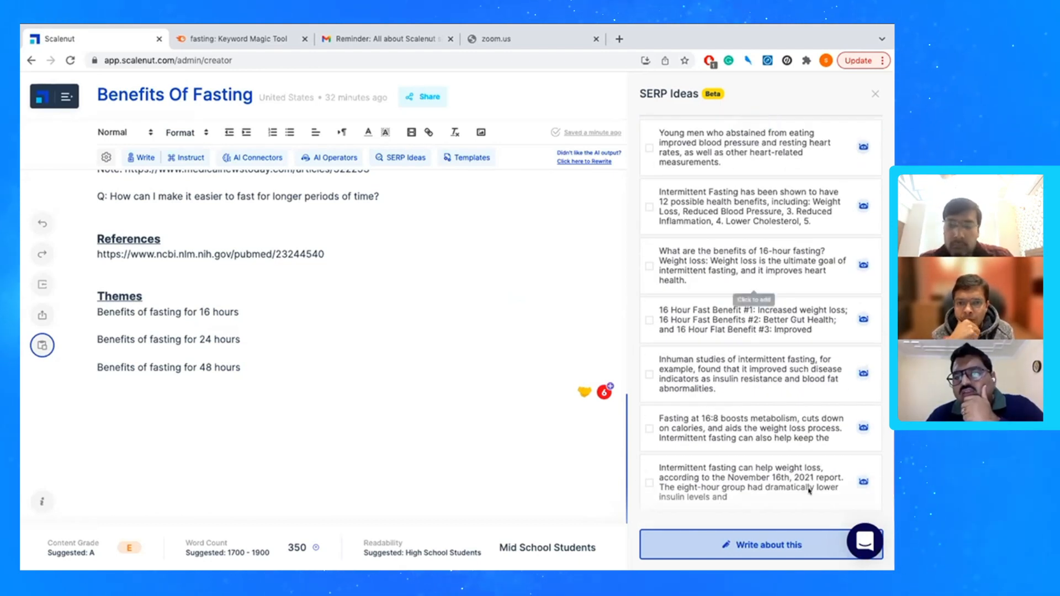
click(862, 481)
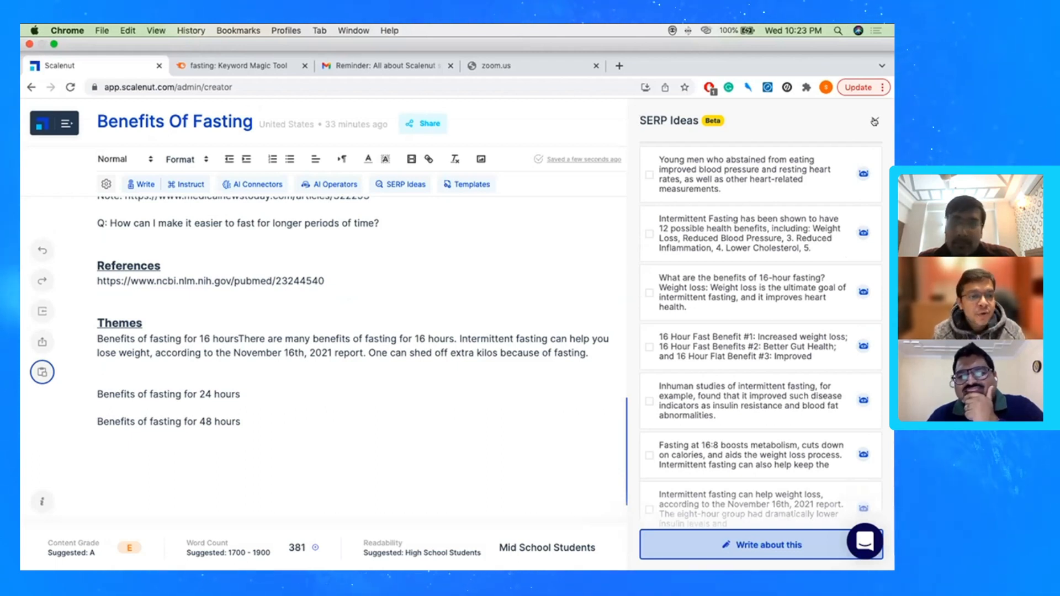
click(875, 121)
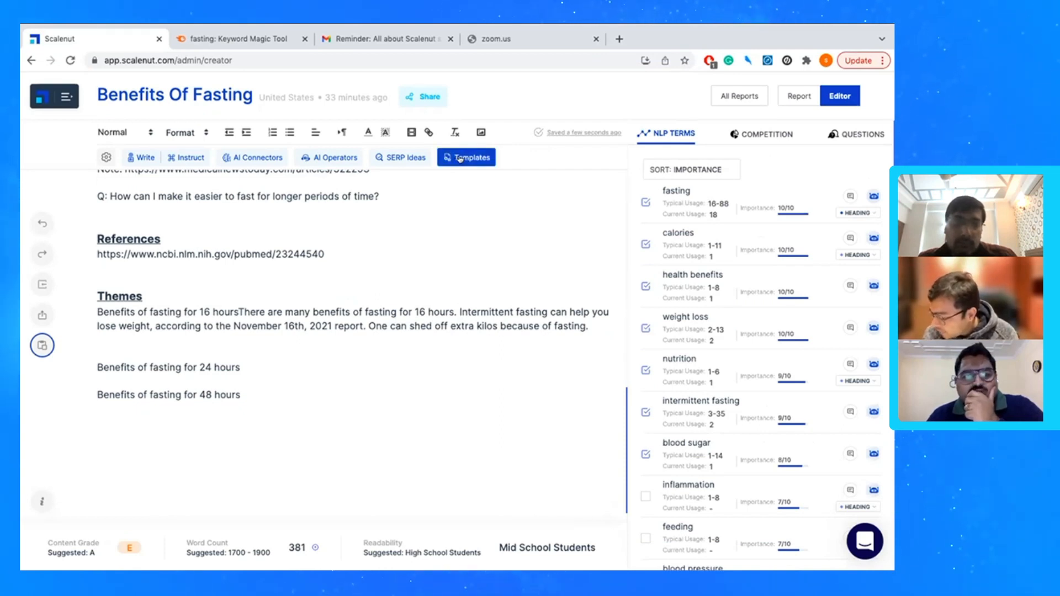
- Choose the "Heading to a Paragraph" template and enter the subheading "fasting helps maintain blood sugar levels"
click(460, 158)
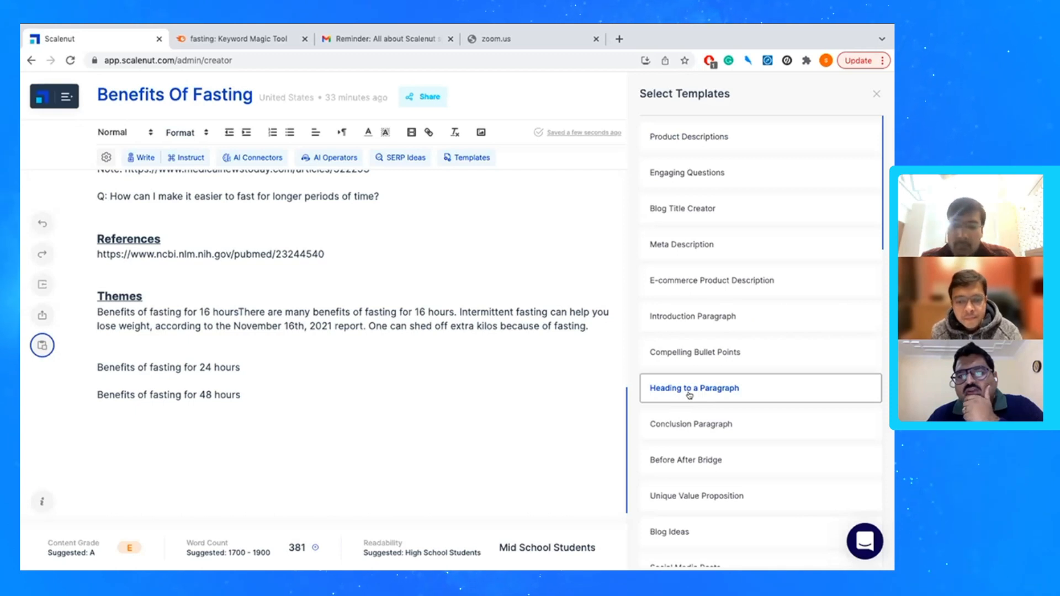
click(707, 393)
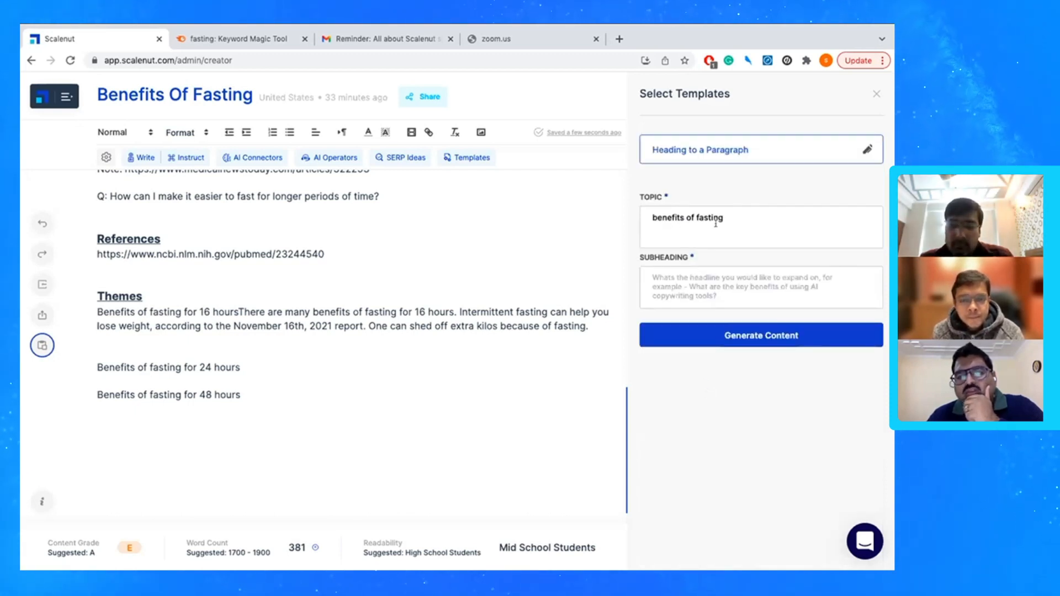
click(678, 283)
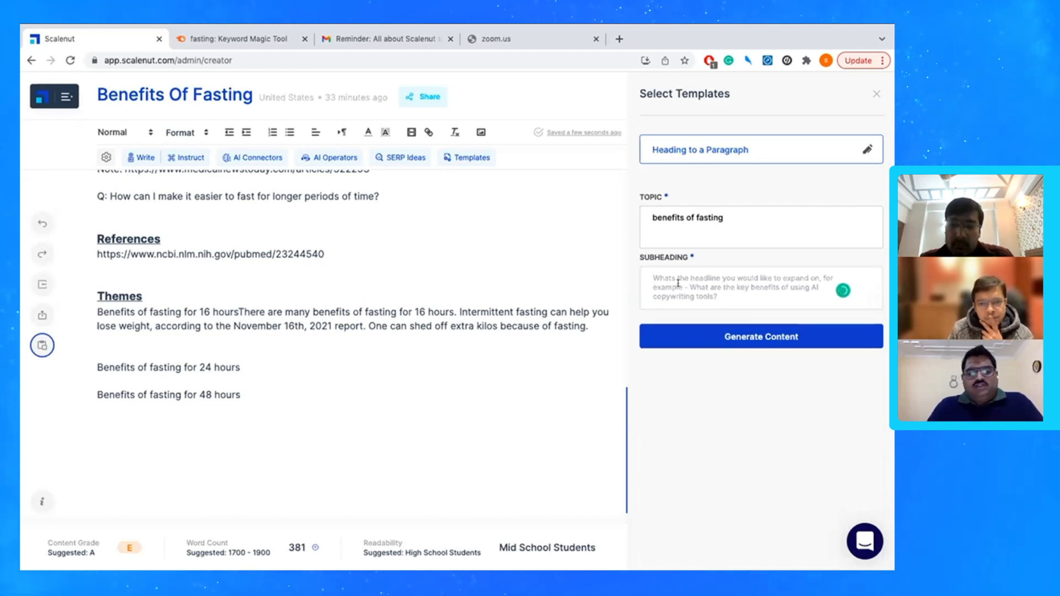
text(fasting help)
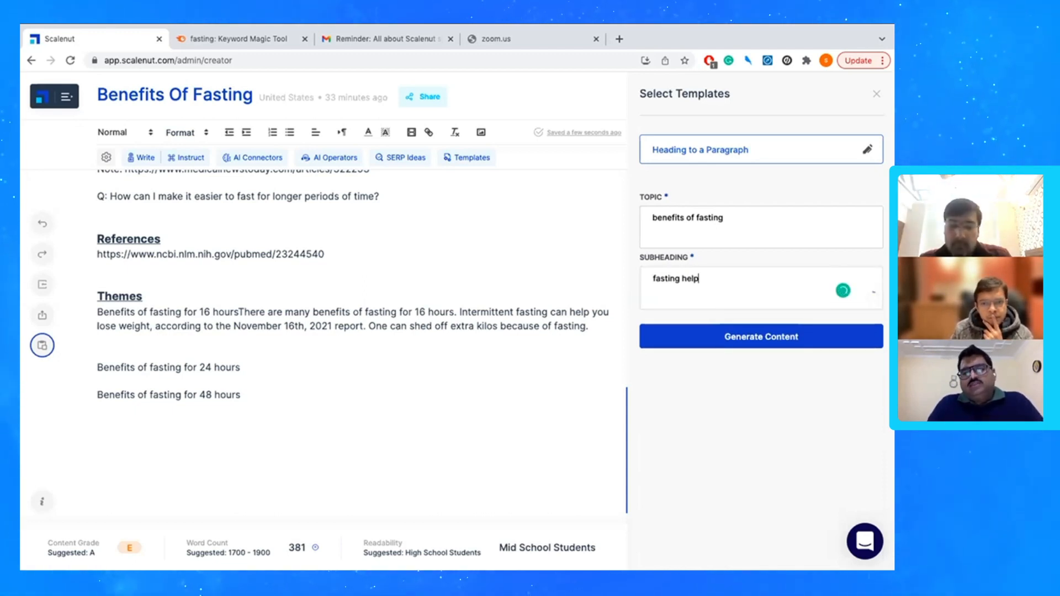
text(s maintain )
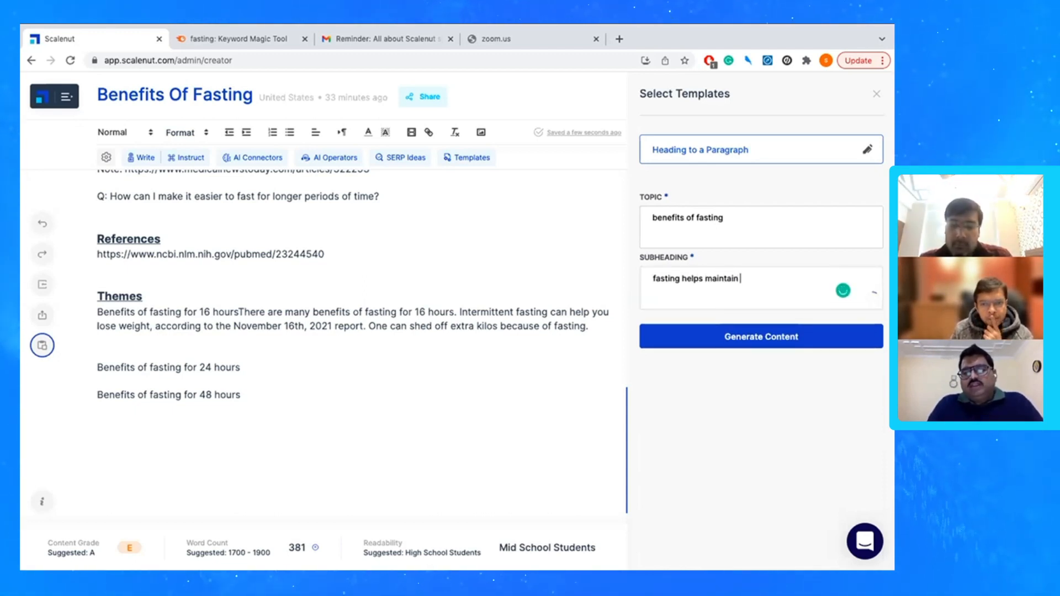
text(blood sugar levels)
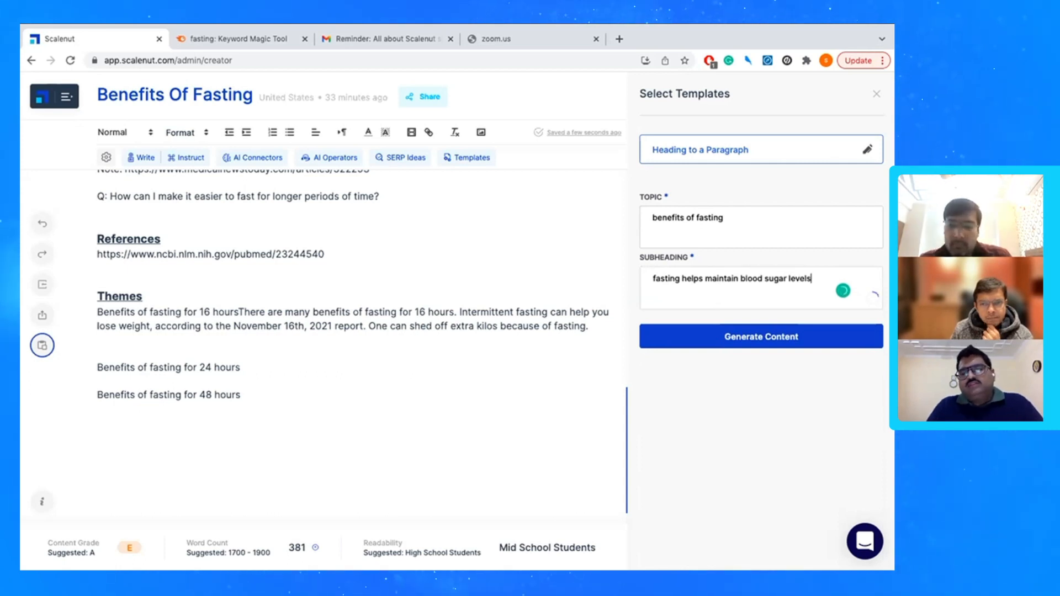
- Add an empty line below the "Supports blood sugar management" heading and generate the template's paragraphs
scroll(295, 303, up, 6)
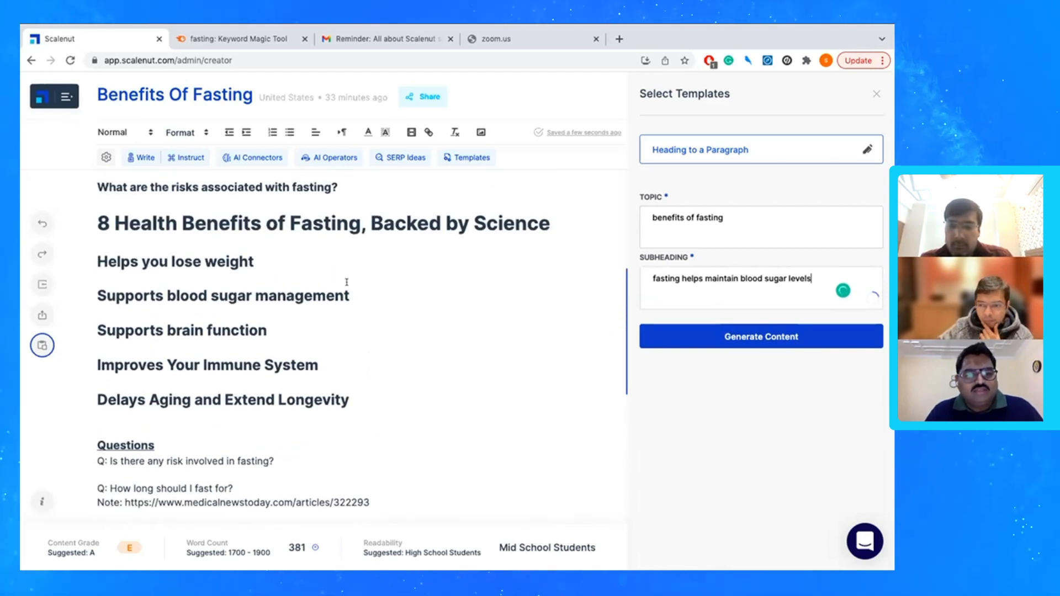
click(353, 292)
key(Return)
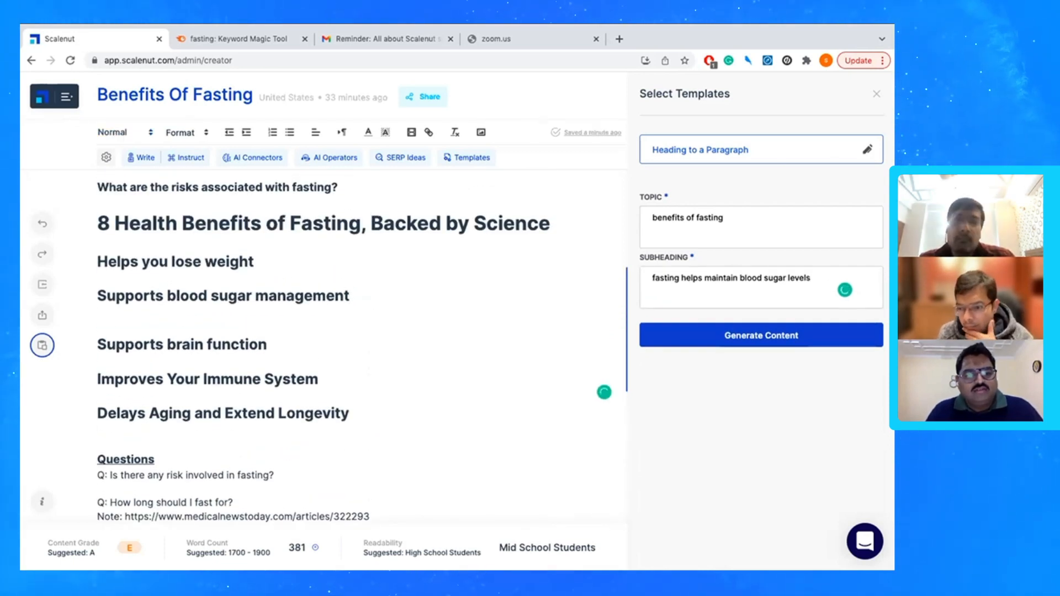
click(798, 337)
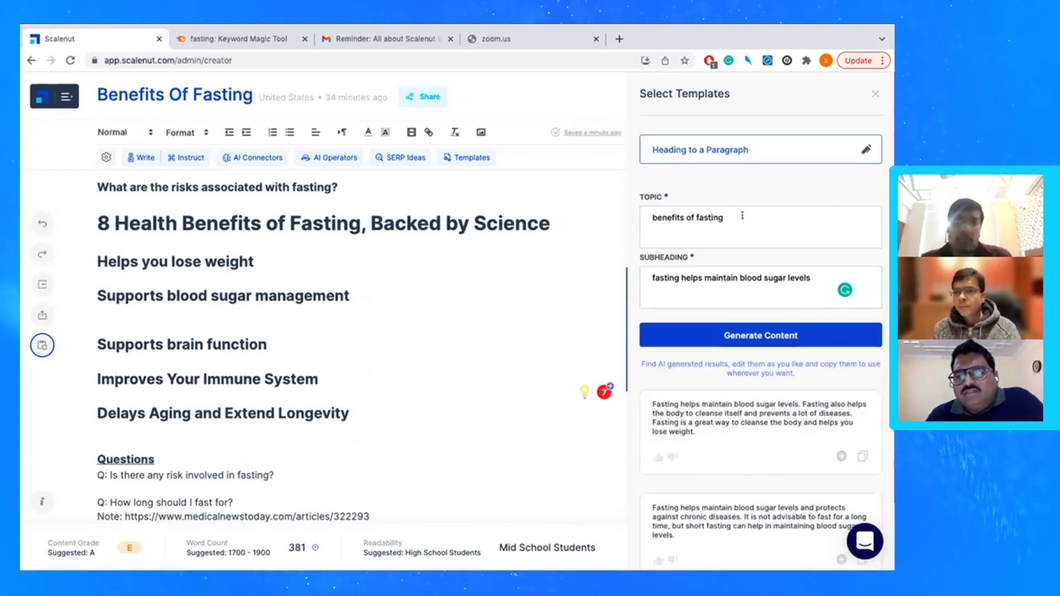
- Generate more paragraph variants for the blood sugar subheading, compare them and close the templates
scroll(747, 485, down, 2)
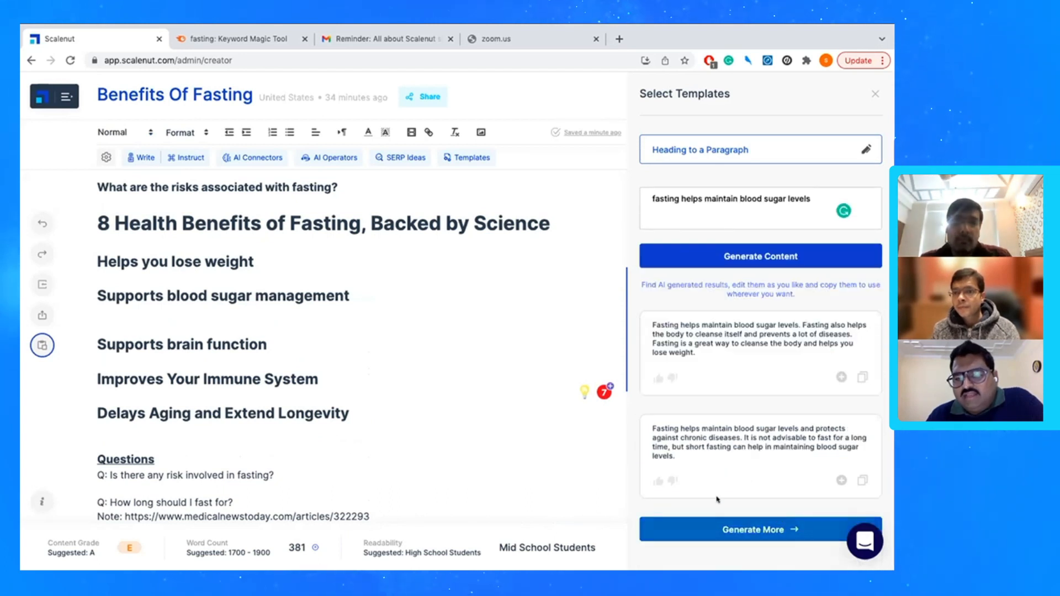
click(762, 531)
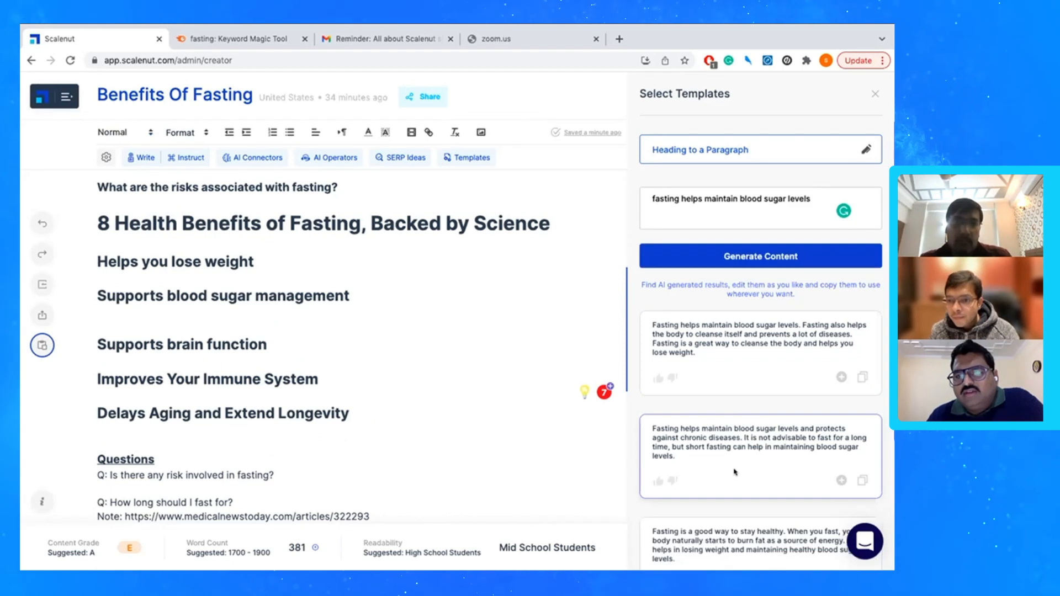
scroll(735, 472, down, 3)
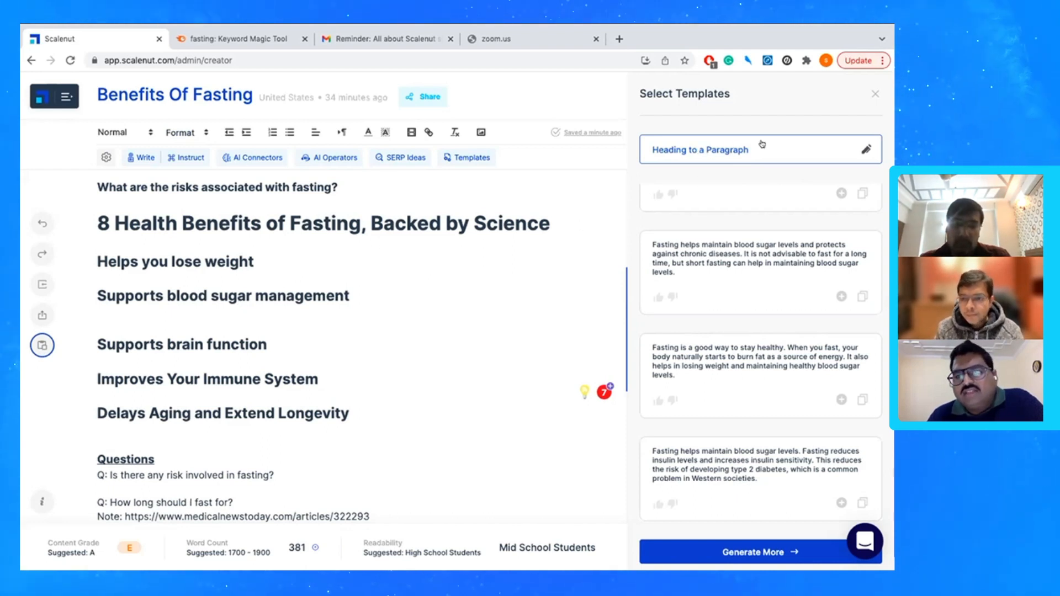
click(871, 94)
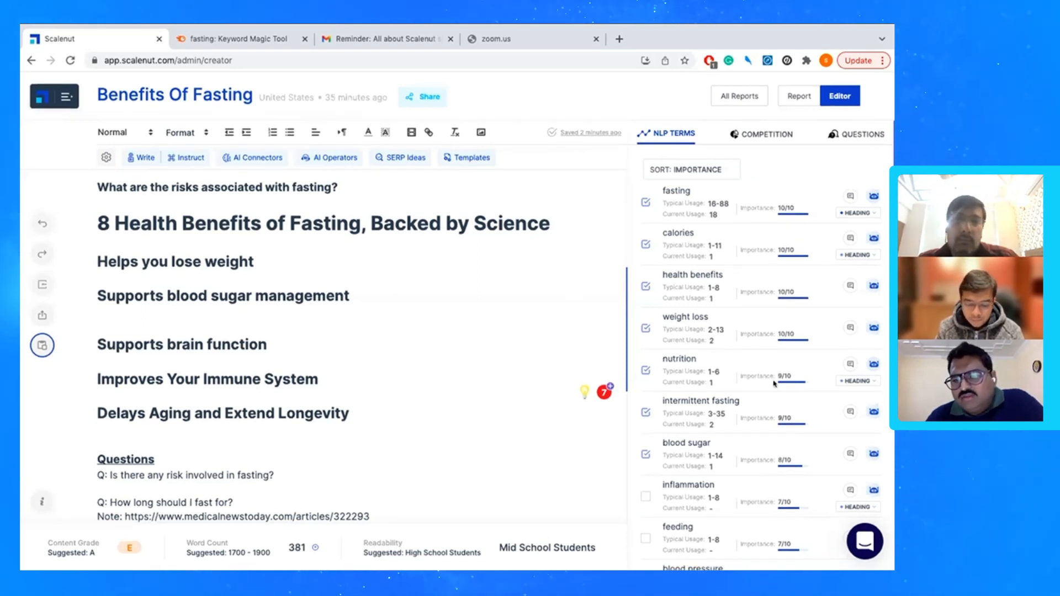
- Look over the suggested NLP terms and sort them by unused
scroll(774, 380, down, 1)
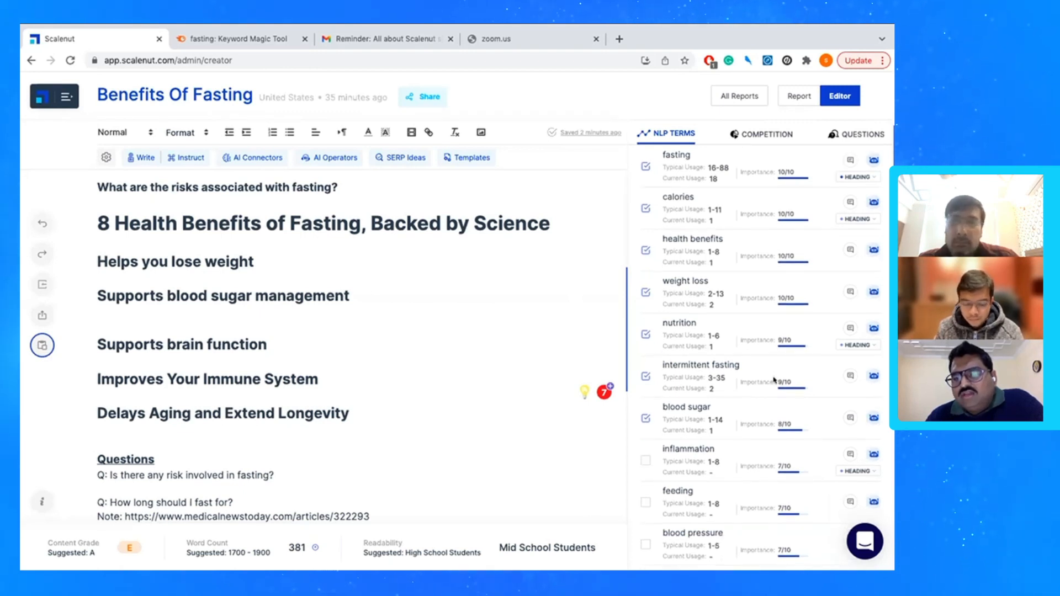
scroll(774, 380, up, 1)
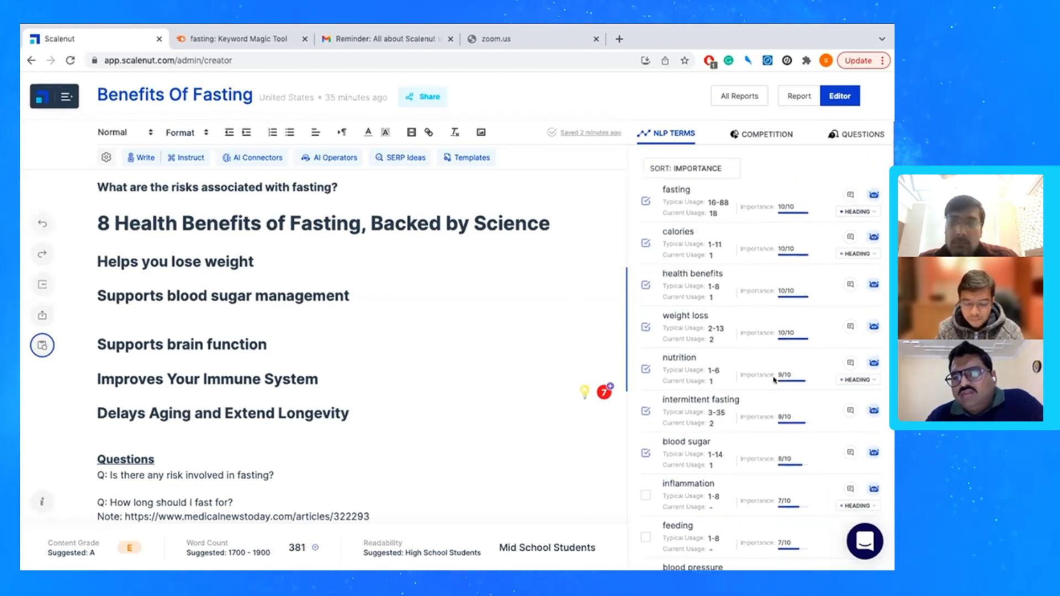
click(718, 169)
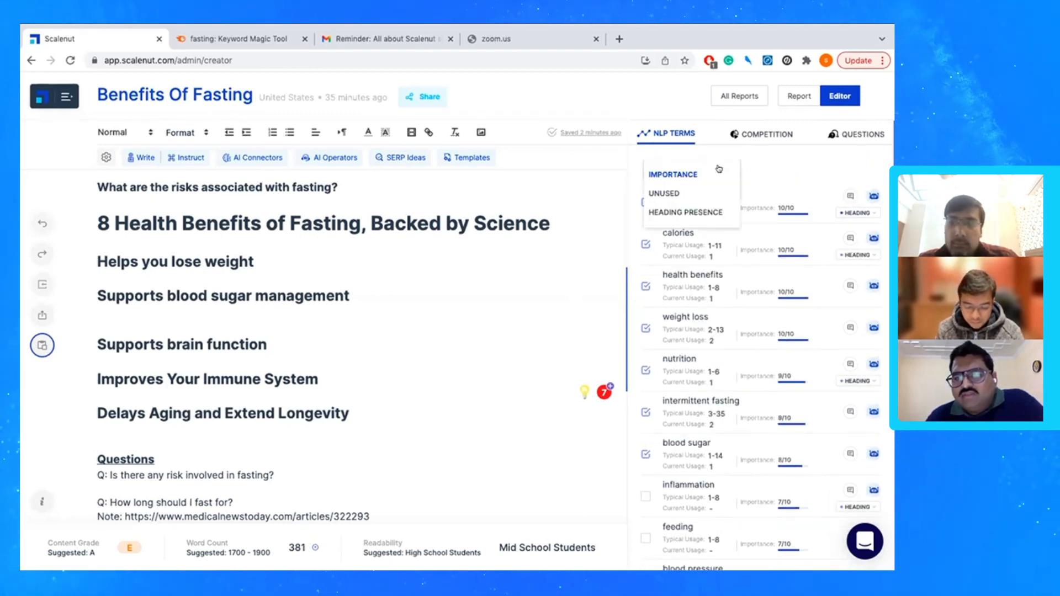
click(674, 193)
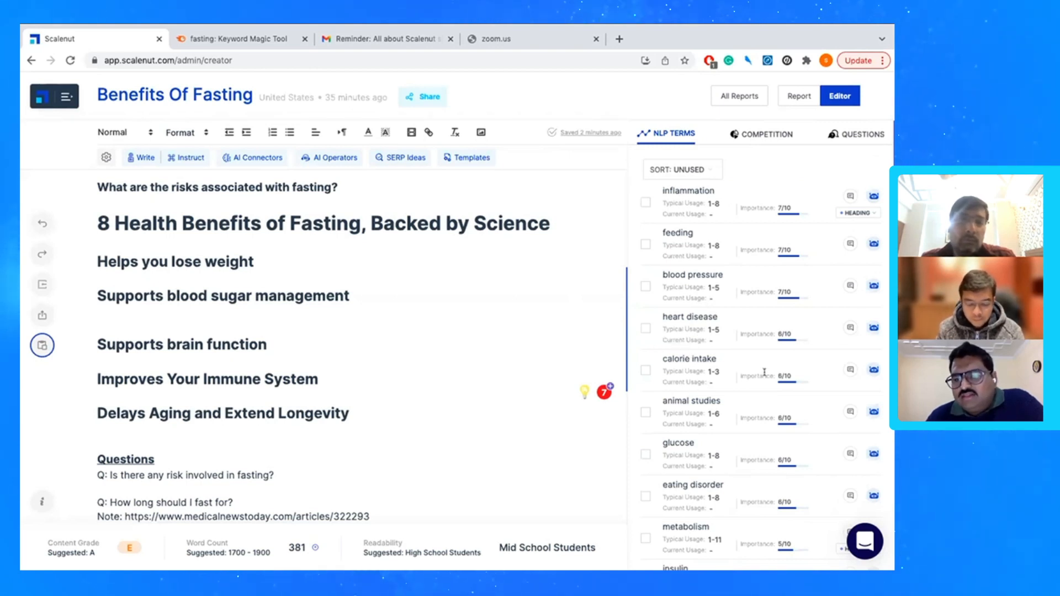
- Review the example usages of the NLP term "calorie intake" and generate AI text for it under "Supports blood sugar management"
click(849, 369)
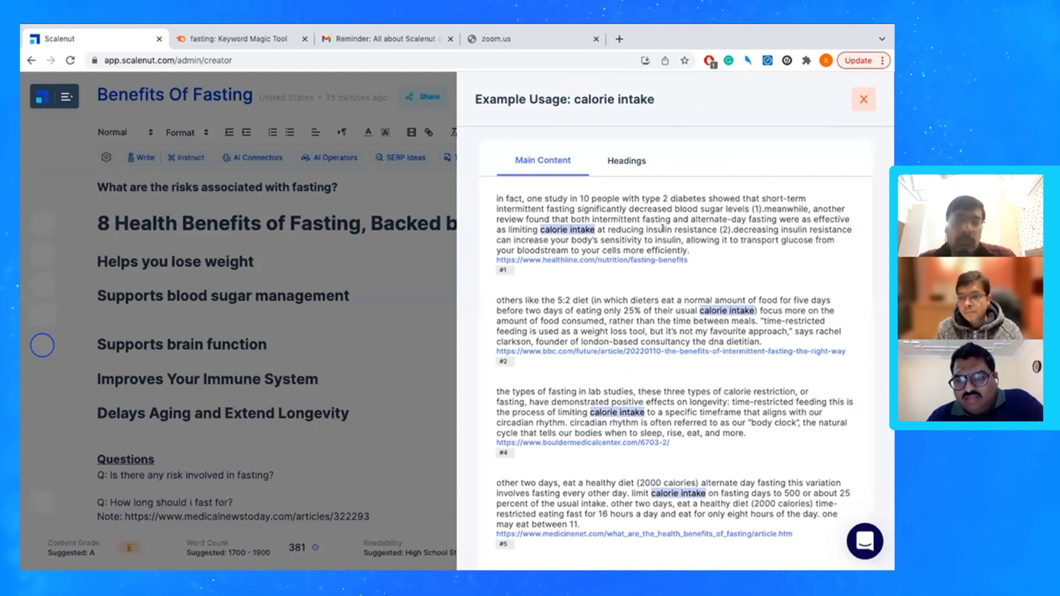
scroll(687, 342, down, 4)
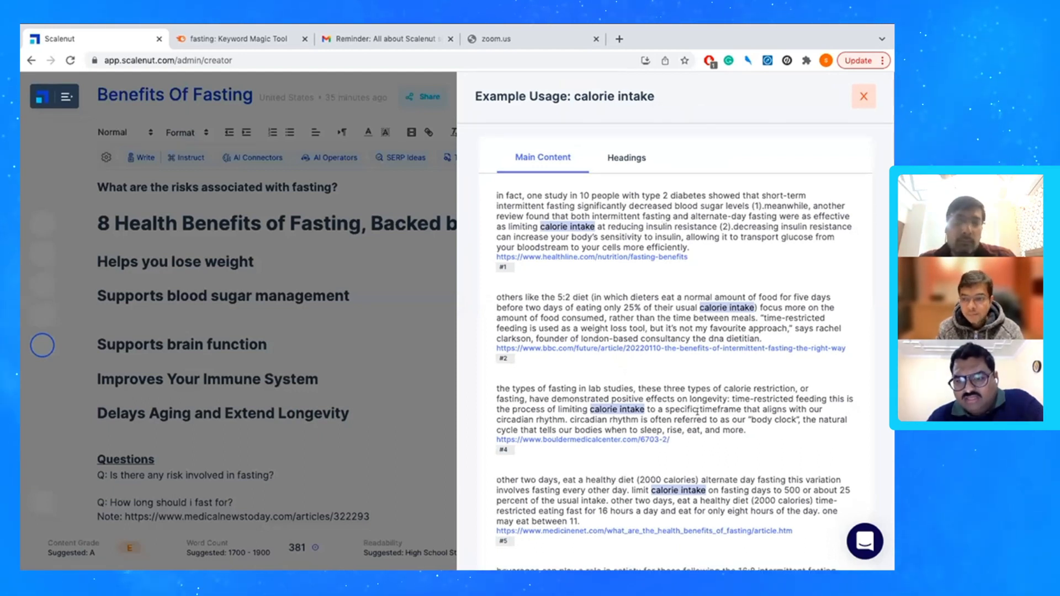
scroll(697, 412, down, 4)
scroll(697, 412, up, 12)
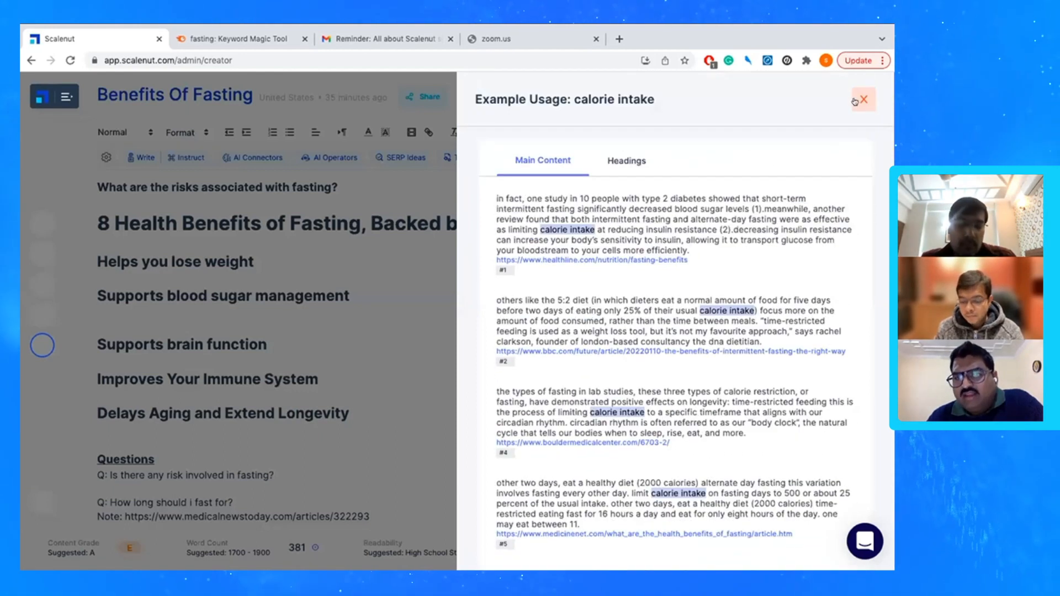
click(862, 98)
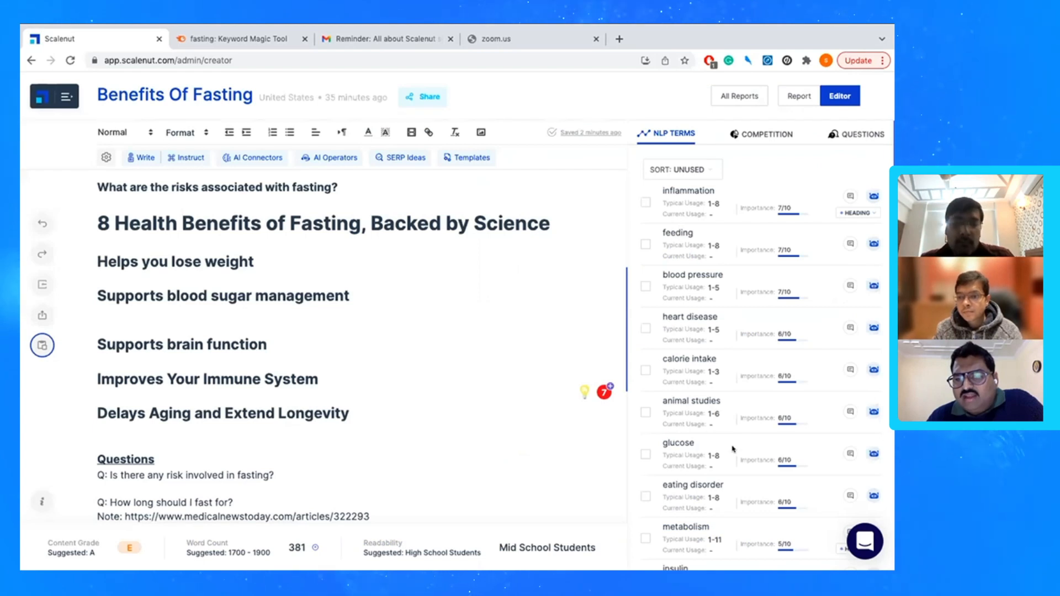
click(873, 371)
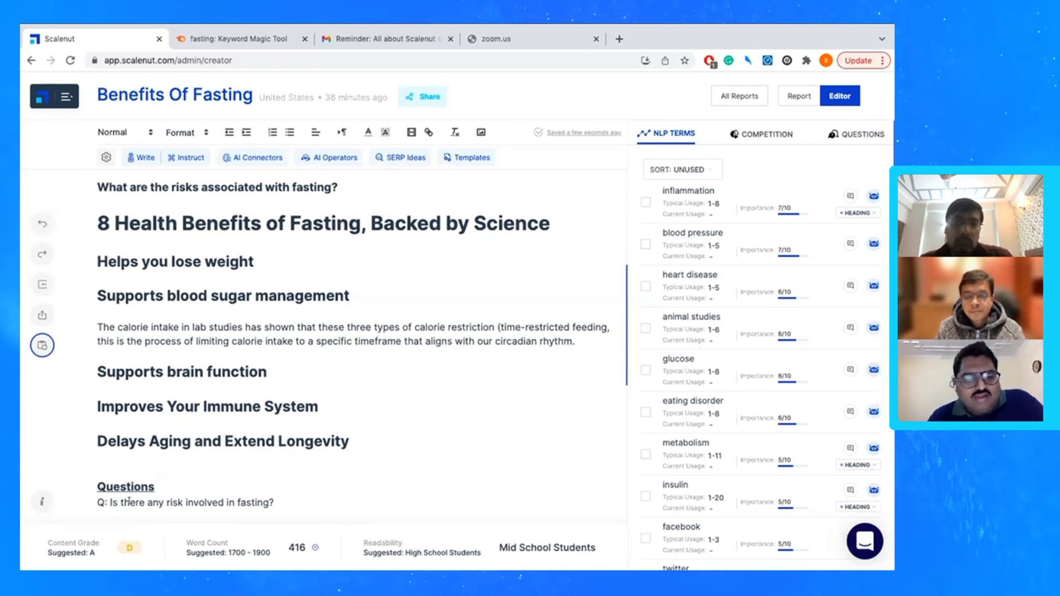
mouse_move(132, 540)
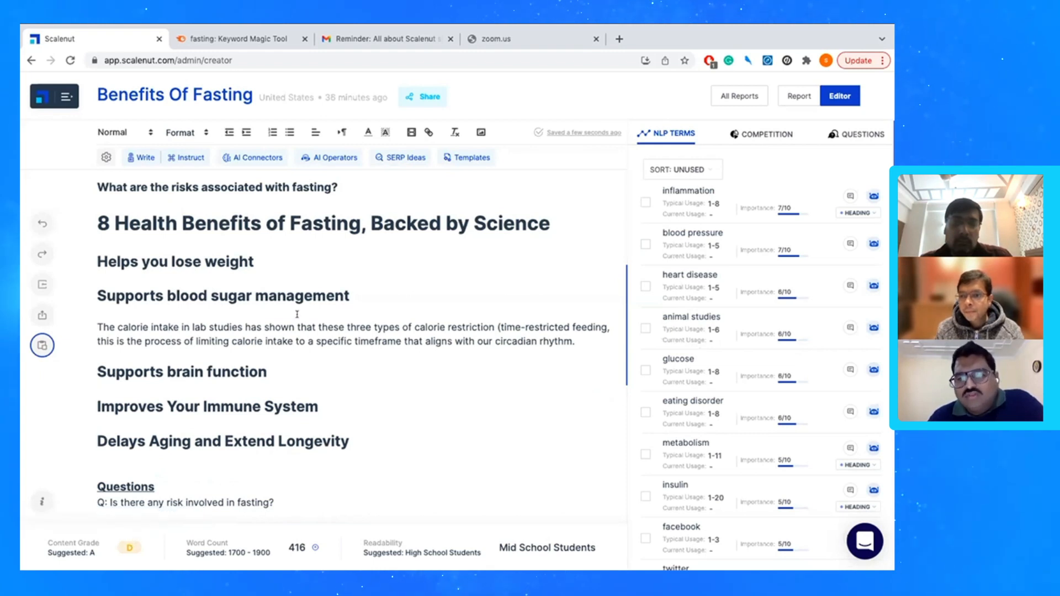
- Expand the Healthline competitor's outline and generate AI text from its heading "May Enhance Heart Health by Improving Blood Pressure, Triglycerides and Cholesterol Levels"
click(762, 134)
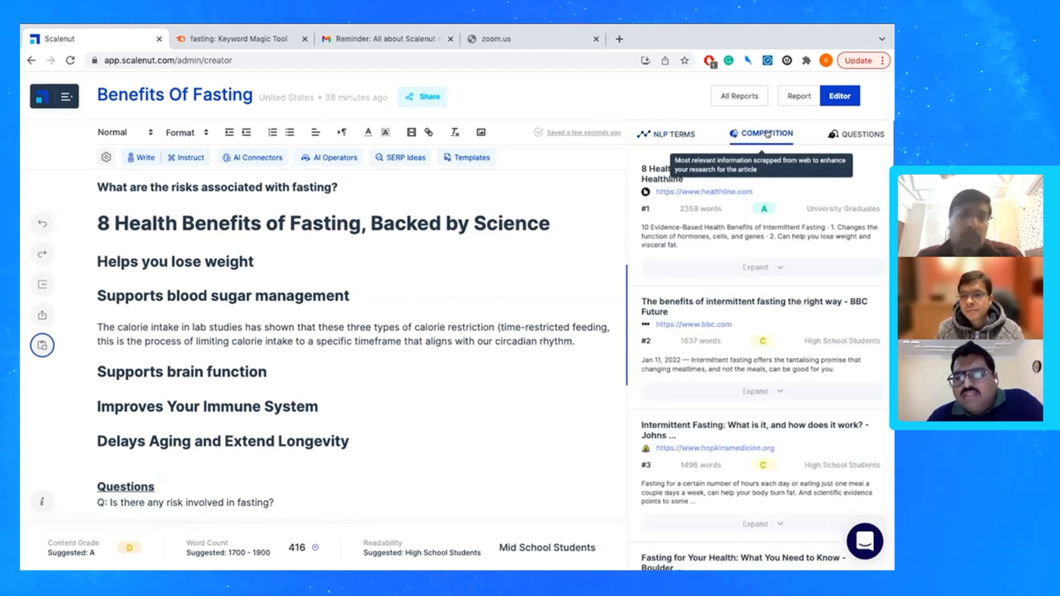
click(761, 267)
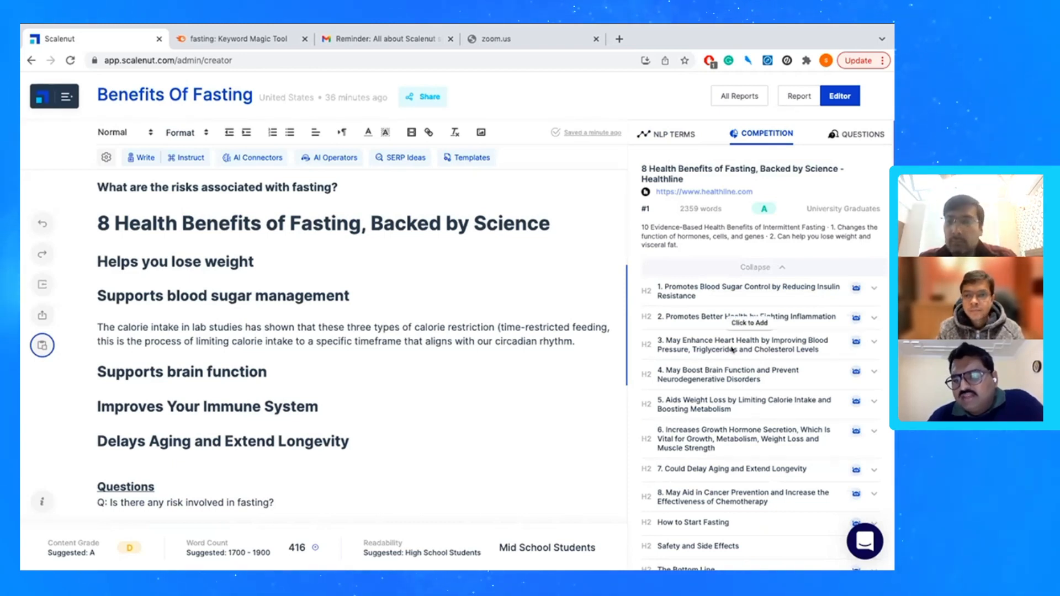
click(853, 342)
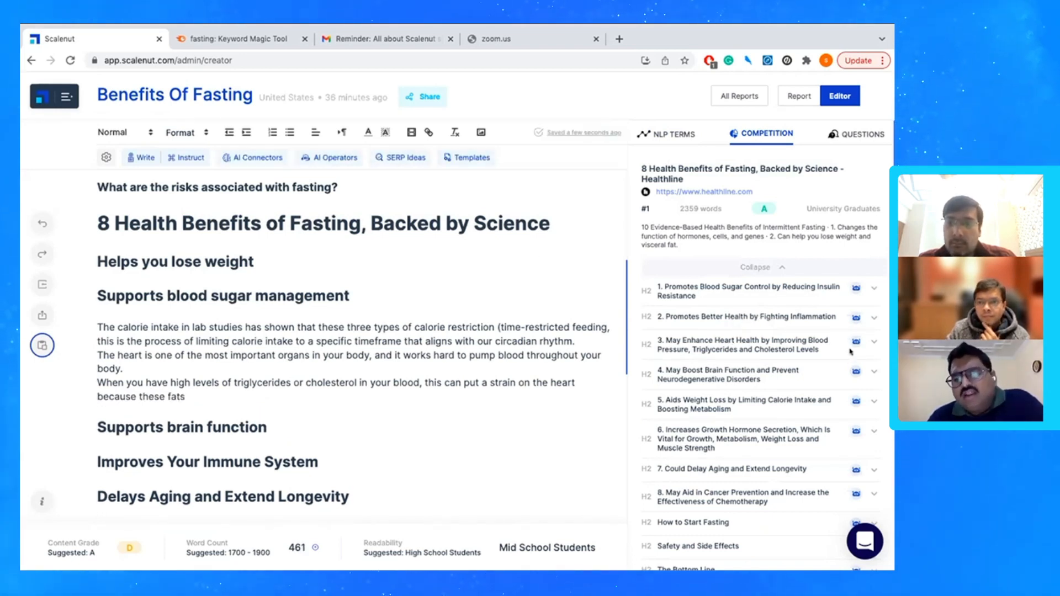
- Read the Healthline competitor's own content under its third heading, about heart health
click(873, 343)
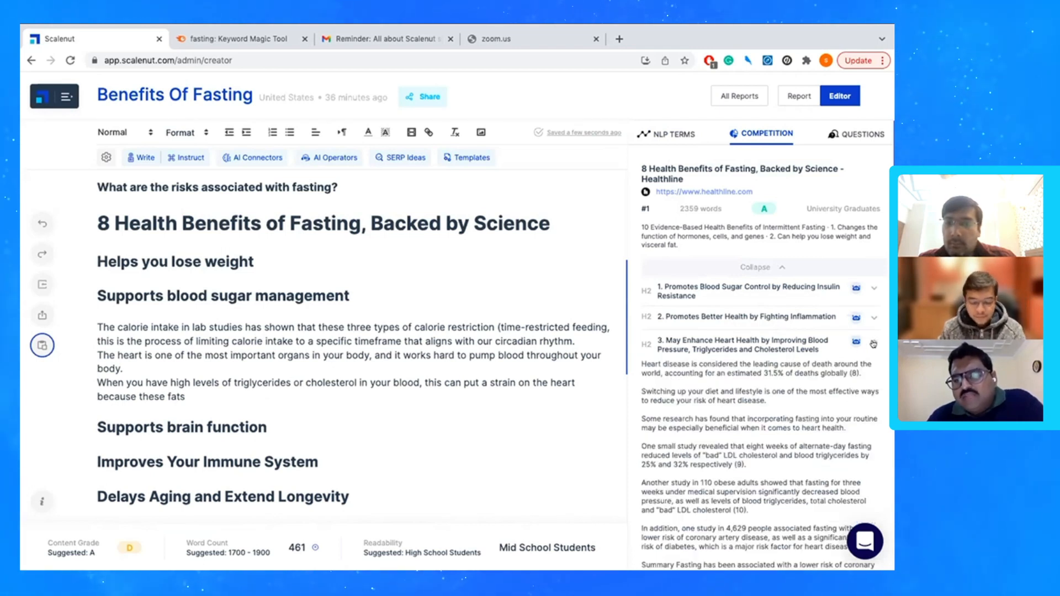
scroll(789, 388, down, 3)
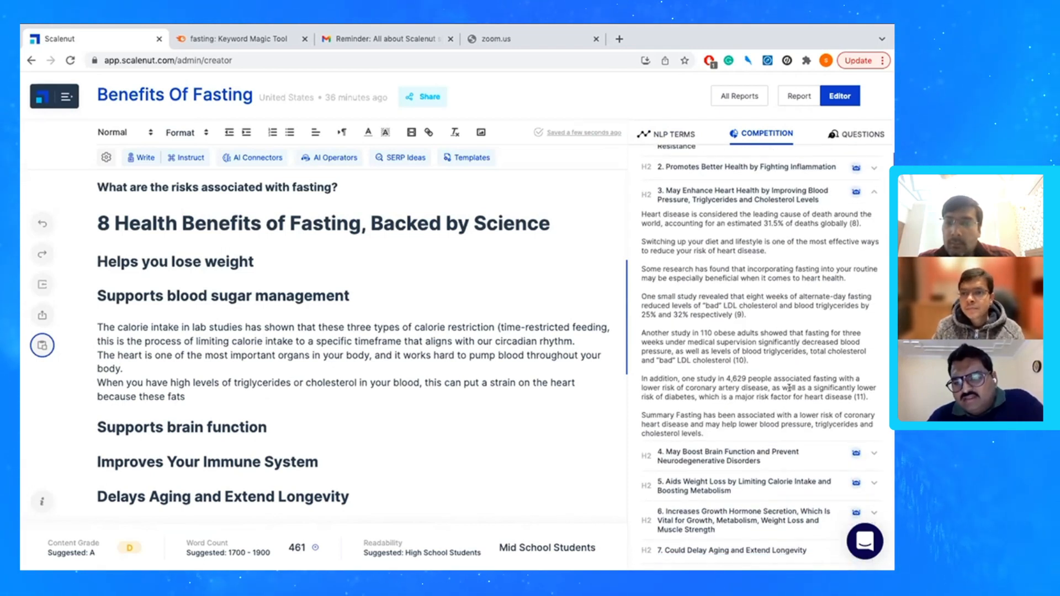
scroll(789, 388, up, 1)
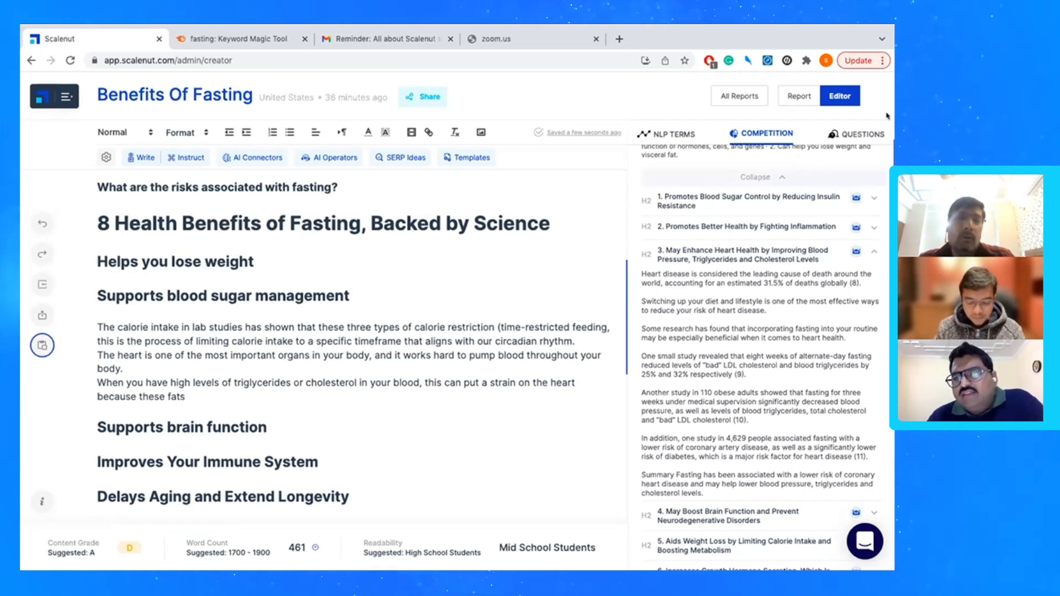
- Add a new line after "Benefits of fasting for 48 hours" and generate an AI answer to "How can I make it easier to fast for longer periods of time?"
click(859, 133)
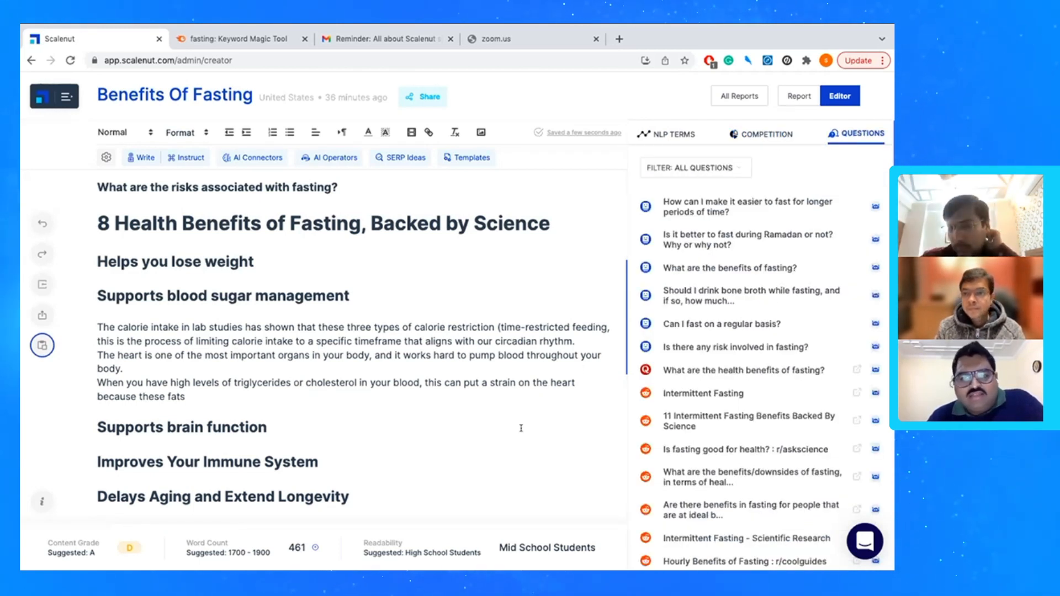
scroll(525, 423, down, 10)
scroll(521, 428, down, 1)
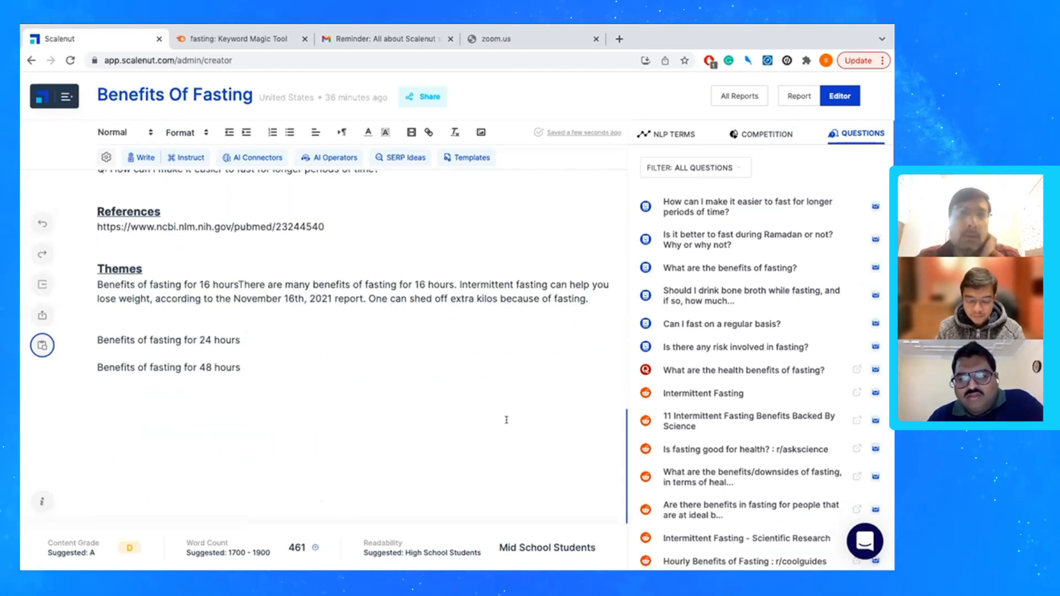
click(367, 362)
key(Return)
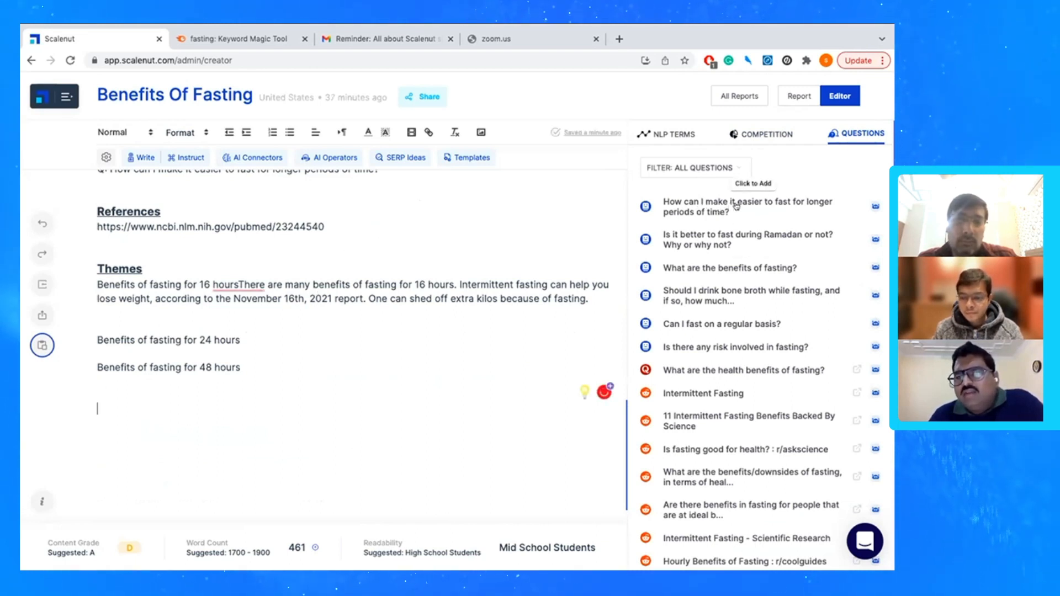
click(876, 206)
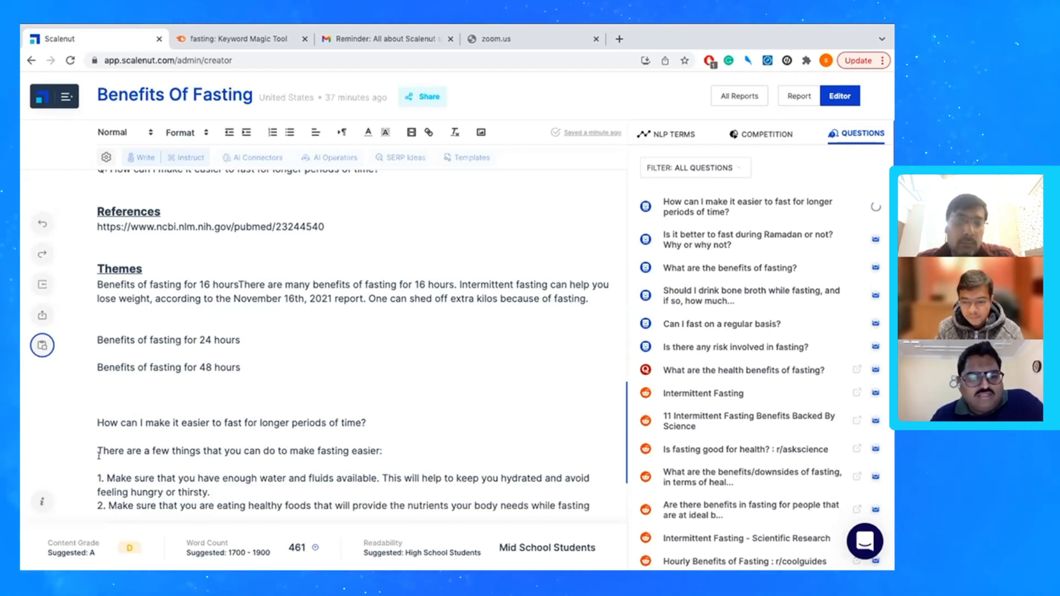
- Review the generated answer and the rest of the article back up to the introduction
scroll(207, 509, down, 3)
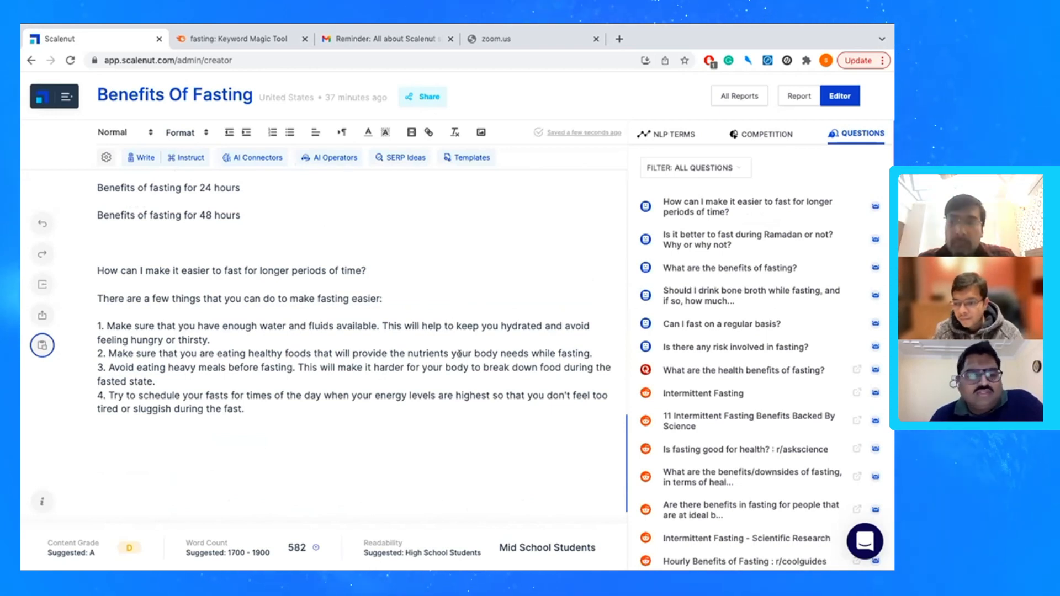
scroll(459, 355, up, 4)
scroll(459, 355, up, 2)
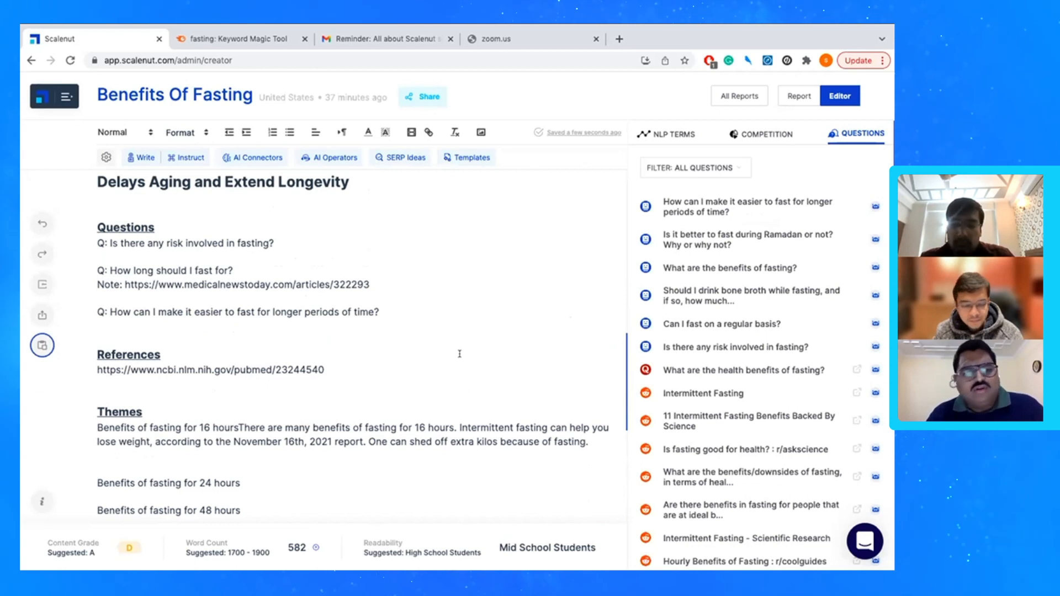
scroll(459, 354, up, 5)
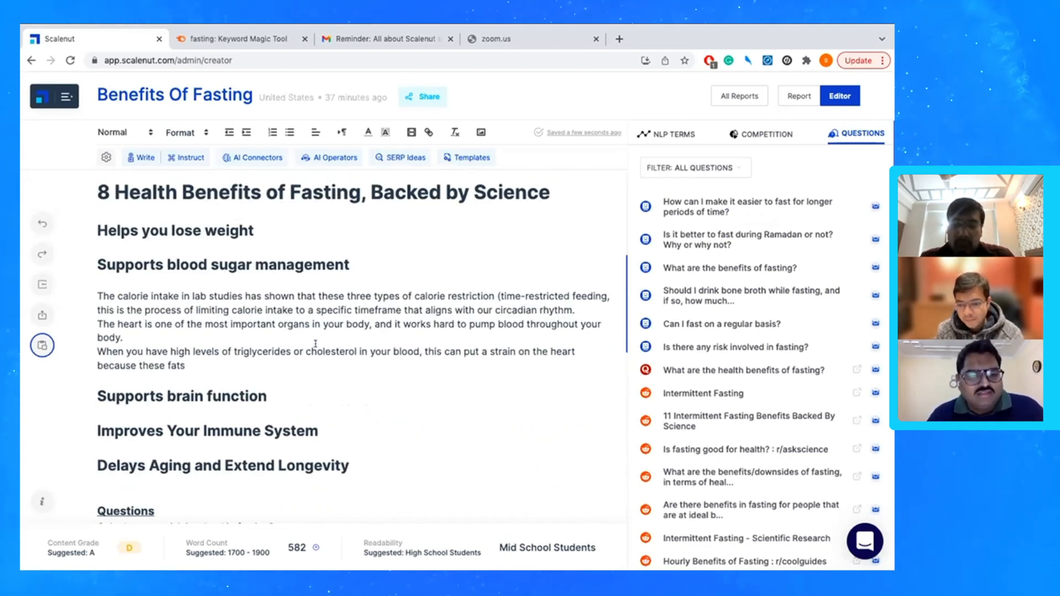
scroll(316, 332, up, 1)
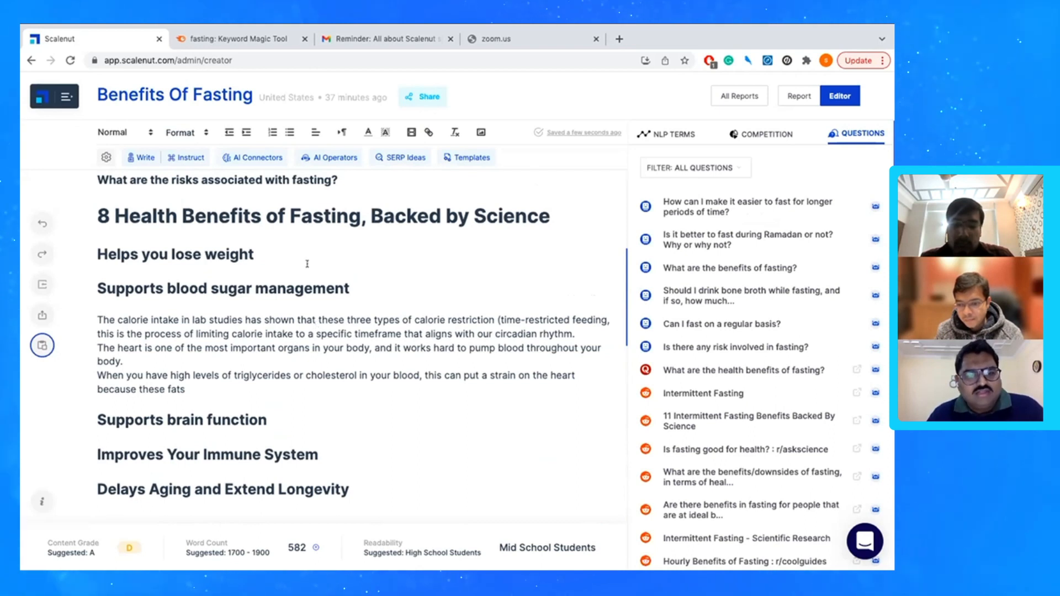
scroll(307, 265, up, 2)
scroll(308, 266, up, 1)
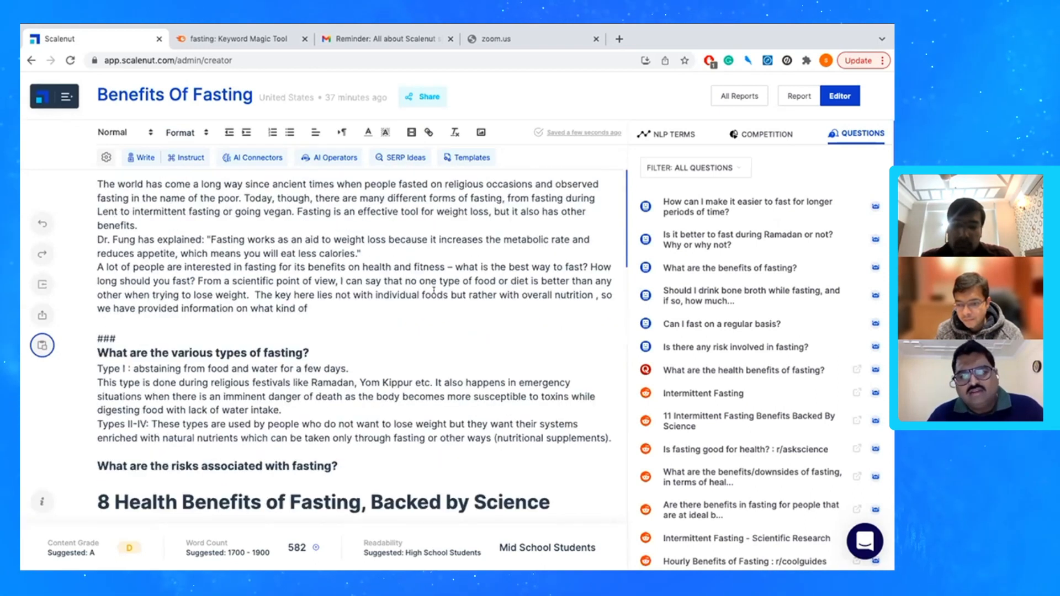